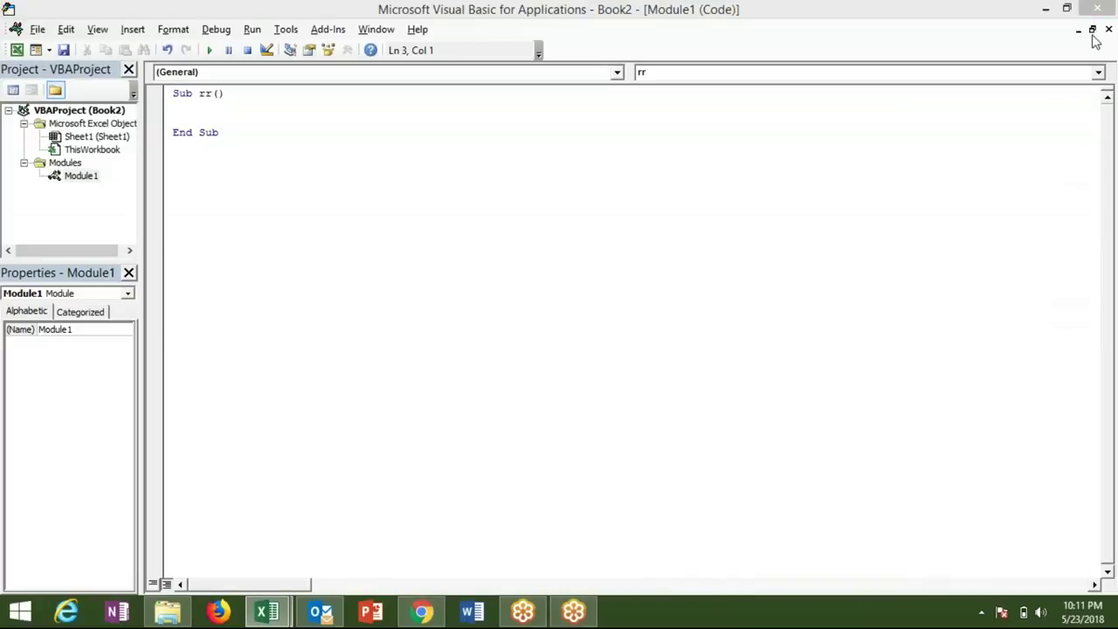
- Insert a blank line into the body of the empty Sub rr procedure
{"action": "key", "text": "Return"}
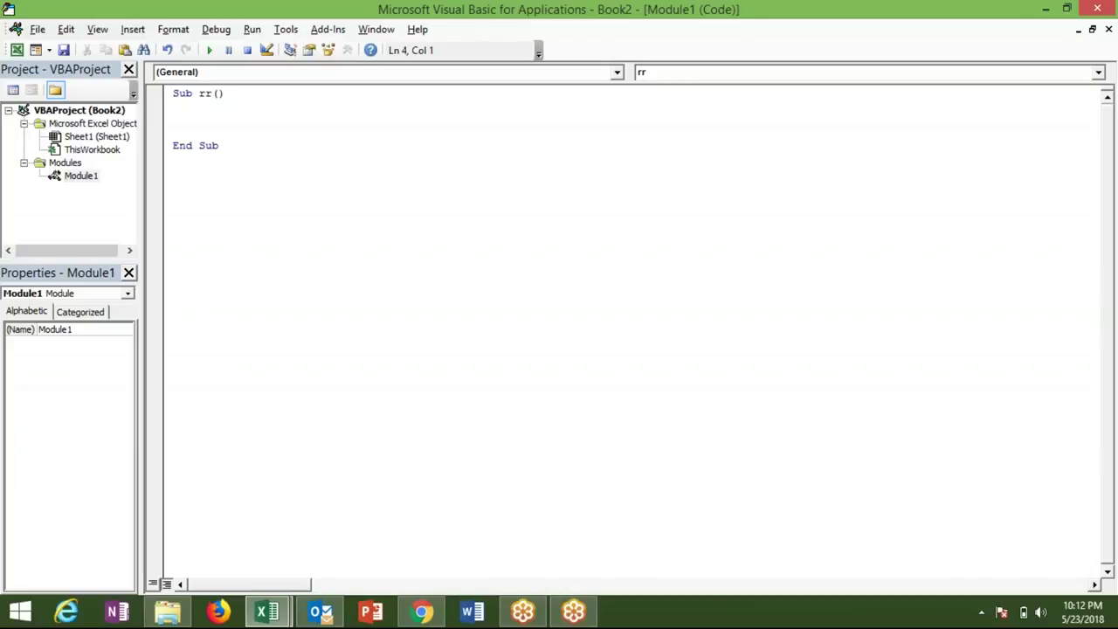
- Write Range("A1").Copy as the first statement of Sub rr, using IntelliSense for Copy
{"action": "left_click", "coordinate": [173, 120]}
{"action": "type", "text": "ra"}
{"action": "type", "text": "nge"}
{"action": "type", "text": "(\"A1"}
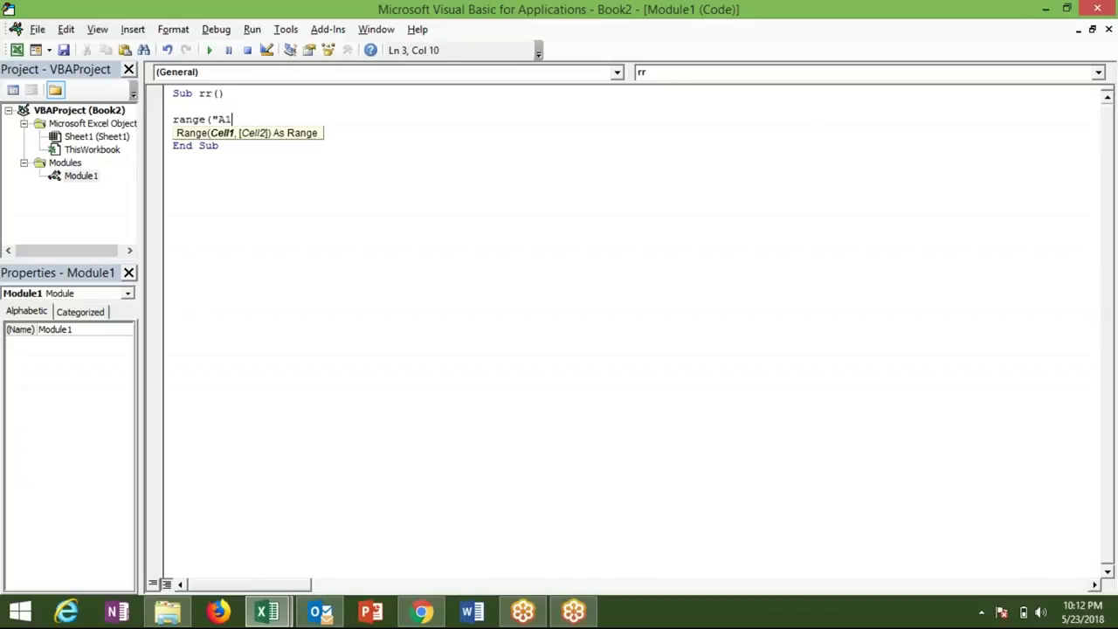
{"action": "type", "text": "\")"}
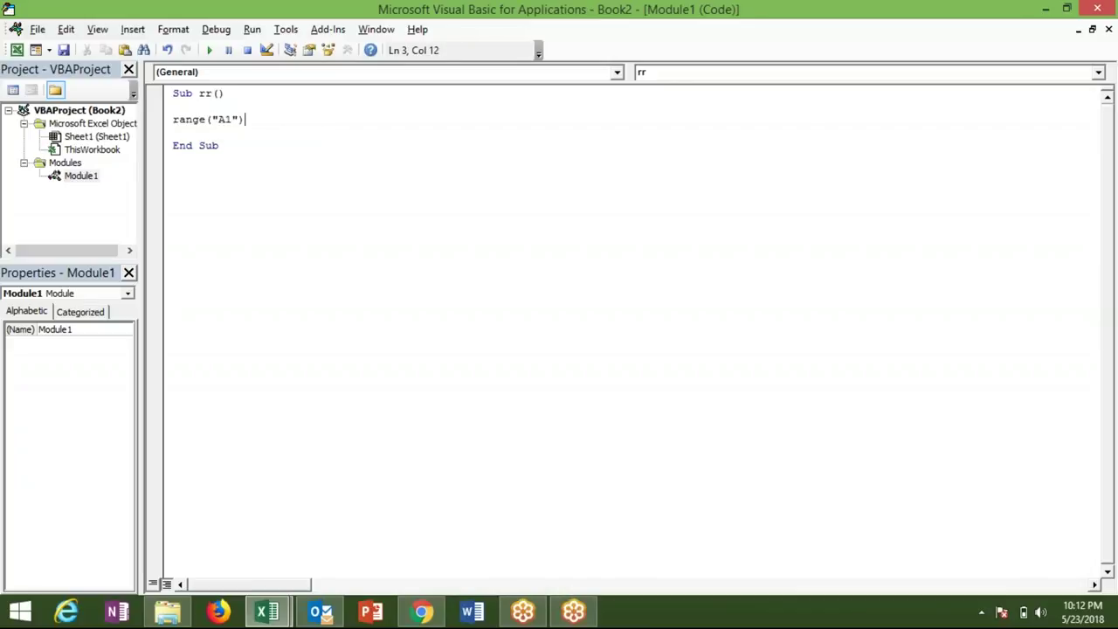
{"action": "key", "text": "shift+Left"}
{"action": "key", "text": "shift+Left"}
{"action": "key", "text": "shift+Left"}
{"action": "key", "text": "shift+Left"}
{"action": "key", "text": "shift+Left"}
{"action": "key", "text": "shift+Left"}
{"action": "key", "text": "shift+Left"}
{"action": "key", "text": "shift+Left"}
{"action": "key", "text": "shift+Left"}
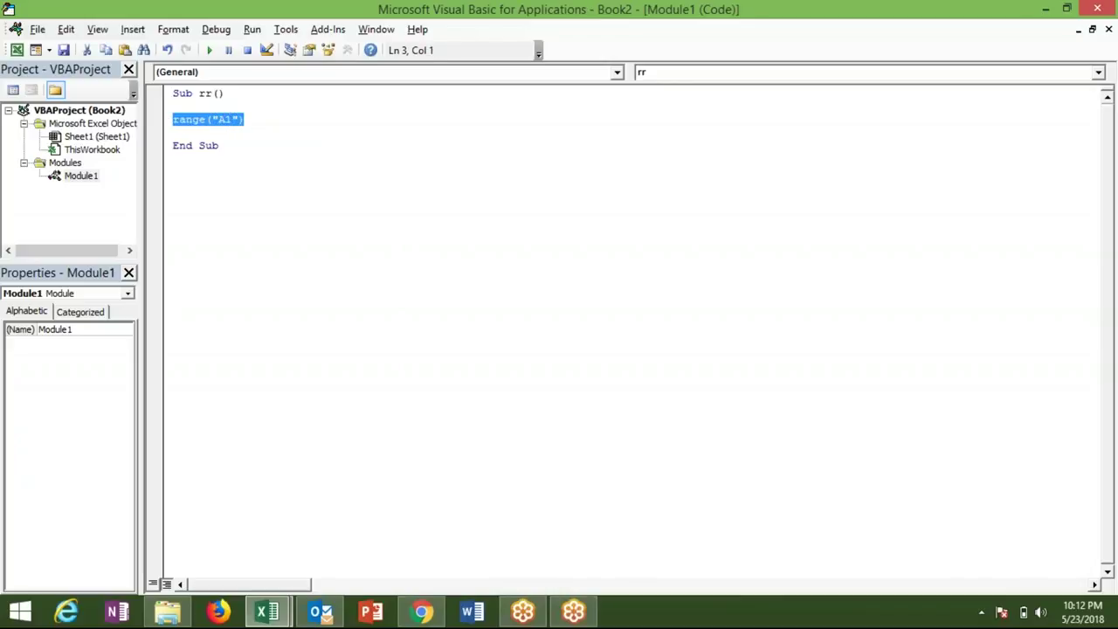
{"action": "left_click", "coordinate": [246, 119]}
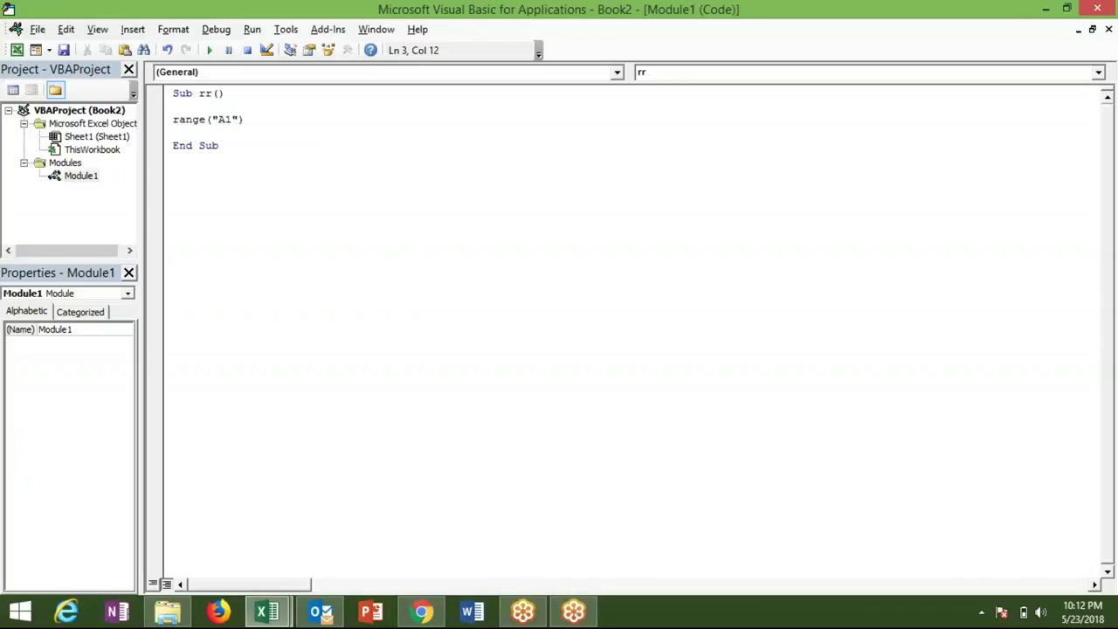
{"action": "type", "text": ".cop"}
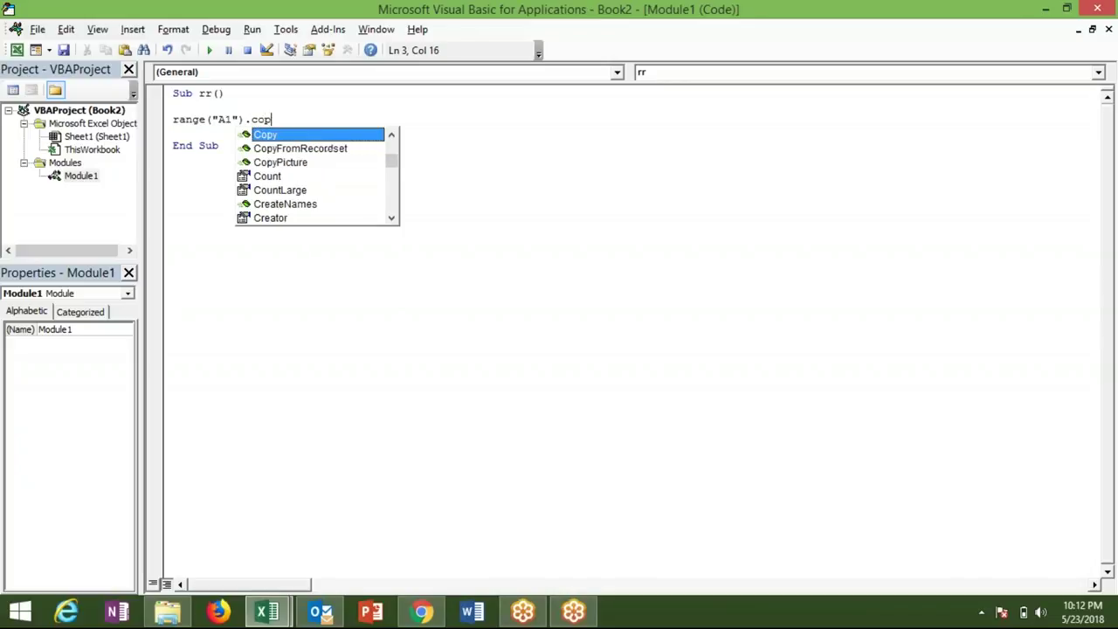
{"action": "type", "text": "y"}
{"action": "key", "text": "Tab"}
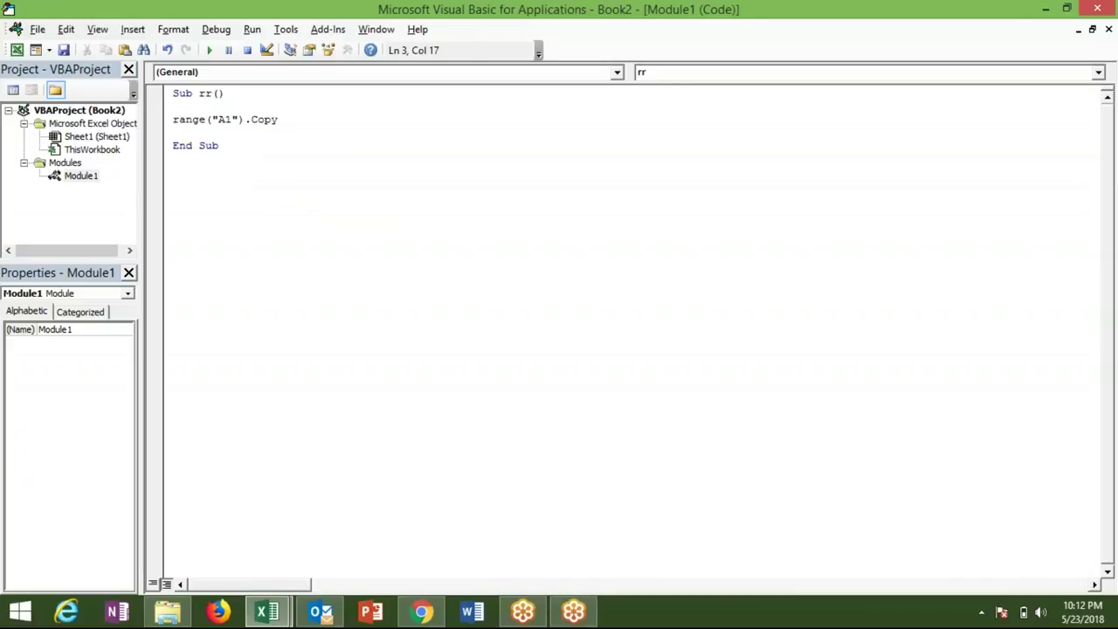
{"action": "key", "text": "Return"}
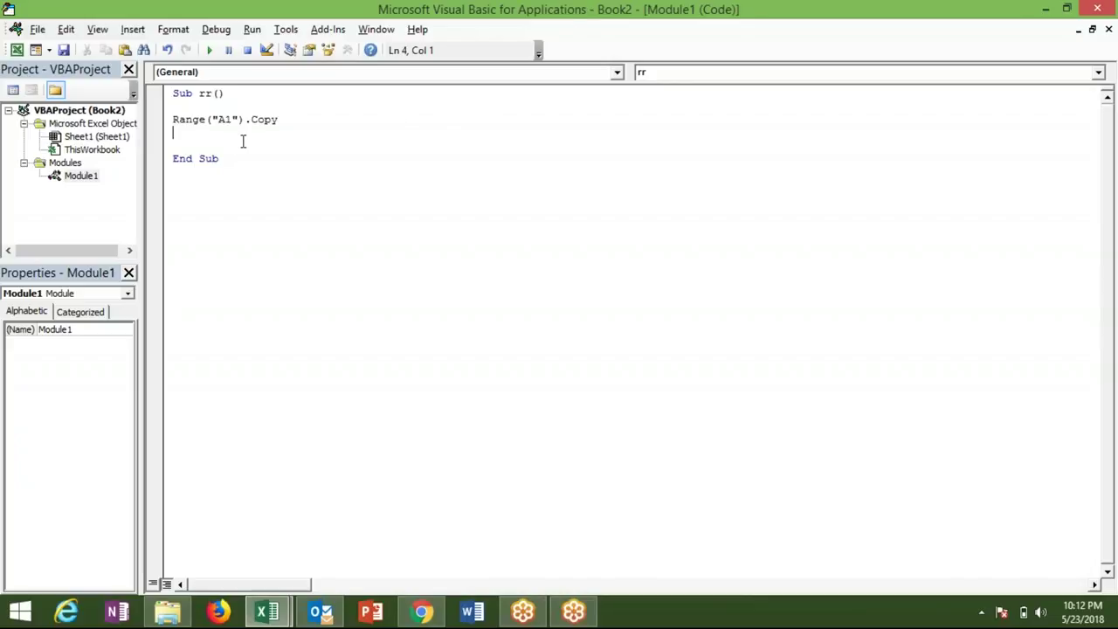
- Add Range("A1").PasteSpecial xlPasteAll below the Copy line, then begin a new range("A line
{"action": "left_click_drag", "start_coordinate": [284, 120], "coordinate": [254, 122]}
{"action": "left_click", "coordinate": [220, 142]}
{"action": "key", "text": "Return"}
{"action": "type", "text": "range(\"A"}
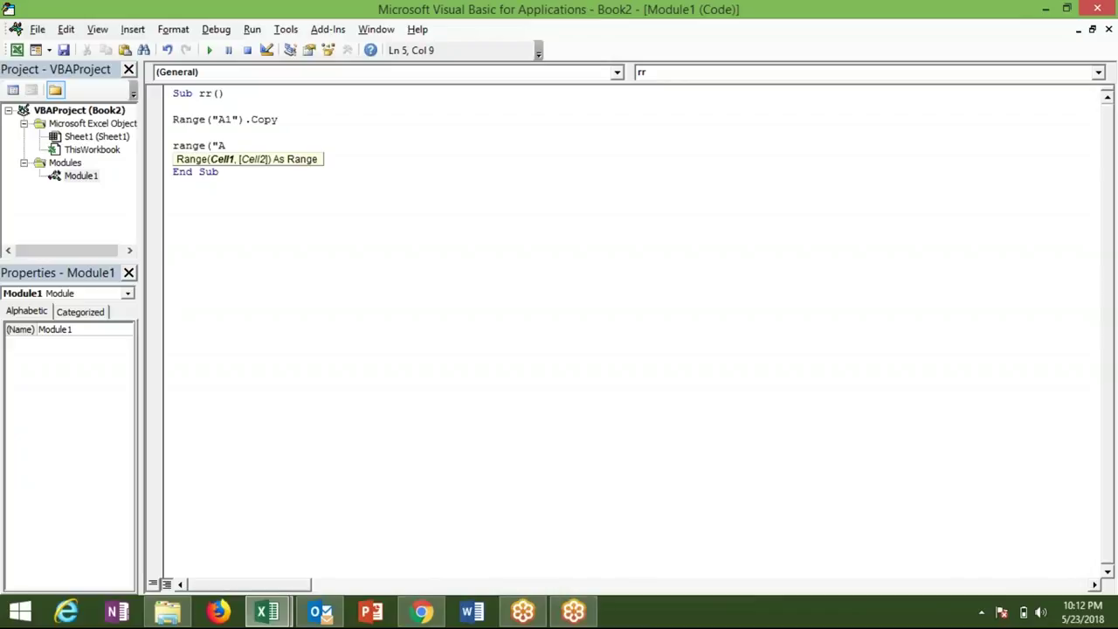
{"action": "type", "text": "1\")"}
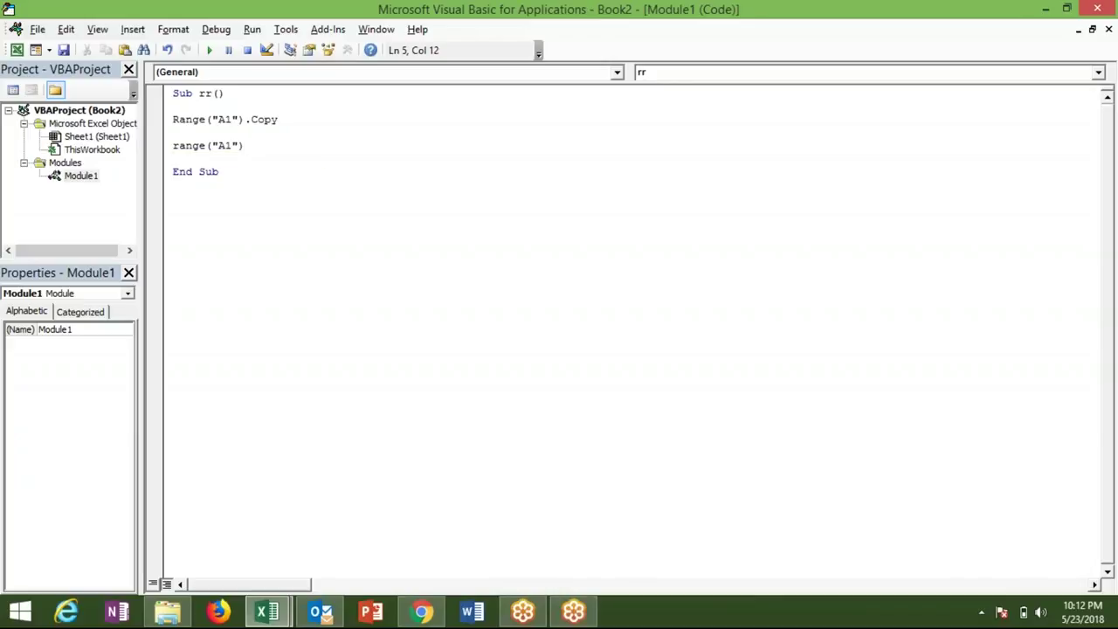
{"action": "type", "text": ".p"}
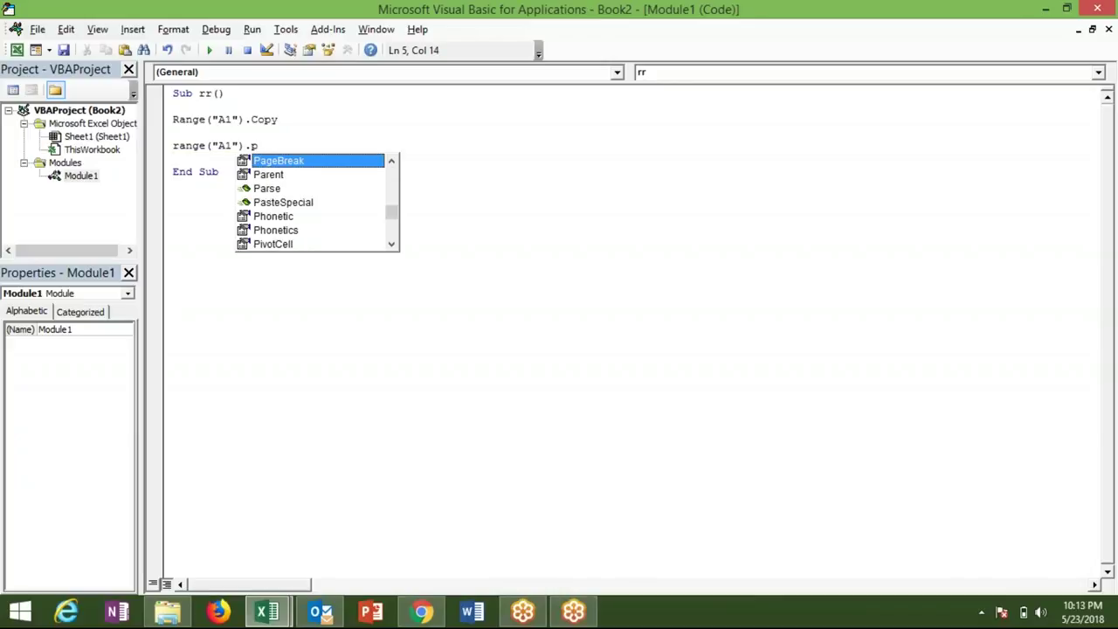
{"action": "key", "text": "Down"}
{"action": "key", "text": "Down"}
{"action": "key", "text": "Down"}
{"action": "key", "text": "Tab"}
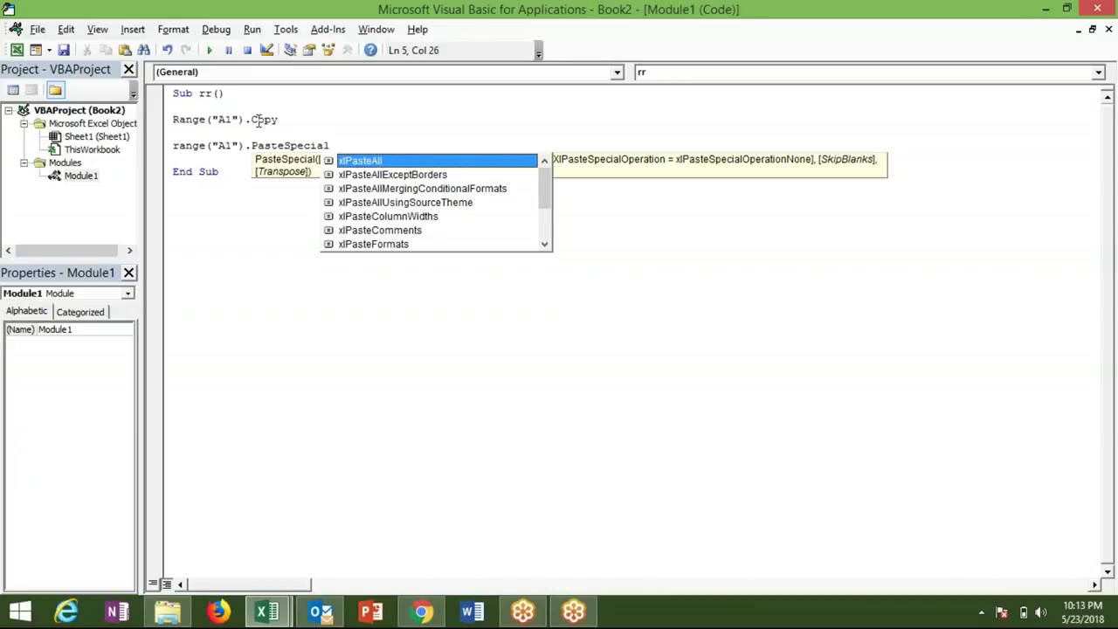
{"action": "key", "text": "Tab"}
{"action": "key", "text": "Return"}
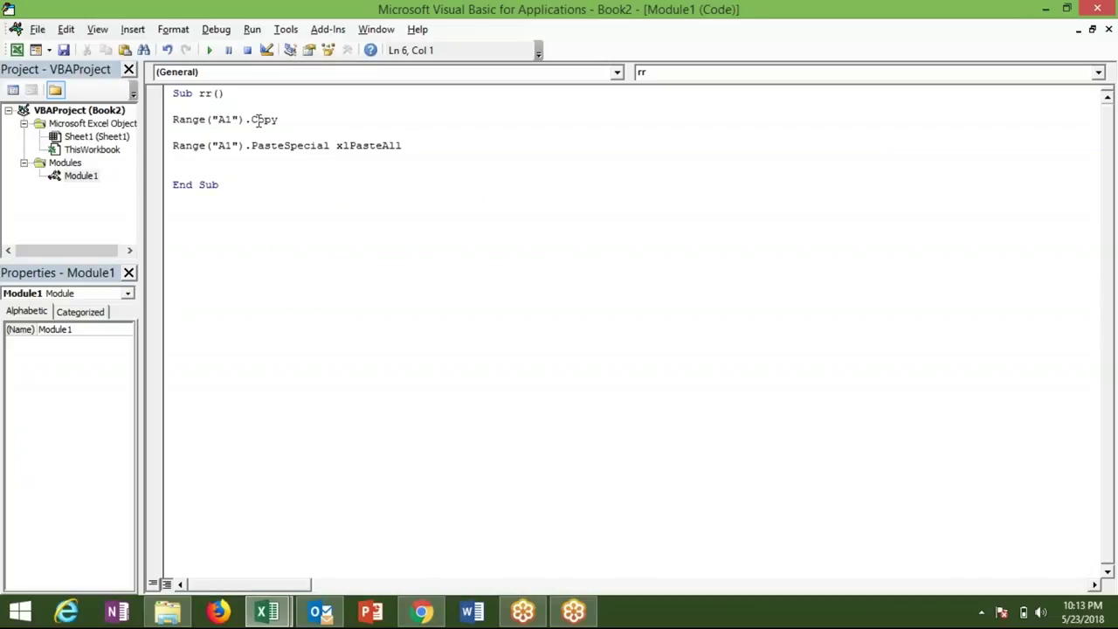
{"action": "key", "text": "Return"}
{"action": "type", "text": "range(\"A"}
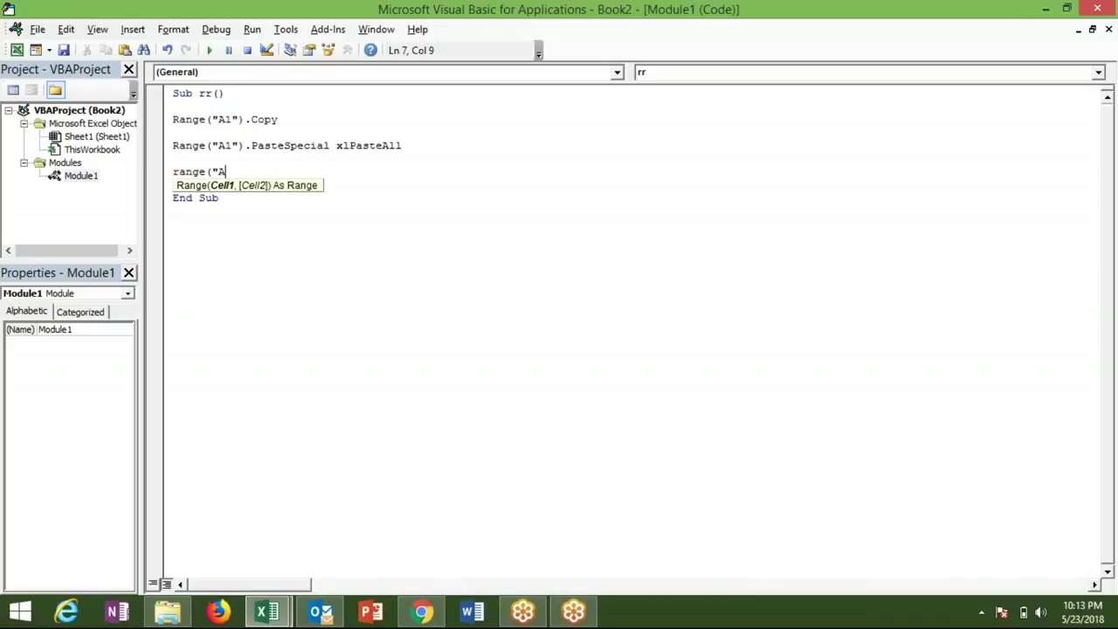
- Dismiss the compile error and complete the third line as Range("A1").Value = 123
{"action": "key", "text": "Down"}
{"action": "key", "text": "Return"}
{"action": "type", "text": "1\")"}
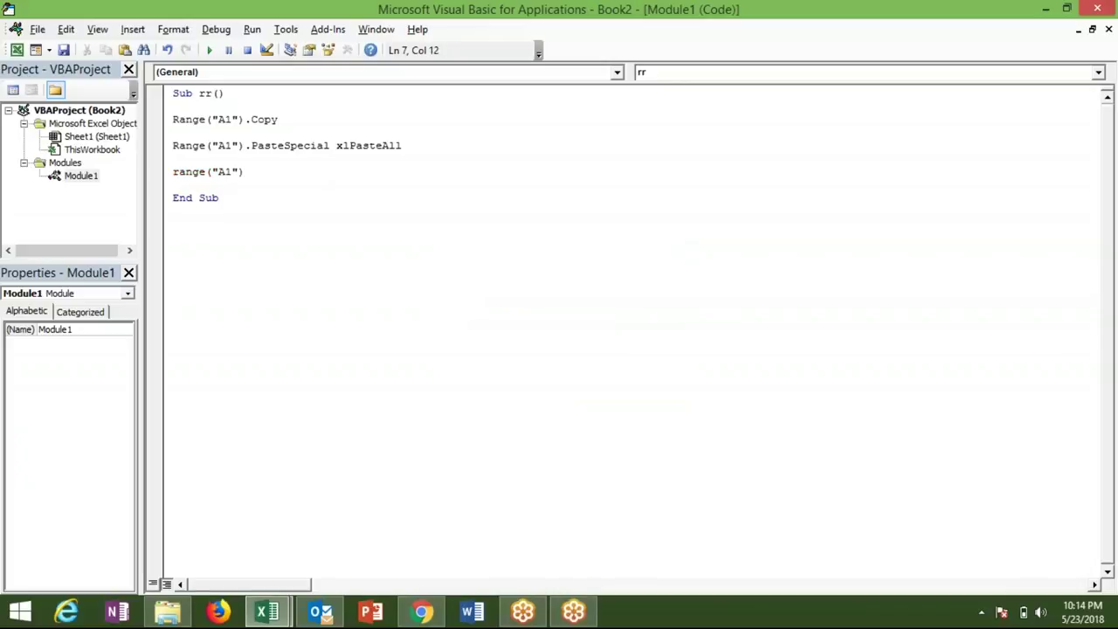
{"action": "type", "text": ".v"}
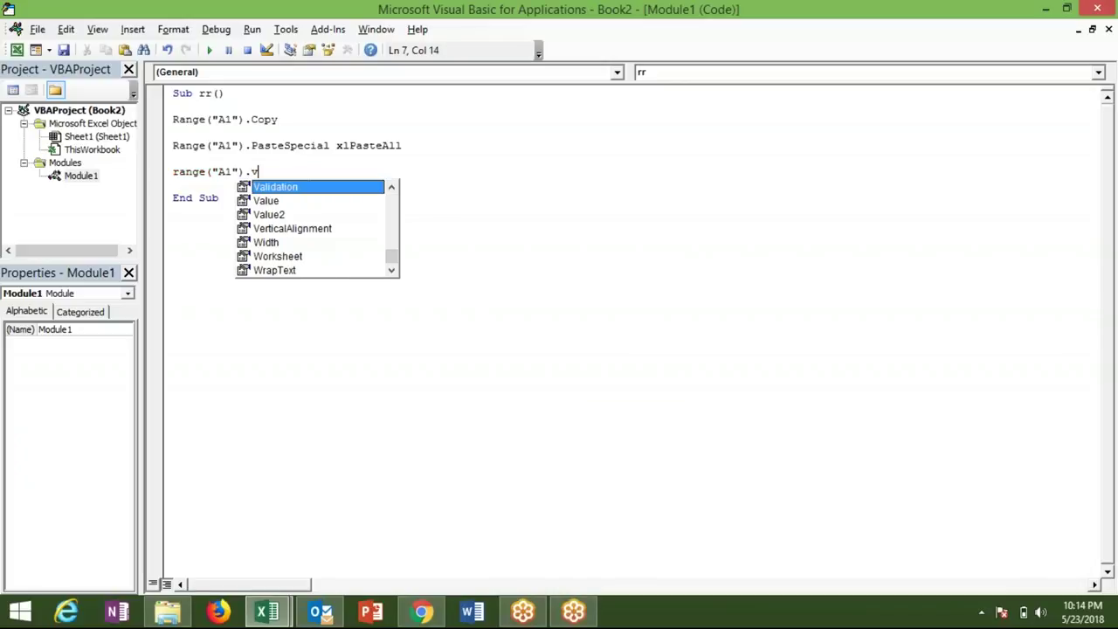
{"action": "key", "text": "Down"}
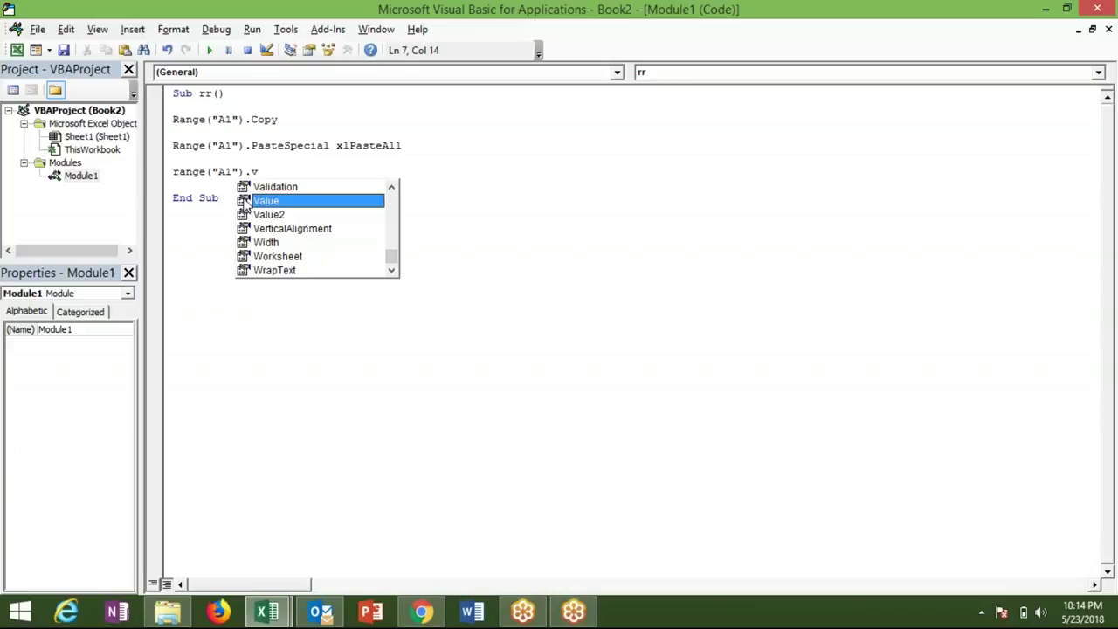
{"action": "key", "text": "Tab"}
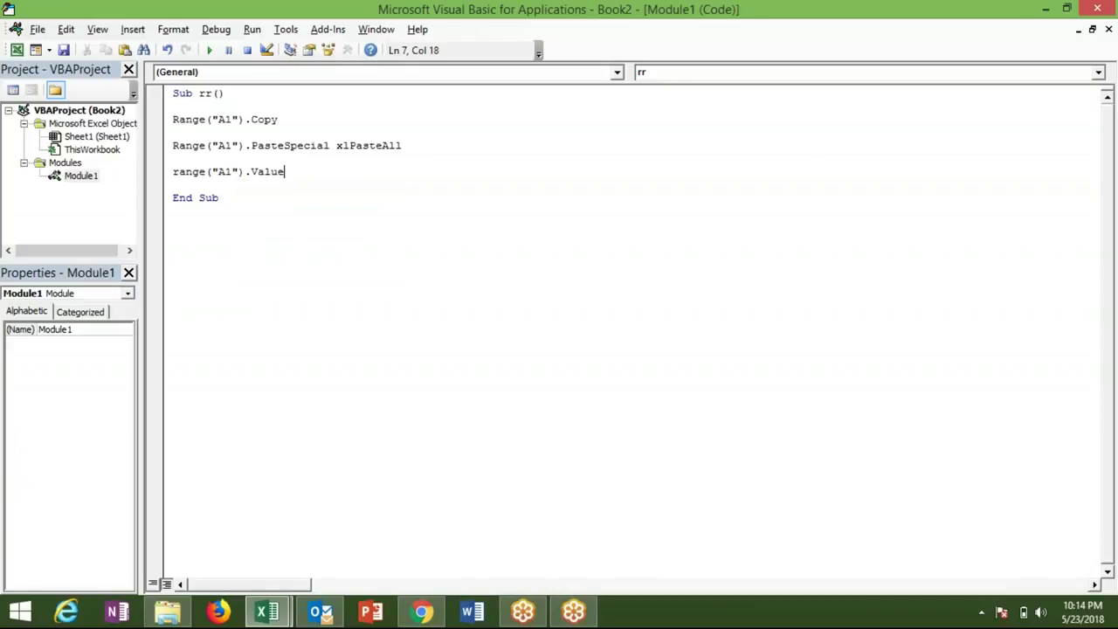
{"action": "type", "text": "= 123"}
{"action": "key", "text": "Return"}
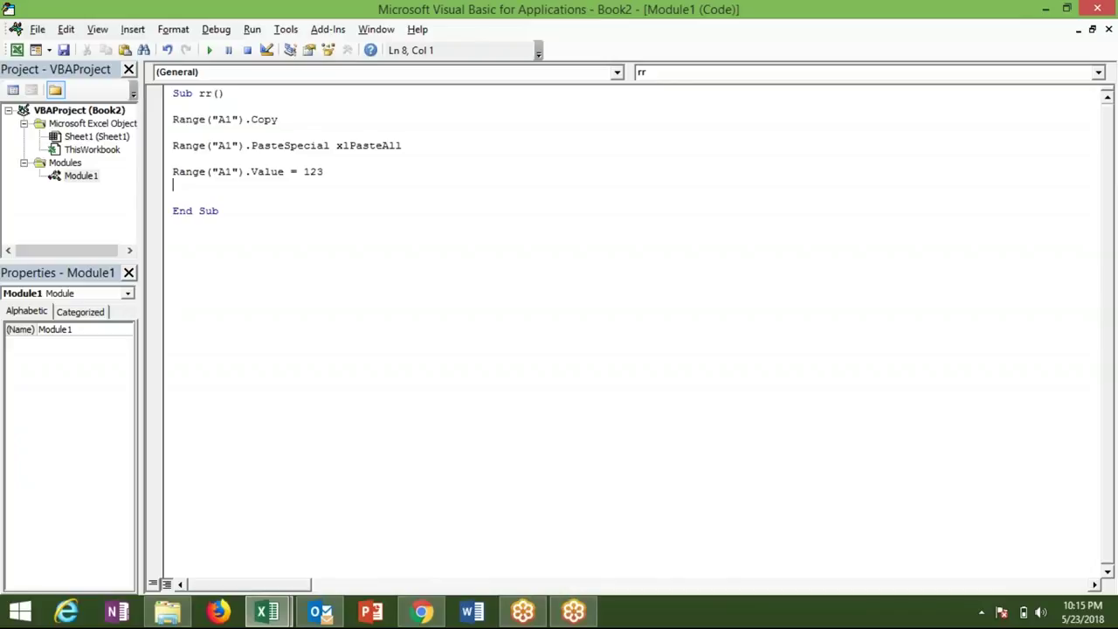
- Delete the Copy, PasteSpecial and Value lines from Sub rr
{"action": "key", "text": "Up"}
{"action": "key", "text": "Up"}
{"action": "key", "text": "Up"}
{"action": "key", "text": "Up"}
{"action": "key", "text": "shift+Down"}
{"action": "key", "text": "shift+Down"}
{"action": "key", "text": "shift+Down"}
{"action": "key", "text": "shift+Down"}
{"action": "key", "text": "shift+Down"}
{"action": "key", "text": "Delete"}
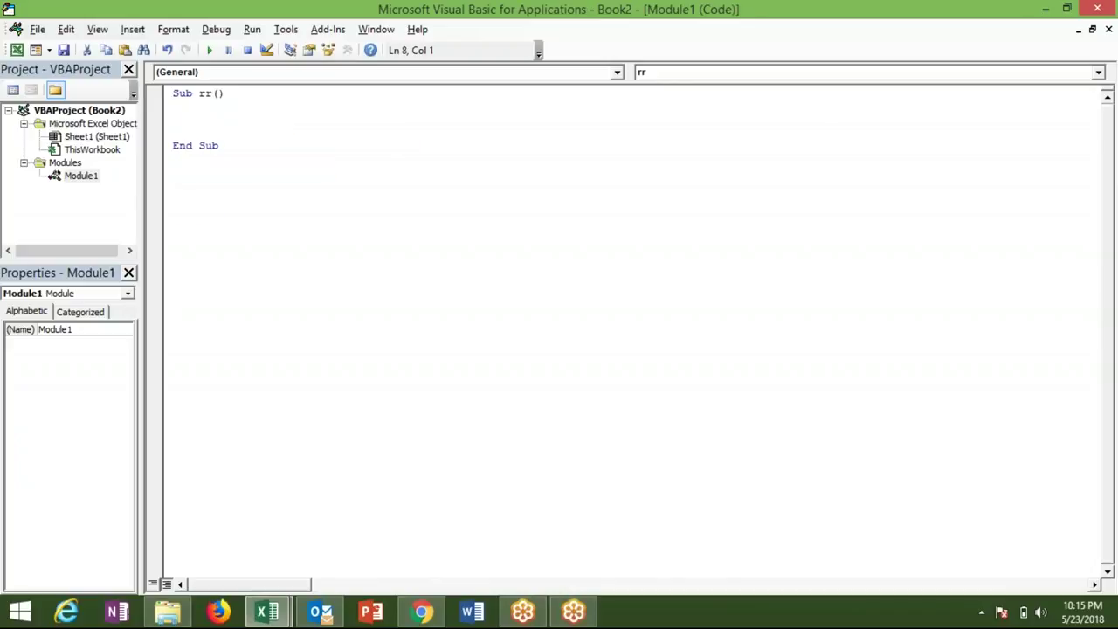
{"action": "key", "text": "Return"}
{"action": "key", "text": "Up"}
- Add an empty Sheet2 to Book2, then start a range("A1").se line in Sub rr
{"action": "key", "text": "alt+Tab"}
{"action": "left_click", "coordinate": [169, 566]}
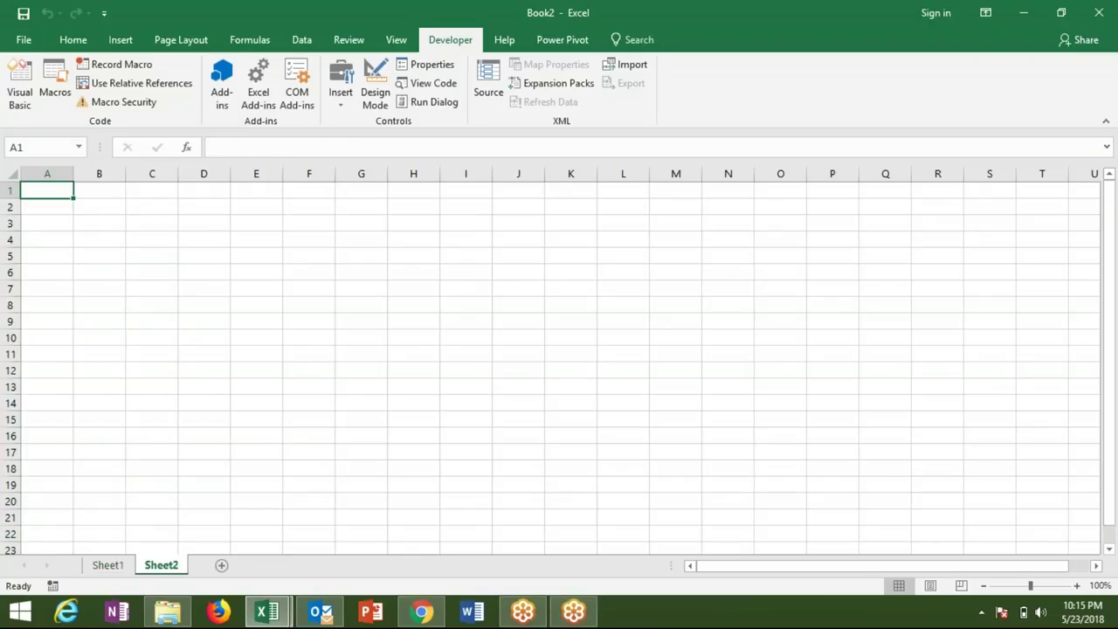
{"action": "left_click", "coordinate": [99, 189]}
{"action": "left_click", "coordinate": [152, 190]}
{"action": "left_click", "coordinate": [99, 206]}
{"action": "left_click", "coordinate": [47, 189]}
{"action": "key", "text": "alt+Tab"}
{"action": "type", "text": "range(\"A1\")."}
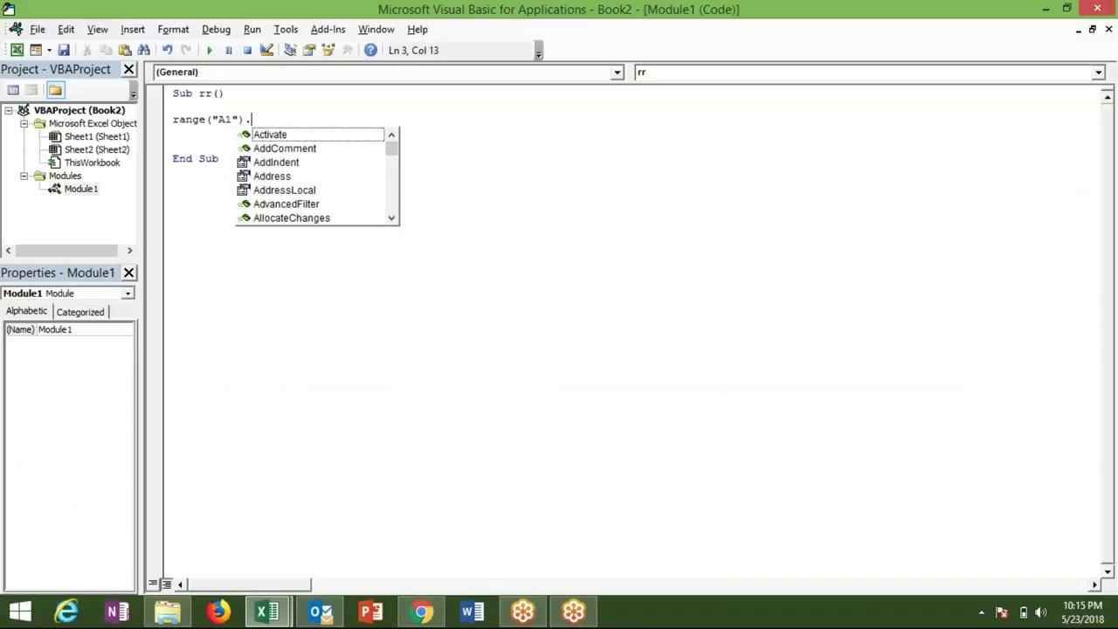
{"action": "type", "text": "se"}
- Complete Range("A1").Select and highlight its A1 reference in the code
{"action": "key", "text": "Tab"}
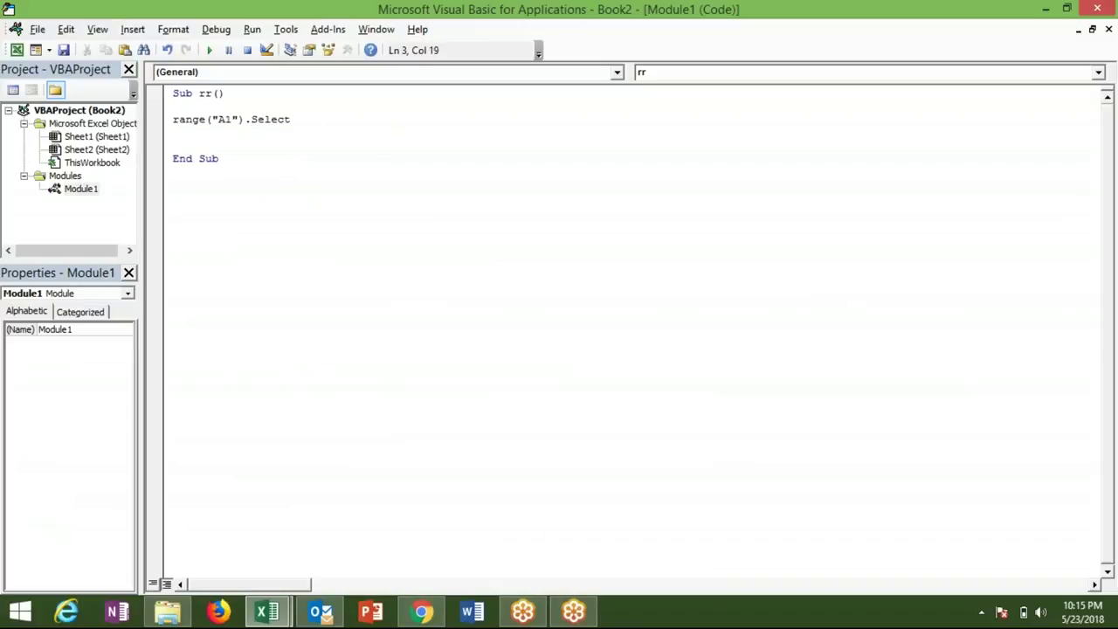
{"action": "key", "text": "Return"}
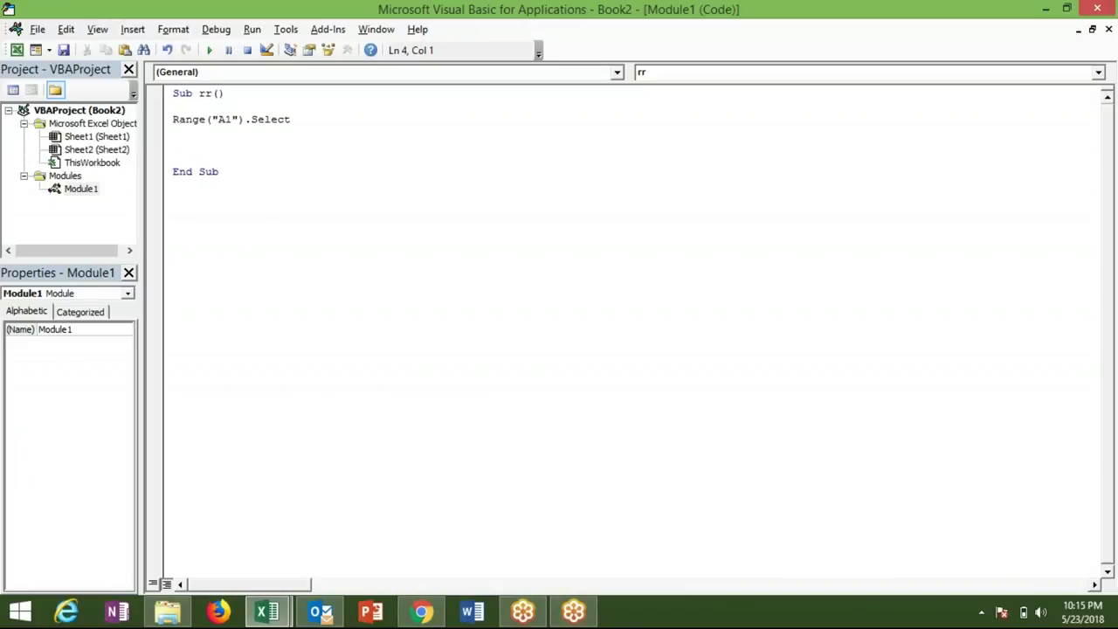
{"action": "key", "text": "Up"}
{"action": "key", "text": "shift+Right"}
{"action": "key", "text": "Right"}
{"action": "key", "text": "Right"}
{"action": "key", "text": "Right"}
{"action": "key", "text": "Right"}
{"action": "key", "text": "Right"}
{"action": "key", "text": "Right"}
{"action": "key", "text": "shift+Right"}
{"action": "key", "text": "shift+Right"}
- In Excel, demonstrate a =C3:E3 reference in cell C5, then cancel it
{"action": "key", "text": "alt+Tab"}
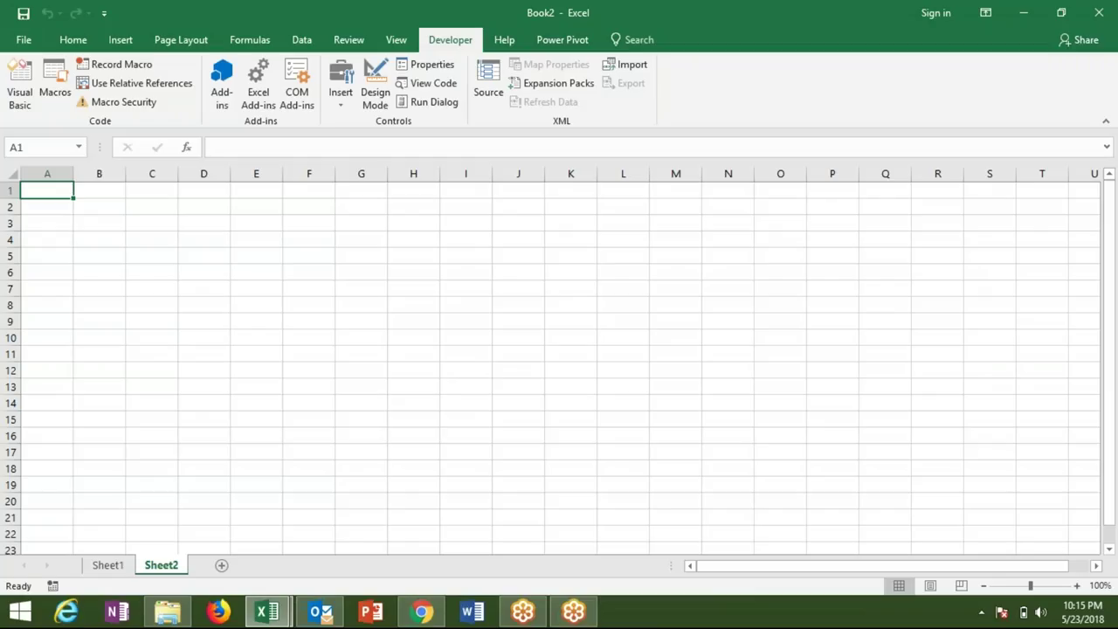
{"action": "left_click", "coordinate": [161, 250]}
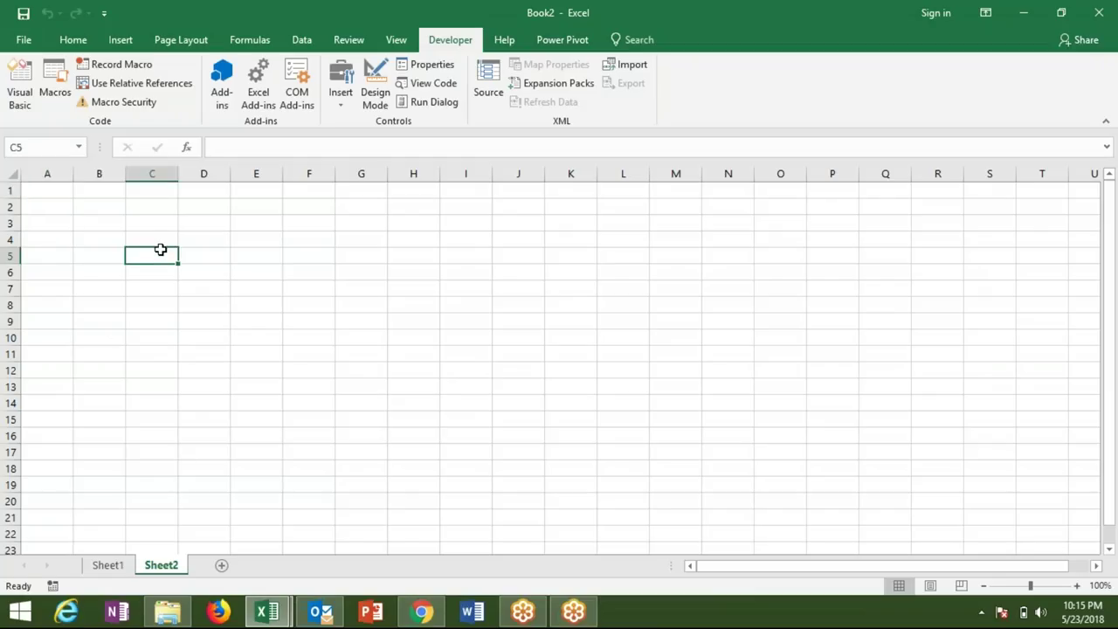
{"action": "type", "text": "="}
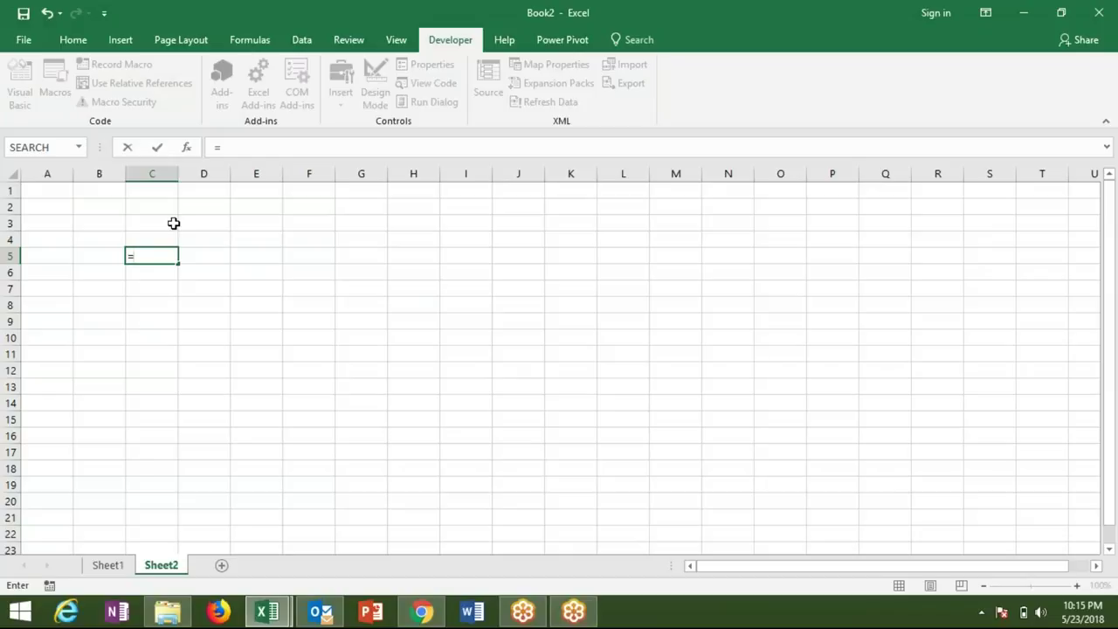
{"action": "left_click", "coordinate": [173, 224]}
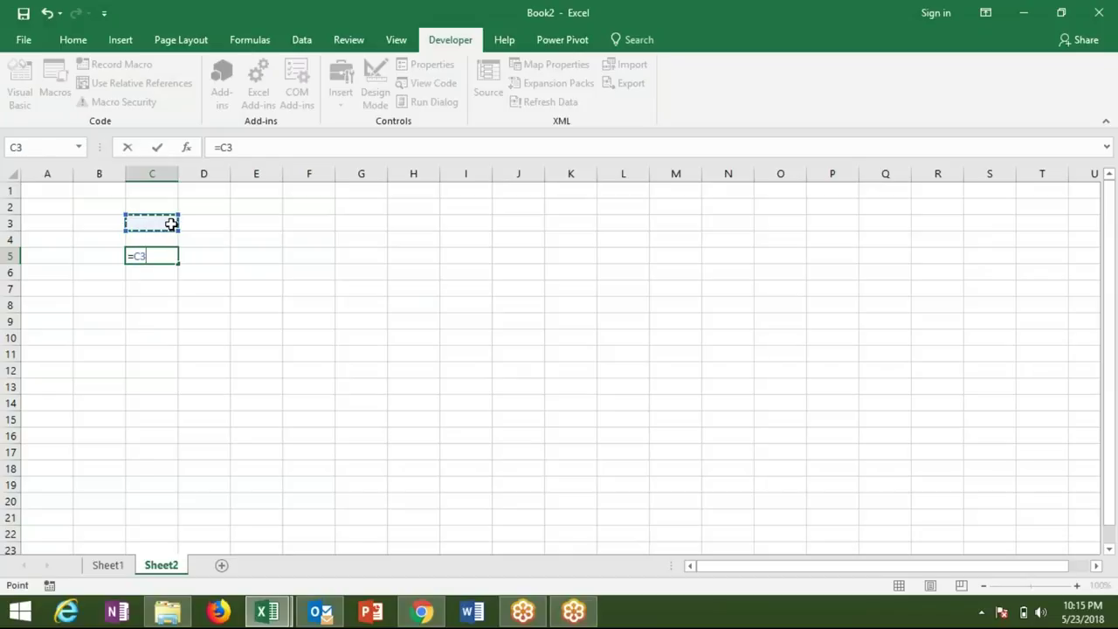
{"action": "key", "text": "shift+Right"}
{"action": "key", "text": "shift+Right"}
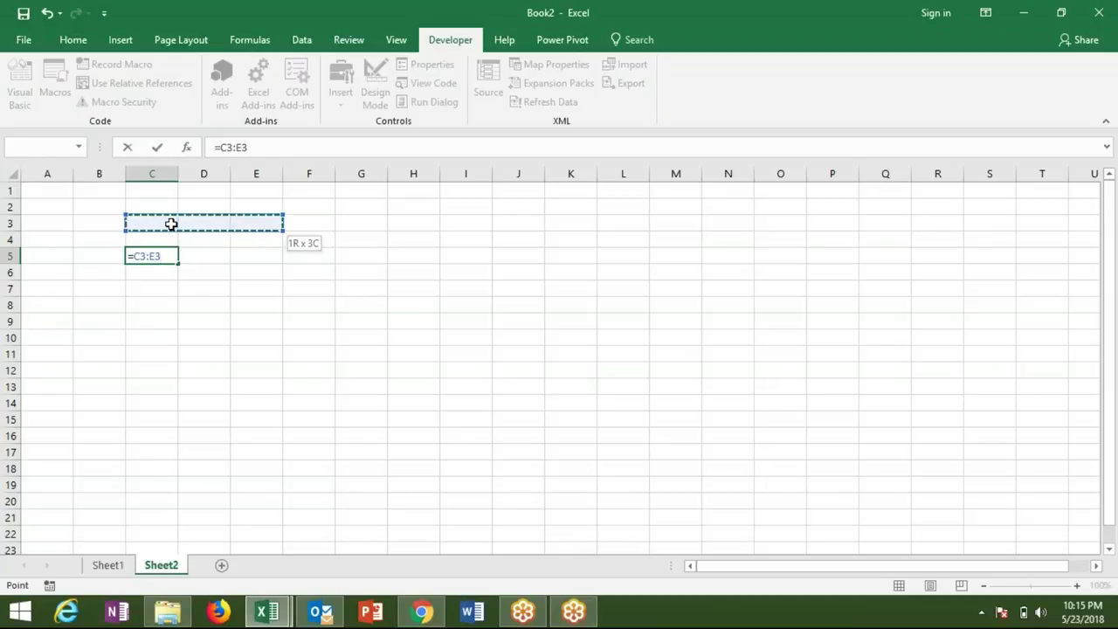
{"action": "key", "text": "Escape"}
- Type cells(1,1).select on line 4 of Sub rr
{"action": "key", "text": "alt+Tab"}
{"action": "left_click", "coordinate": [173, 132]}
{"action": "type", "text": "cells(1,1"}
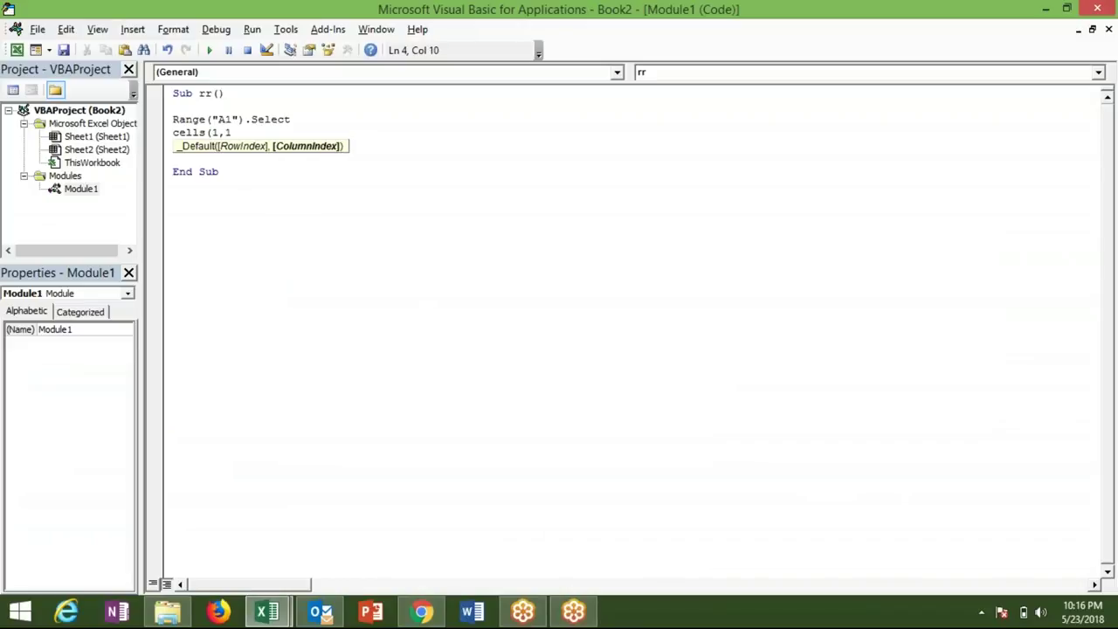
{"action": "type", "text": ").select"}
- Finish the Cells(1, 1).Select line and switch to the Excel workbook
{"action": "key", "text": "Return"}
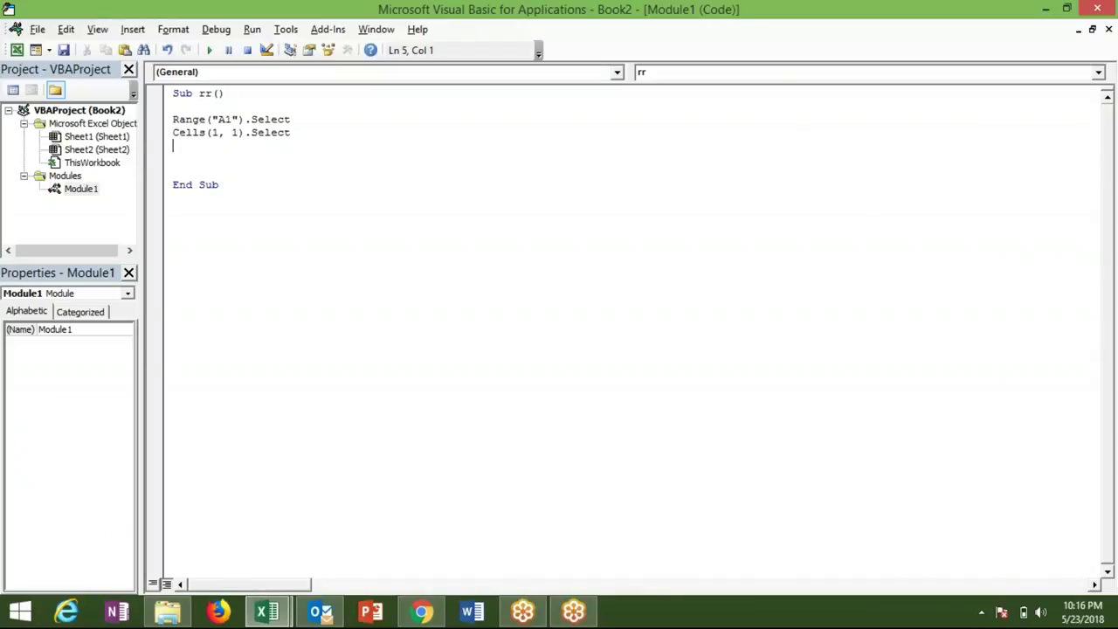
{"action": "key", "text": "alt+F11"}
- Fill A1:E14 on Sheet2 with =RANDBETWEEN(10,90)
{"action": "left_click", "coordinate": [47, 190]}
{"action": "type", "text": "="}
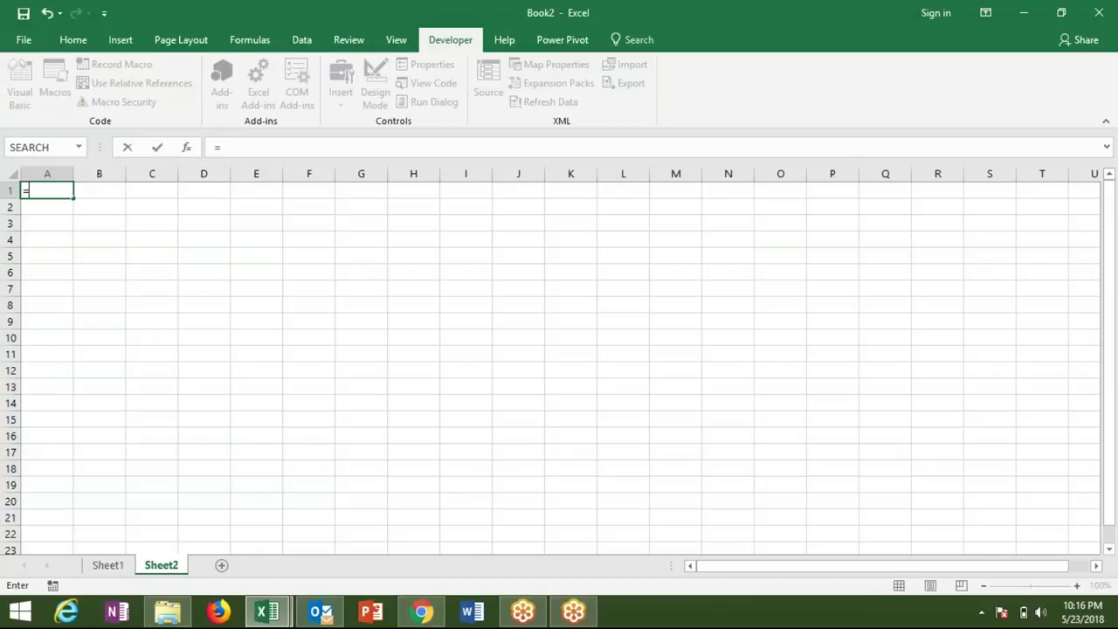
{"action": "type", "text": "ran"}
{"action": "key", "text": "Down"}
{"action": "key", "text": "Tab"}
{"action": "type", "text": "10,90"}
{"action": "key", "text": "ctrl+Return"}
{"action": "mouse_move", "coordinate": [47, 190]}
{"action": "left_mouse_down"}
{"action": "mouse_move", "coordinate": [361, 207]}
{"action": "mouse_move", "coordinate": [256, 403]}
{"action": "left_mouse_up"}
{"action": "key", "text": "ctrl+d"}
{"action": "key", "text": "ctrl+r"}
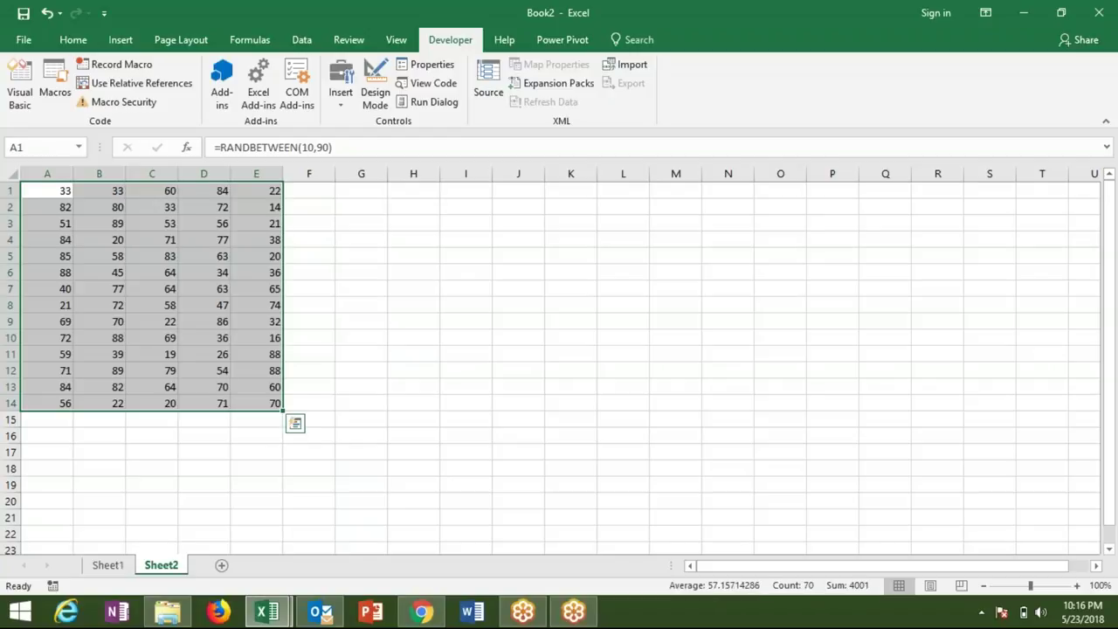
- Copy A1:E14 and paste it back as values
{"action": "key", "text": "ctrl+c"}
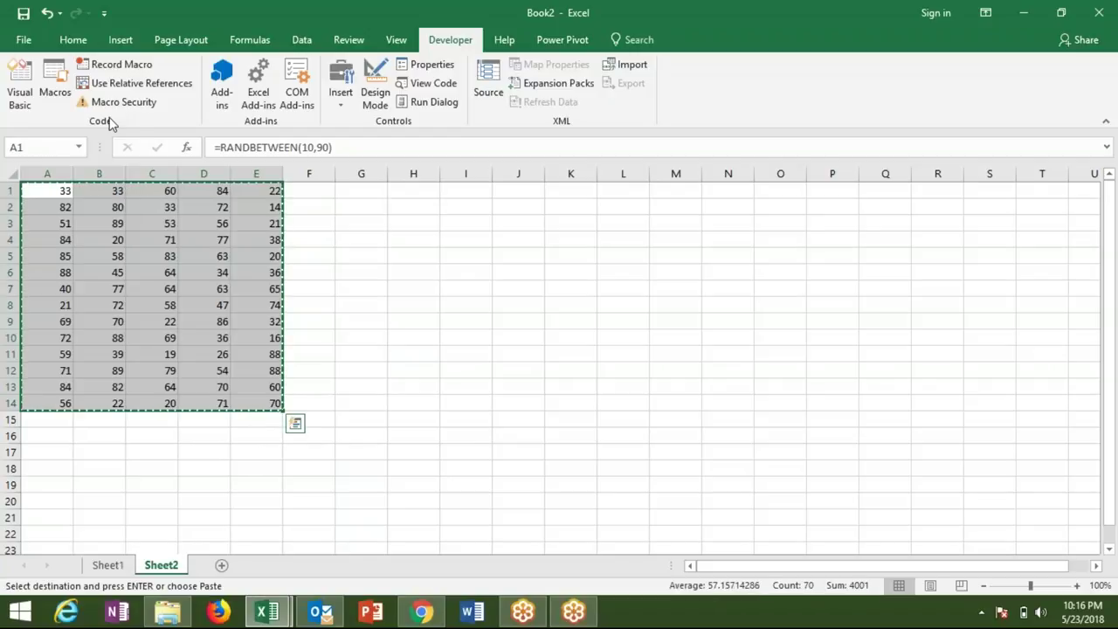
{"action": "left_click", "coordinate": [72, 40]}
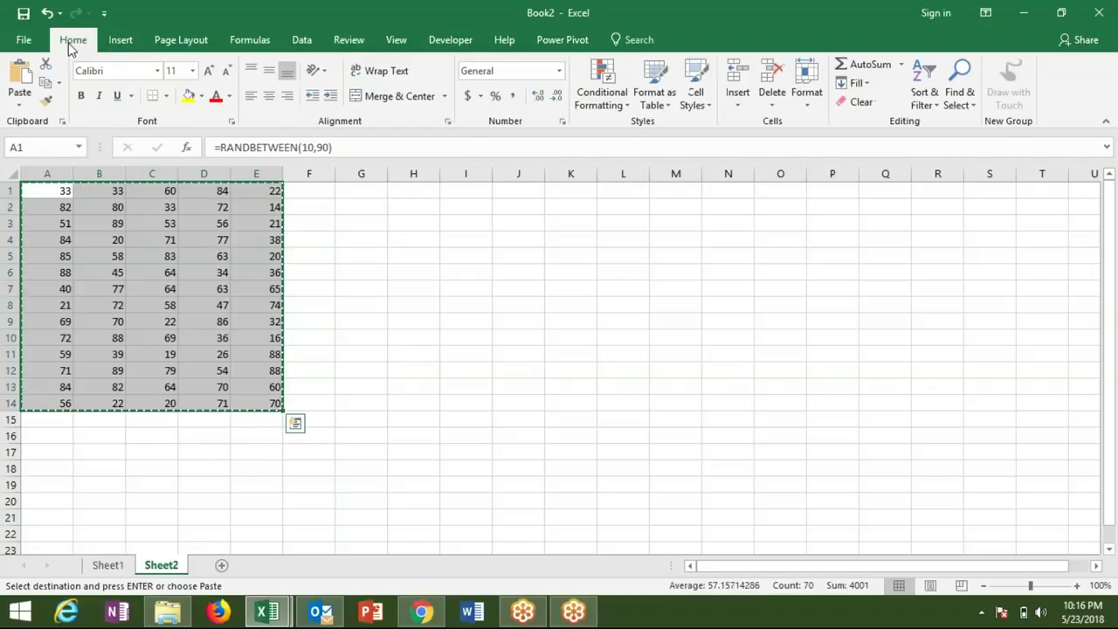
{"action": "left_click", "coordinate": [24, 103]}
{"action": "left_click", "coordinate": [19, 208]}
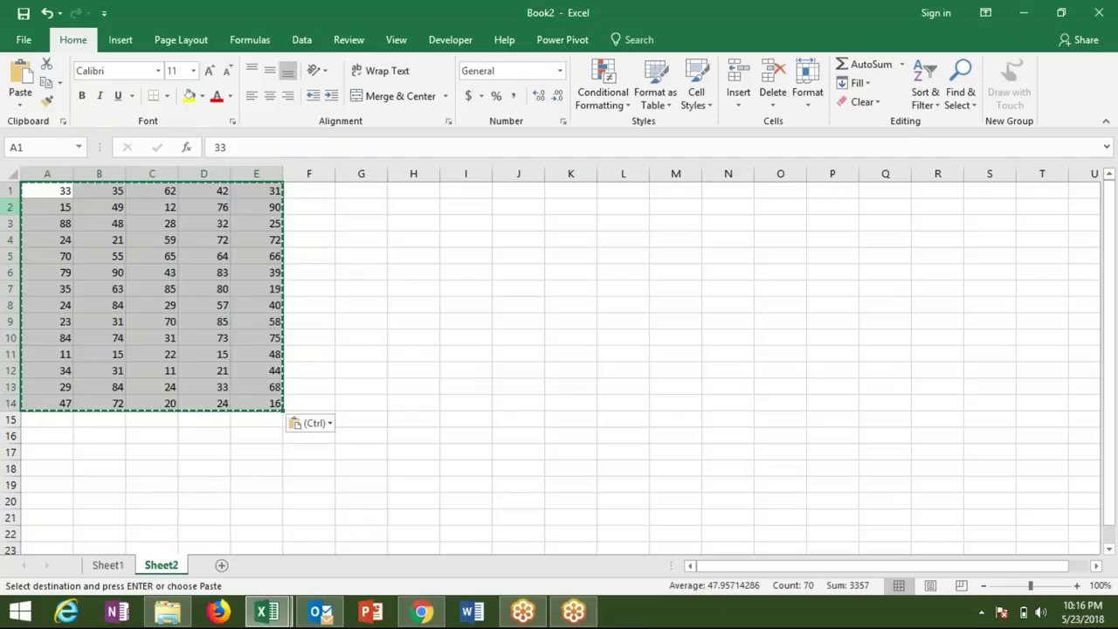
{"action": "left_click", "coordinate": [114, 248]}
{"action": "key", "text": "Escape"}
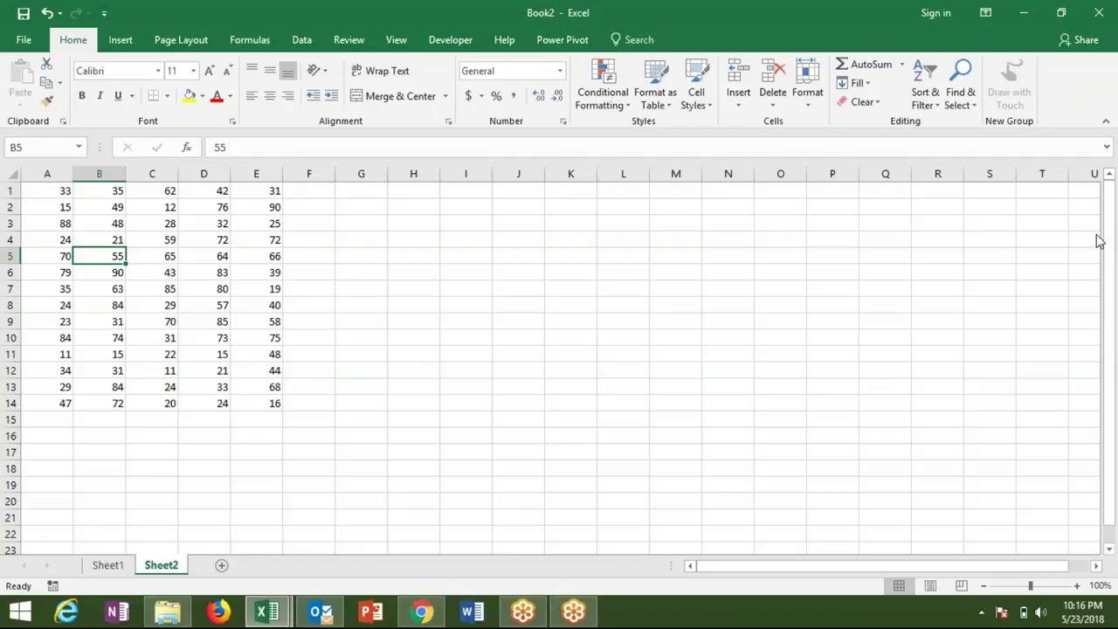
- Use Ctrl+arrow jumps to explore the data block's edges, reaching last row A14
{"action": "key", "text": "ctrl+Up"}
{"action": "key", "text": "ctrl+Left"}
{"action": "key", "text": "ctrl+shift+Right"}
{"action": "key", "text": "ctrl+shift+Down"}
{"action": "key", "text": "ctrl+Home"}
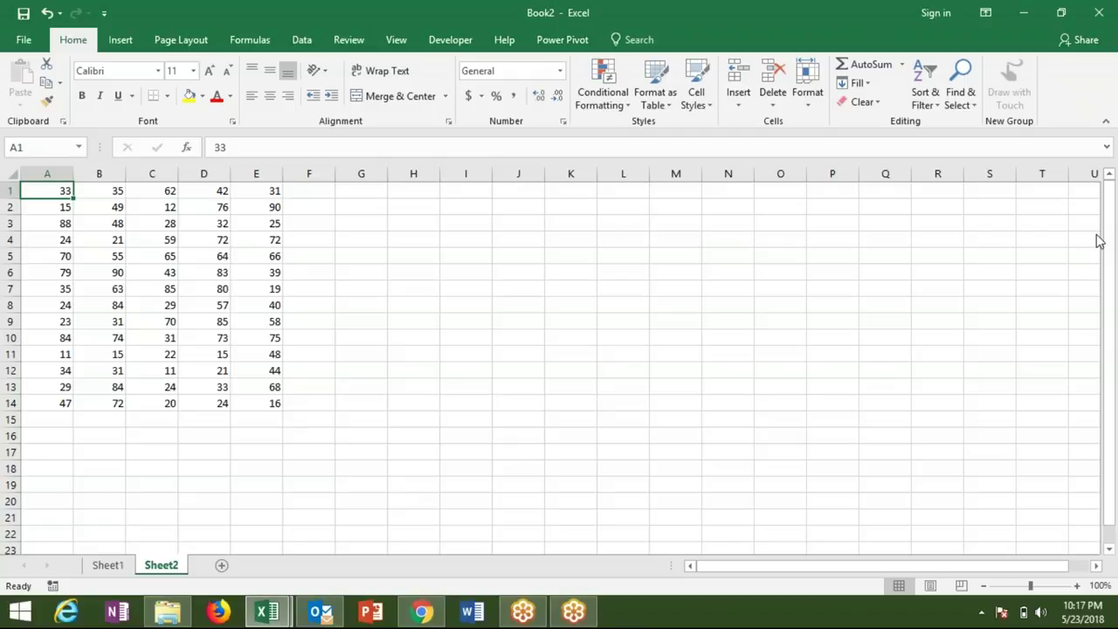
{"action": "key", "text": "Down"}
{"action": "key", "text": "ctrl+Down"}
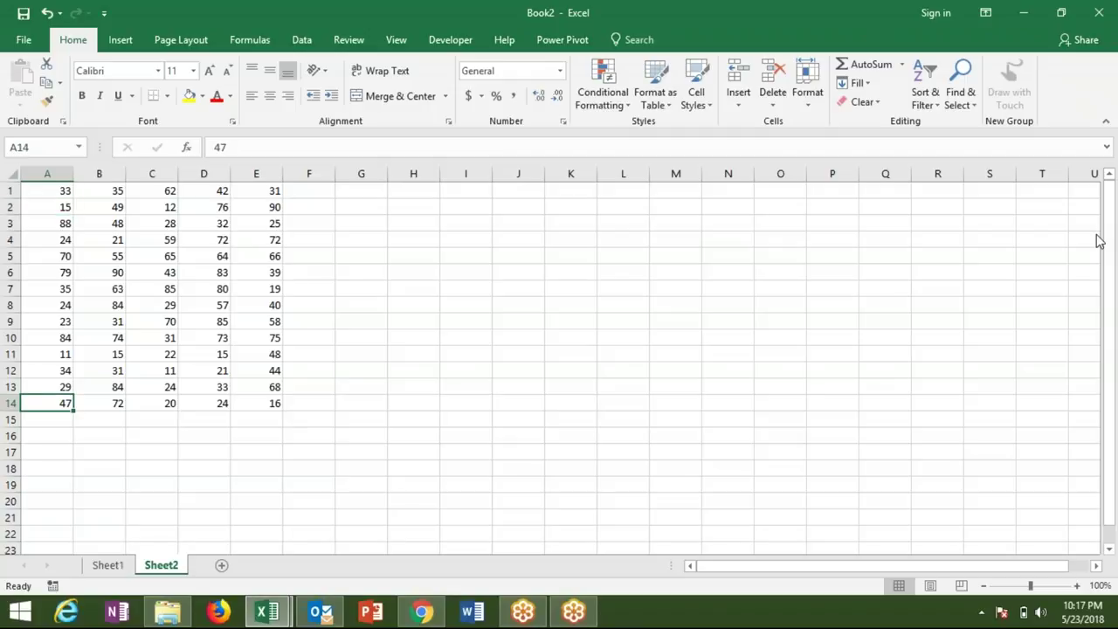
{"action": "key", "text": "alt+F11"}
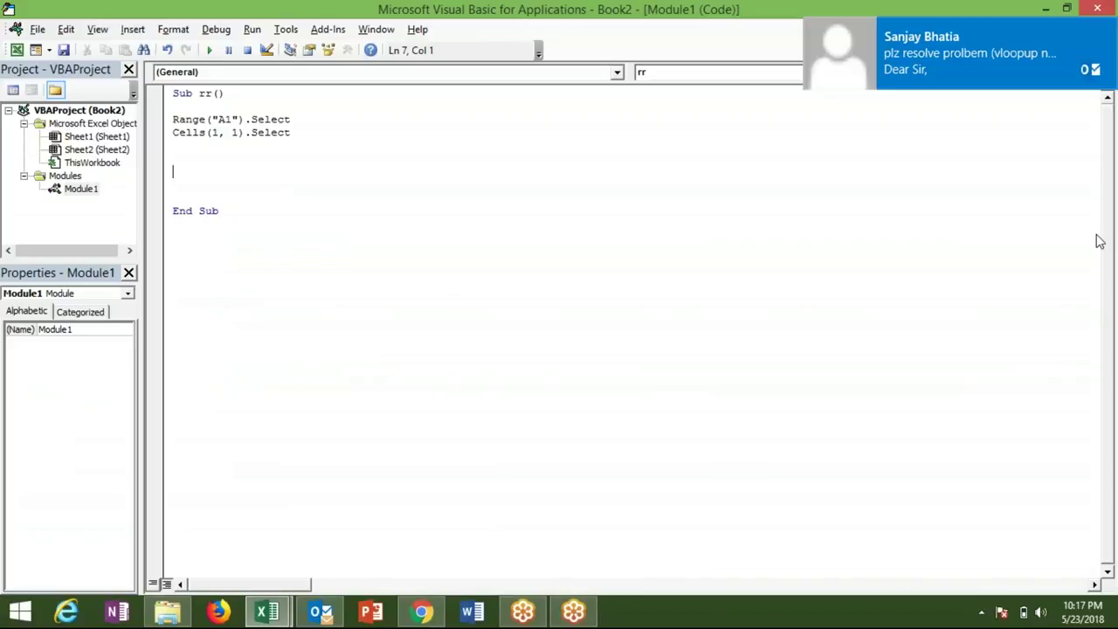
- Add the lines Range("A1:E14").Select and Range("A1", "E14").Select to Sub rr
{"action": "type", "text": "ra"}
{"action": "type", "text": "nge"}
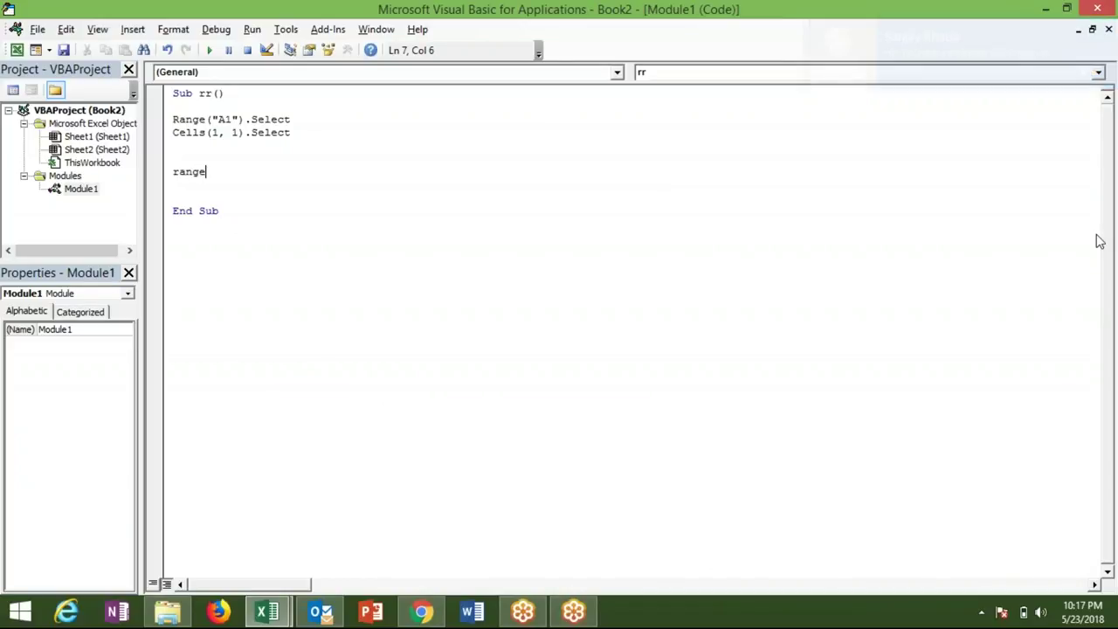
{"action": "type", "text": "(\"A1:E"}
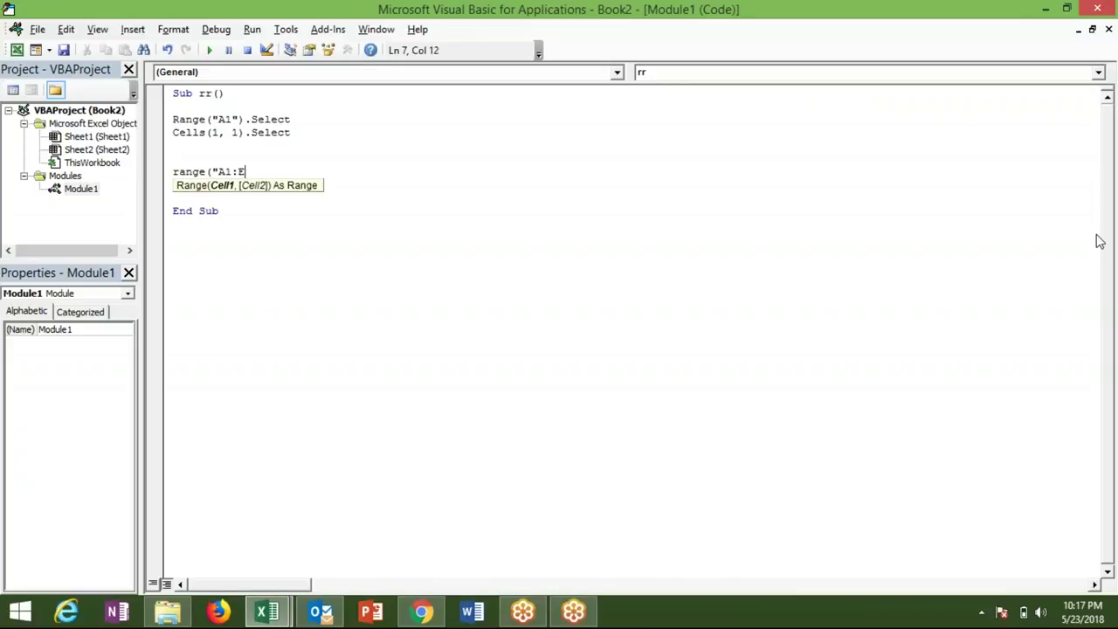
{"action": "type", "text": "14\""}
{"action": "type", "text": ").se"}
{"action": "key", "text": "Return"}
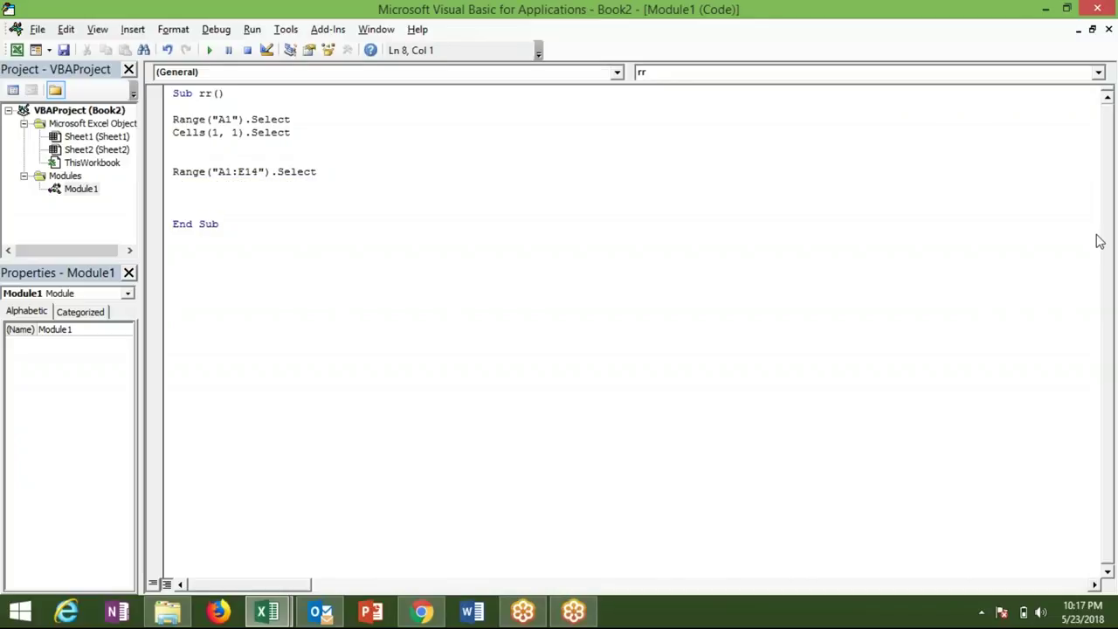
{"action": "type", "text": "range"}
{"action": "type", "text": "(\"A1"}
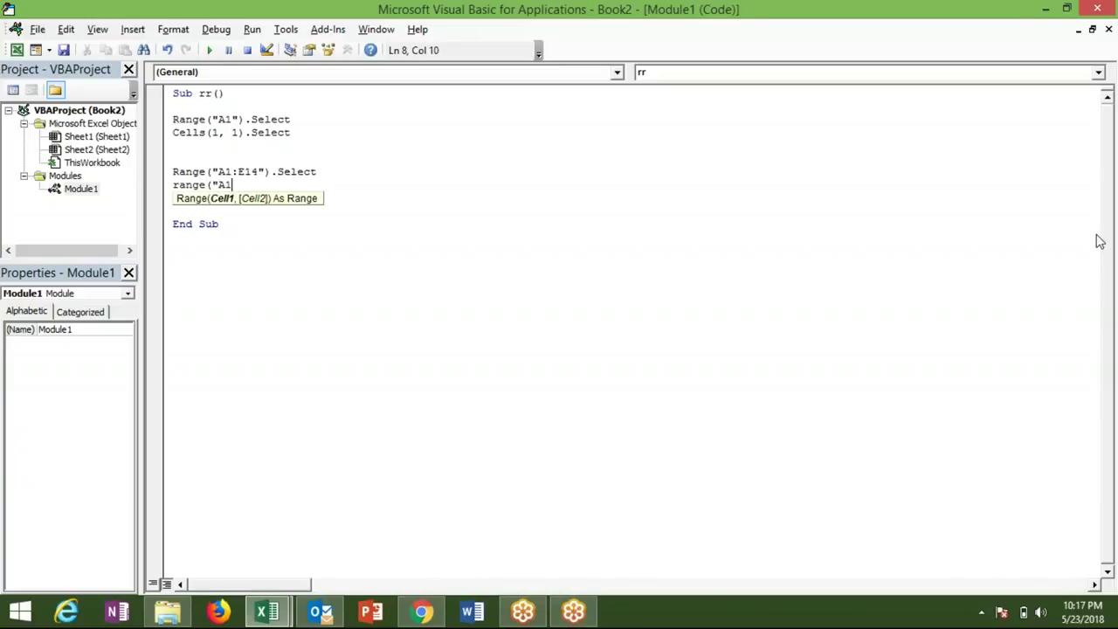
{"action": "type", "text": "\",E14"}
{"action": "key", "text": "BackSpace"}
{"action": "key", "text": "BackSpace"}
{"action": "key", "text": "BackSpace"}
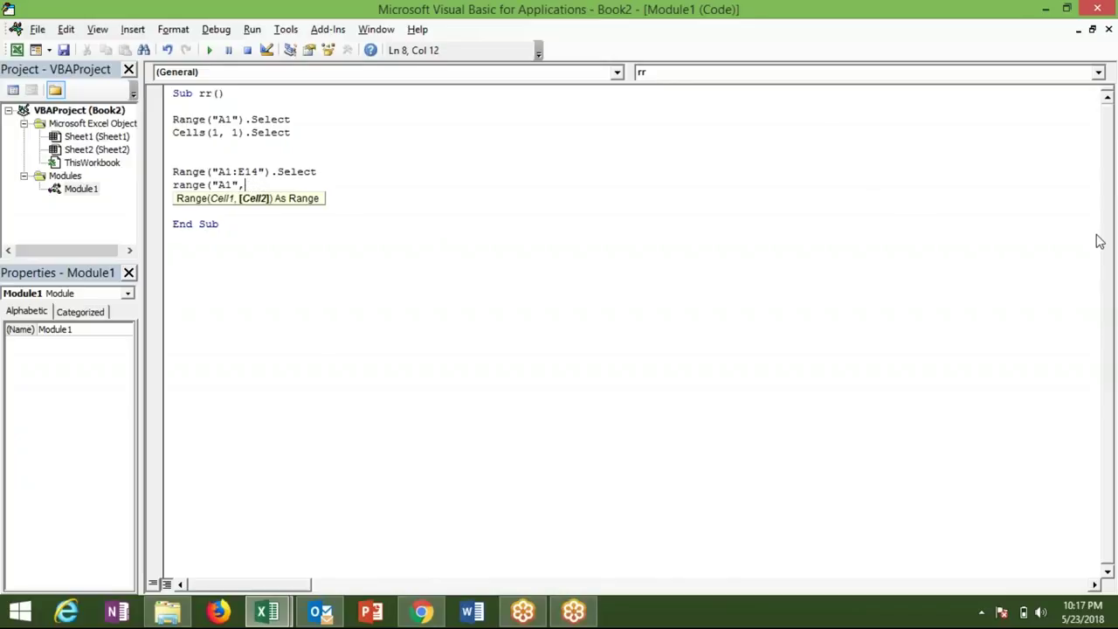
{"action": "type", "text": "\"E14\").s"}
{"action": "key", "text": "Tab"}
{"action": "key", "text": "Return"}
- Highlight the two Range lines and their A1 and E14 arguments for comparison, then return to Excel
{"action": "key", "text": "Up"}
{"action": "key", "text": "Up"}
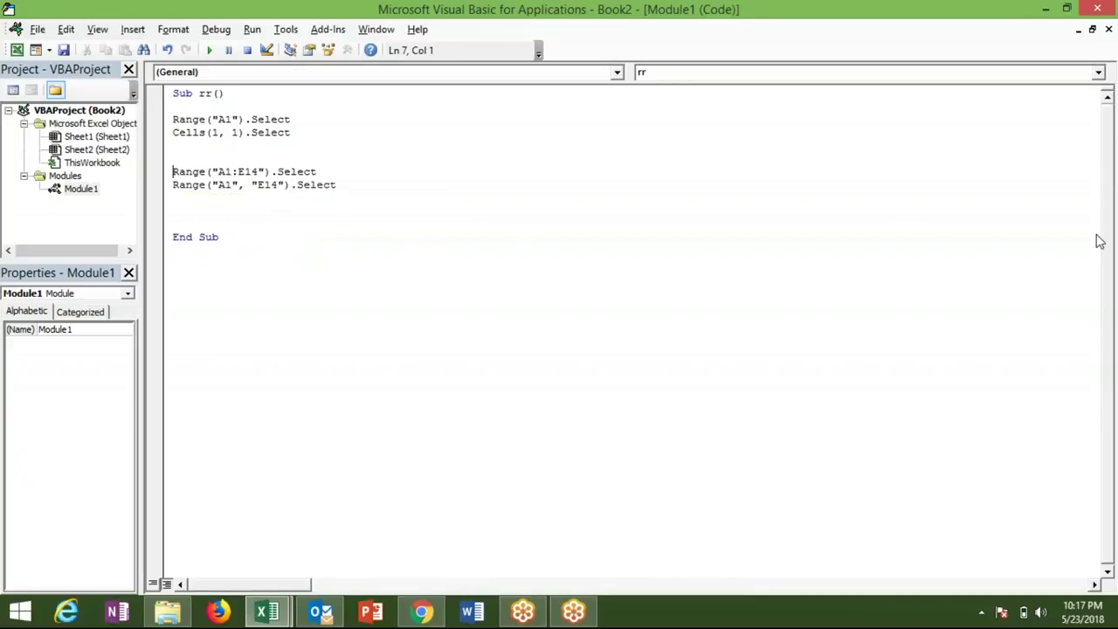
{"action": "key", "text": "shift+Down"}
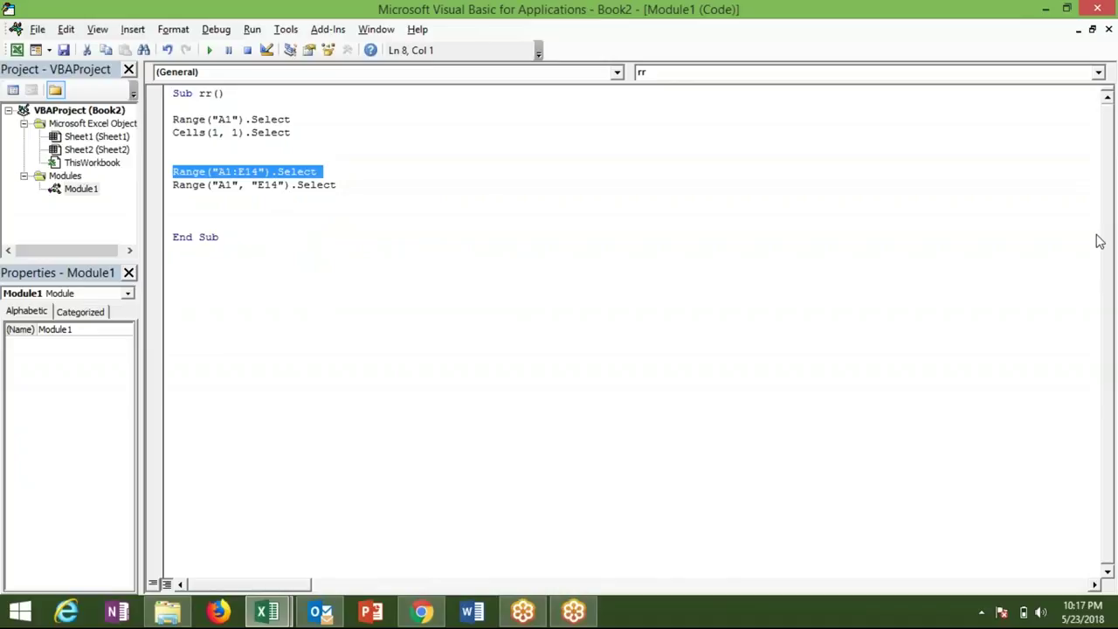
{"action": "key", "text": "Right"}
{"action": "key", "text": "shift+Down"}
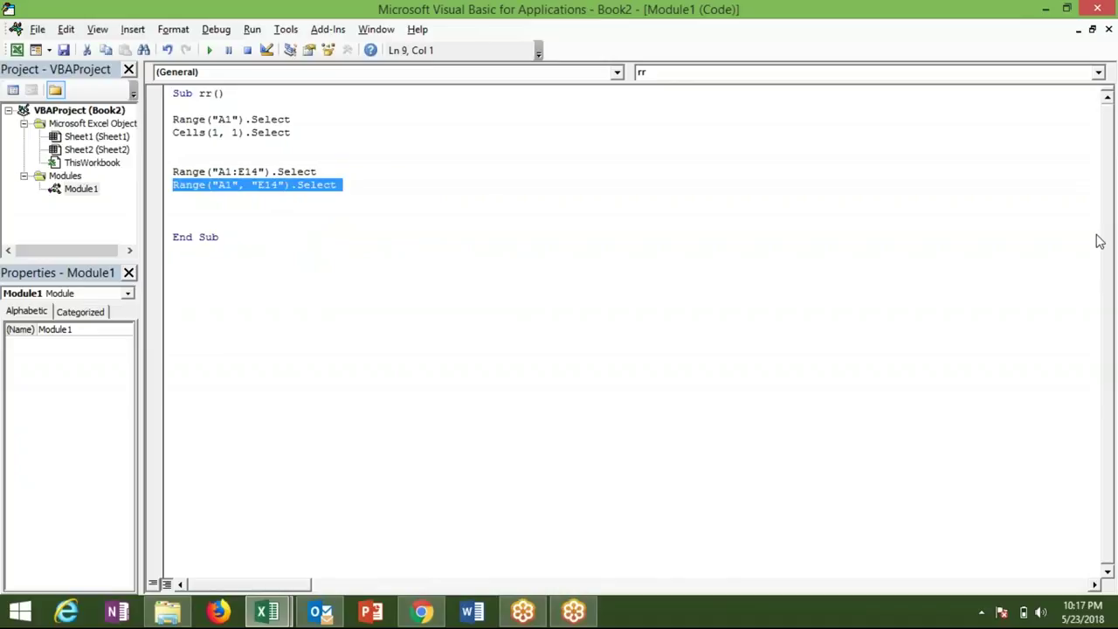
{"action": "key", "text": "Right"}
{"action": "key", "text": "Up"}
{"action": "key", "text": "Right"}
{"action": "key", "text": "Right"}
{"action": "key", "text": "Right"}
{"action": "key", "text": "Right"}
{"action": "key", "text": "Right"}
{"action": "key", "text": "Right"}
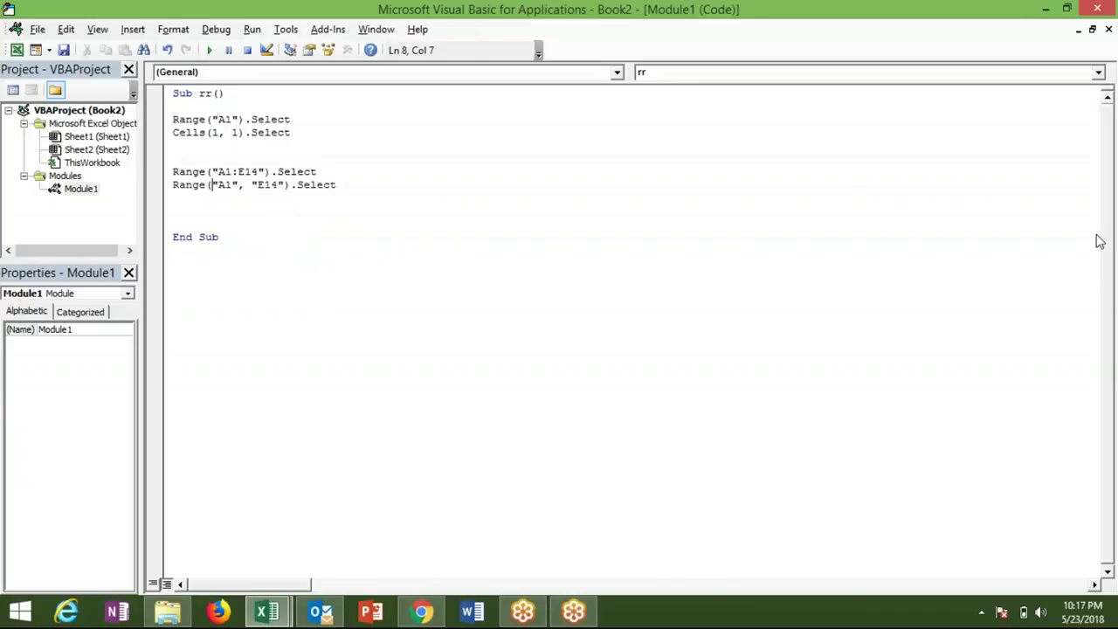
{"action": "key", "text": "shift+Right"}
{"action": "key", "text": "shift+Right"}
{"action": "key", "text": "shift+Right"}
{"action": "key", "text": "Right"}
{"action": "key", "text": "Right"}
{"action": "key", "text": "Right"}
{"action": "key", "text": "shift+Right"}
{"action": "key", "text": "shift+Right"}
{"action": "key", "text": "shift+Right"}
{"action": "key", "text": "shift+Right"}
{"action": "key", "text": "alt+F11"}
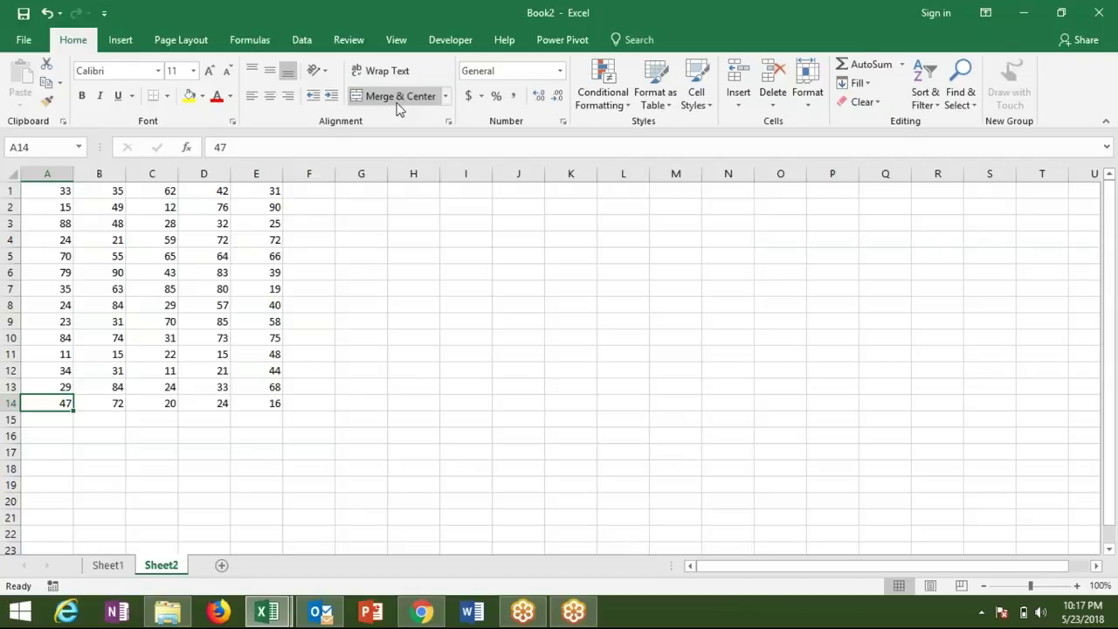
- Select the block A1:E14 on the sheet to show the range
{"action": "left_click", "coordinate": [65, 190]}
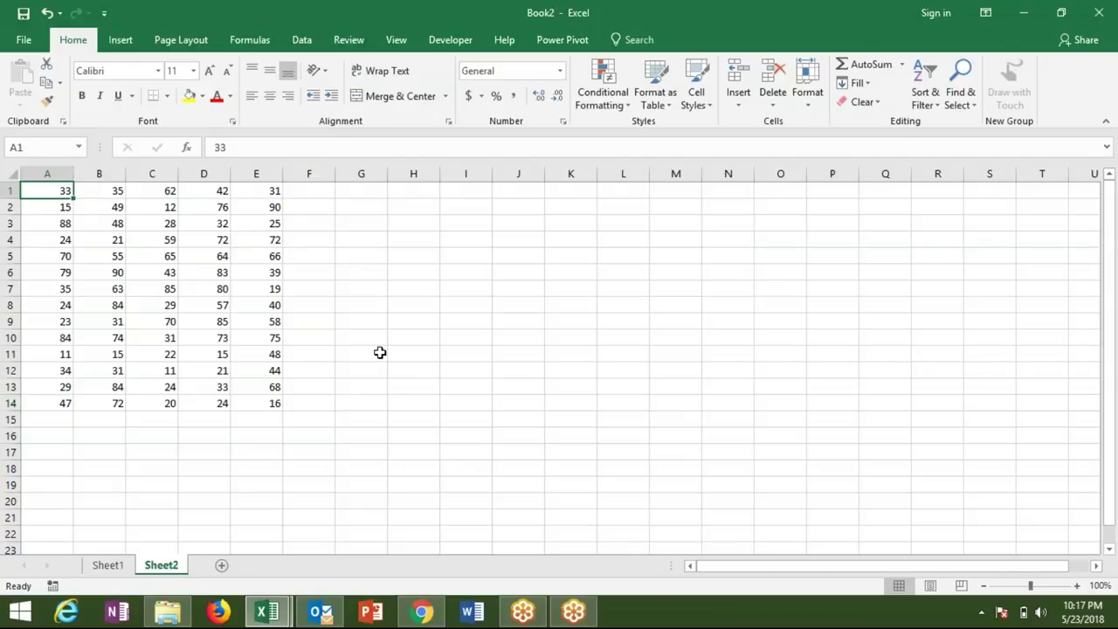
{"action": "left_click", "coordinate": [272, 401], "text": "shift"}
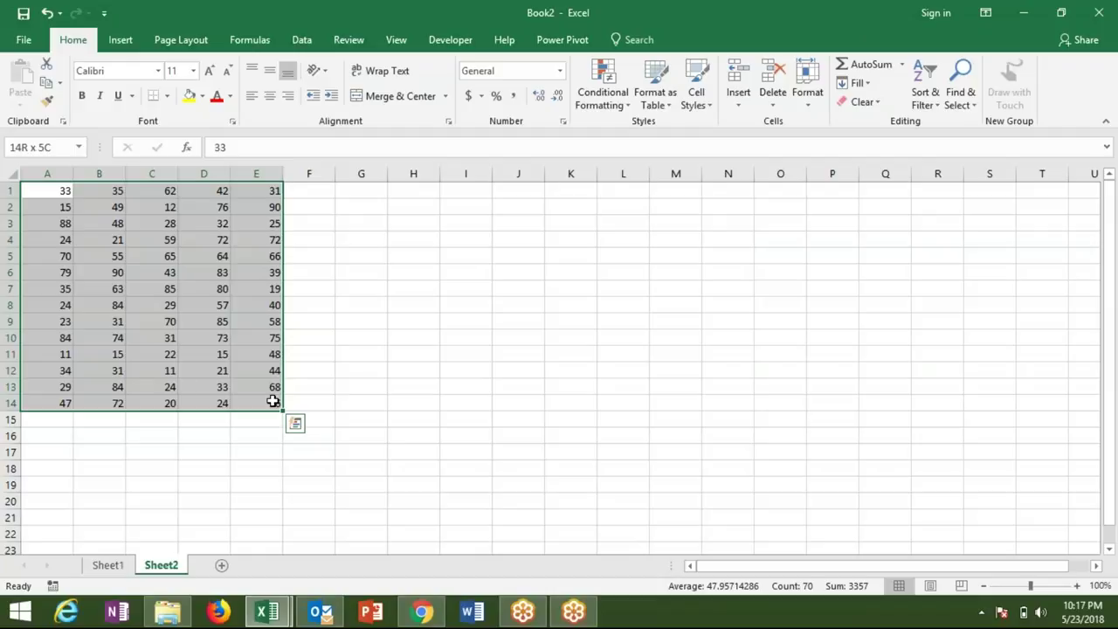
{"action": "key", "text": "alt+F11"}
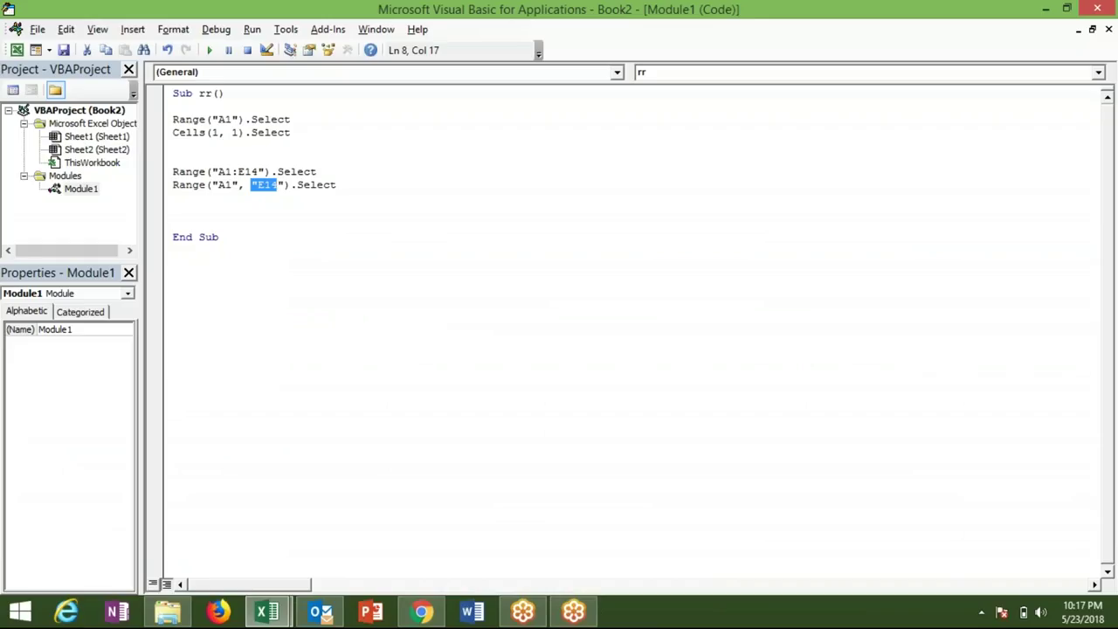
- Highlight the Range("A1:E14") and Range("A1", "E14") lines in Module1 for comparison
{"action": "key", "text": "Left"}
{"action": "key", "text": "Left"}
{"action": "key", "text": "Left"}
{"action": "key", "text": "Left"}
{"action": "key", "text": "Left"}
{"action": "key", "text": "Left"}
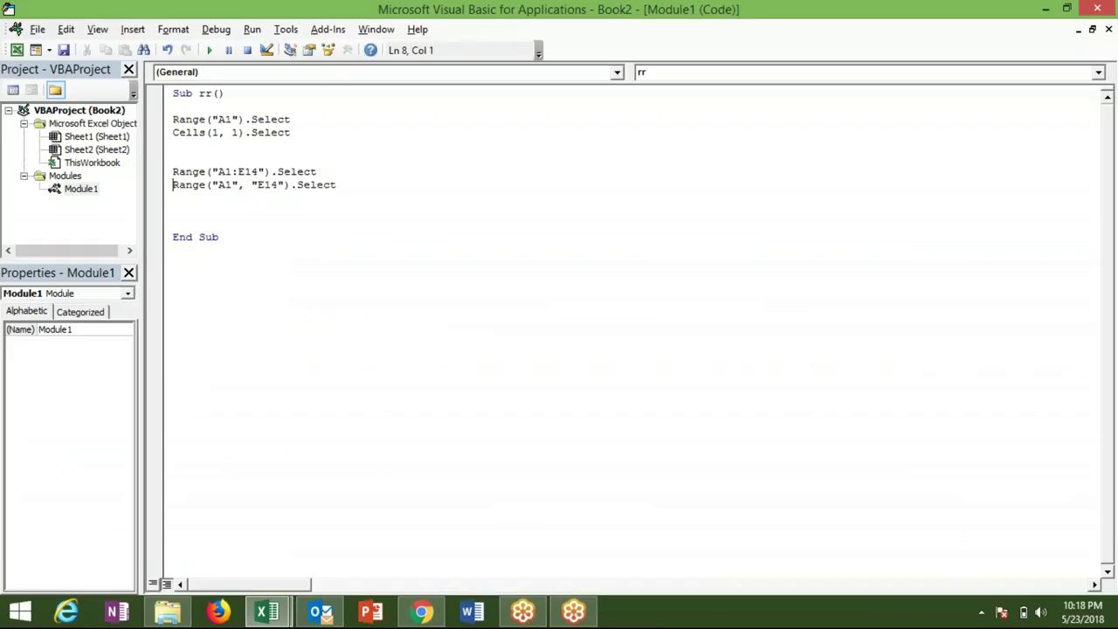
{"action": "key", "text": "shift+Down"}
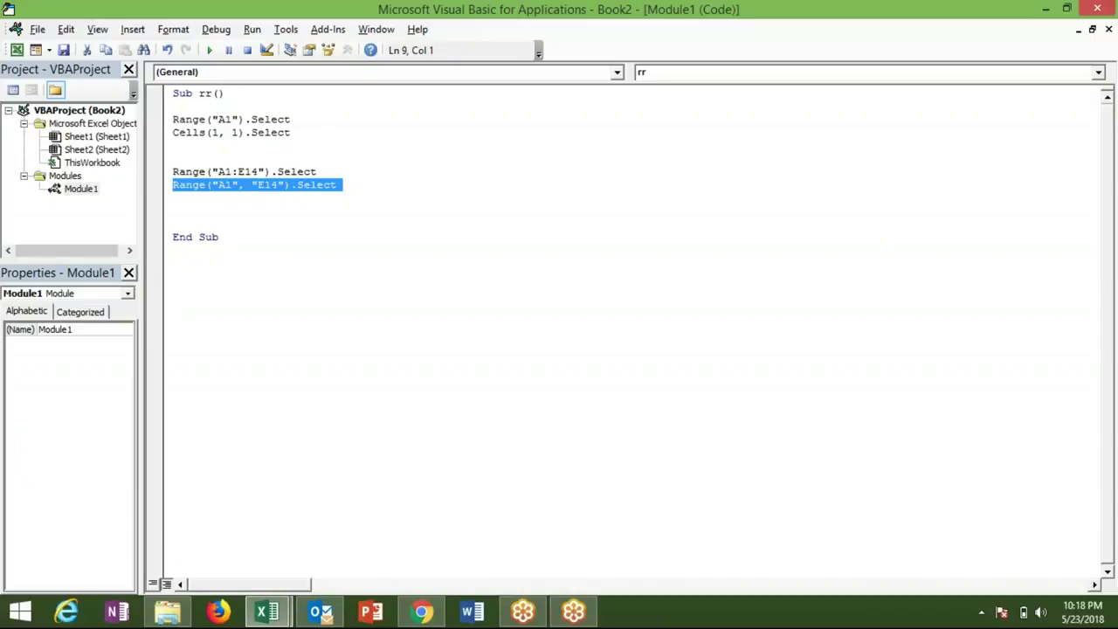
{"action": "key", "text": "Up"}
{"action": "key", "text": "Up"}
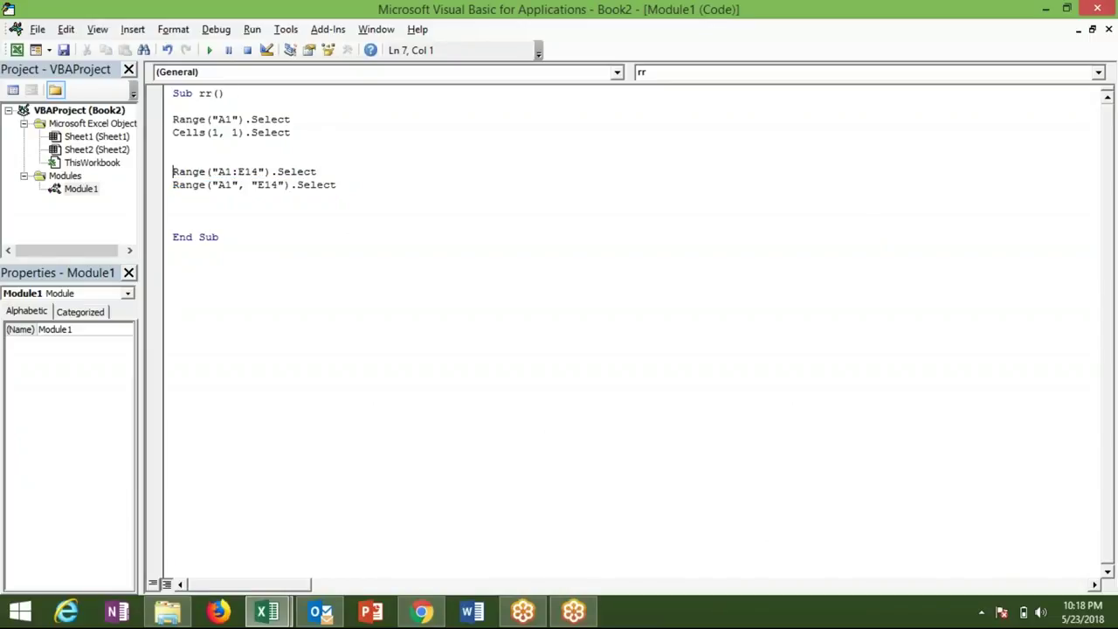
{"action": "key", "text": "shift+Down"}
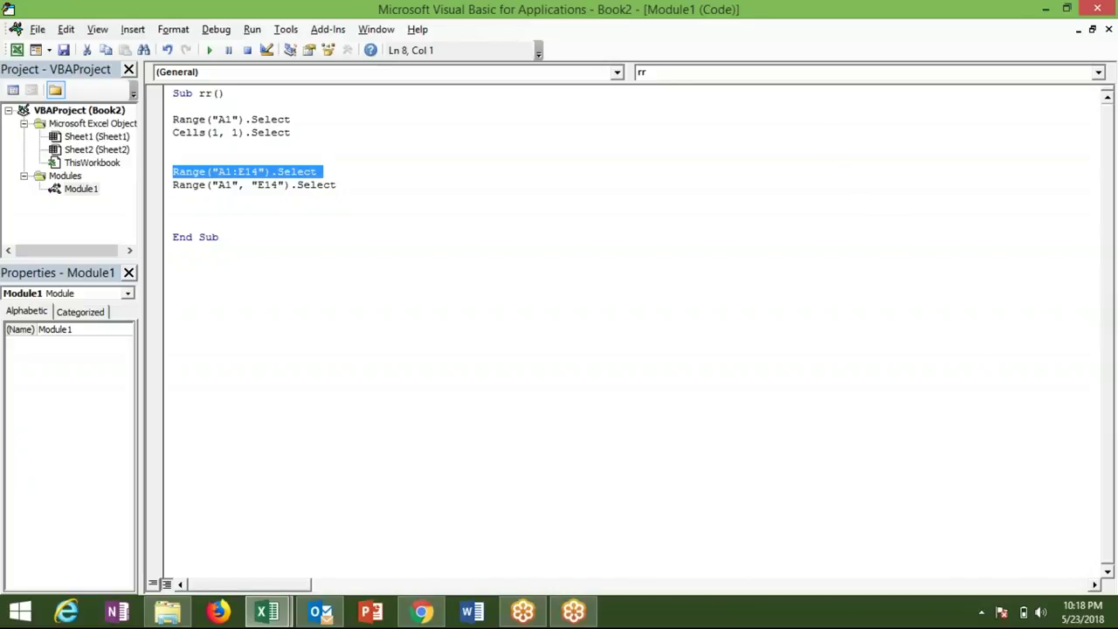
{"action": "left_click", "coordinate": [173, 184]}
{"action": "key", "text": "shift+Down"}
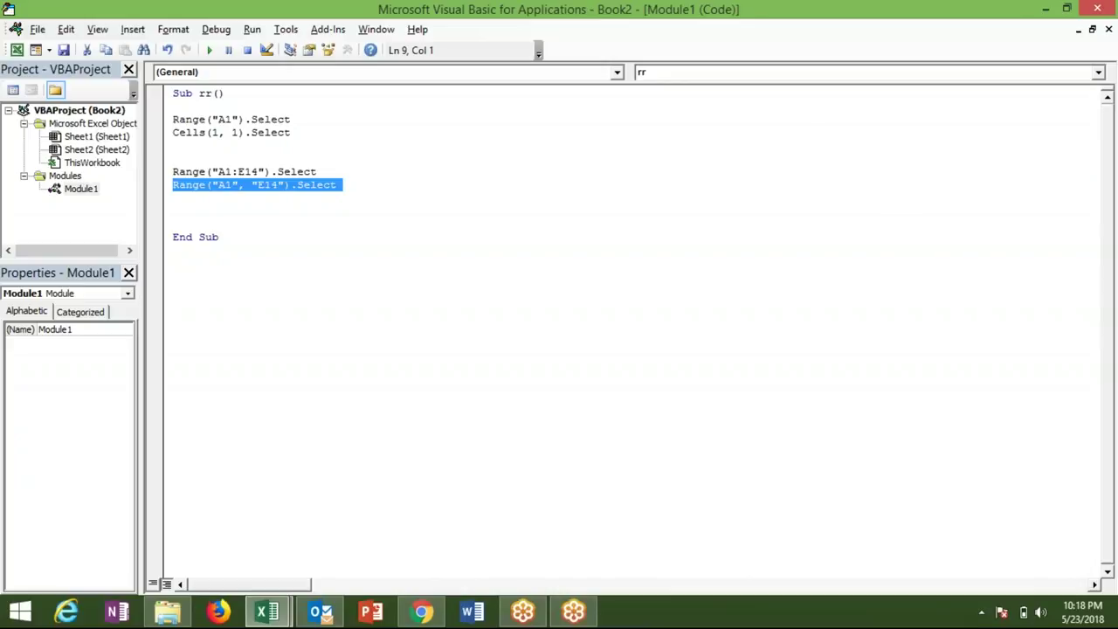
- Add a blank line after the second Range statement
{"action": "left_click", "coordinate": [173, 197]}
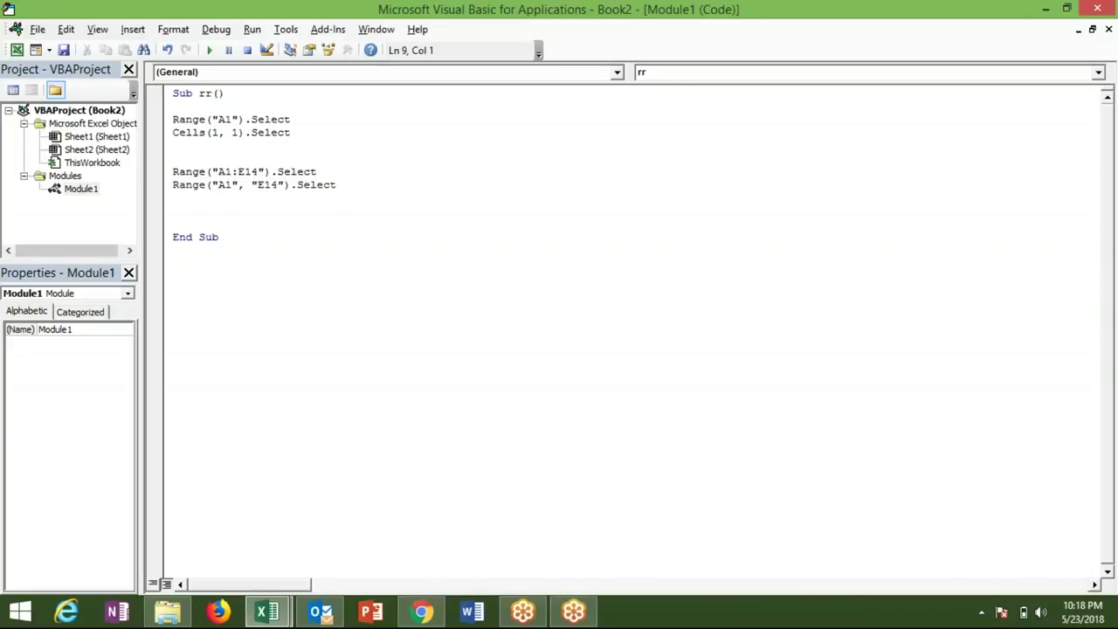
{"action": "key", "text": "Return"}
{"action": "key", "text": "alt+Tab"}
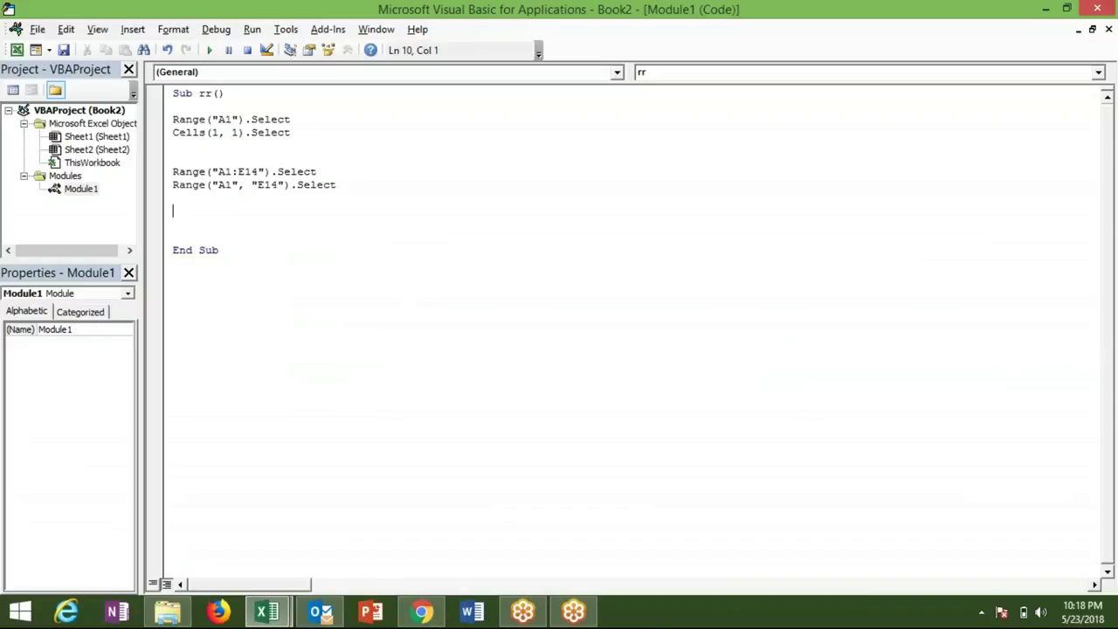
- Highlight the Range("A1", "E14") line and move to the empty line before End Sub
{"action": "key", "text": "Up"}
{"action": "key", "text": "Up"}
{"action": "key", "text": "shift+Down"}
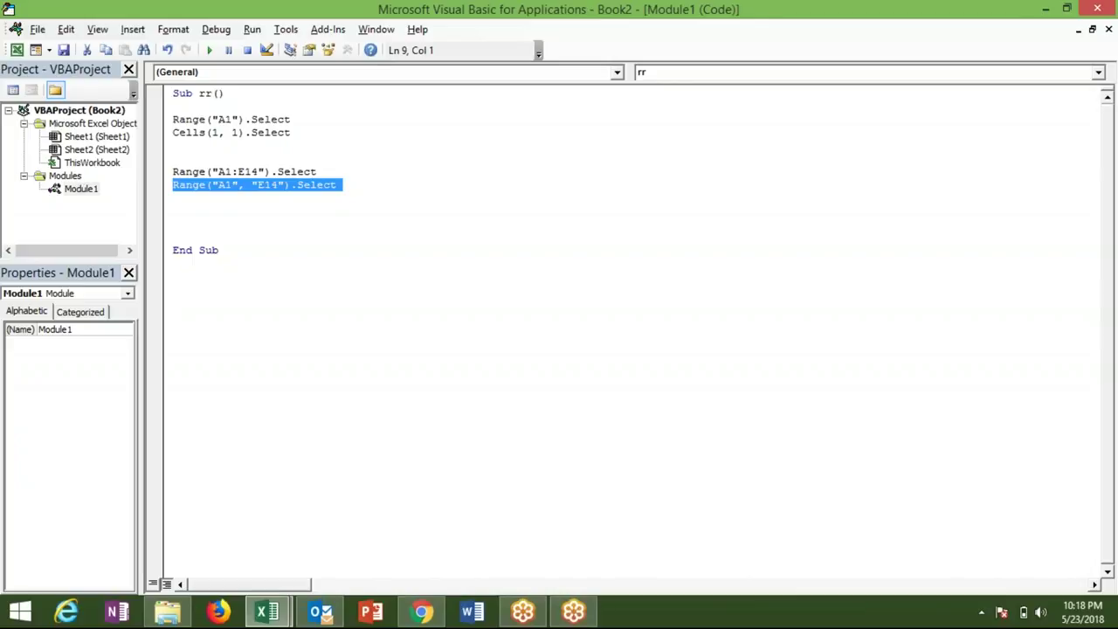
{"action": "left_click", "coordinate": [173, 197]}
{"action": "left_click", "coordinate": [173, 184]}
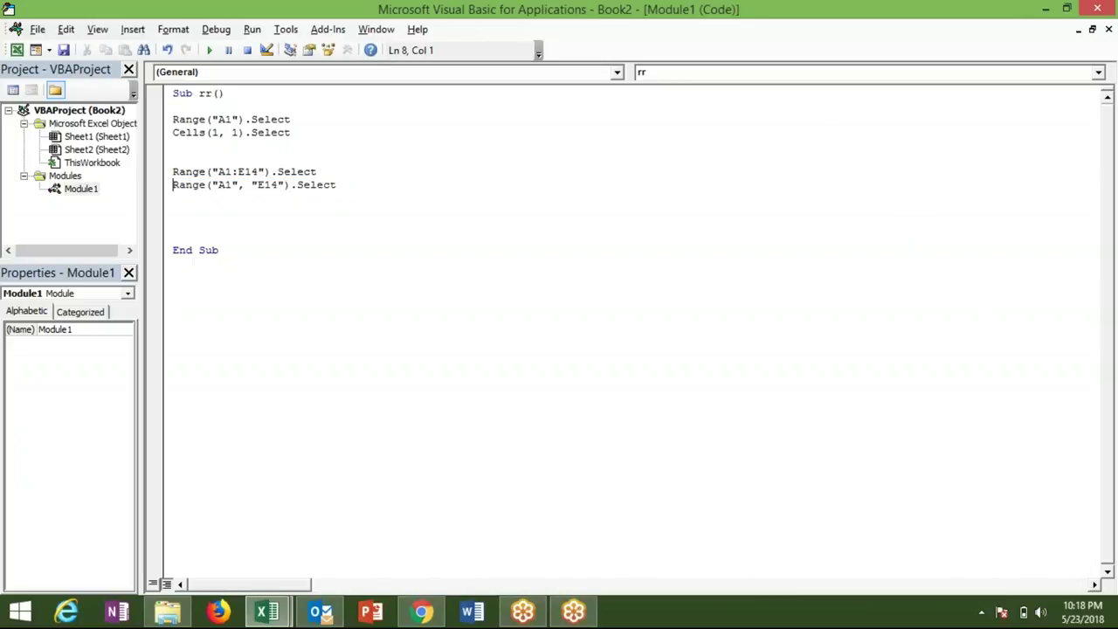
{"action": "left_click", "coordinate": [173, 197]}
{"action": "left_click", "coordinate": [173, 210]}
- Step through the Range("A1:E14") and Range("A1", "E14") statements in the rr macro
{"action": "left_click", "coordinate": [173, 198]}
{"action": "left_click", "coordinate": [173, 184]}
{"action": "left_click", "coordinate": [173, 172]}
{"action": "left_click", "coordinate": [167, 171]}
{"action": "left_click", "coordinate": [168, 185]}
{"action": "left_click", "coordinate": [173, 184]}
{"action": "left_click", "coordinate": [168, 171]}
{"action": "left_click", "coordinate": [168, 184]}
{"action": "left_click", "coordinate": [172, 184]}
{"action": "left_click", "coordinate": [168, 172]}
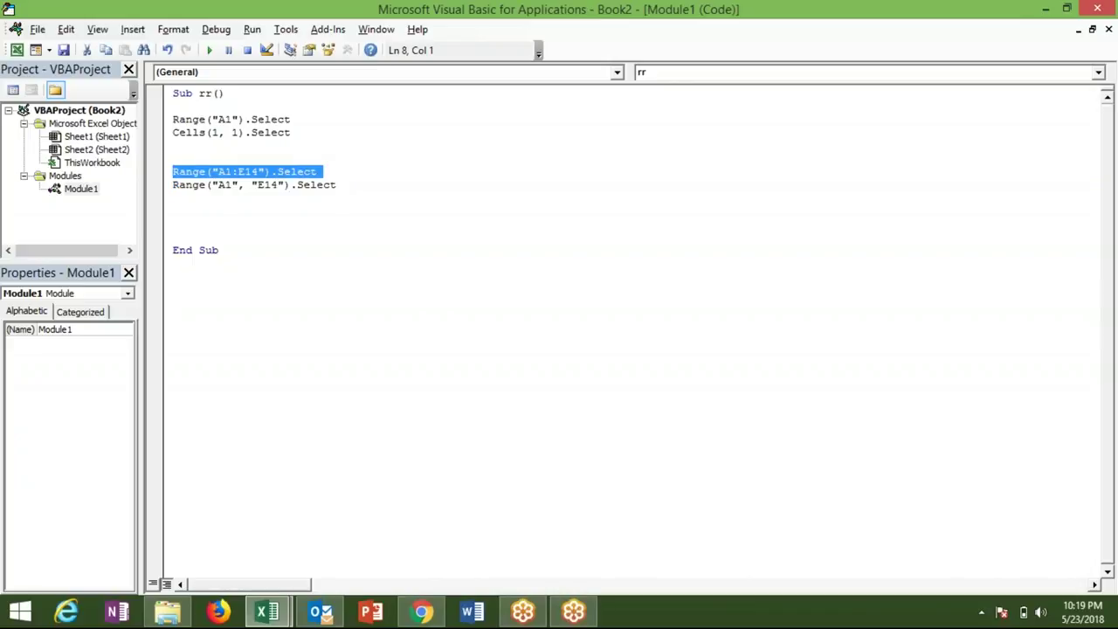
{"action": "left_click", "coordinate": [173, 184]}
{"action": "left_click", "coordinate": [168, 185]}
{"action": "left_click", "coordinate": [173, 198]}
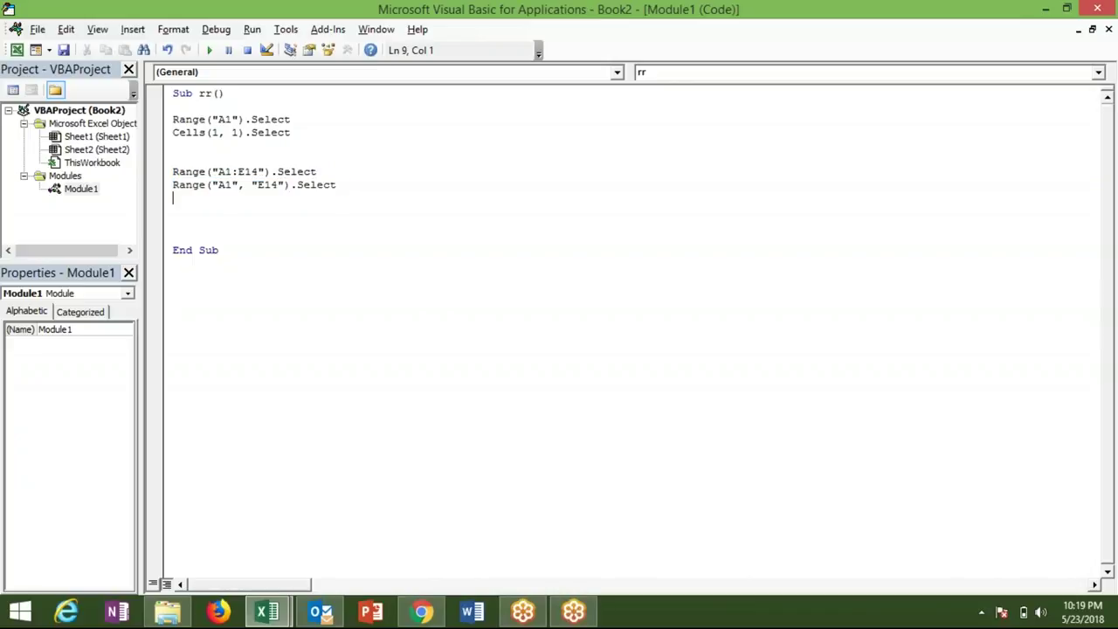
{"action": "left_click", "coordinate": [173, 211]}
- In Excel, select the separate cells A3, C3 and E3 together
{"action": "key", "text": "alt+F11"}
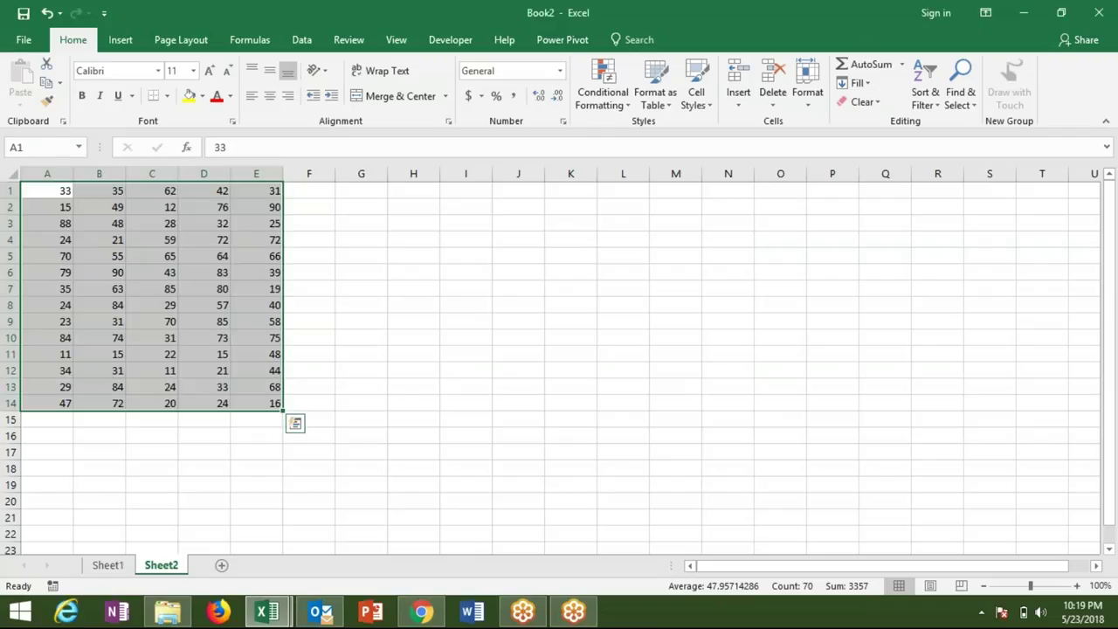
{"action": "left_click", "coordinate": [85, 239]}
{"action": "left_click", "coordinate": [54, 222]}
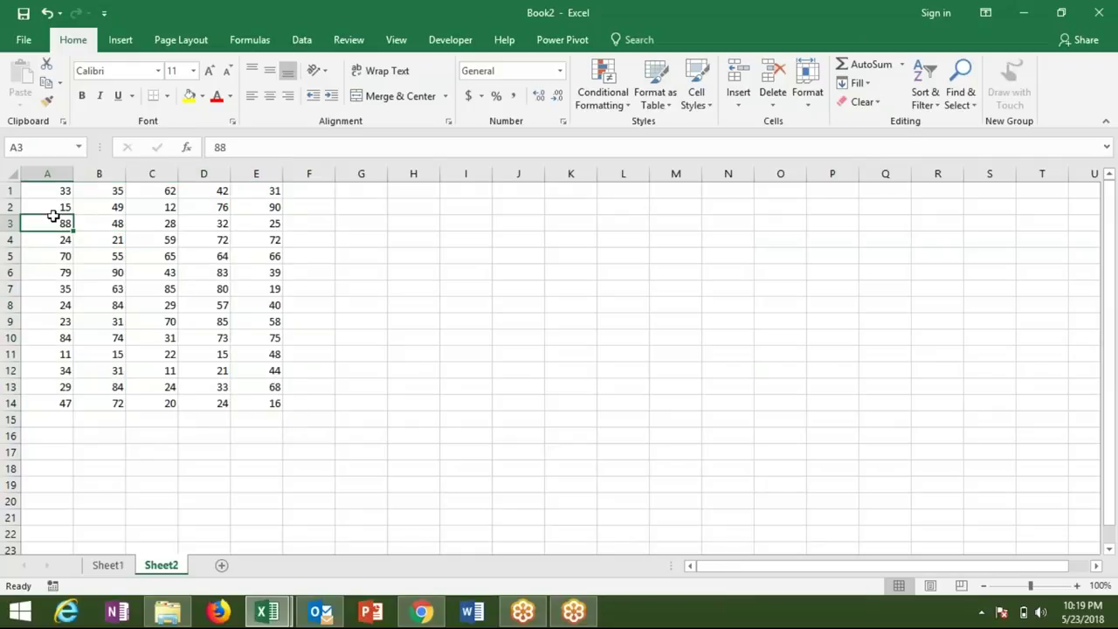
{"action": "left_click", "coordinate": [144, 223], "text": "ctrl"}
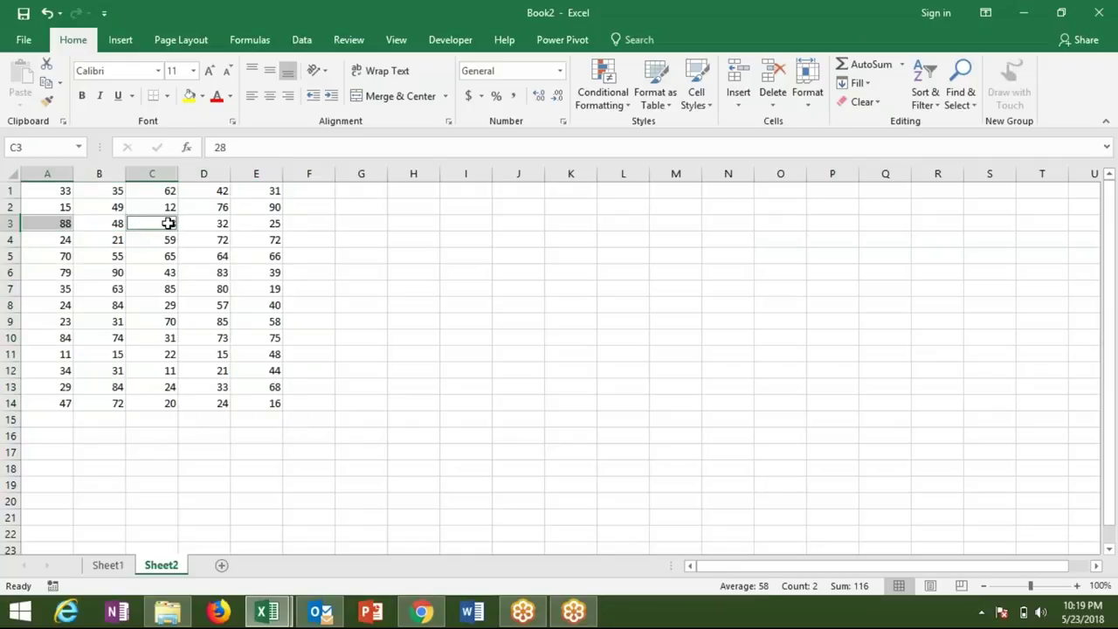
{"action": "left_click", "coordinate": [260, 222], "text": "ctrl"}
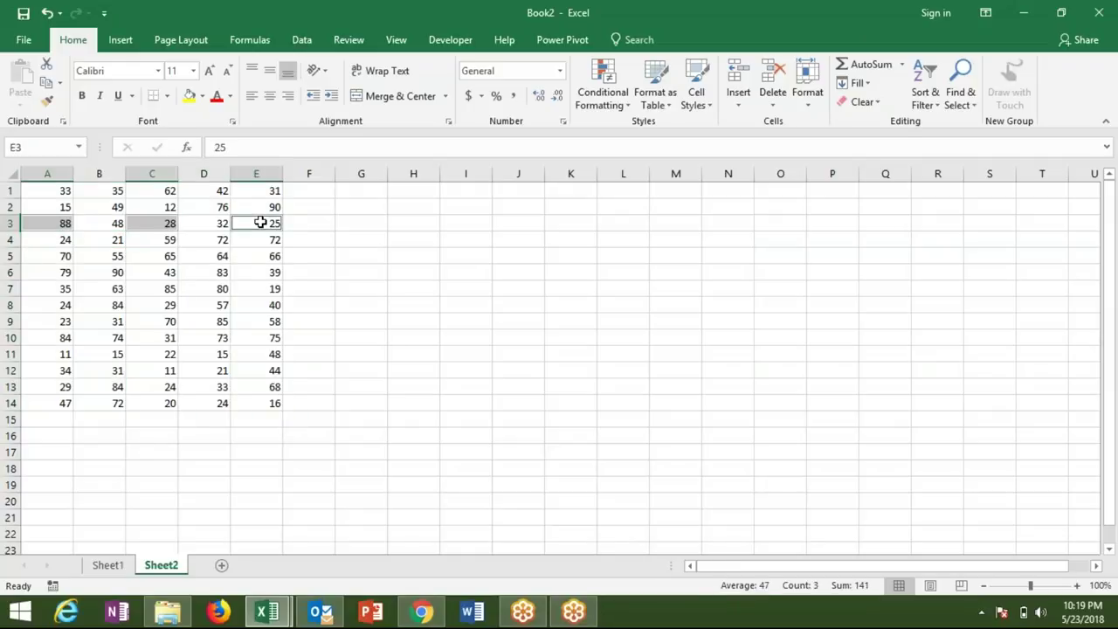
- Select the separate cells A1, C1 and E1 together, giving a sum of 126
{"action": "double_click", "coordinate": [59, 191]}
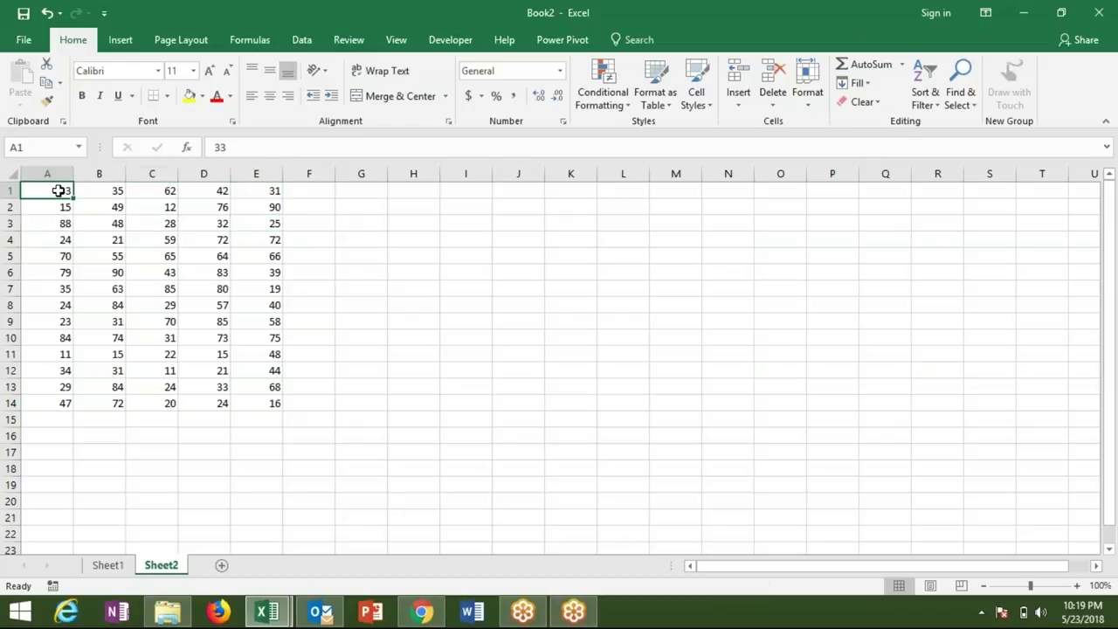
{"action": "left_click", "coordinate": [150, 192], "text": "ctrl"}
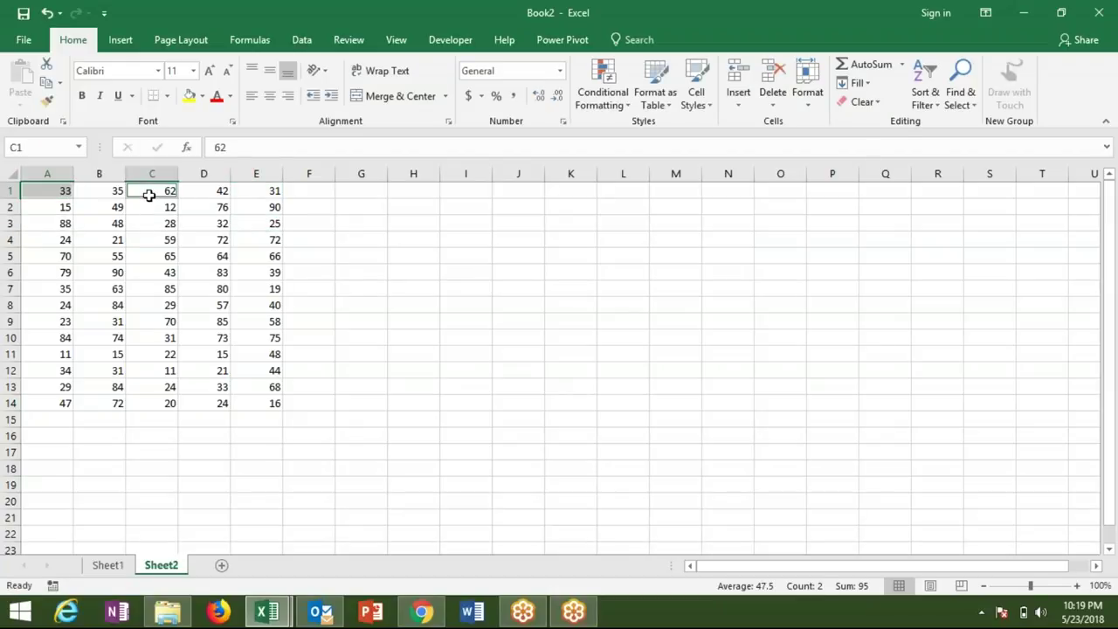
{"action": "left_click", "coordinate": [255, 193], "text": "ctrl"}
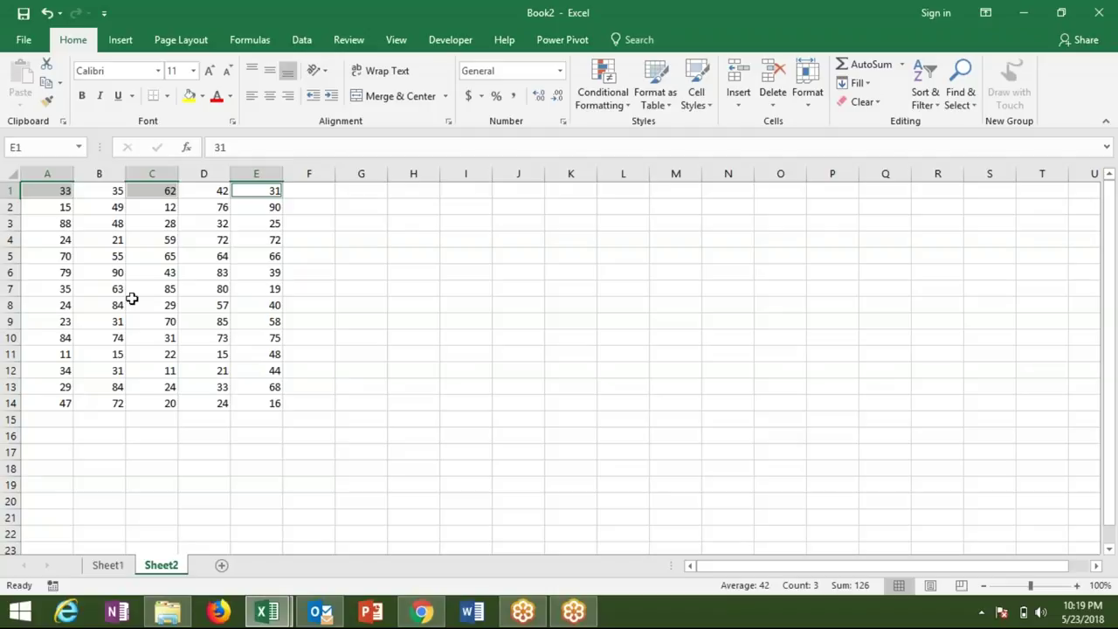
{"action": "key", "text": "alt+F11"}
- Write Range("A1,C1,E1").Select on the empty line after the Range statements
{"action": "left_click", "coordinate": [172, 197]}
{"action": "type", "text": "range"}
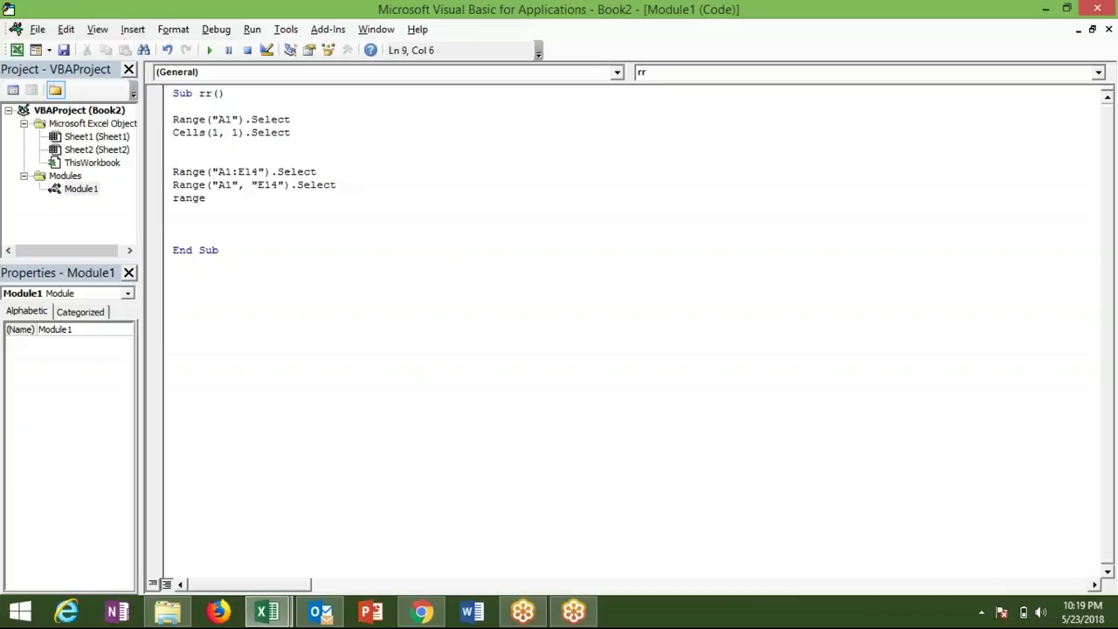
{"action": "type", "text": "(\"A1\""}
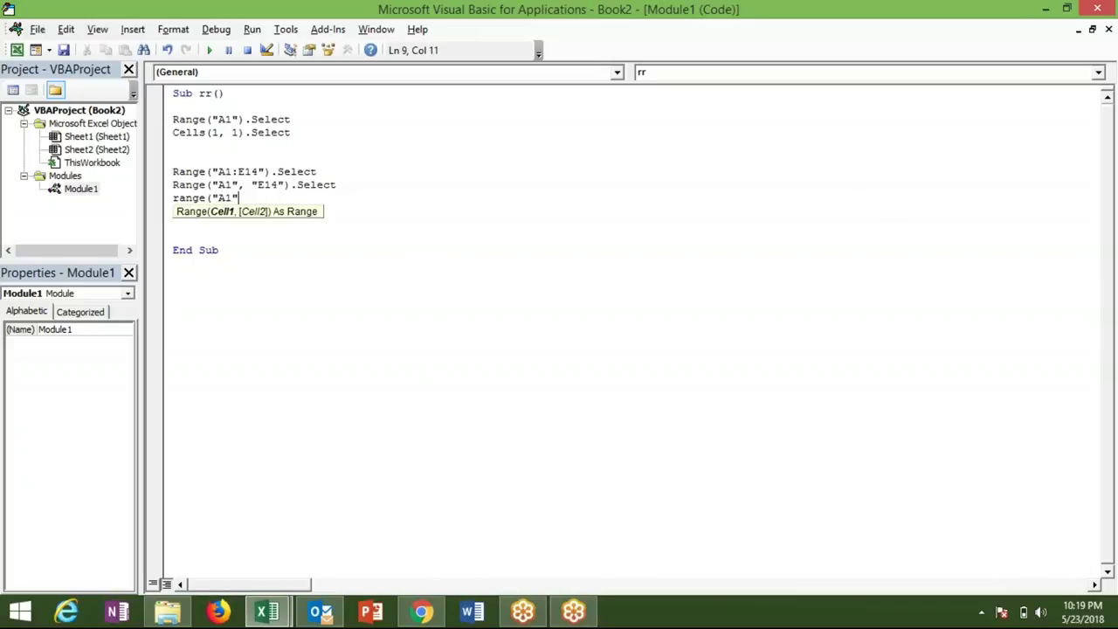
{"action": "key", "text": "BackSpace"}
{"action": "type", "text": ",C1,R"}
{"action": "key", "text": "BackSpace"}
{"action": "type", "text": "E"}
{"action": "type", "text": "1"}
{"action": "type", "text": "\""}
{"action": "type", "text": ")"}
{"action": "type", "text": "se"}
{"action": "key", "text": "Tab"}
{"action": "key", "text": "Return"}
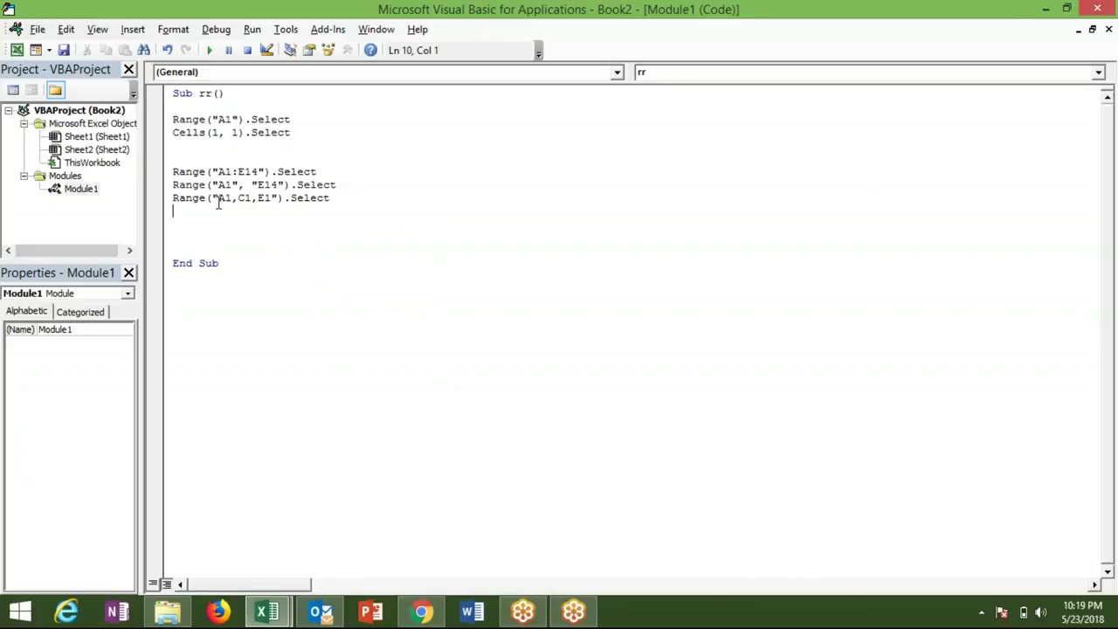
- Highlight the three Range statements and view the A1, C1, E1 result in Excel
{"action": "key", "text": "Up"}
{"action": "key", "text": "Up"}
{"action": "key", "text": "Up"}
{"action": "key", "text": "shift+Down"}
{"action": "key", "text": "Down"}
{"action": "key", "text": "shift+Down"}
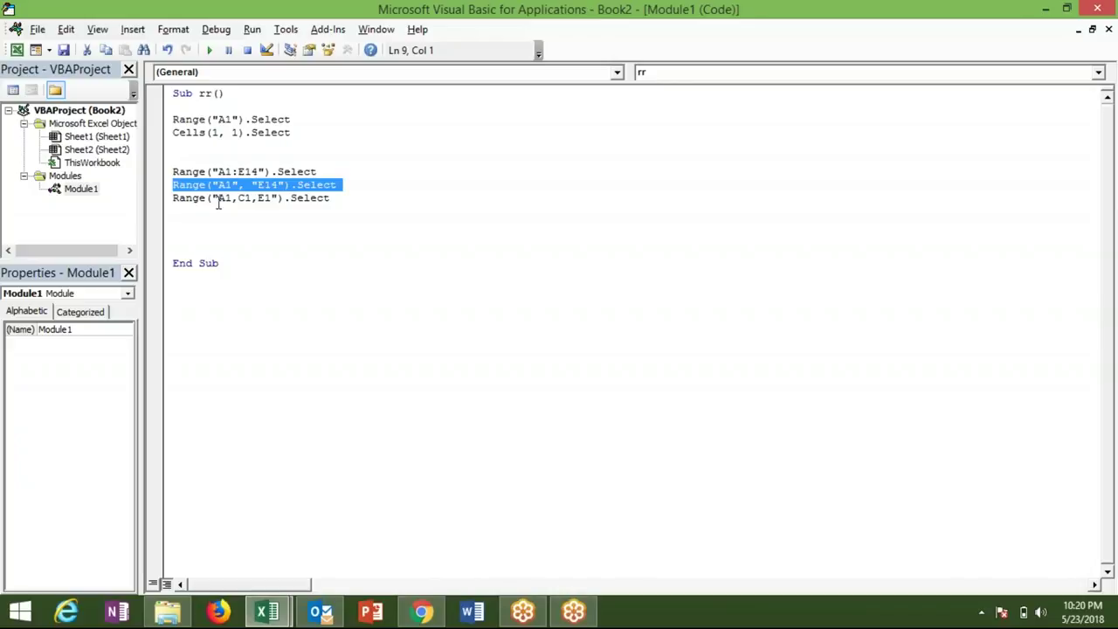
{"action": "key", "text": "Down"}
{"action": "key", "text": "shift+Down"}
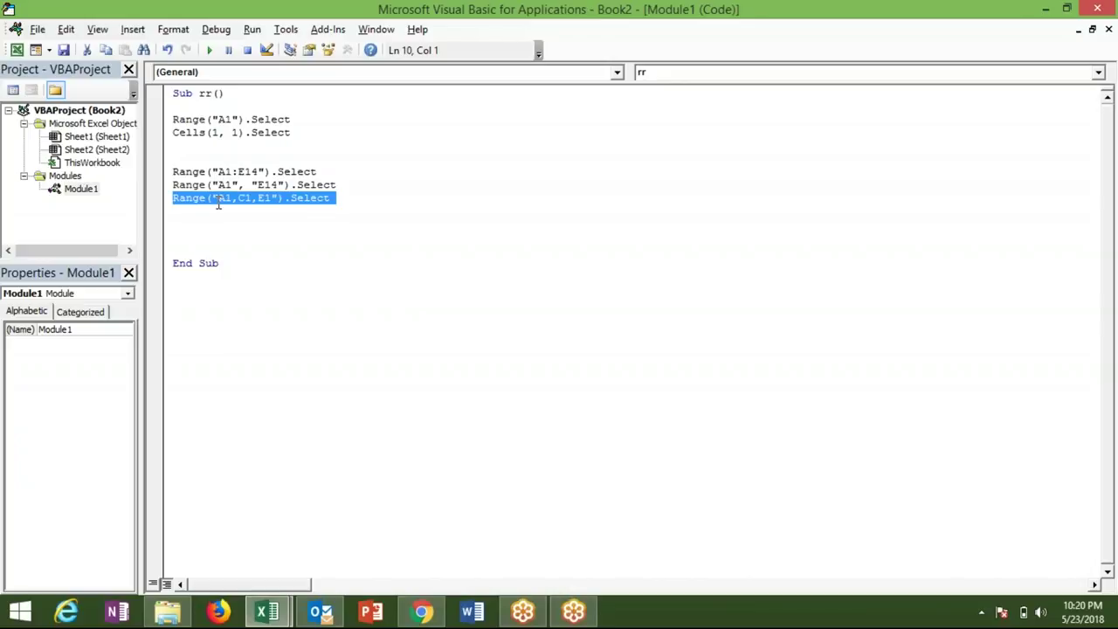
{"action": "key", "text": "Right"}
{"action": "key", "text": "Up"}
{"action": "key", "text": "Up"}
{"action": "key", "text": "Up"}
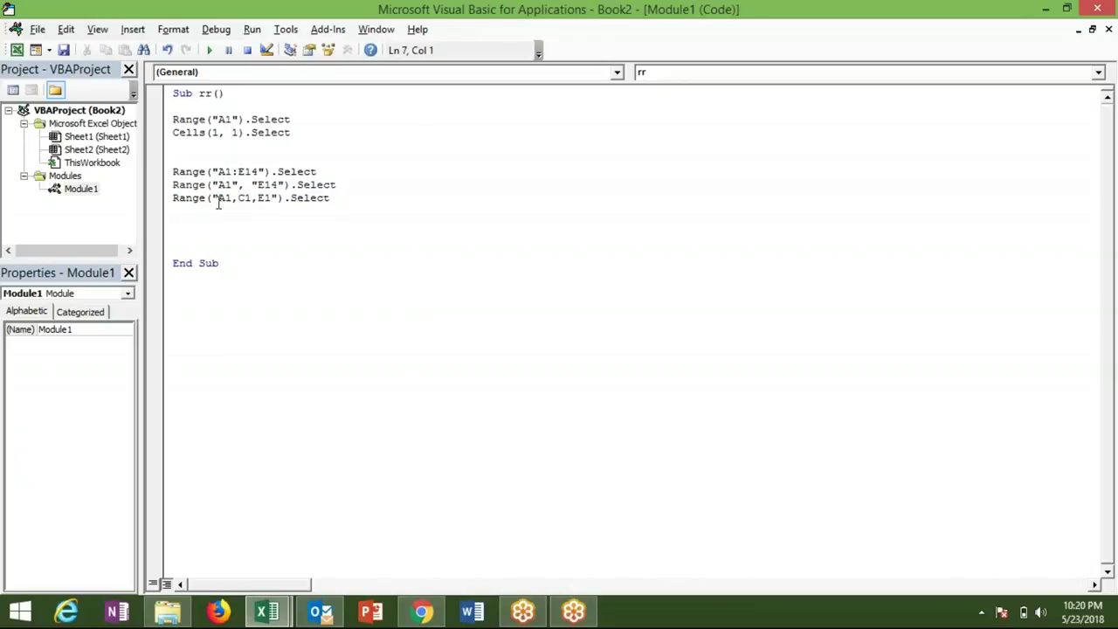
{"action": "key", "text": "shift+Down"}
{"action": "key", "text": "shift+Down"}
{"action": "key", "text": "shift+Down"}
{"action": "key", "text": "alt+F11"}
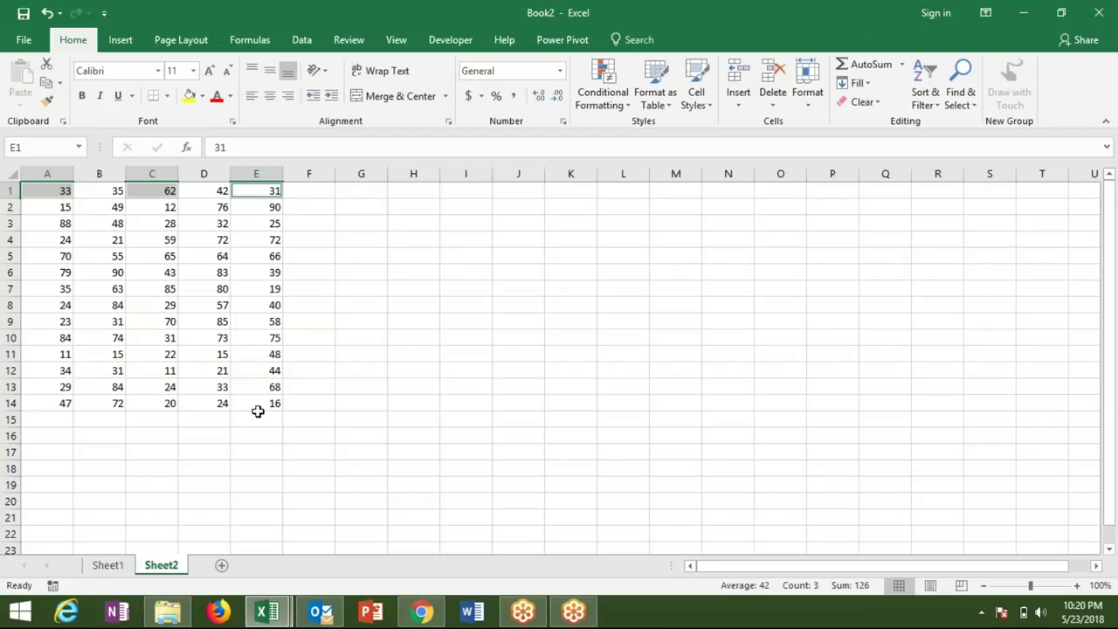
- Add a new worksheet Sheet3 and select A1:D7 on it
{"action": "left_click", "coordinate": [223, 565]}
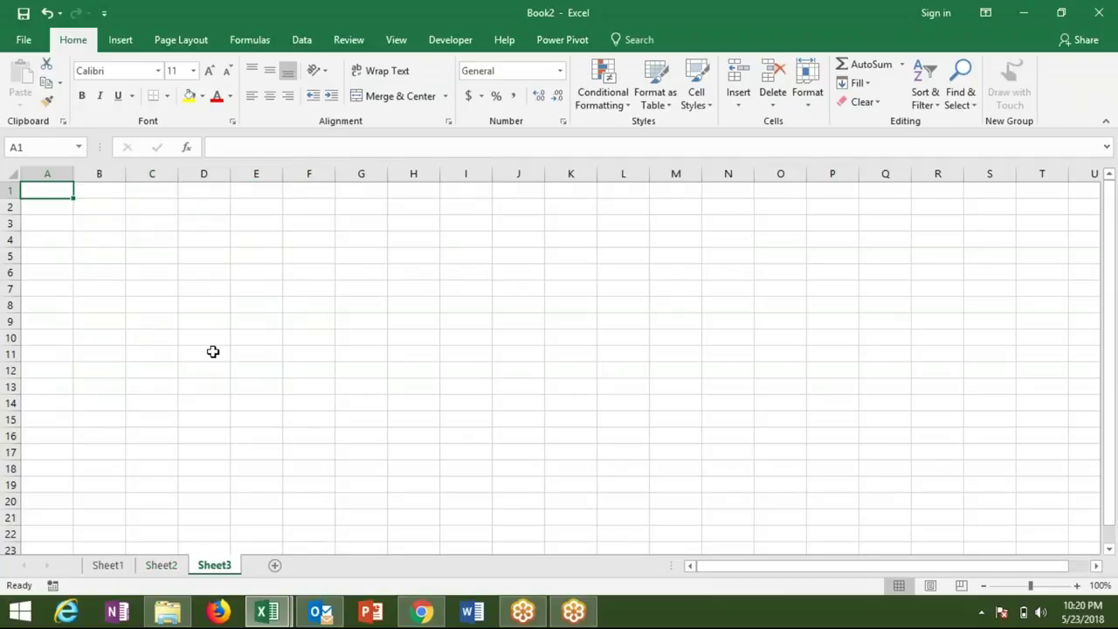
{"action": "key", "text": "alt+Tab"}
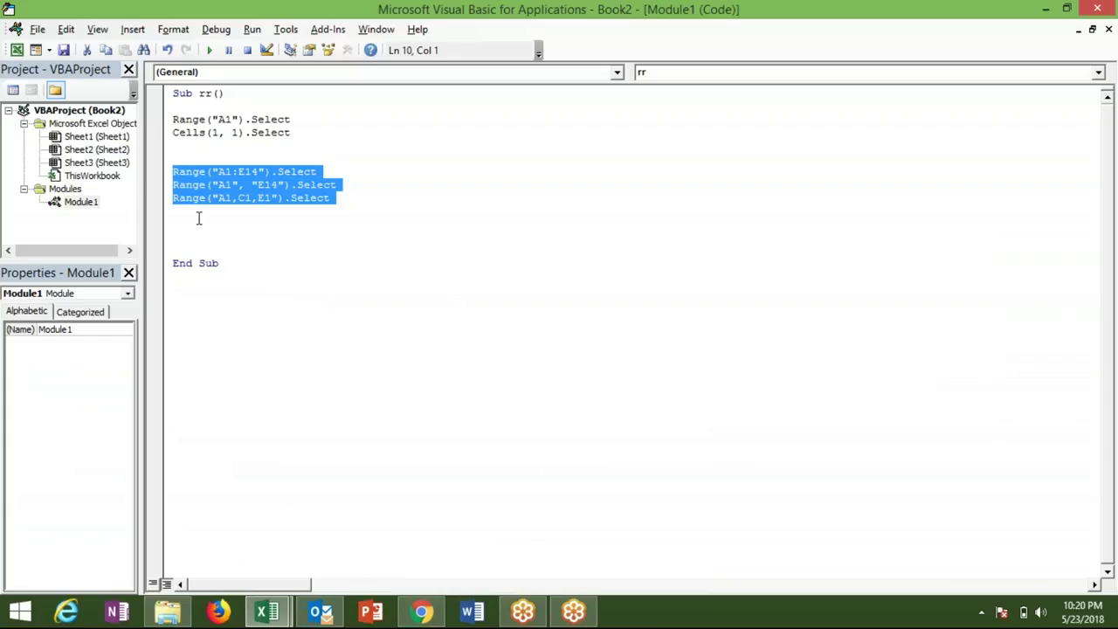
{"action": "left_click", "coordinate": [199, 218]}
{"action": "key", "text": "alt+Tab"}
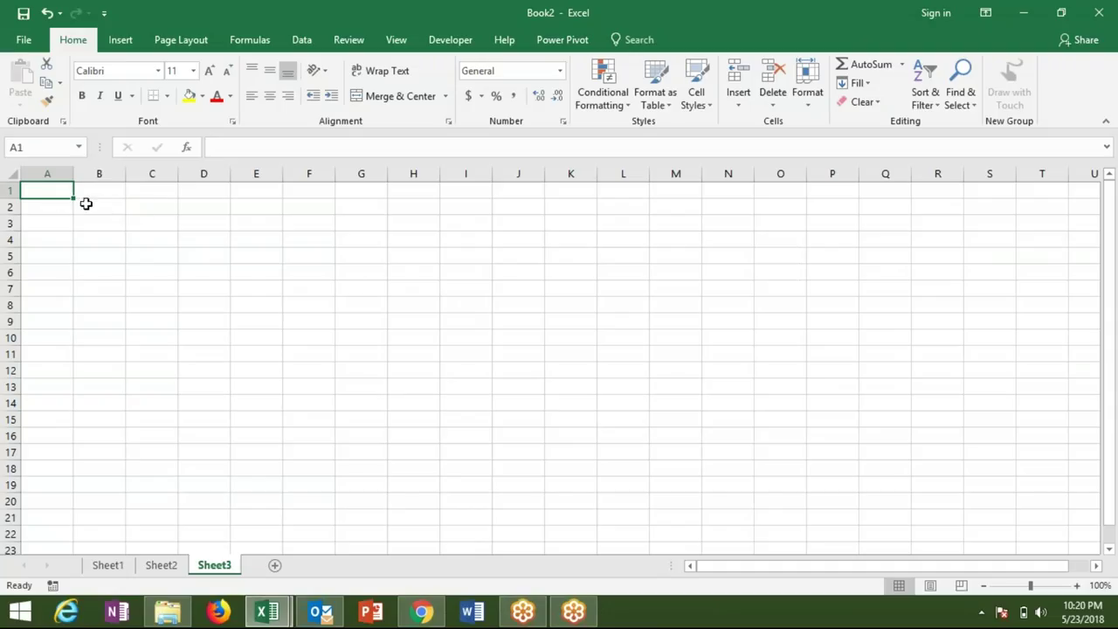
{"action": "left_click_drag", "start_coordinate": [47, 191], "coordinate": [200, 293]}
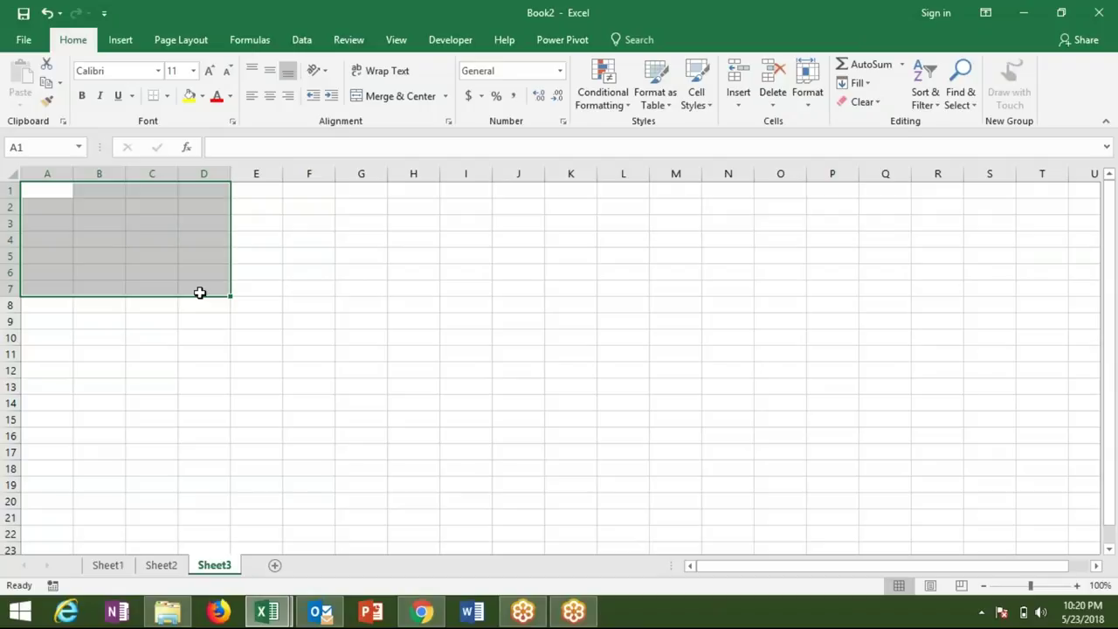
{"action": "key", "text": "alt+Tab"}
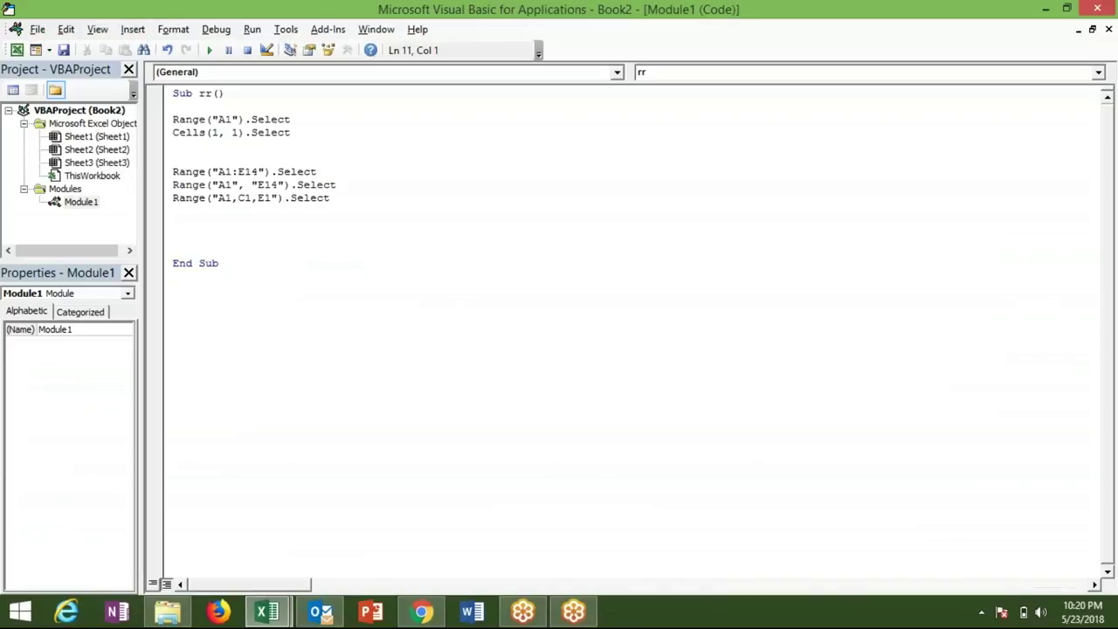
- Write Sheets("Sheet3").Select on line 11, correcting the misspelled Select
{"action": "key", "text": "alt"}
{"action": "key", "text": "alt+Tab"}
{"action": "key", "text": "alt+Tab"}
{"action": "type", "text": "sheets("}
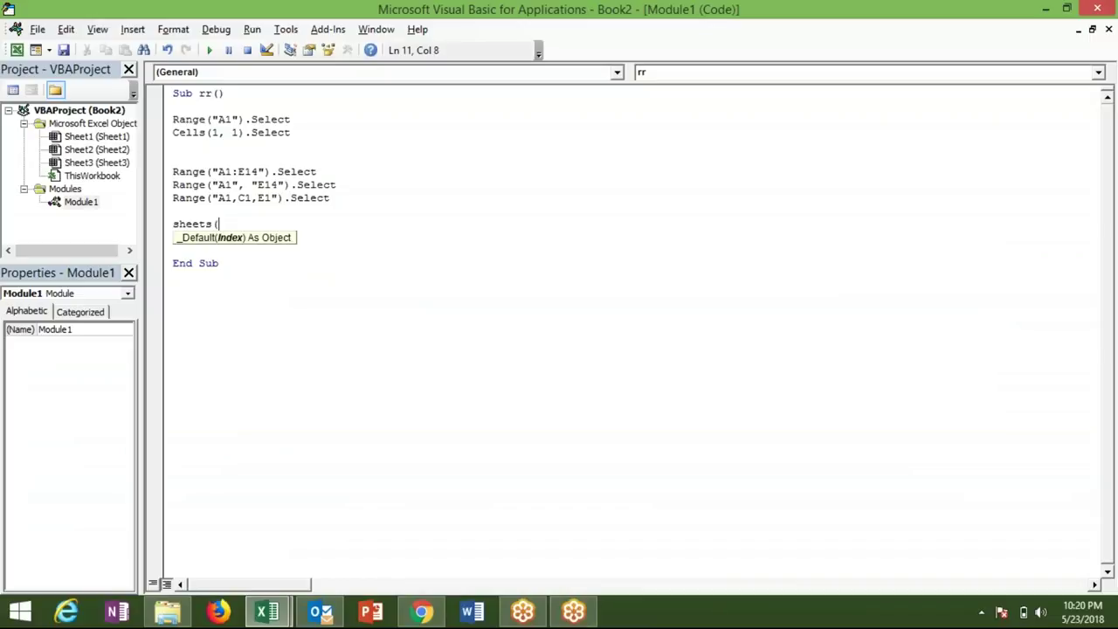
{"action": "type", "text": "\"Sheet3\")."}
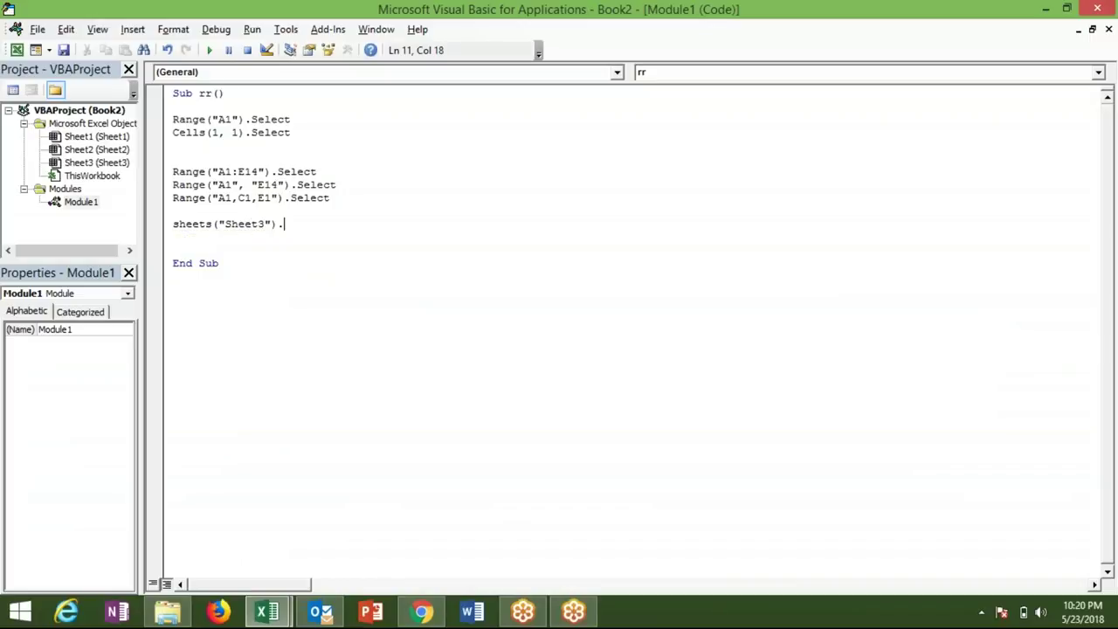
{"action": "type", "text": "seleec"}
{"action": "type", "text": "t"}
{"action": "key", "text": "Left"}
{"action": "key", "text": "Left"}
{"action": "key", "text": "BackSpace"}
{"action": "key", "text": "Down"}
- Add Range("A1:D7").Select on the following line
{"action": "type", "text": "range(\"A1:D"}
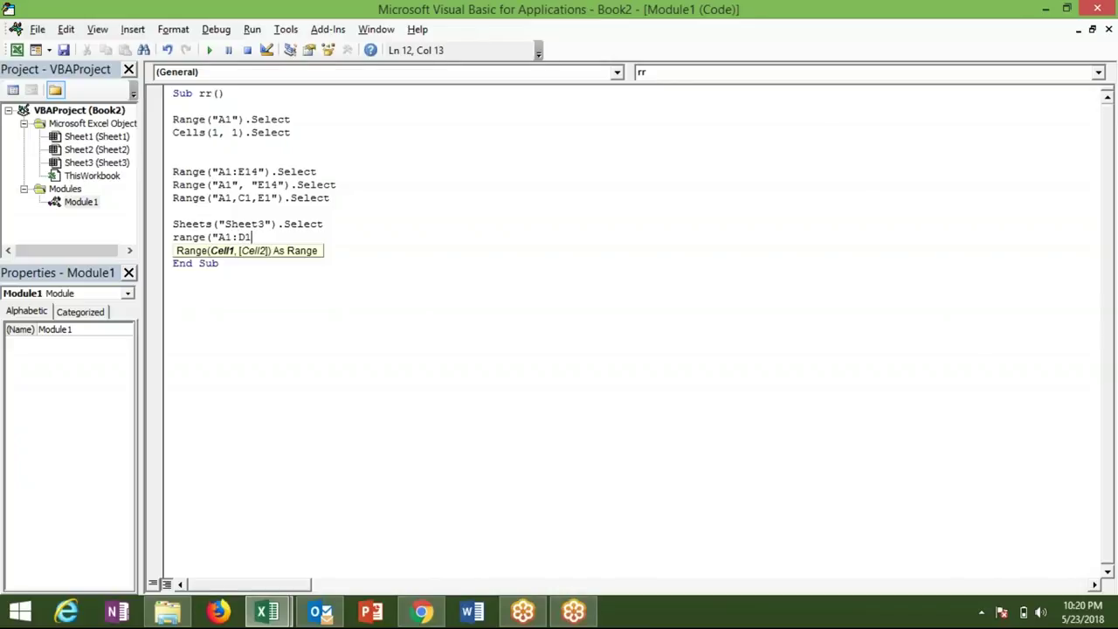
{"action": "type", "text": "7\")"}
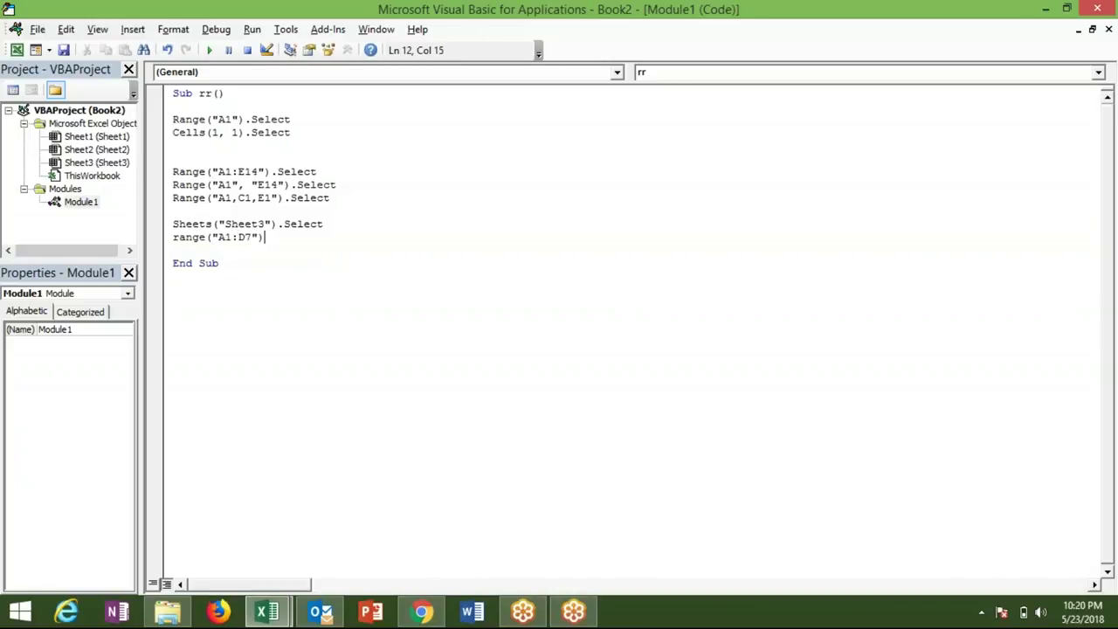
{"action": "type", "text": ".se"}
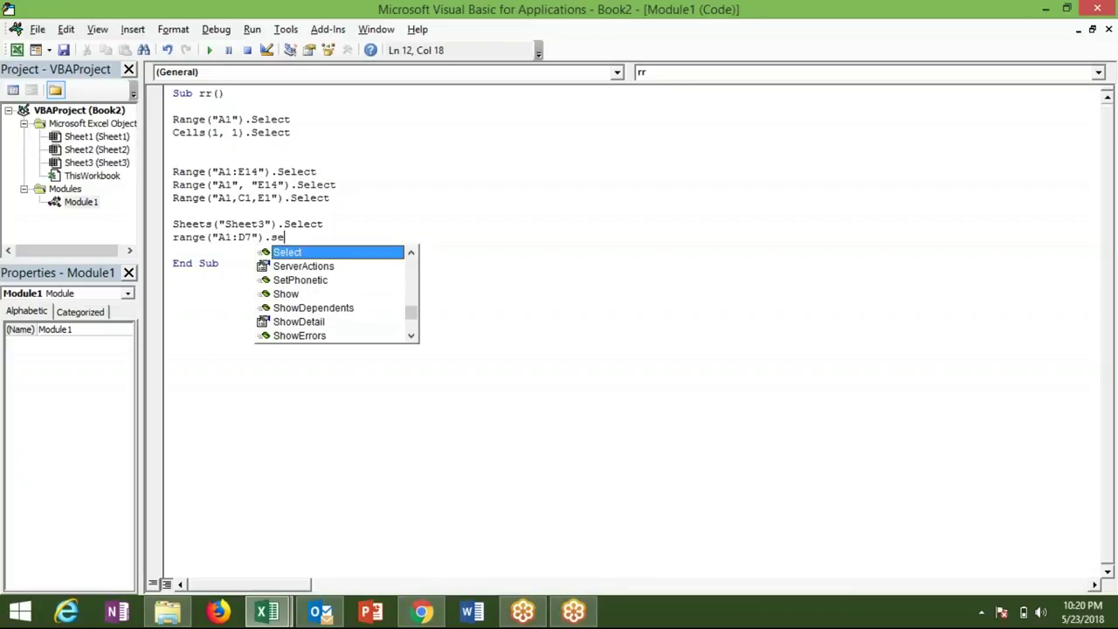
{"action": "key", "text": "Tab"}
{"action": "key", "text": "Return"}
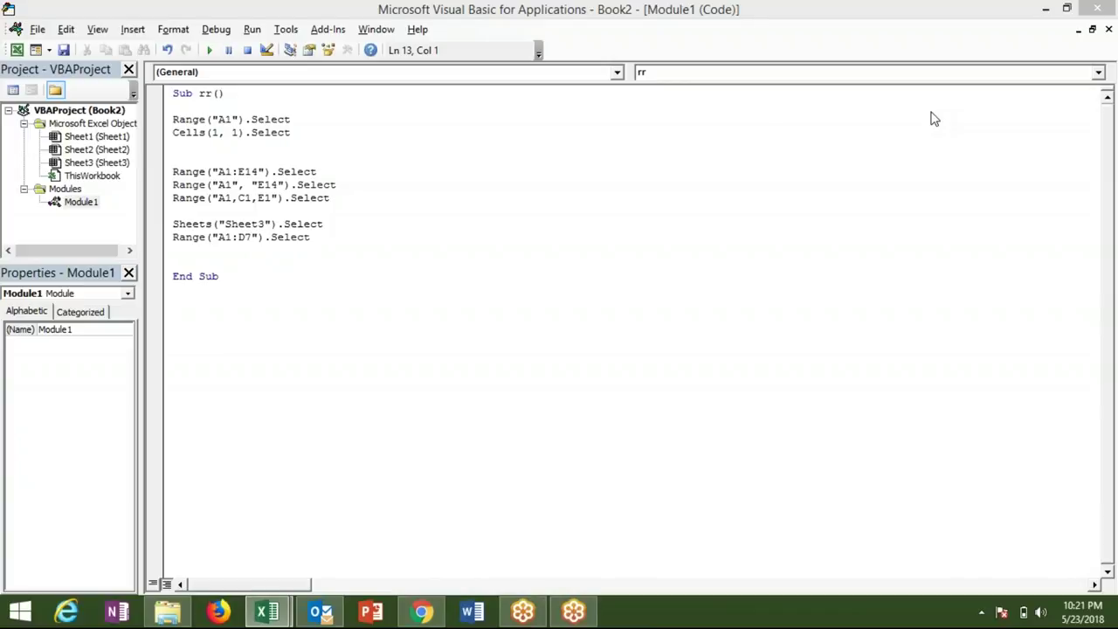
{"action": "left_click", "coordinate": [321, 252]}
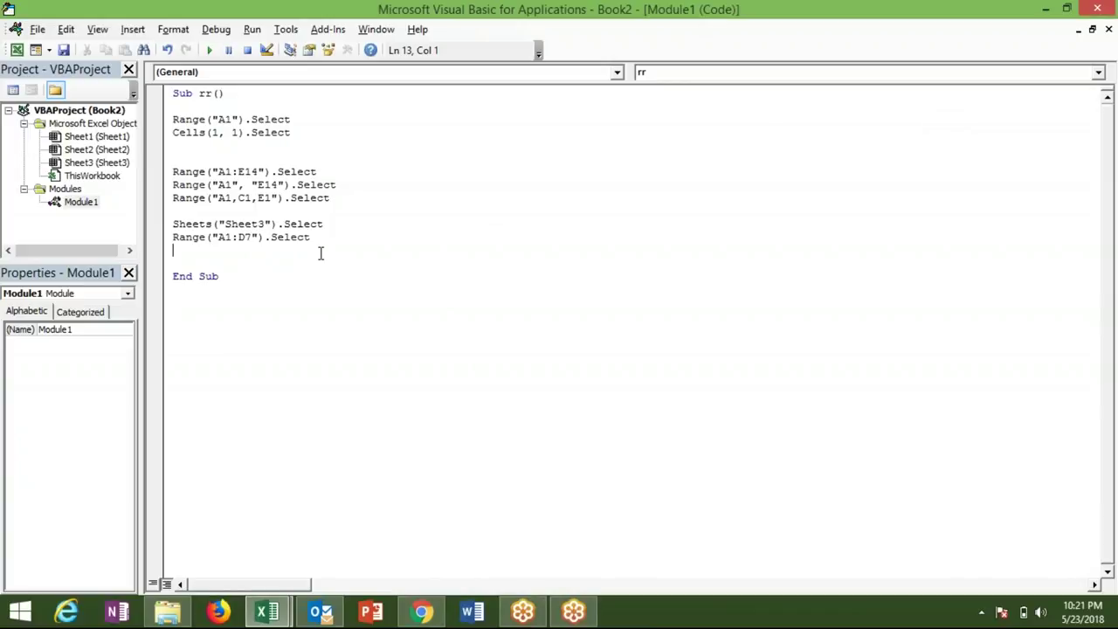
- Check Sheet1 and Sheet3 in Excel, then create the new blank workbook Book3
{"action": "key", "text": "alt+Tab"}
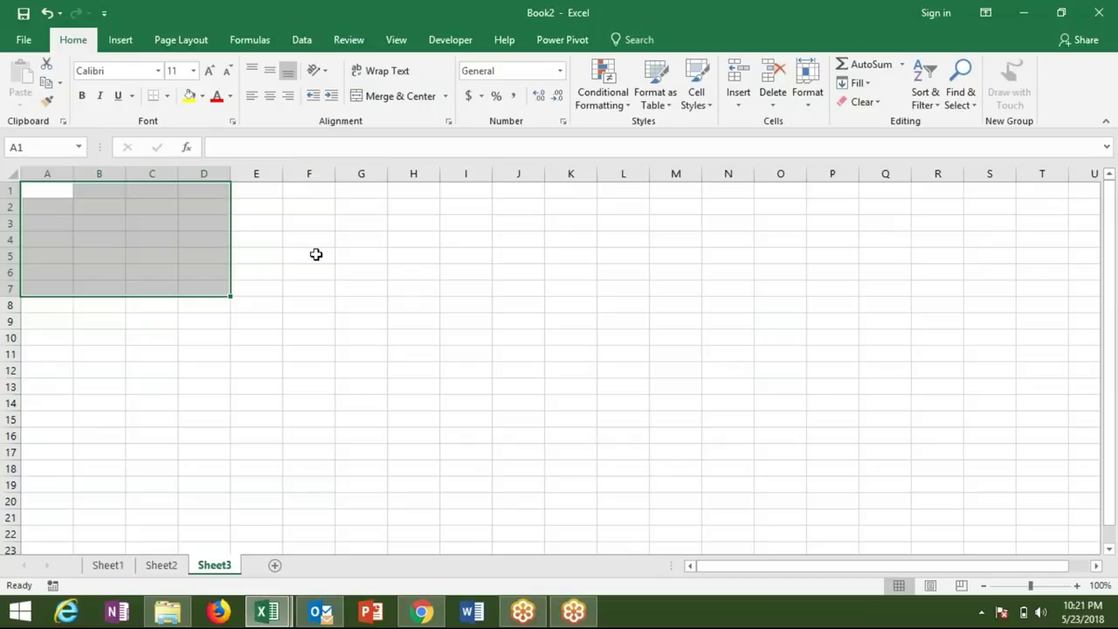
{"action": "left_click", "coordinate": [107, 565]}
{"action": "left_click", "coordinate": [200, 566]}
{"action": "key", "text": "ctrl+n"}
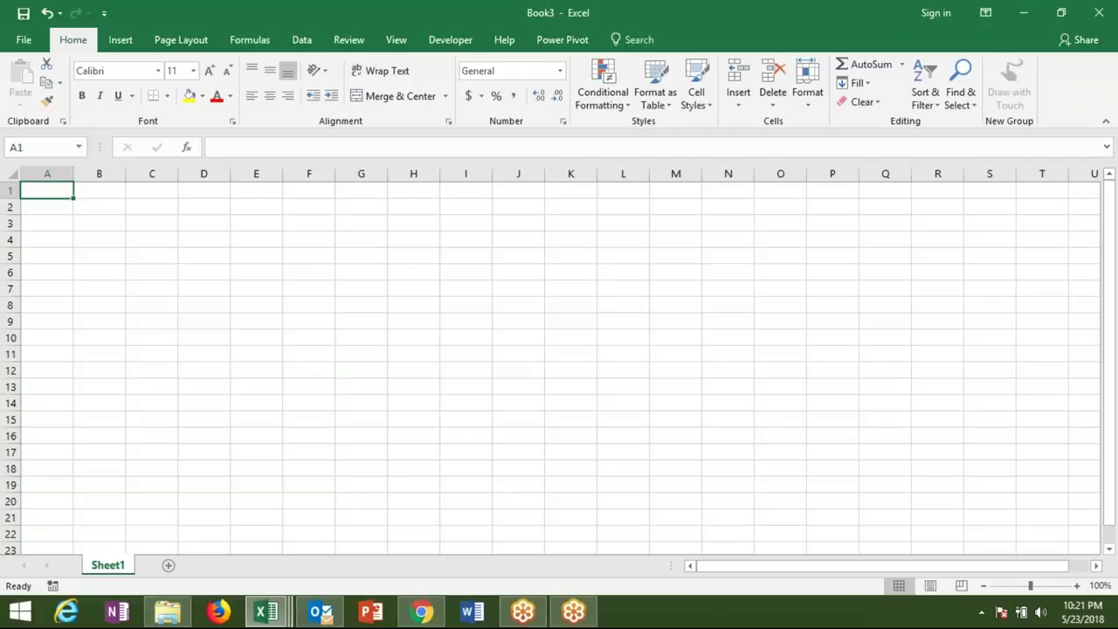
- Duplicate the Sheets("Sheet3") and Range("A1:D7") lines just above End Sub
{"action": "key", "text": "alt+Tab"}
{"action": "key", "text": "alt+Tab"}
{"action": "key", "text": "alt+Tab"}
{"action": "key", "text": "alt+Tab"}
{"action": "left_click", "coordinate": [173, 223]}
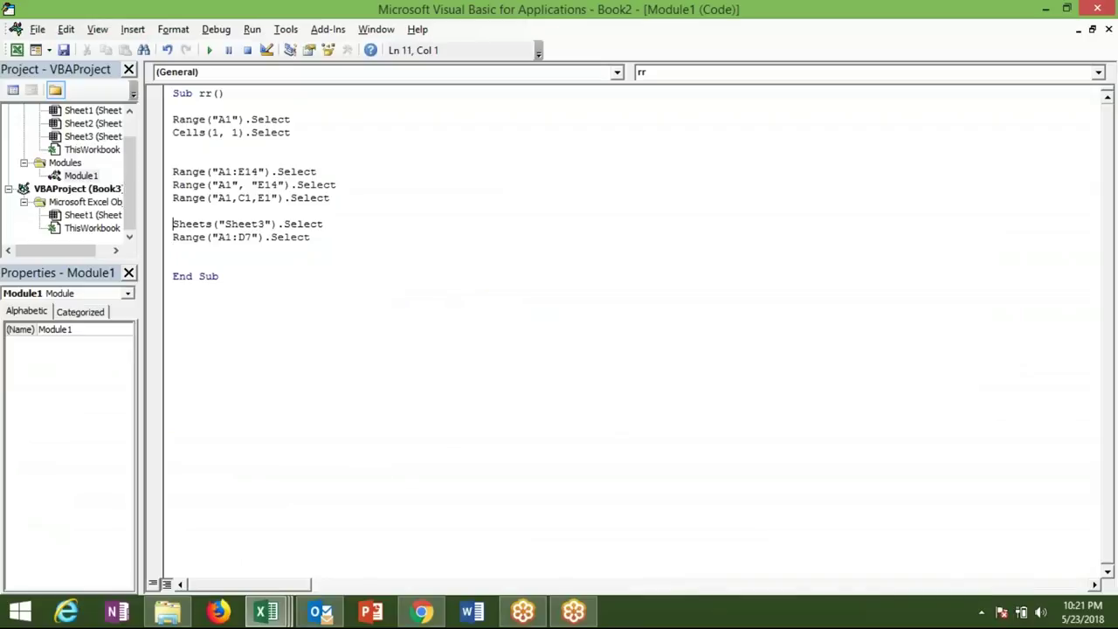
{"action": "key", "text": "Return"}
{"action": "key", "text": "shift+Down"}
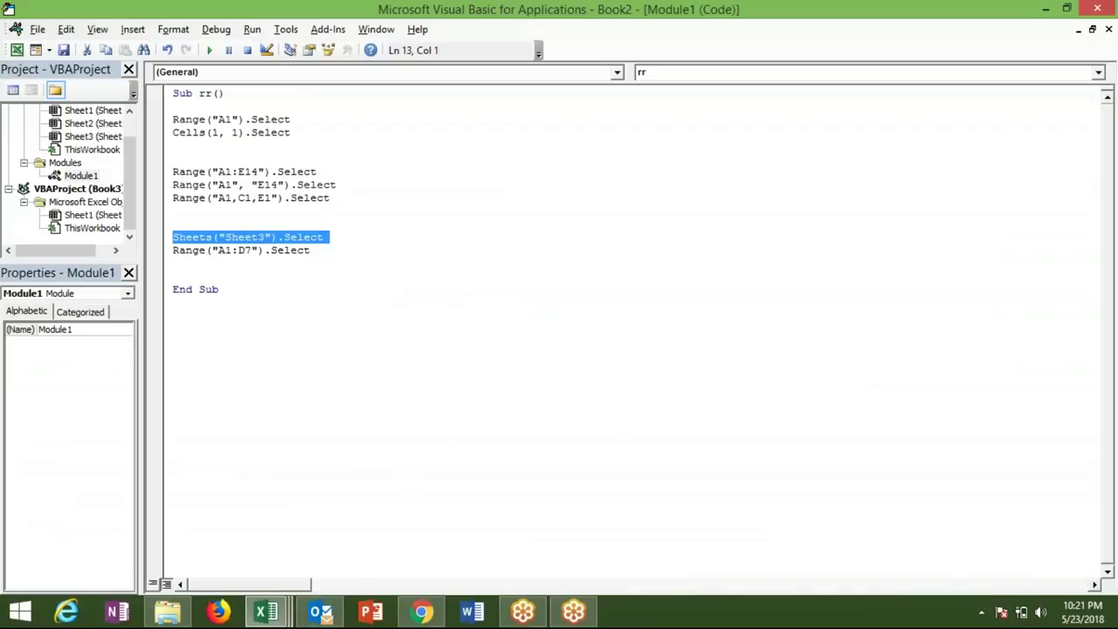
{"action": "key", "text": "shift+Down"}
{"action": "key", "text": "ctrl+c"}
{"action": "key", "text": "Down"}
{"action": "key", "text": "Return"}
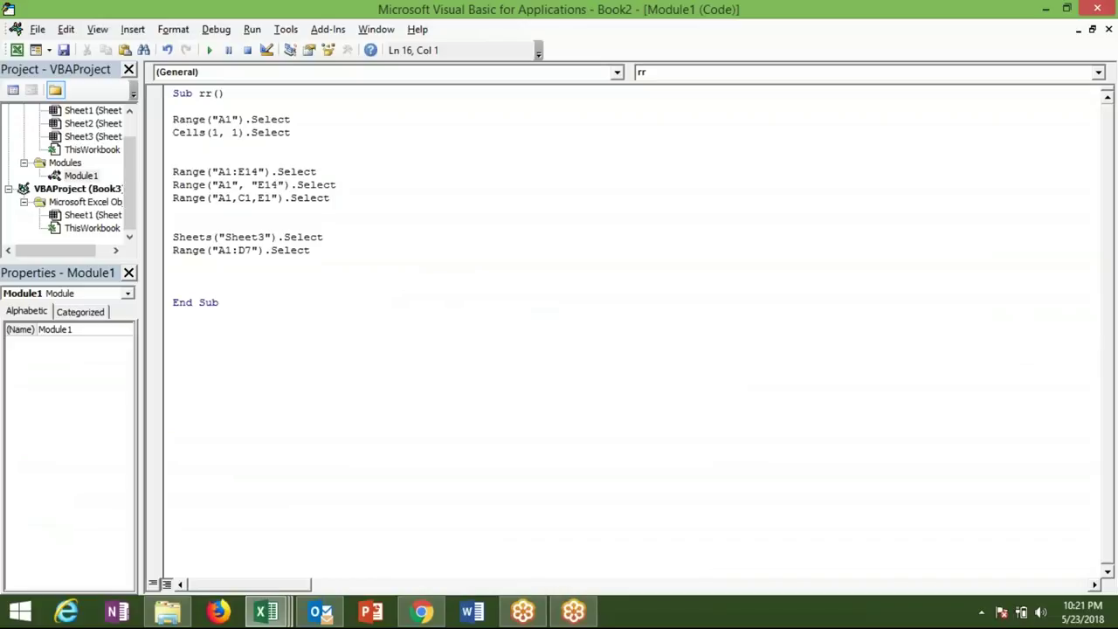
{"action": "key", "text": "ctrl+v"}
- Add Workbooks("Book3.xlsm").Activate and change the copied Sheet3 to Sheet1
{"action": "left_click", "coordinate": [173, 276]}
{"action": "type", "text": "workbooks"}
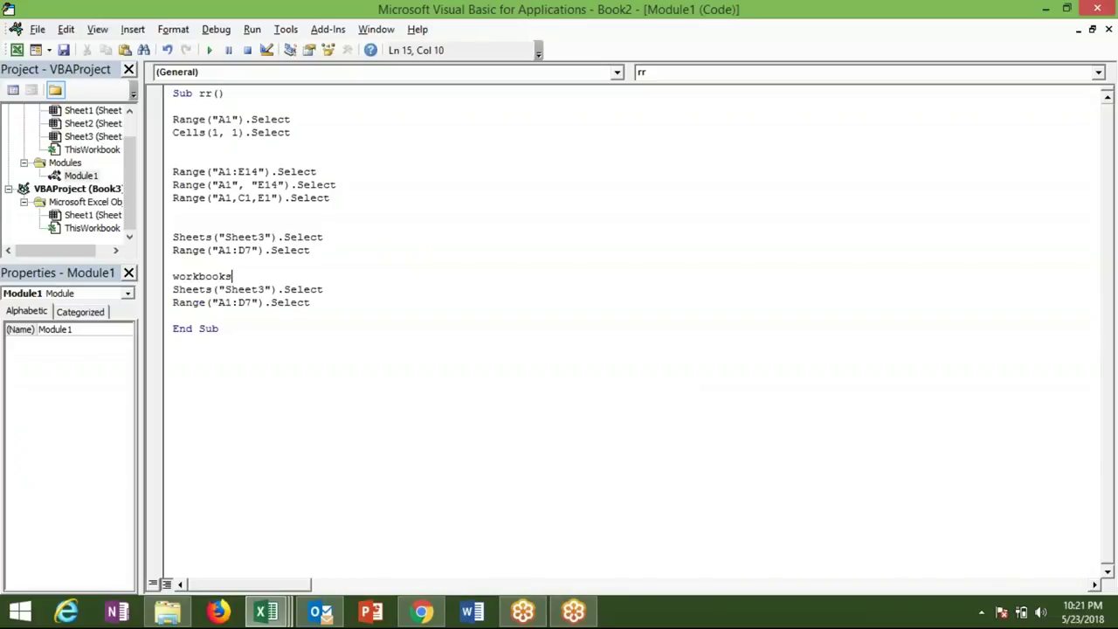
{"action": "type", "text": "(\""}
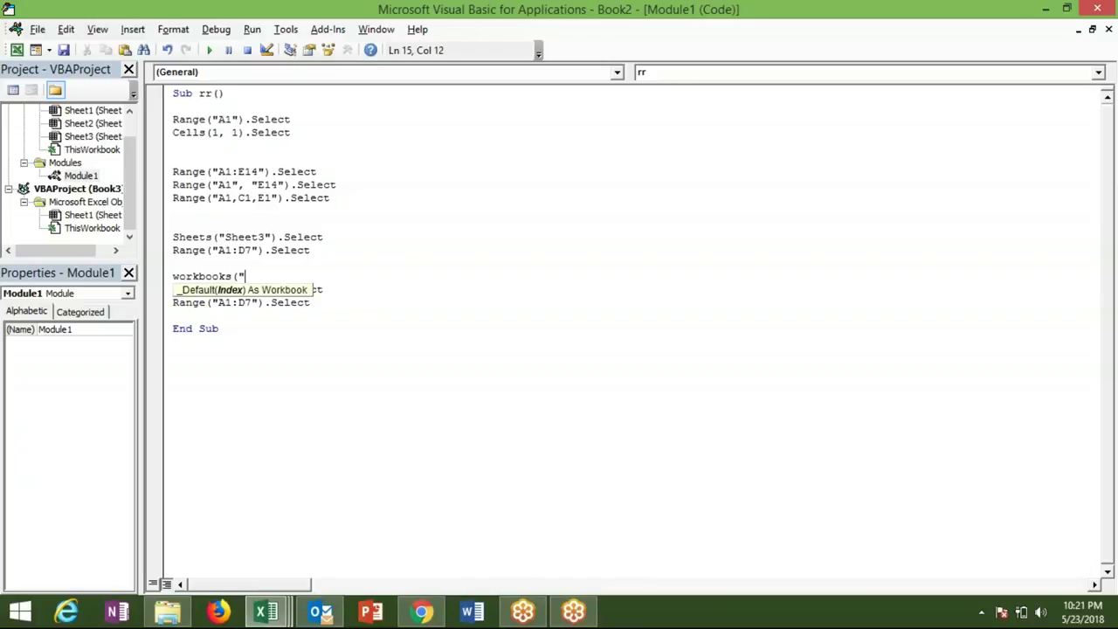
{"action": "type", "text": "Book"}
{"action": "type", "text": "3.xlsm\")"}
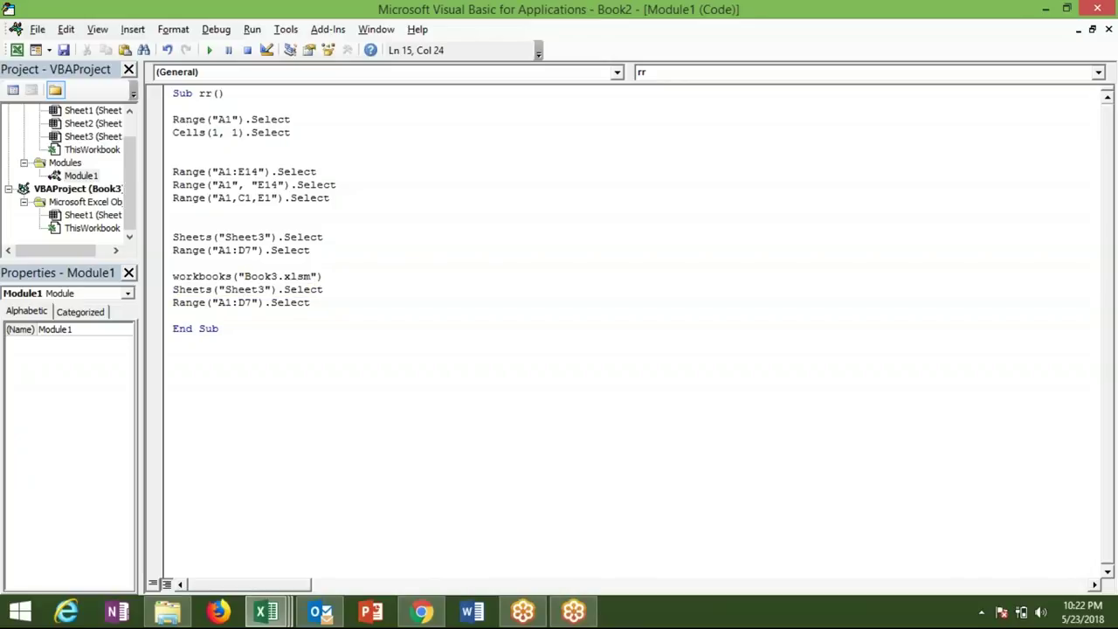
{"action": "type", "text": ".Activa"}
{"action": "key", "text": "Down"}
{"action": "key", "text": "Down"}
{"action": "key", "text": "Tab"}
{"action": "key", "text": "Down"}
{"action": "key", "text": "Left"}
{"action": "key", "text": "Left"}
{"action": "key", "text": "Left"}
{"action": "key", "text": "Right"}
{"action": "key", "text": "BackSpace"}
{"action": "type", "text": "1"}
- Insert Workbooks.Open "Location\book3.xlsm" above the Activate line
{"action": "key", "text": "Up"}
{"action": "key", "text": "Up"}
{"action": "key", "text": "Return"}
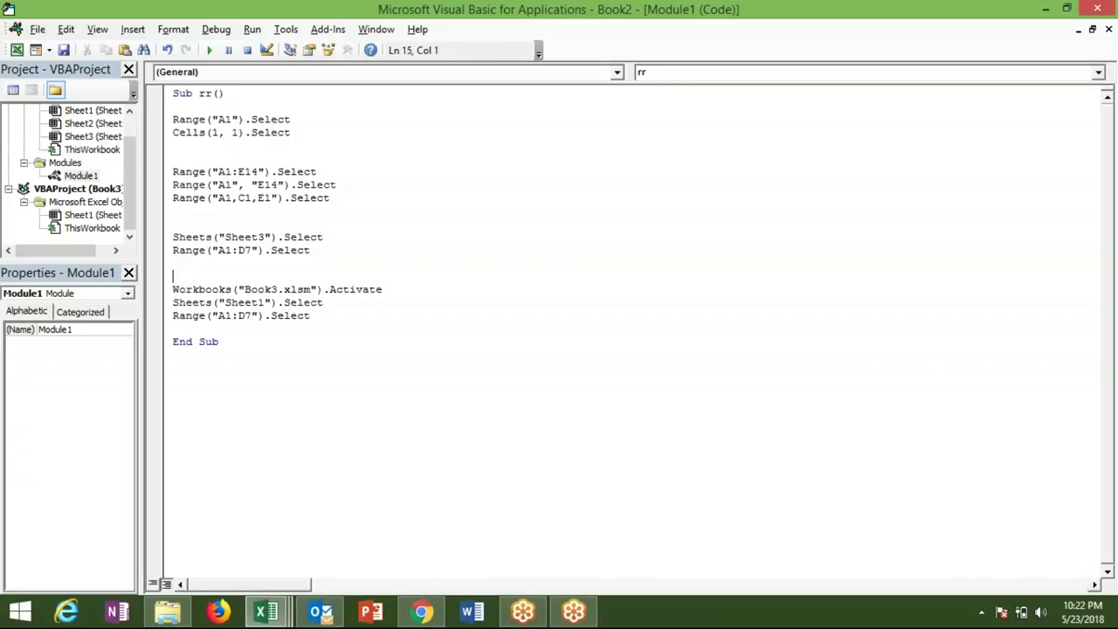
{"action": "type", "text": "wor"}
{"action": "type", "text": "kbooks.op "}
{"action": "type", "text": "\"Location/"}
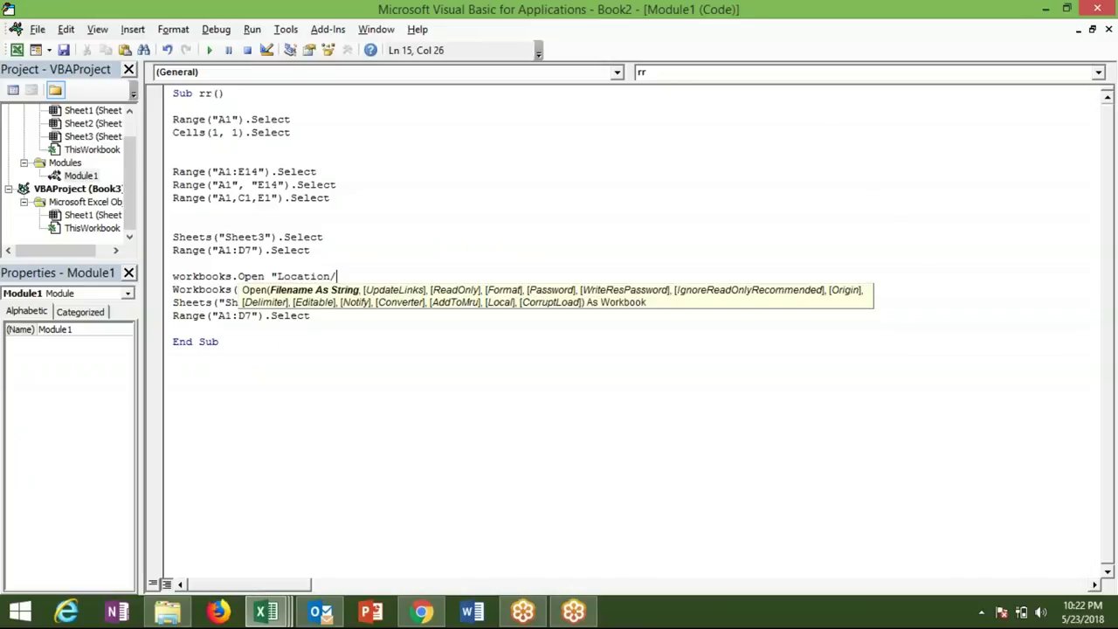
{"action": "key", "text": "BackSpace"}
{"action": "type", "text": "\\"}
{"action": "type", "text": "book3.xlsm"}
- Commit the Workbooks.Open line and highlight each Range example line in turn
{"action": "left_click", "coordinate": [211, 316]}
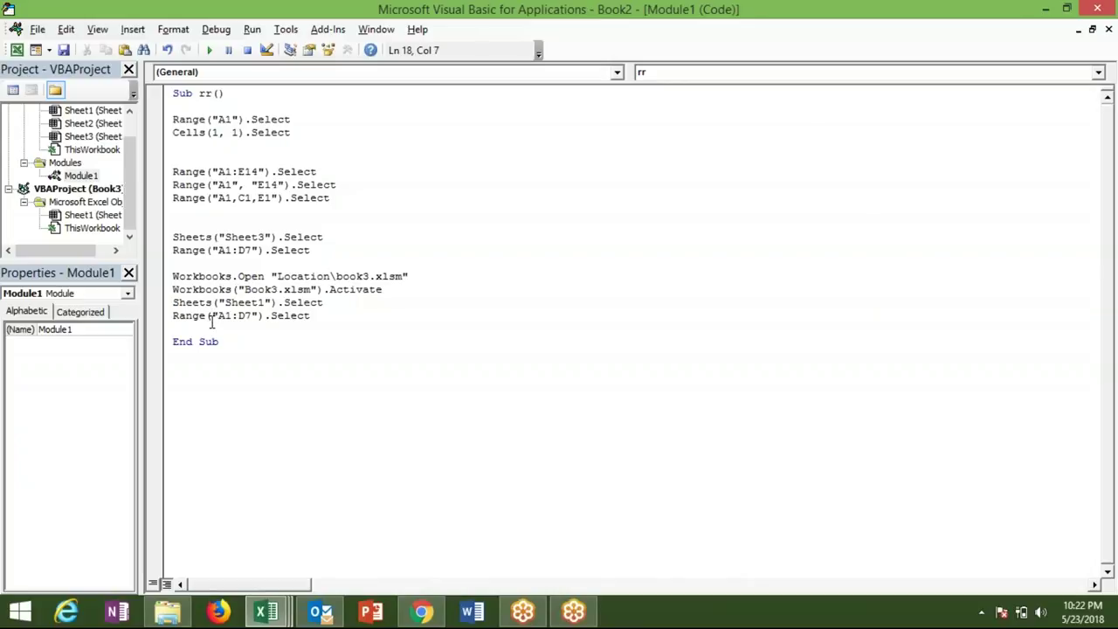
{"action": "key", "text": "Up"}
{"action": "key", "text": "Up"}
{"action": "key", "text": "Up"}
{"action": "key", "text": "Up"}
{"action": "key", "text": "Up"}
{"action": "key", "text": "Up"}
{"action": "key", "text": "Up"}
{"action": "key", "text": "Up"}
{"action": "key", "text": "Up"}
{"action": "key", "text": "shift+Down"}
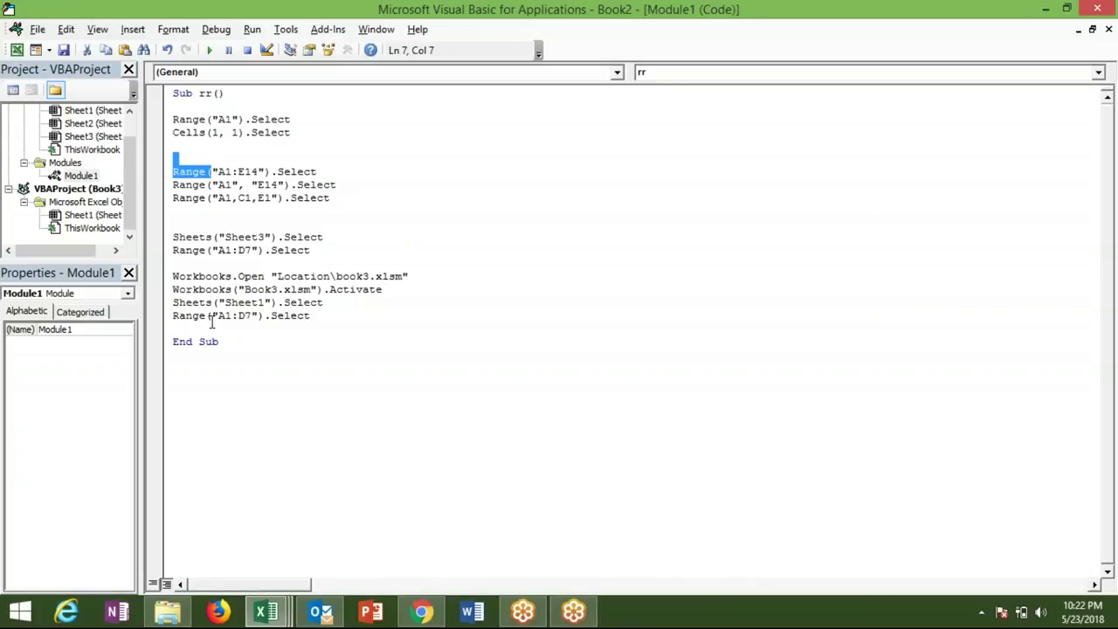
{"action": "key", "text": "shift+Down"}
{"action": "key", "text": "shift+Down"}
{"action": "key", "text": "shift+Down"}
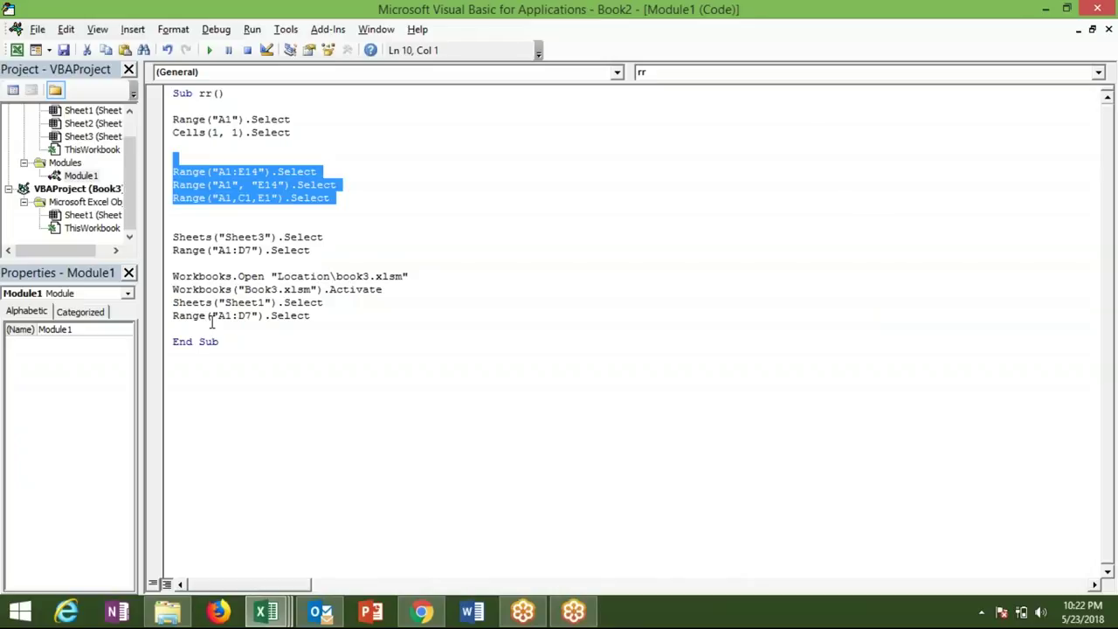
{"action": "key", "text": "Down"}
{"action": "key", "text": "Down"}
{"action": "key", "text": "ctrl+Right"}
{"action": "key", "text": "Left"}
{"action": "key", "text": "Left"}
{"action": "key", "text": "Left"}
{"action": "key", "text": "Left"}
{"action": "key", "text": "Left"}
{"action": "key", "text": "Left"}
{"action": "key", "text": "shift+Down"}
{"action": "key", "text": "shift+Down"}
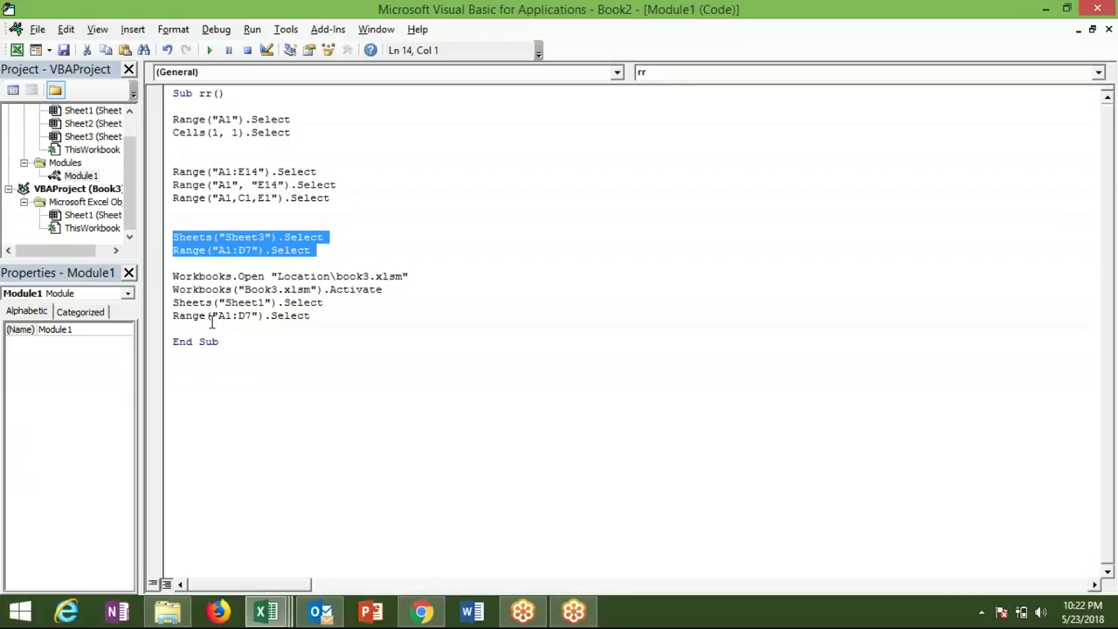
{"action": "key", "text": "Up"}
{"action": "key", "text": "Up"}
{"action": "key", "text": "Up"}
{"action": "key", "text": "Up"}
{"action": "key", "text": "Up"}
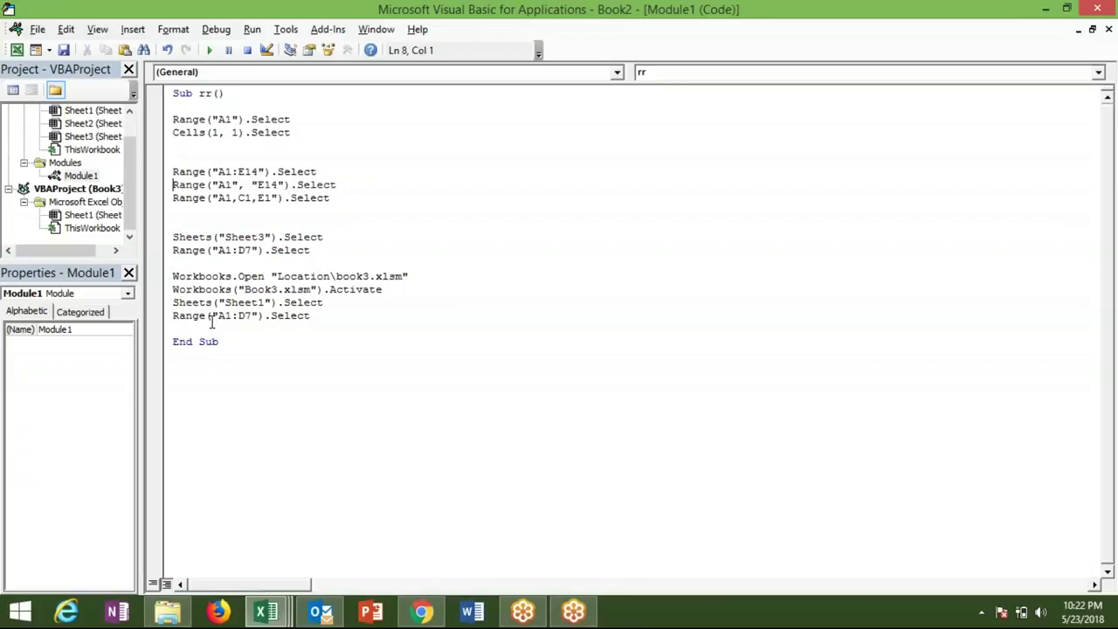
{"action": "key", "text": "shift+Down"}
{"action": "key", "text": "shift+Down"}
{"action": "key", "text": "Down"}
{"action": "key", "text": "Down"}
{"action": "key", "text": "Down"}
{"action": "key", "text": "Down"}
{"action": "key", "text": "Up"}
{"action": "key", "text": "Up"}
{"action": "key", "text": "Up"}
{"action": "key", "text": "Up"}
{"action": "key", "text": "Up"}
{"action": "key", "text": "Up"}
{"action": "key", "text": "shift+Down"}
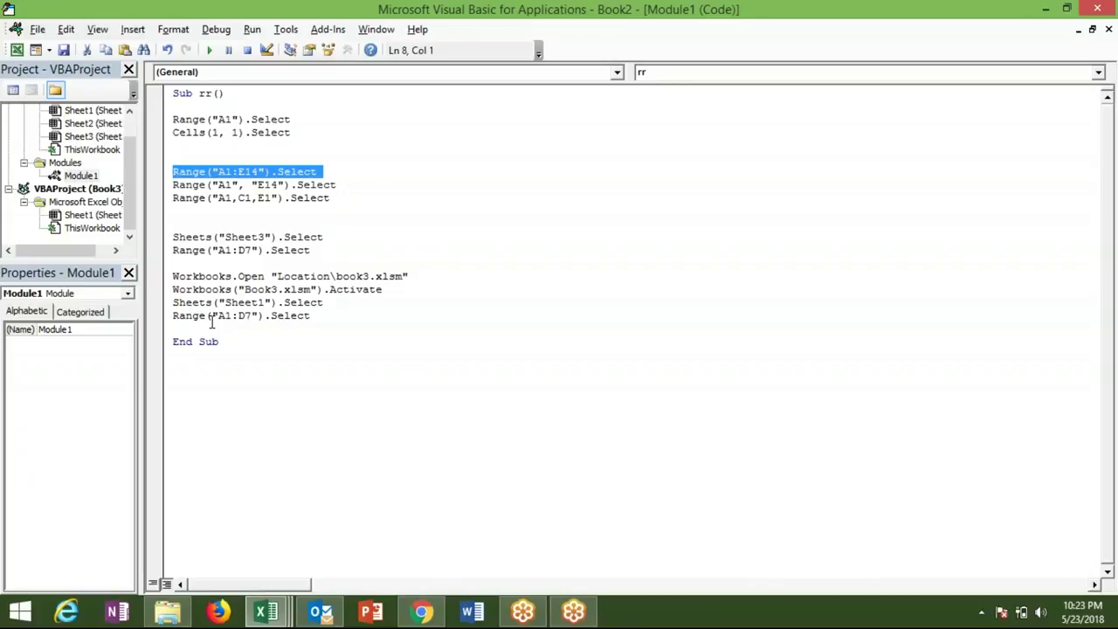
{"action": "key", "text": "Down"}
{"action": "key", "text": "shift+Down"}
{"action": "key", "text": "Down"}
{"action": "key", "text": "shift+Down"}
- Highlight the Sheets/Range pair, the Workbooks.Open line and the Book3.xlsm Activate line
{"action": "key", "text": "Up"}
{"action": "key", "text": "Up"}
{"action": "key", "text": "Up"}
{"action": "key", "text": "shift+Down"}
{"action": "key", "text": "shift+Down"}
{"action": "key", "text": "shift+Down"}
{"action": "key", "text": "shift+Down"}
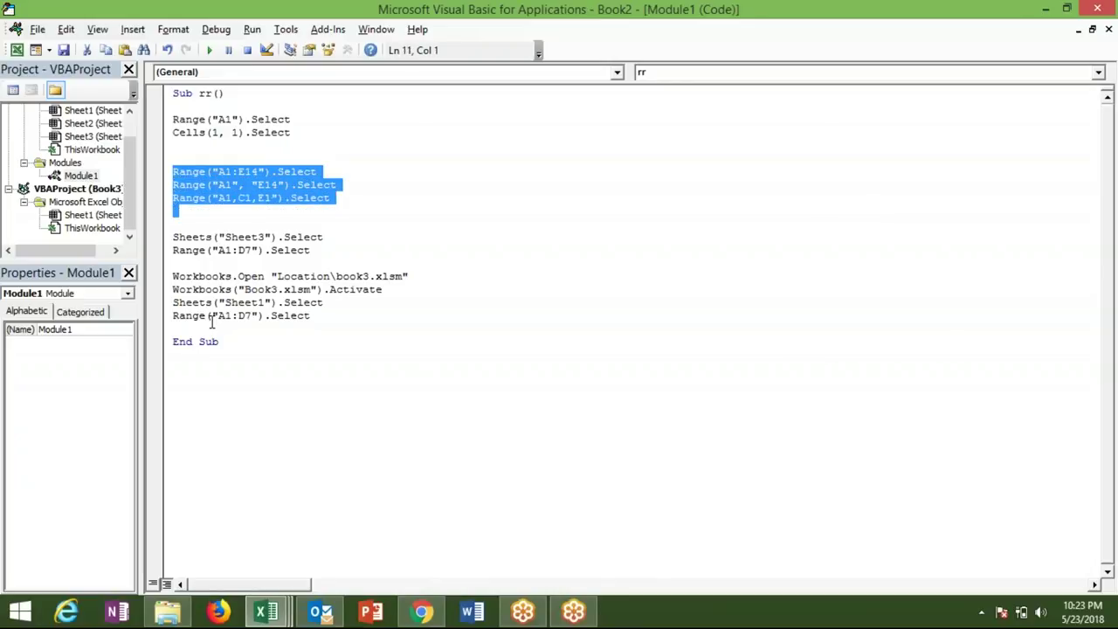
{"action": "key", "text": "Down"}
{"action": "key", "text": "Down"}
{"action": "key", "text": "shift+End"}
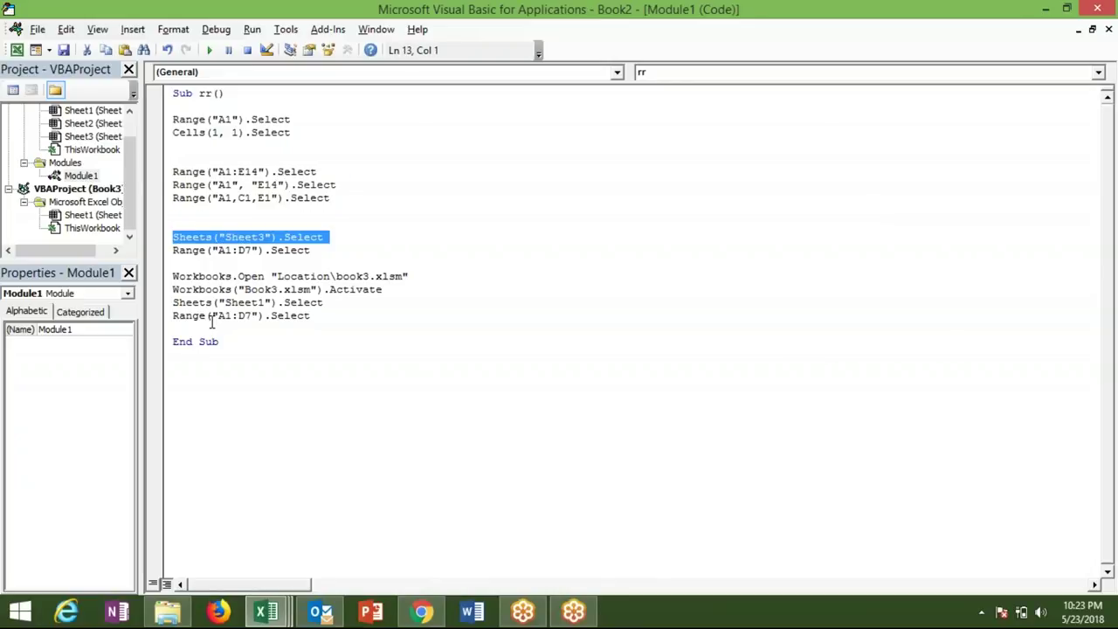
{"action": "key", "text": "shift+Down"}
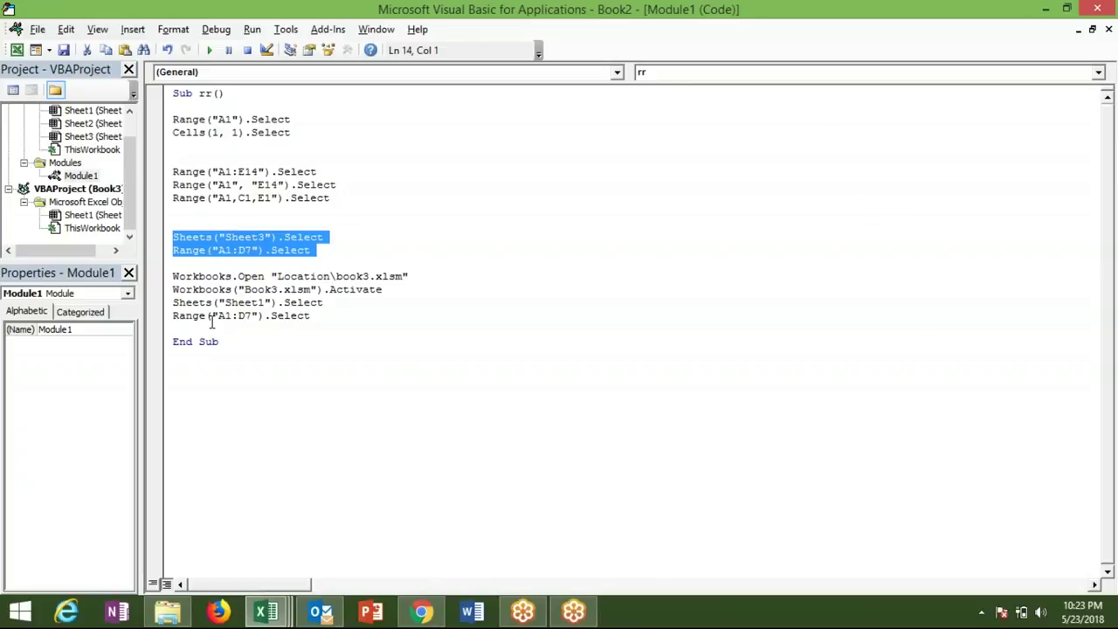
{"action": "key", "text": "Down"}
{"action": "key", "text": "Down"}
{"action": "key", "text": "shift+Down"}
{"action": "key", "text": "shift+Down"}
{"action": "key", "text": "shift+Down"}
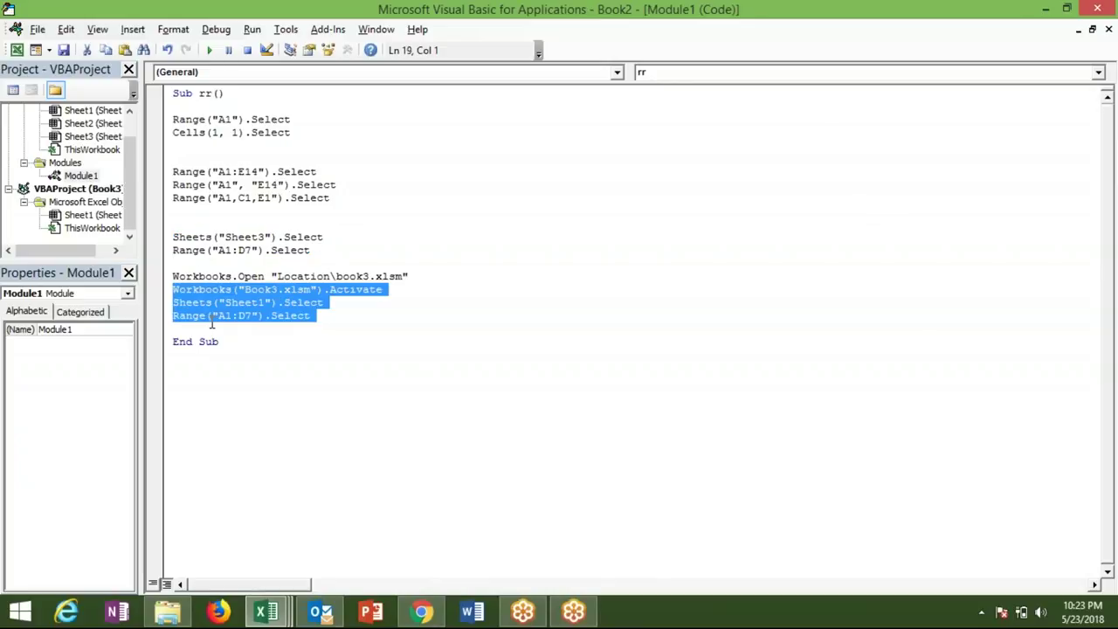
{"action": "key", "text": "Up"}
{"action": "key", "text": "Up"}
{"action": "key", "text": "Up"}
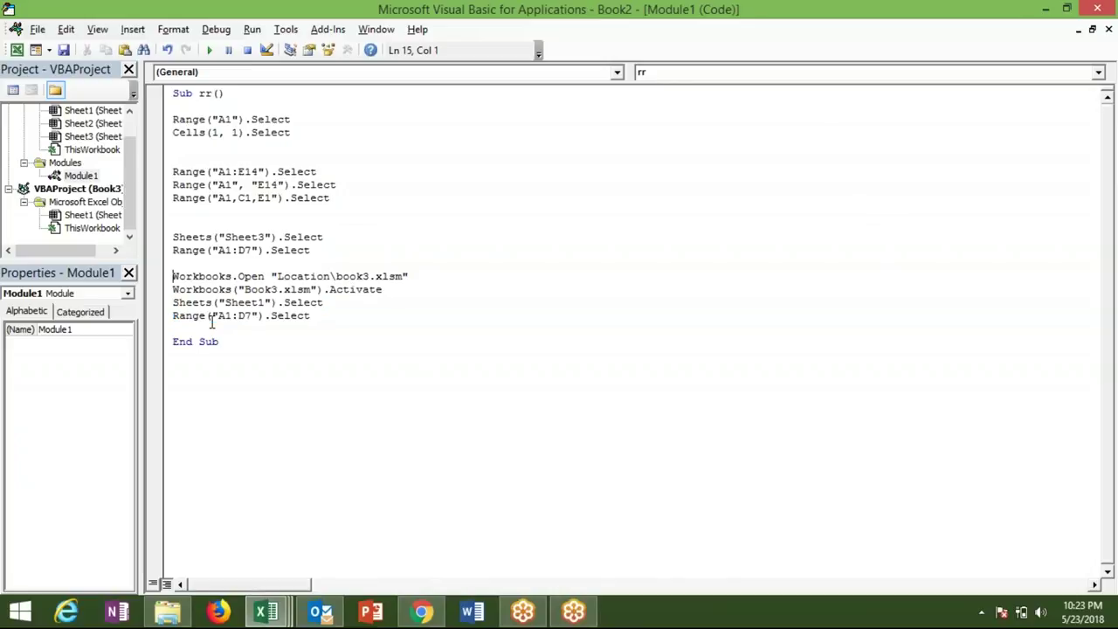
{"action": "key", "text": "shift+Down"}
{"action": "key", "text": "Right"}
{"action": "key", "text": "Down"}
{"action": "key", "text": "Down"}
{"action": "key", "text": "Down"}
{"action": "key", "text": "Up"}
{"action": "key", "text": "Up"}
{"action": "key", "text": "Up"}
{"action": "key", "text": "Up"}
{"action": "key", "text": "shift+Up"}
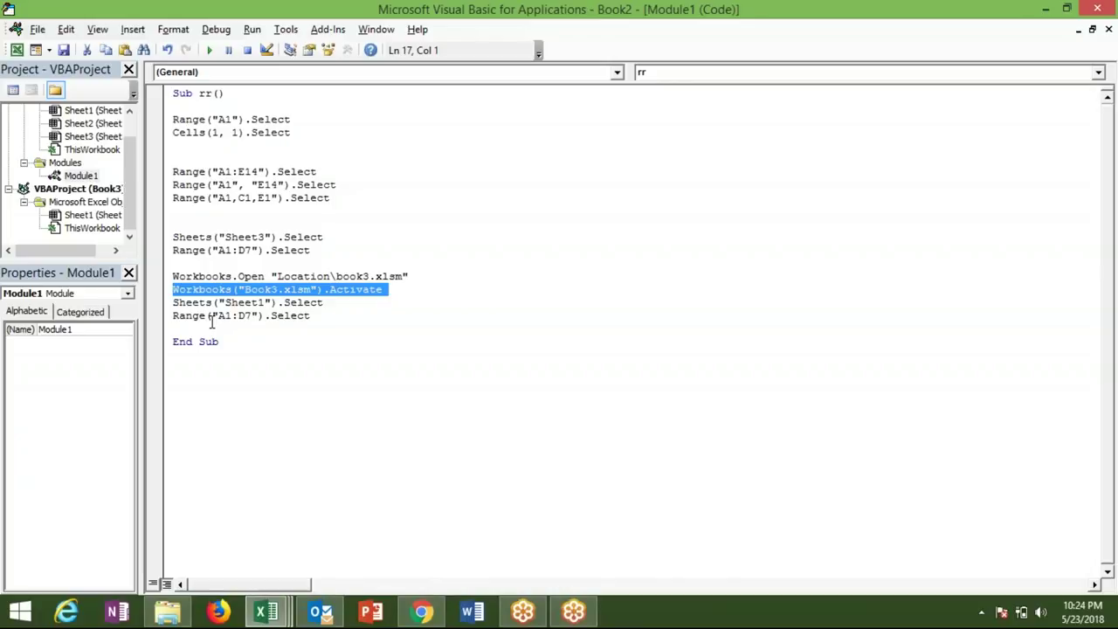
{"action": "key", "text": "Down"}
{"action": "key", "text": "Down"}
- Add a blank line above End Sub and bring up Sheet2's numeric table in Excel
{"action": "key", "text": "Return"}
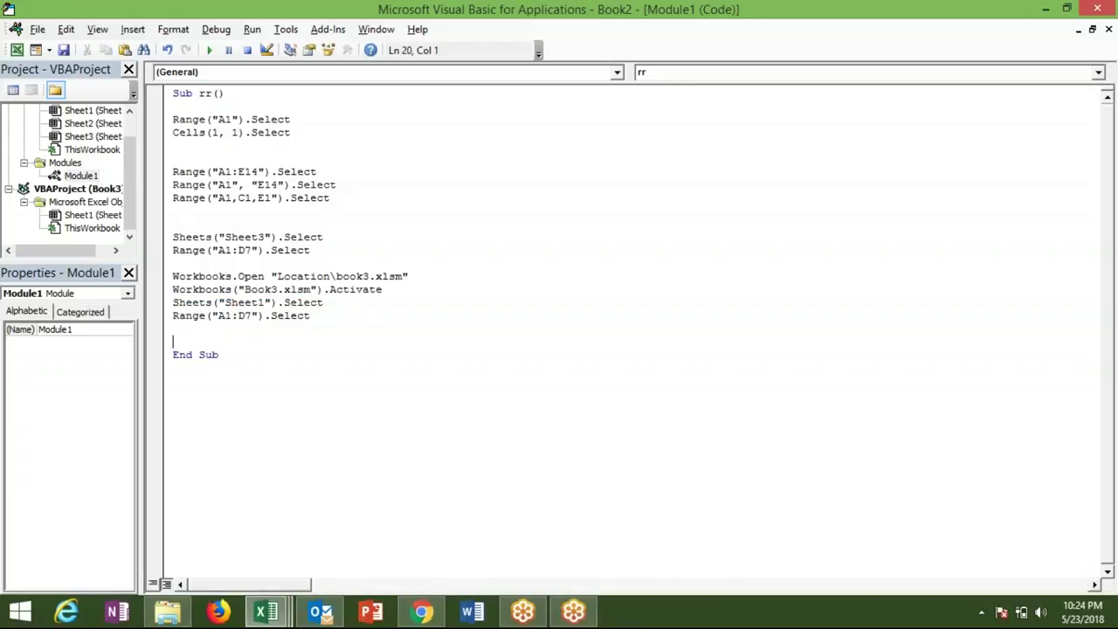
{"action": "key", "text": "alt+F11"}
{"action": "left_click", "coordinate": [47, 190]}
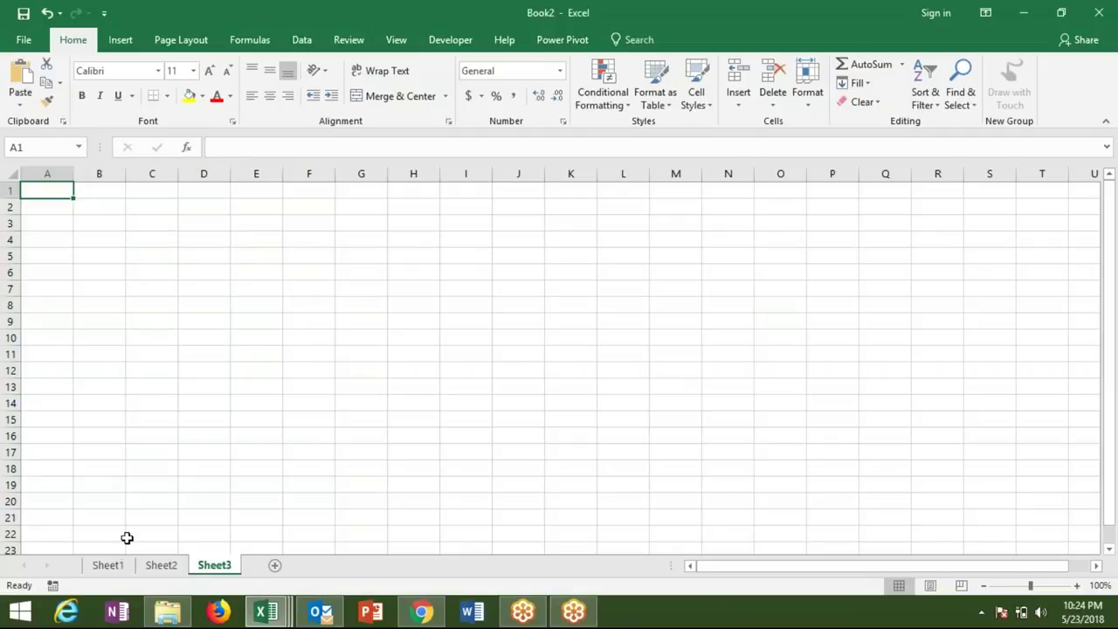
{"action": "left_click", "coordinate": [120, 565]}
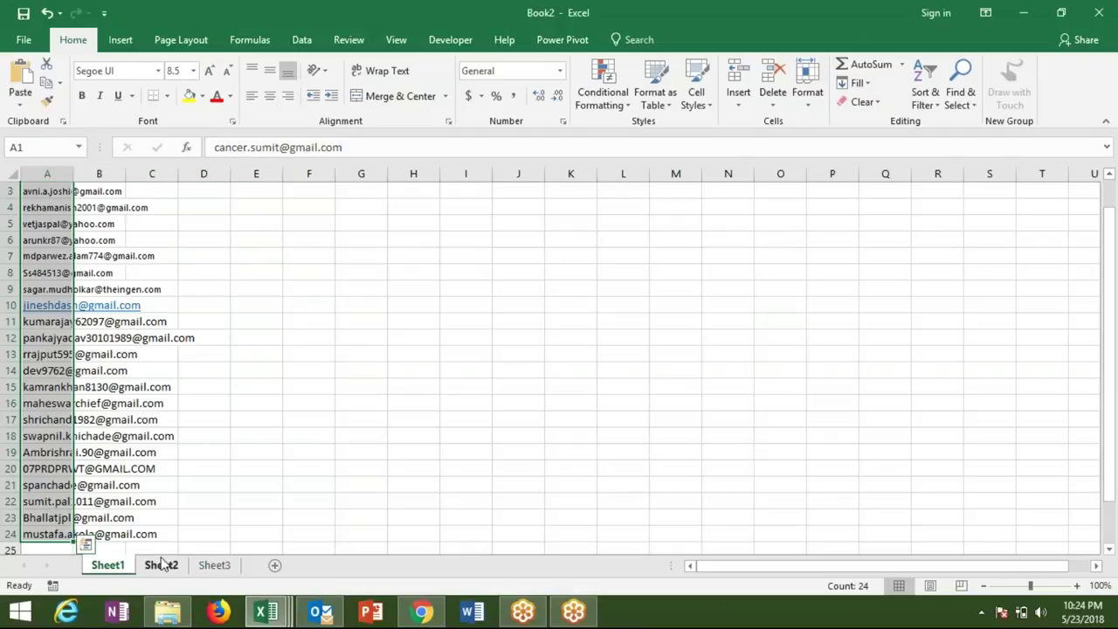
{"action": "left_click", "coordinate": [161, 565]}
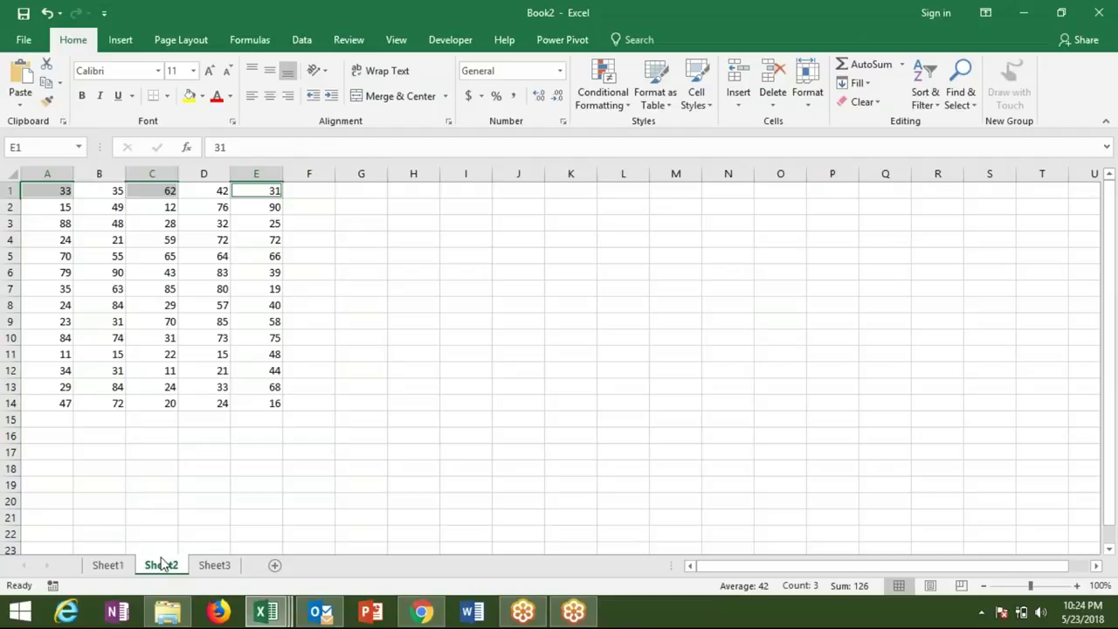
- From cell C3 inside the table, select its current region A1:E14 with Ctrl+A
{"action": "key", "text": "Left"}
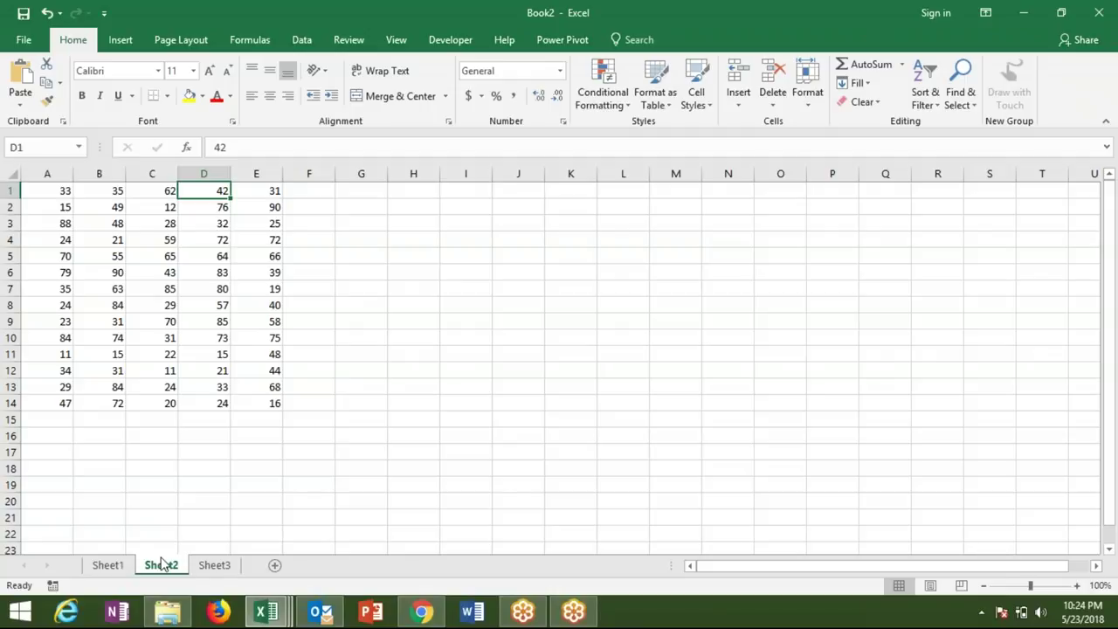
{"action": "key", "text": "Down"}
{"action": "key", "text": "Down"}
{"action": "key", "text": "Left"}
{"action": "key", "text": "ctrl+a"}
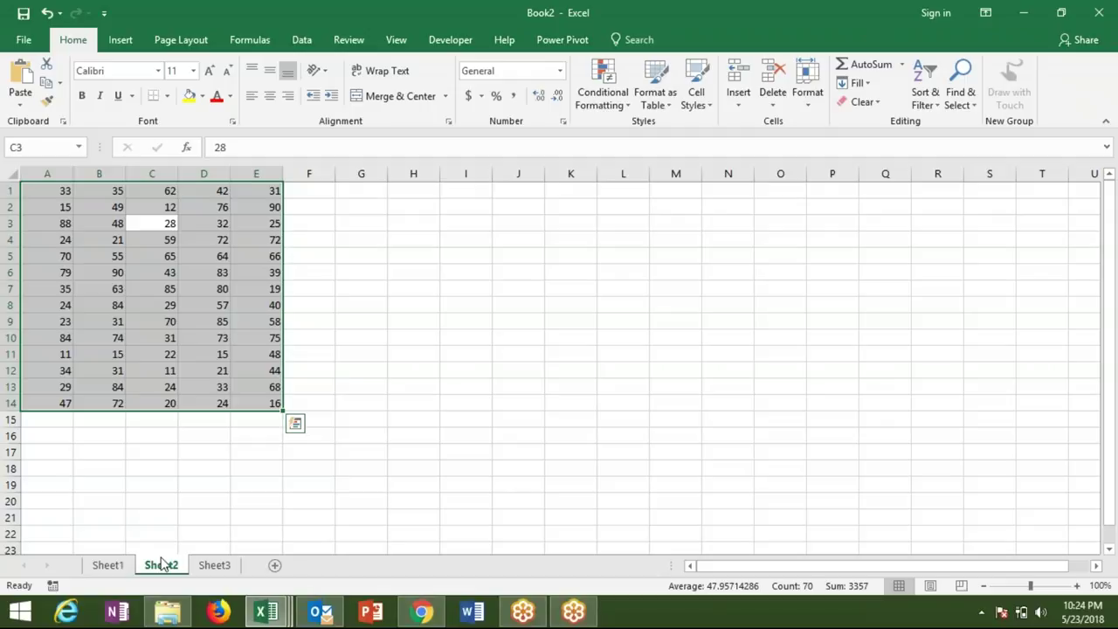
- Reselect A1:E14 through Go To Special's Current region, then begin typing range("A1").cu in the macro
{"action": "key", "text": "ctrl+g"}
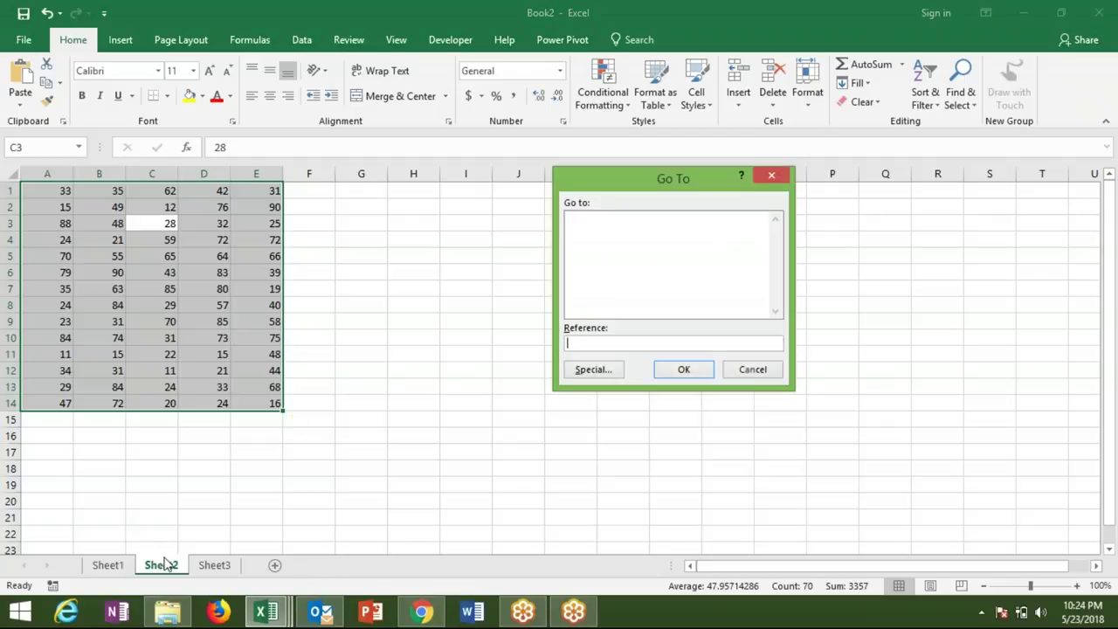
{"action": "left_click", "coordinate": [585, 368]}
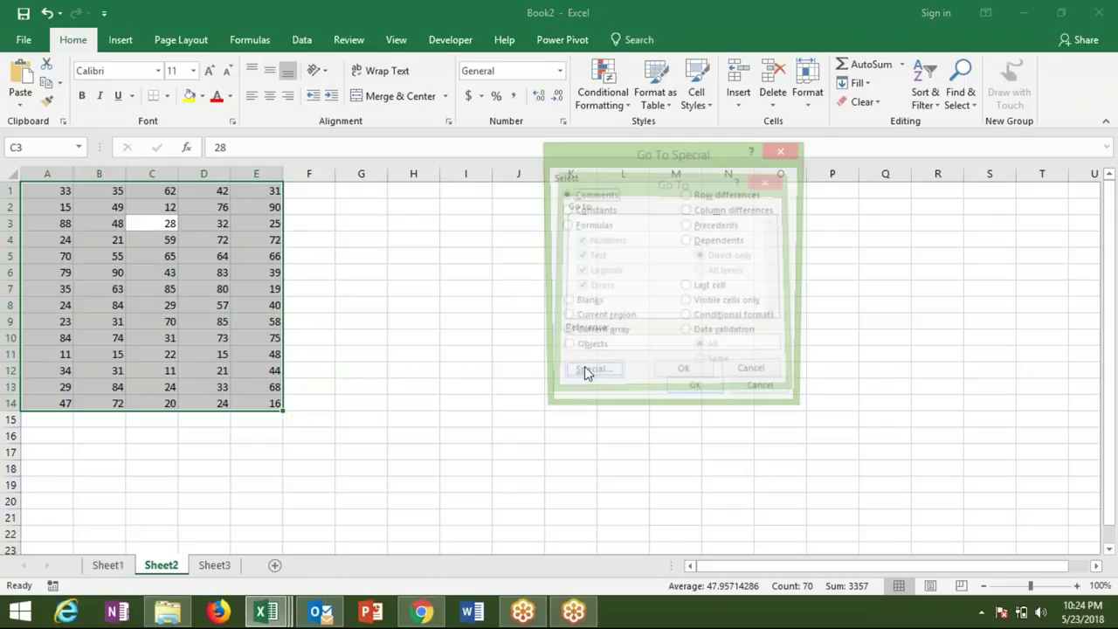
{"action": "left_click", "coordinate": [603, 317]}
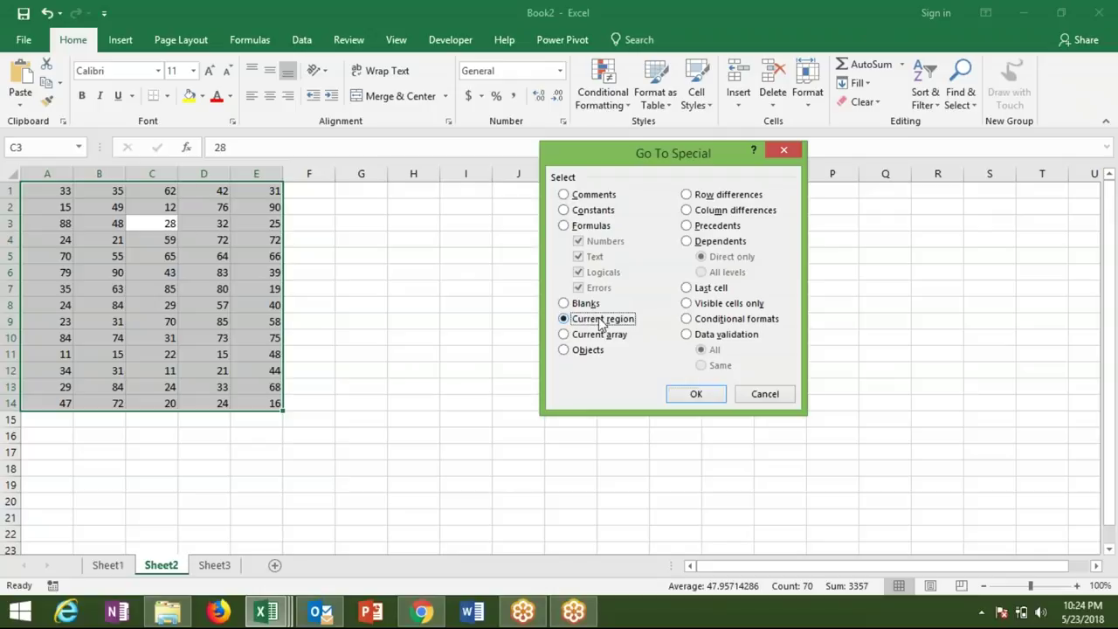
{"action": "key", "text": "Return"}
{"action": "left_click", "coordinate": [48, 207]}
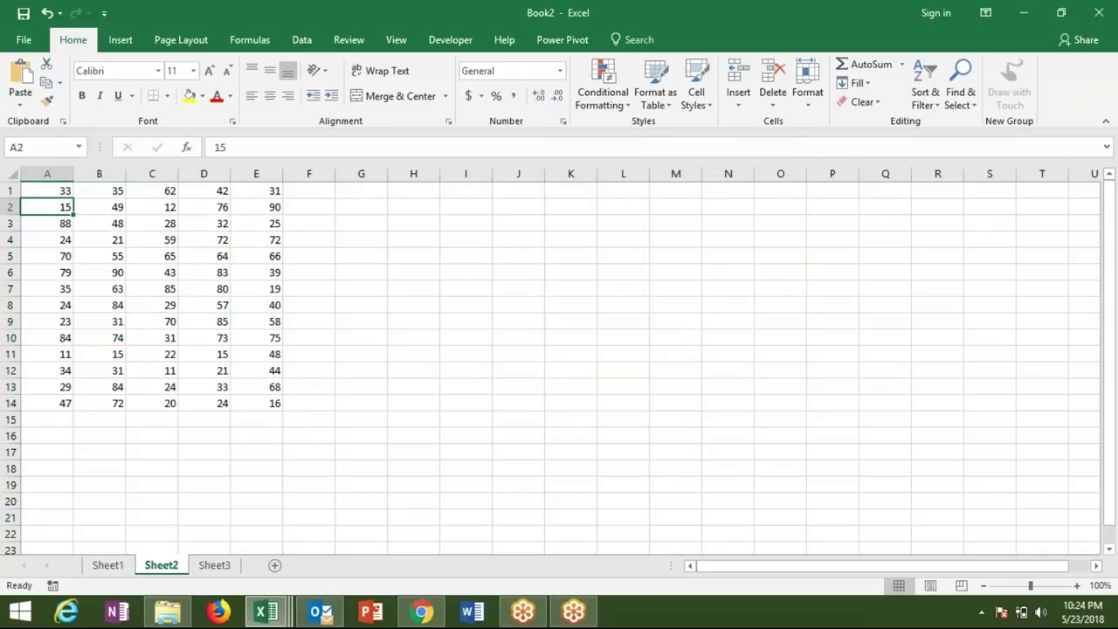
{"action": "key", "text": "alt+F11"}
{"action": "type", "text": "range(\"A1"}
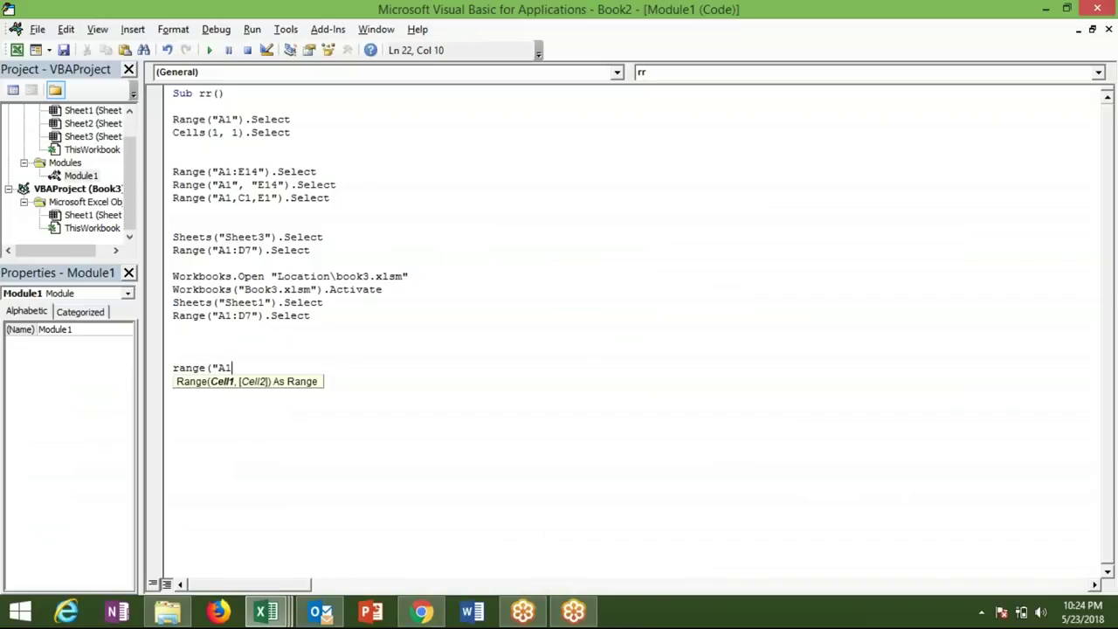
{"action": "type", "text": "\").cu"}
- Complete Range("A1").CurrentRegion.Select with IntelliSense, then select A1:E14 back in Excel
{"action": "key", "text": "Down"}
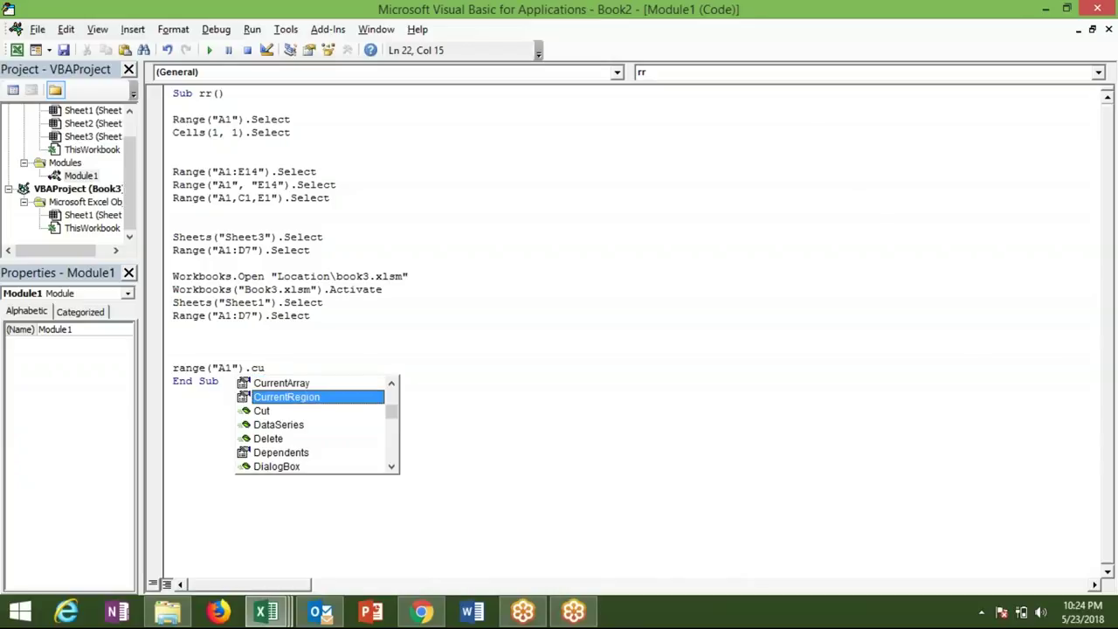
{"action": "key", "text": "Tab"}
{"action": "type", "text": ".se"}
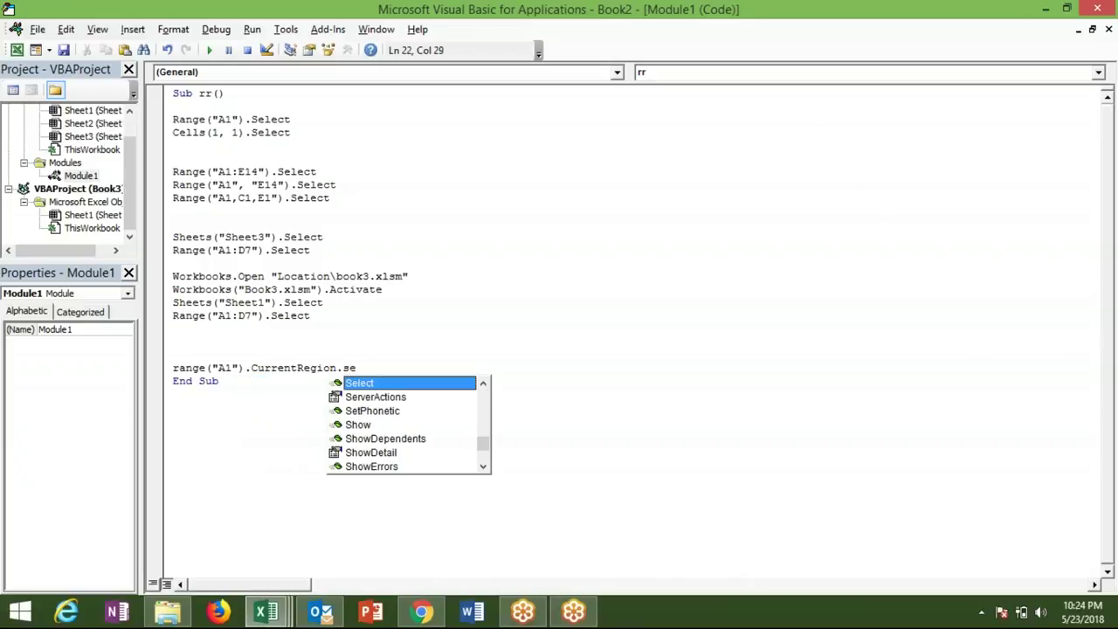
{"action": "key", "text": "Return"}
{"action": "key", "text": "Return"}
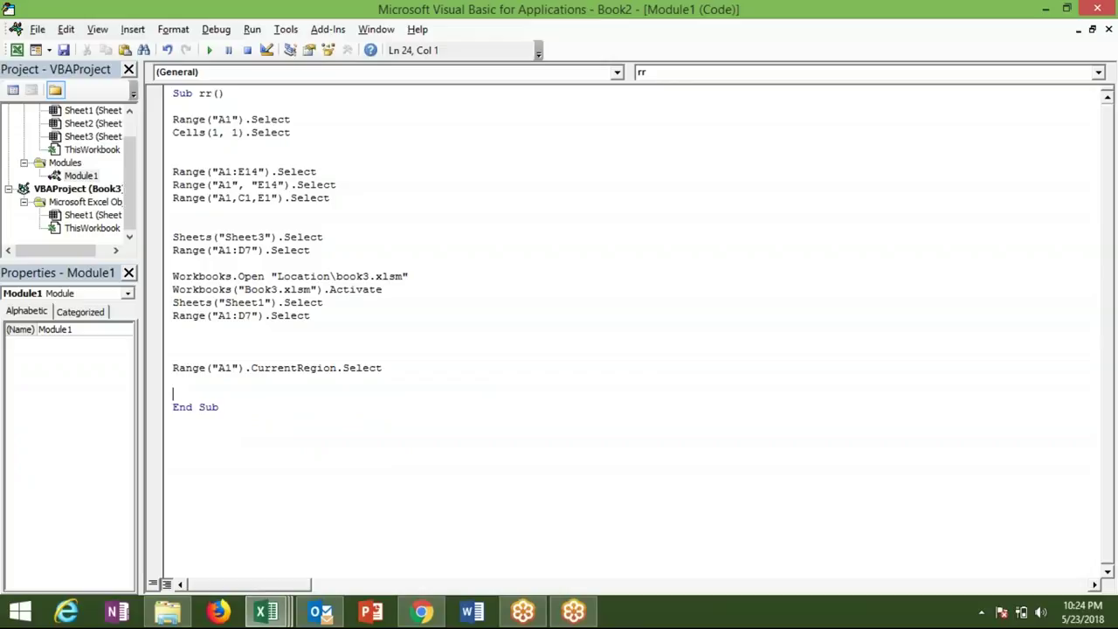
{"action": "key", "text": "alt+F11"}
{"action": "key", "text": "ctrl+a"}
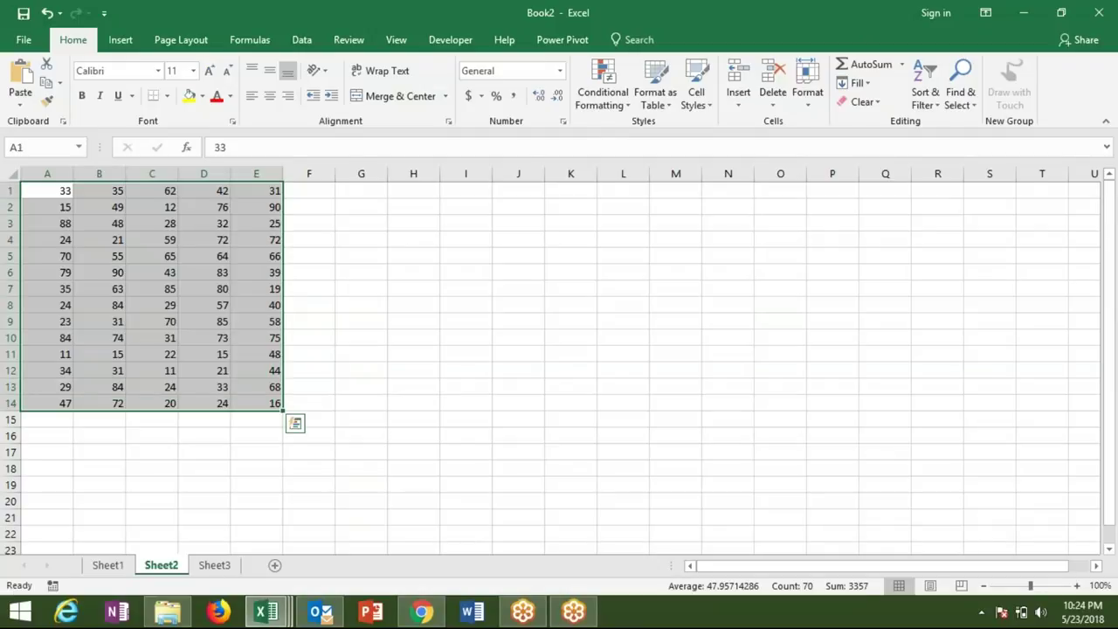
- Enter the letter a in cells just right of the table, around row 3
{"action": "key", "text": "Down"}
{"action": "key", "text": "Down"}
{"action": "key", "text": "Right"}
{"action": "key", "text": "Right"}
{"action": "key", "text": "Right"}
{"action": "key", "text": "Right"}
{"action": "key", "text": "Right"}
{"action": "type", "text": "a"}
{"action": "key", "text": "Right"}
{"action": "key", "text": "Right"}
{"action": "key", "text": "Up"}
{"action": "type", "text": "a"}
- Select the enlarged A1:H14 region with Ctrl+A, then collapse the selection
{"action": "key", "text": "Left"}
{"action": "key", "text": "Left"}
{"action": "key", "text": "Left"}
{"action": "key", "text": "Left"}
{"action": "key", "text": "Left"}
{"action": "key", "text": "ctrl+a"}
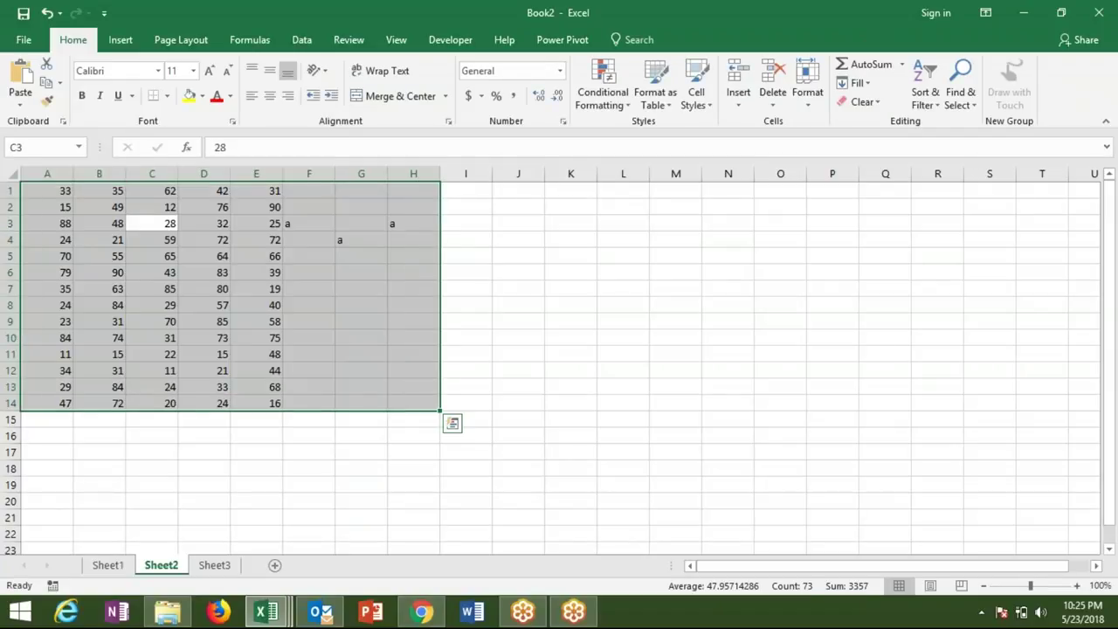
{"action": "key", "text": "Up"}
{"action": "key", "text": "Up"}
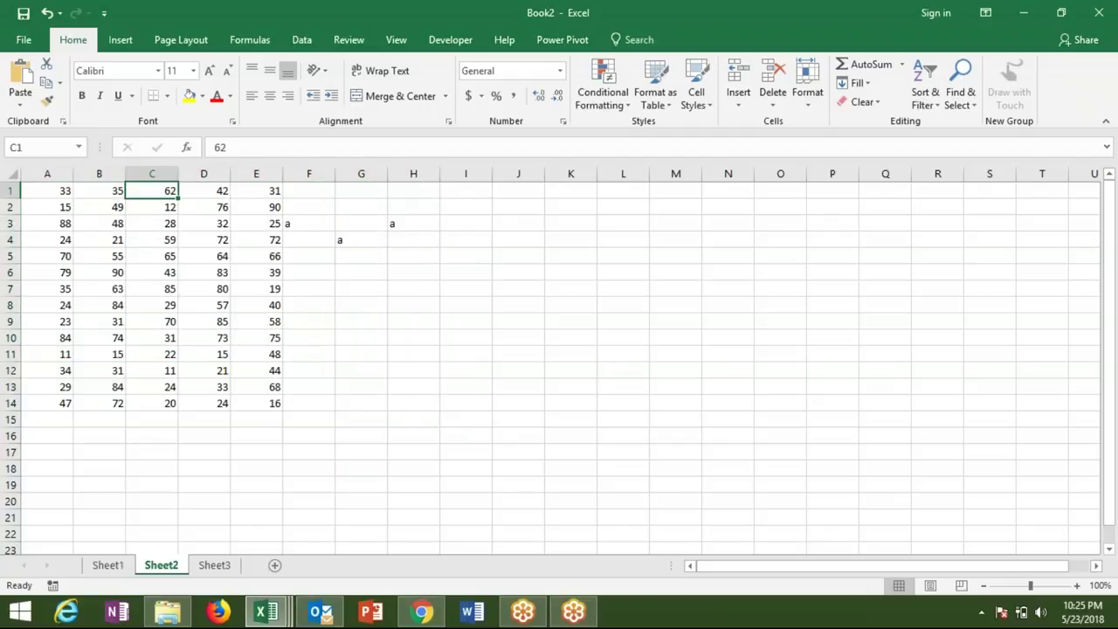
- Go to A1 and jump along the table's edges to A14, E14, E1 and back
{"action": "key", "text": "Down"}
{"action": "key", "text": "Right"}
{"action": "key", "text": "Right"}
{"action": "key", "text": "Right"}
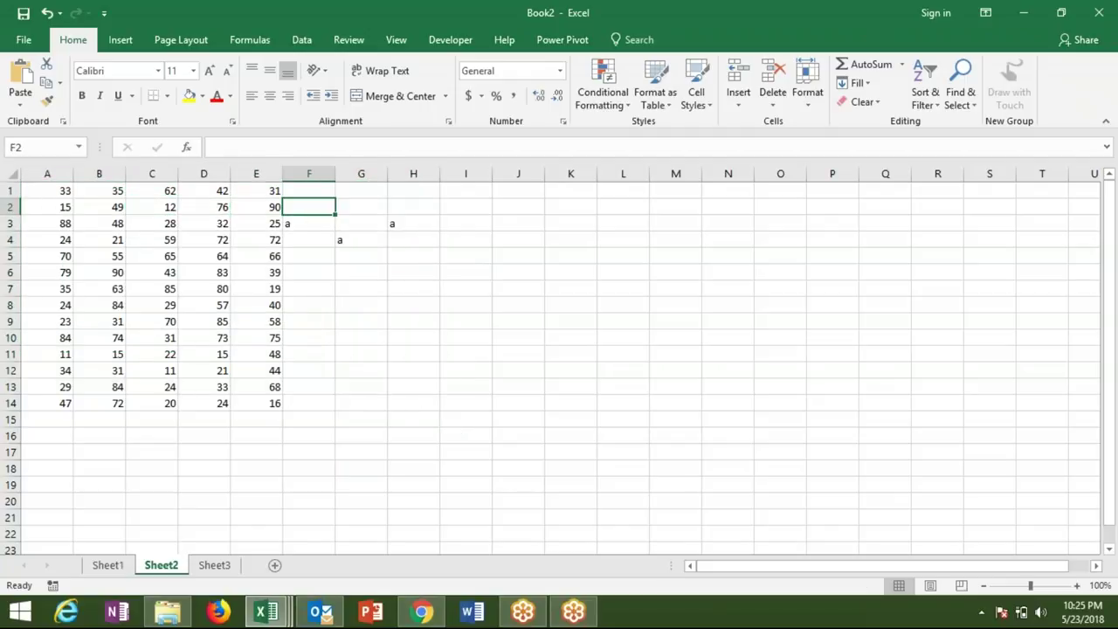
{"action": "key", "text": "Left"}
{"action": "key", "text": "ctrl+Left"}
{"action": "key", "text": "Up"}
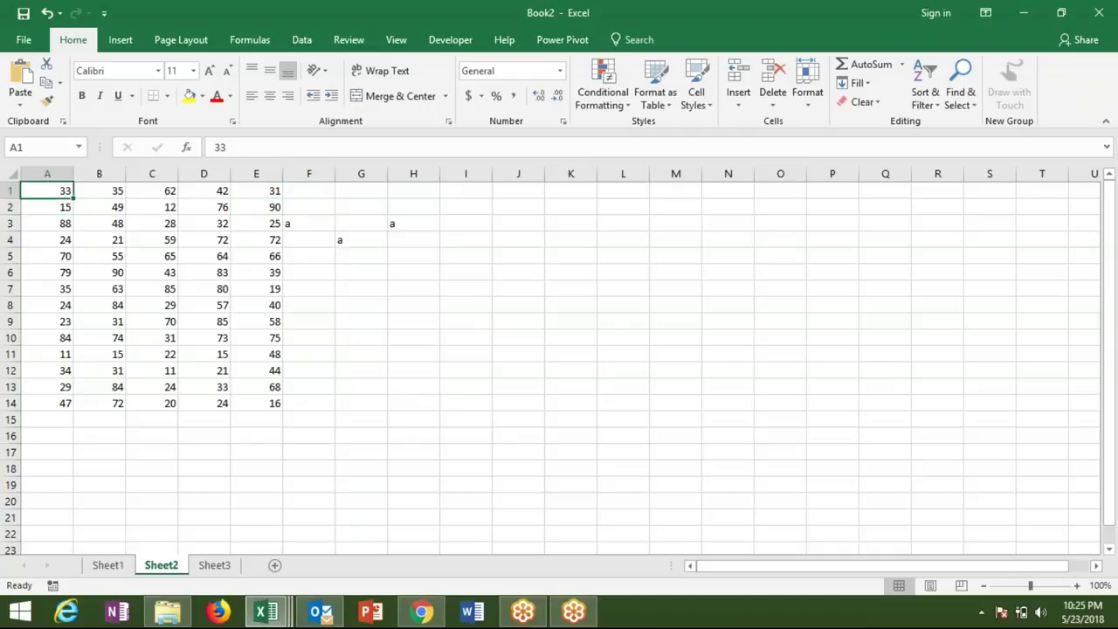
{"action": "key", "text": "ctrl+Down"}
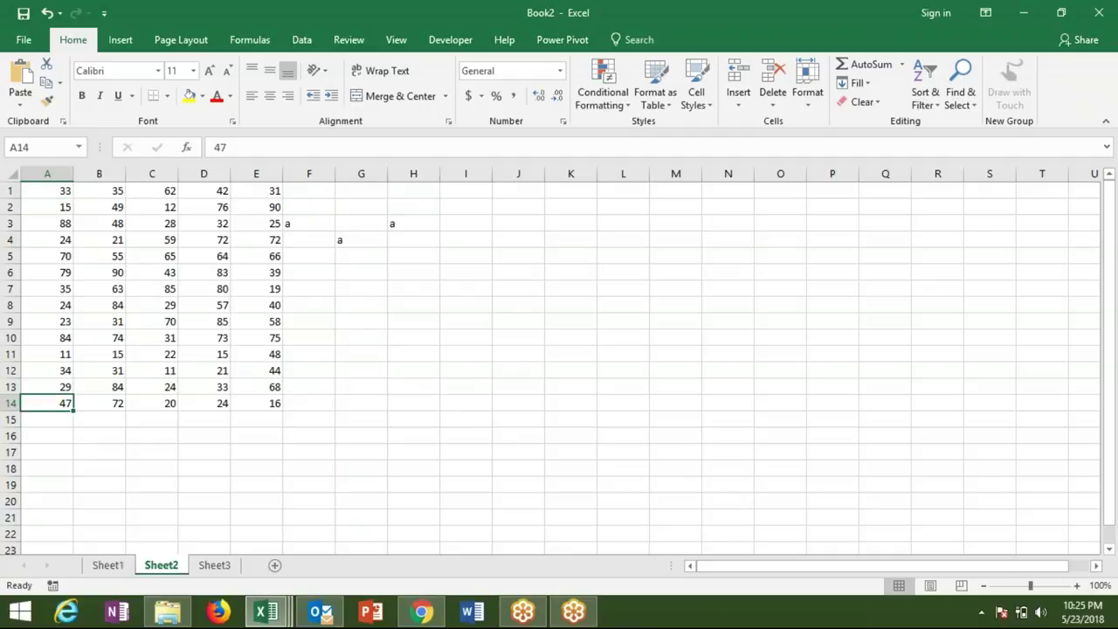
{"action": "key", "text": "ctrl+Right"}
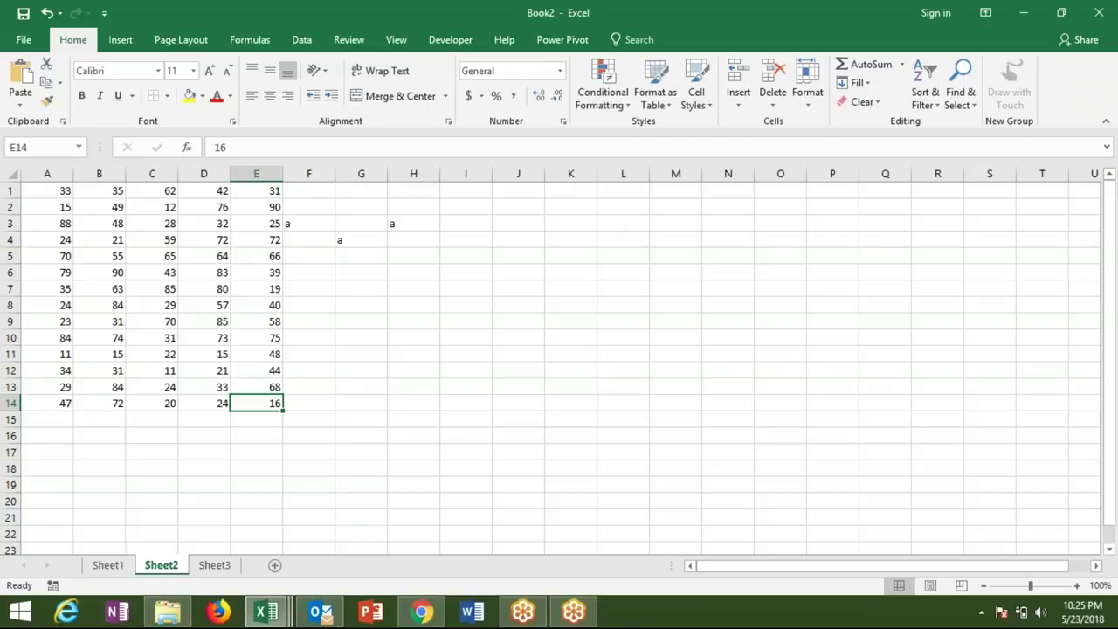
{"action": "key", "text": "ctrl+Up"}
{"action": "key", "text": "ctrl+Left"}
- Repeat the Ctrl+arrow circuit A1, A14, E14, E1, finishing on A14
{"action": "key", "text": "ctrl+Down"}
{"action": "key", "text": "ctrl+Right"}
{"action": "key", "text": "ctrl+Up"}
{"action": "key", "text": "ctrl+Left"}
{"action": "key", "text": "ctrl+Down"}
{"action": "key", "text": "ctrl+Right"}
{"action": "key", "text": "ctrl+Up"}
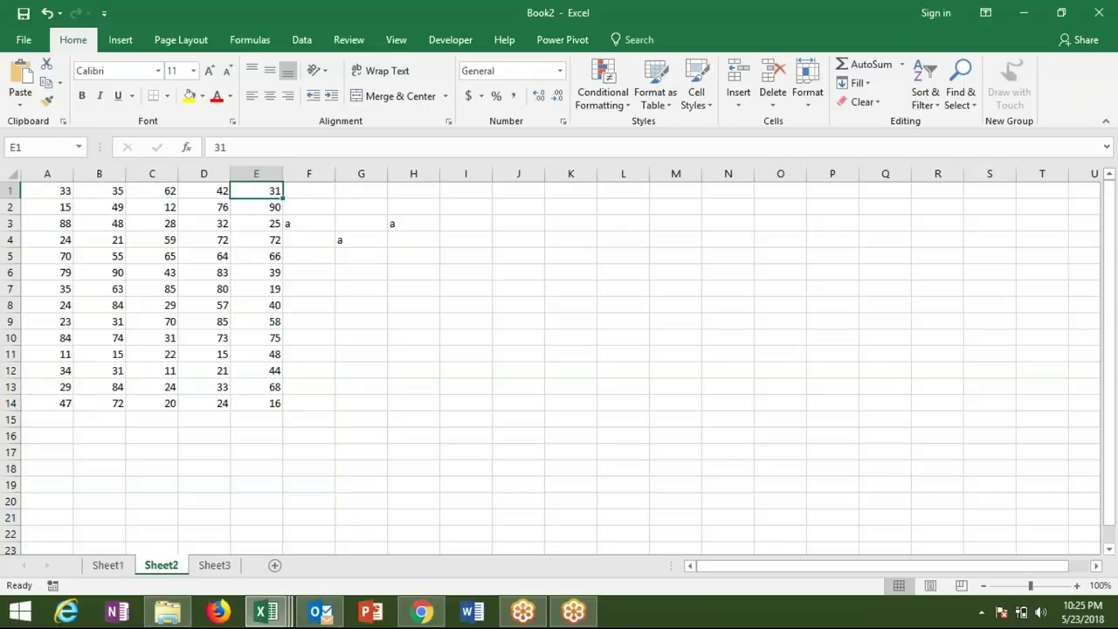
{"action": "key", "text": "ctrl+Left"}
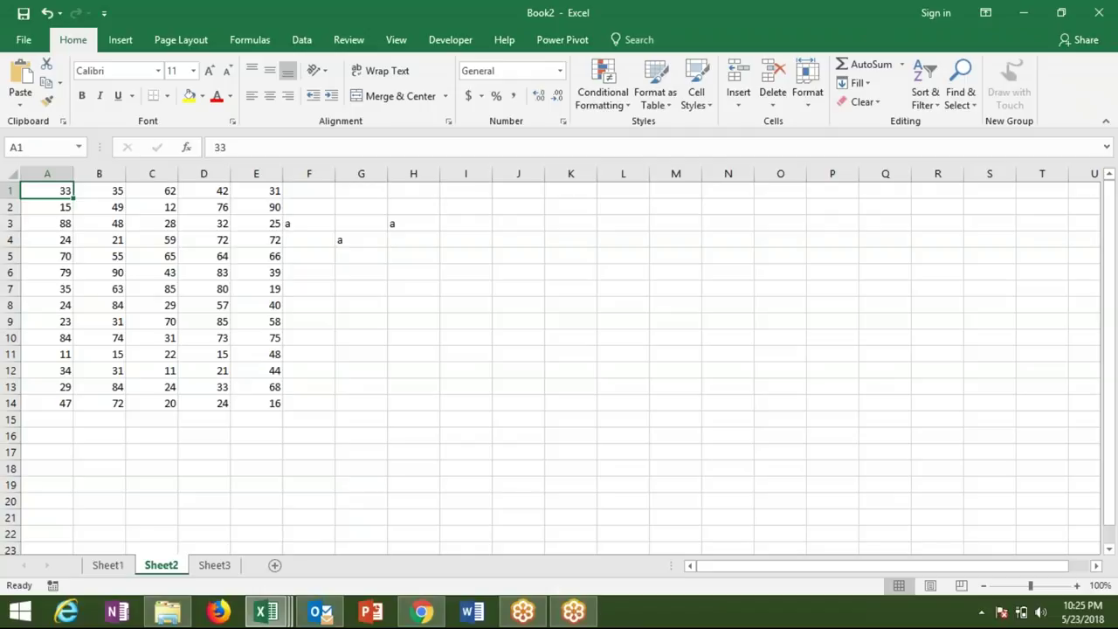
{"action": "key", "text": "ctrl+Down"}
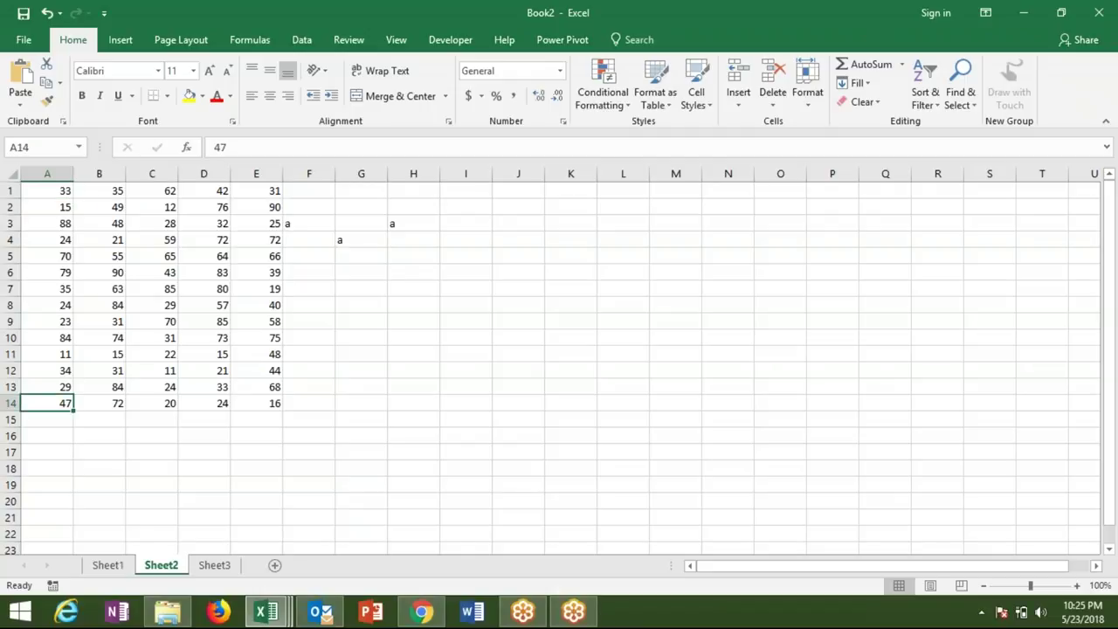
- Write Range("A1").End(xlDown).Select in the macro using IntelliSense
{"action": "key", "text": "alt+F11"}
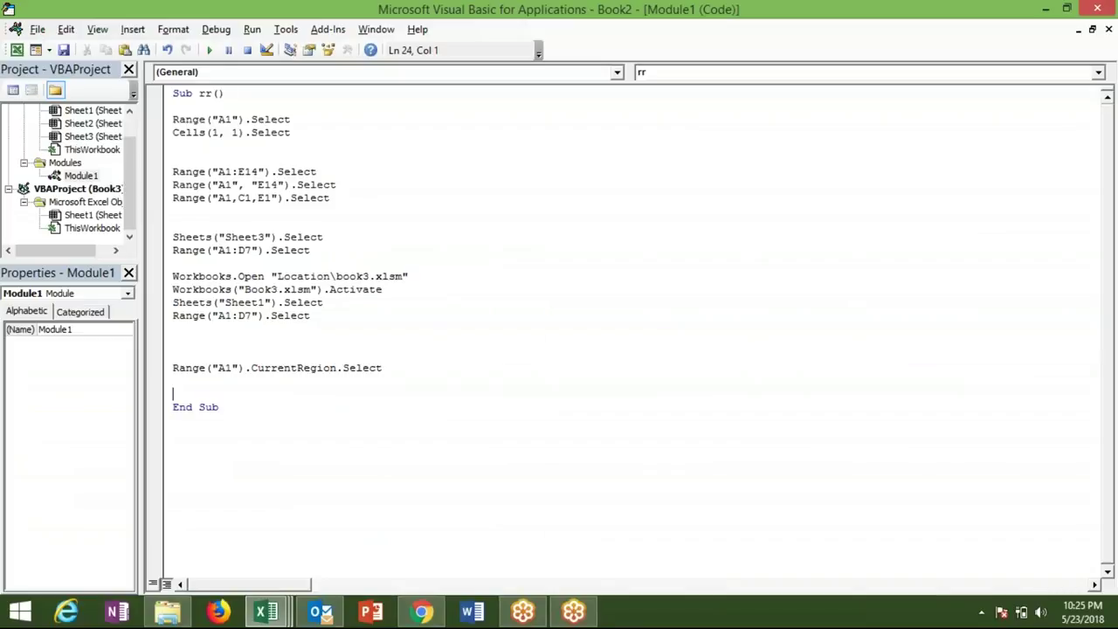
{"action": "type", "text": "range("}
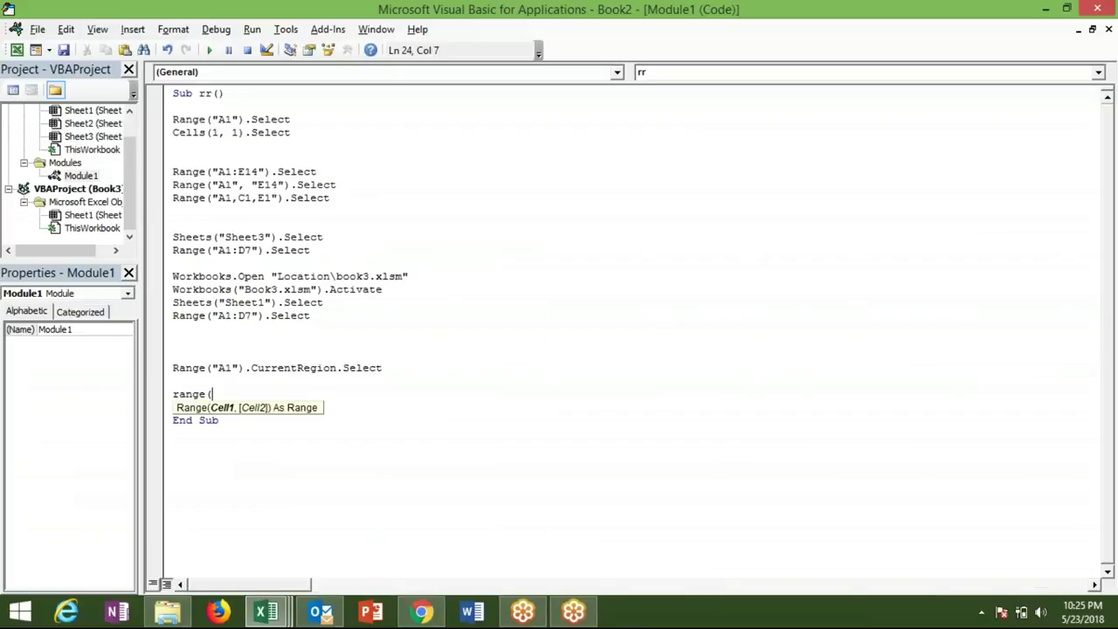
{"action": "type", "text": "\"A1"}
{"action": "key", "text": "BackSpace"}
{"action": "type", "text": "1\""}
{"action": "type", "text": ").End("}
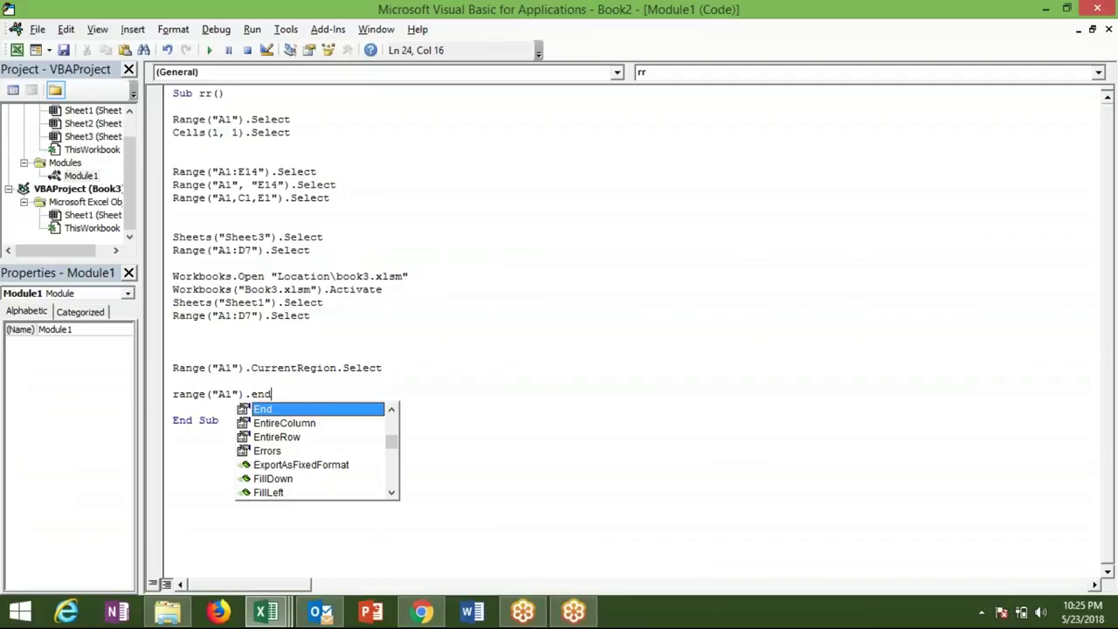
{"action": "key", "text": "Tab"}
{"action": "type", "text": "("}
{"action": "type", "text": "x"}
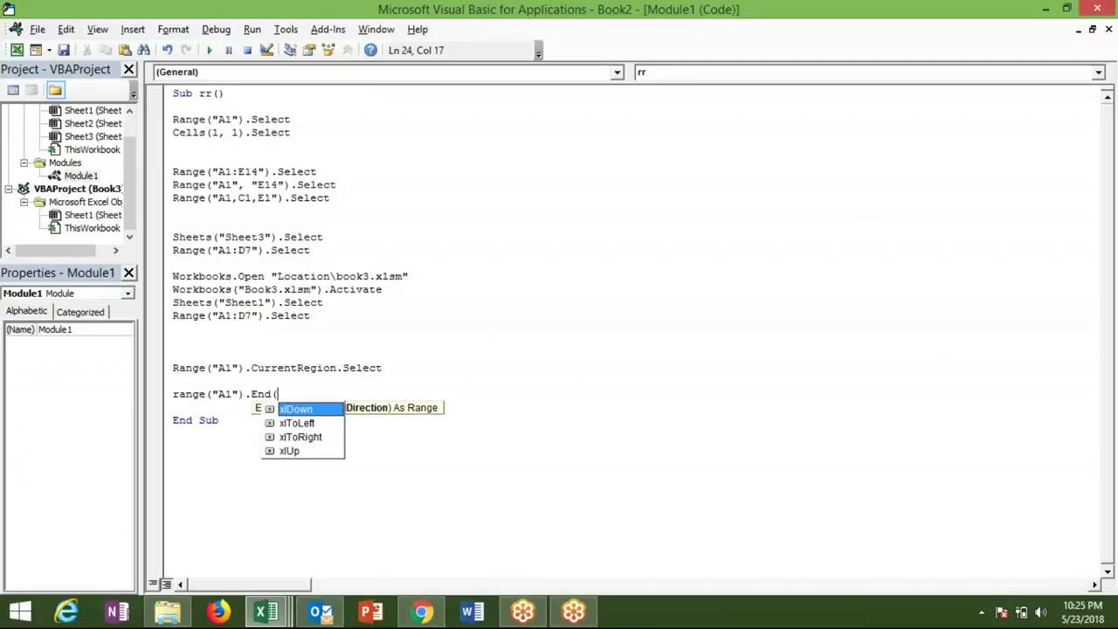
{"action": "key", "text": "Tab"}
{"action": "type", "text": ")"}
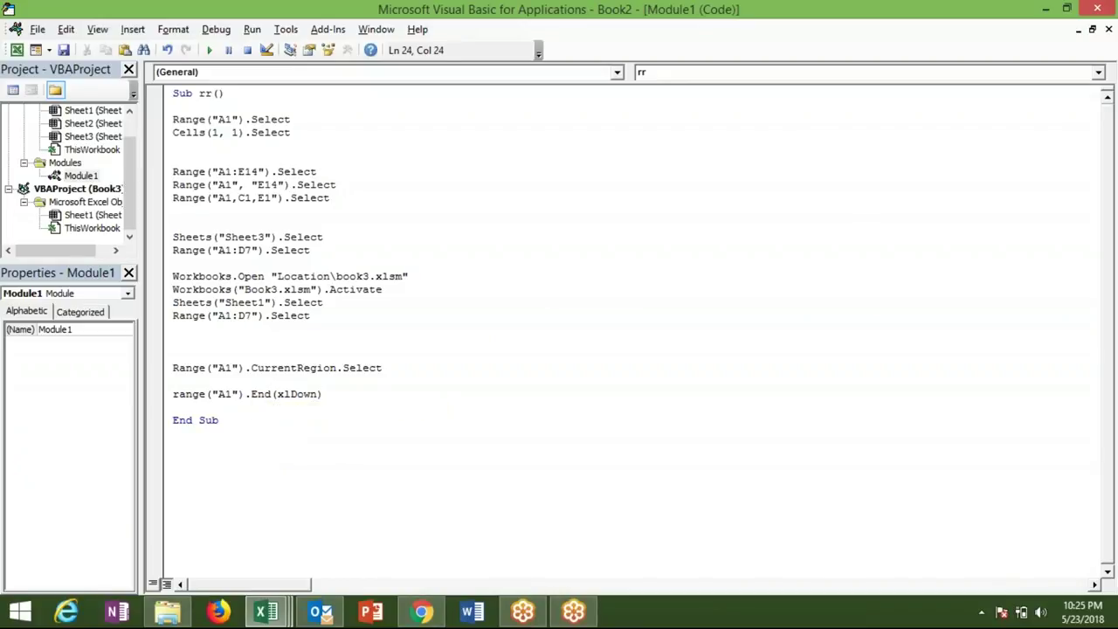
{"action": "type", "text": ".se"}
{"action": "key", "text": "Tab"}
{"action": "key", "text": "Return"}
- After checking the last row in Excel, add Range("A14").End(xlUp).Select below it
{"action": "type", "text": "range"}
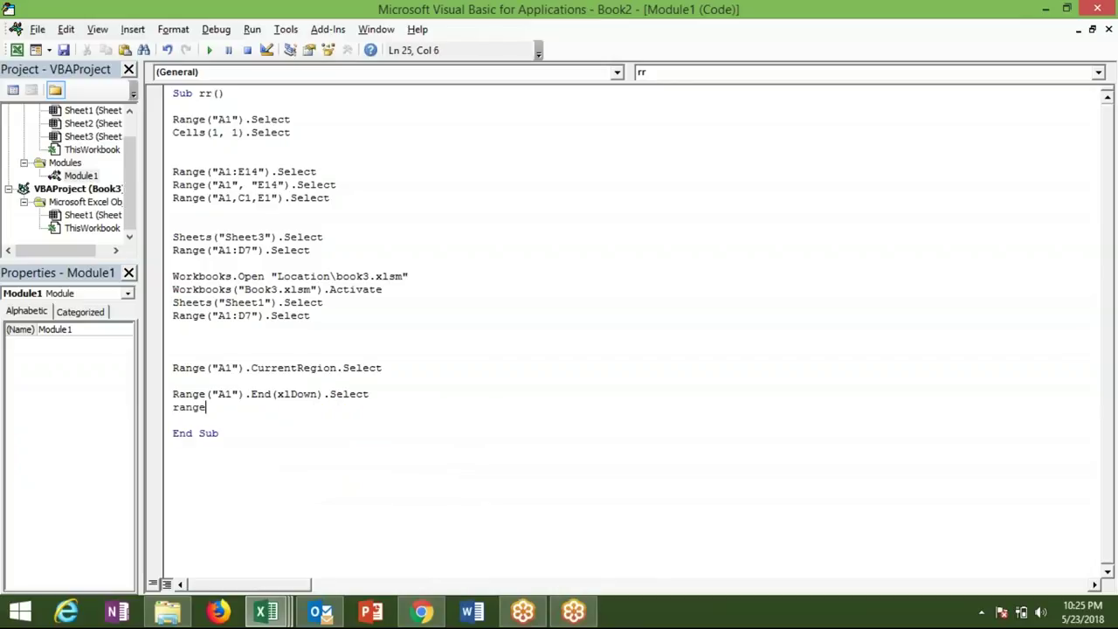
{"action": "type", "text": "(\""}
{"action": "key", "text": "alt+F11"}
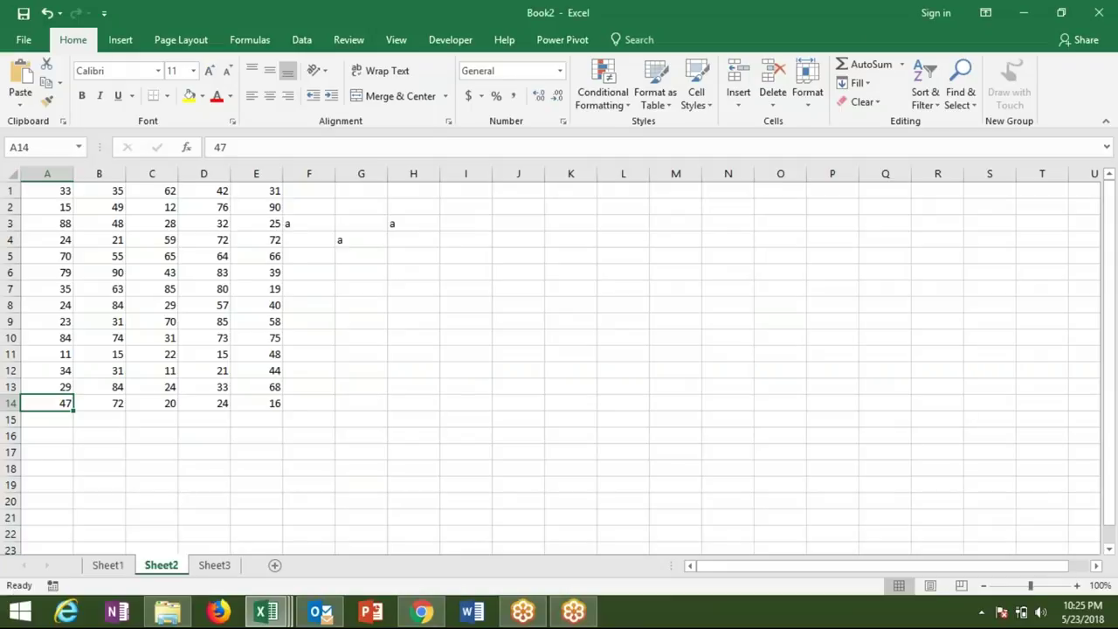
{"action": "key", "text": "alt+F11"}
{"action": "type", "text": "A14\")"}
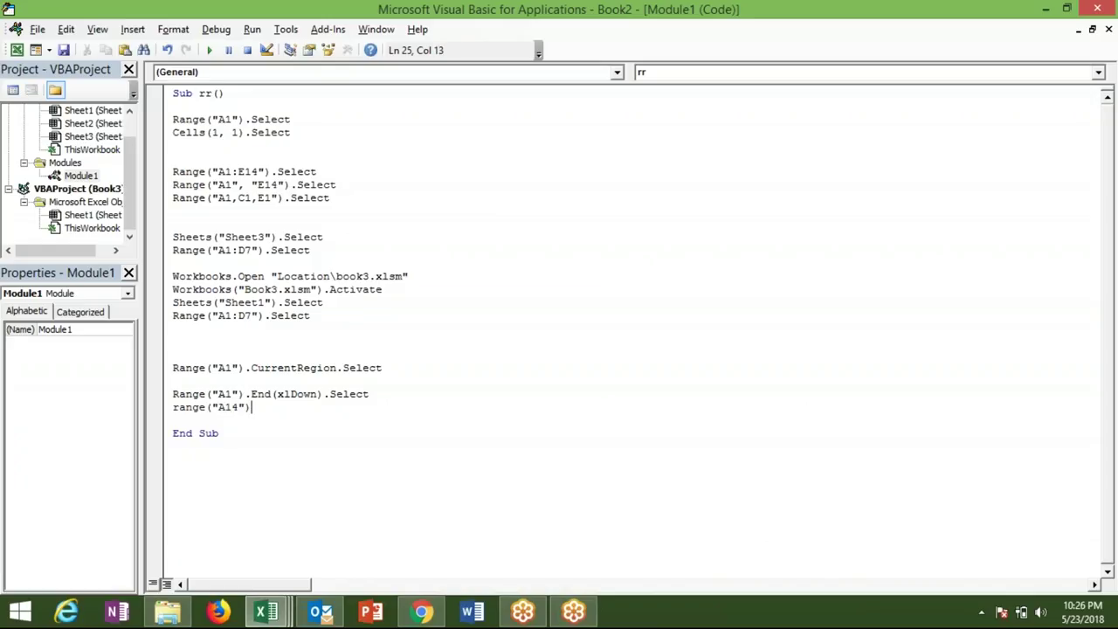
{"action": "type", "text": ".End"}
{"action": "type", "text": "("}
{"action": "key", "text": "Down"}
{"action": "key", "text": "Down"}
{"action": "key", "text": "Down"}
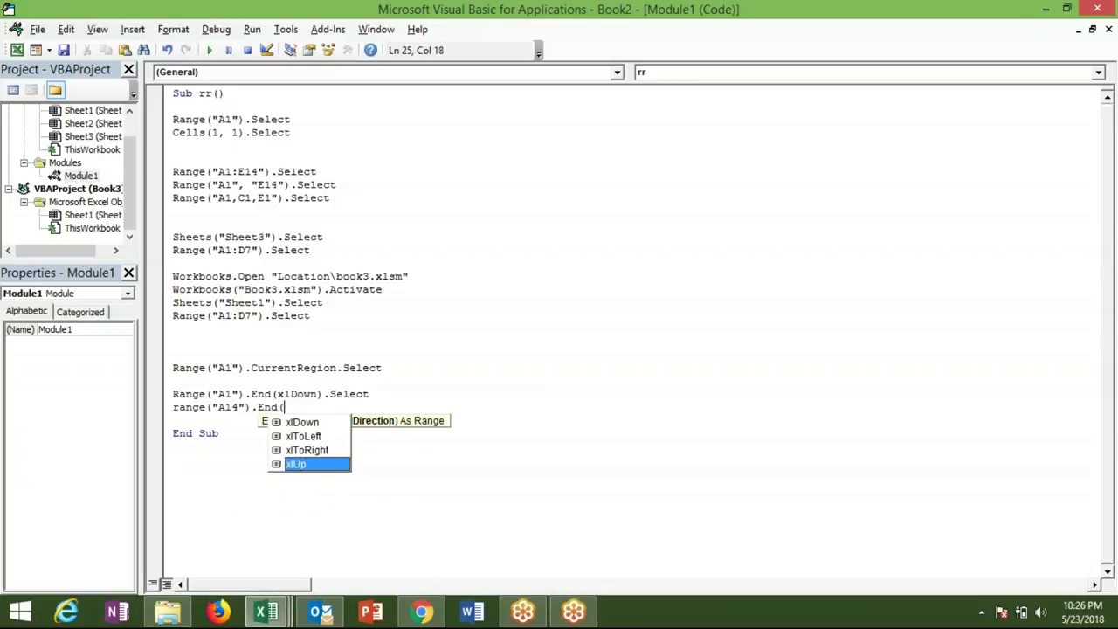
{"action": "key", "text": "Tab"}
{"action": "type", "text": ").s"}
{"action": "key", "text": "Tab"}
{"action": "key", "text": "Return"}
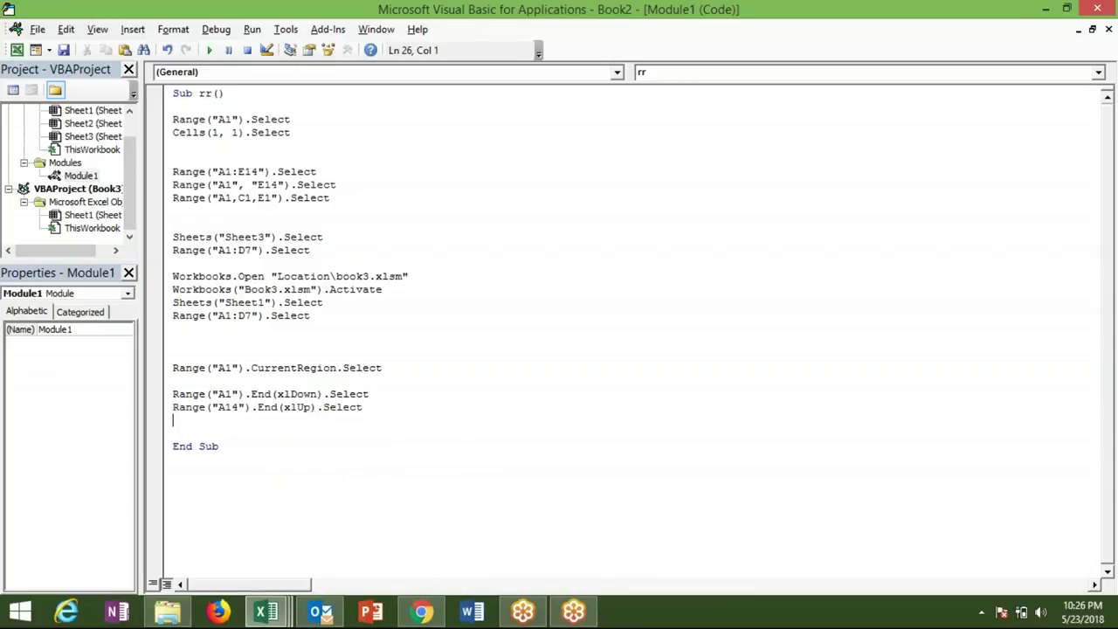
{"action": "key", "text": "alt+Tab"}
- Check in Excel that column A's data runs from A1 down to A14
{"action": "left_click", "coordinate": [47, 190]}
{"action": "key", "text": "ctrl+Down"}
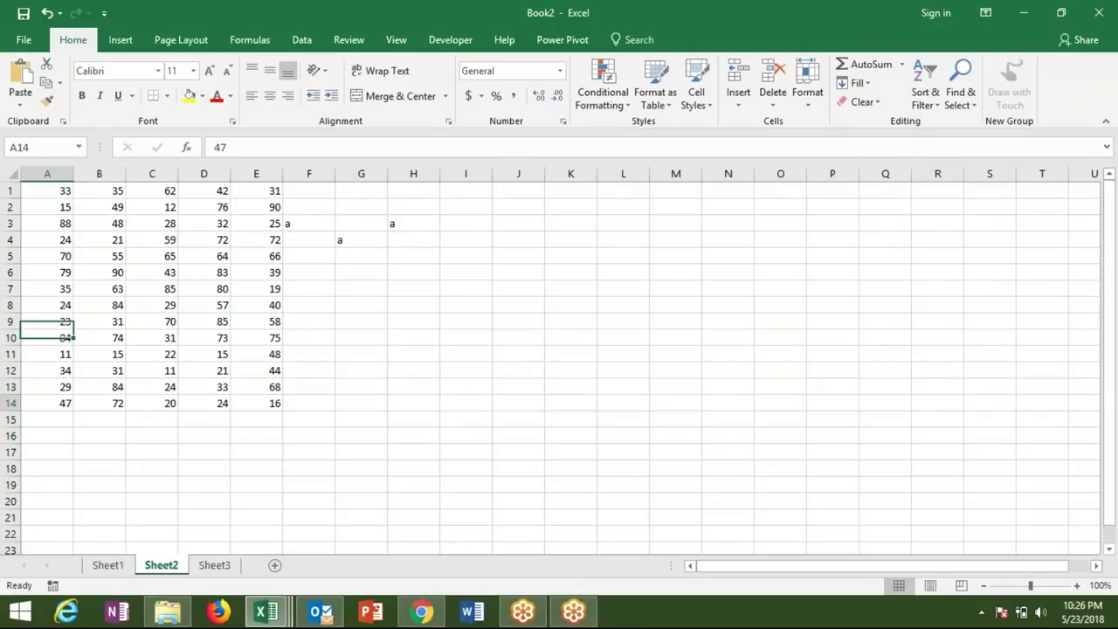
{"action": "key", "text": "ctrl+Up"}
{"action": "key", "text": "Down"}
{"action": "key", "text": "Down"}
{"action": "key", "text": "Down"}
{"action": "key", "text": "Down"}
- Select the xlDown and xlUp lines in the macro and add blank lines before End Sub
{"action": "key", "text": "Down"}
{"action": "key", "text": "Down"}
{"action": "key", "text": "Down"}
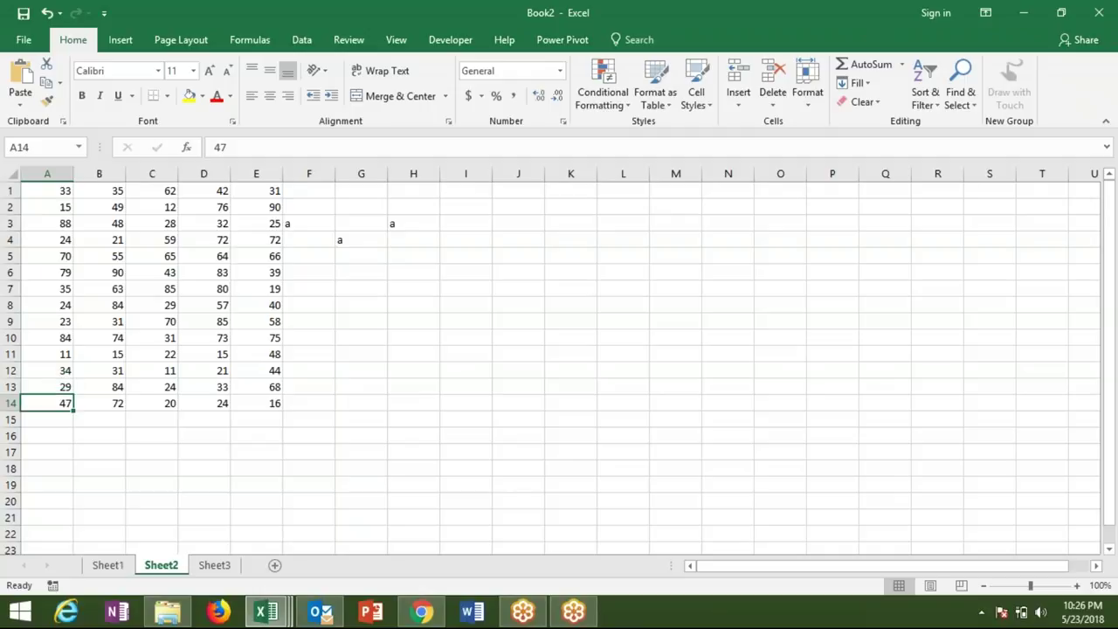
{"action": "key", "text": "alt+F11"}
{"action": "key", "text": "Up"}
{"action": "key", "text": "Down"}
{"action": "key", "text": "shift+Down"}
{"action": "key", "text": "Up"}
{"action": "key", "text": "Up"}
{"action": "key", "text": "Down"}
{"action": "key", "text": "shift+Down"}
{"action": "key", "text": "Down"}
{"action": "key", "text": "Down"}
{"action": "key", "text": "Return"}
{"action": "key", "text": "Return"}
{"action": "key", "text": "Up"}
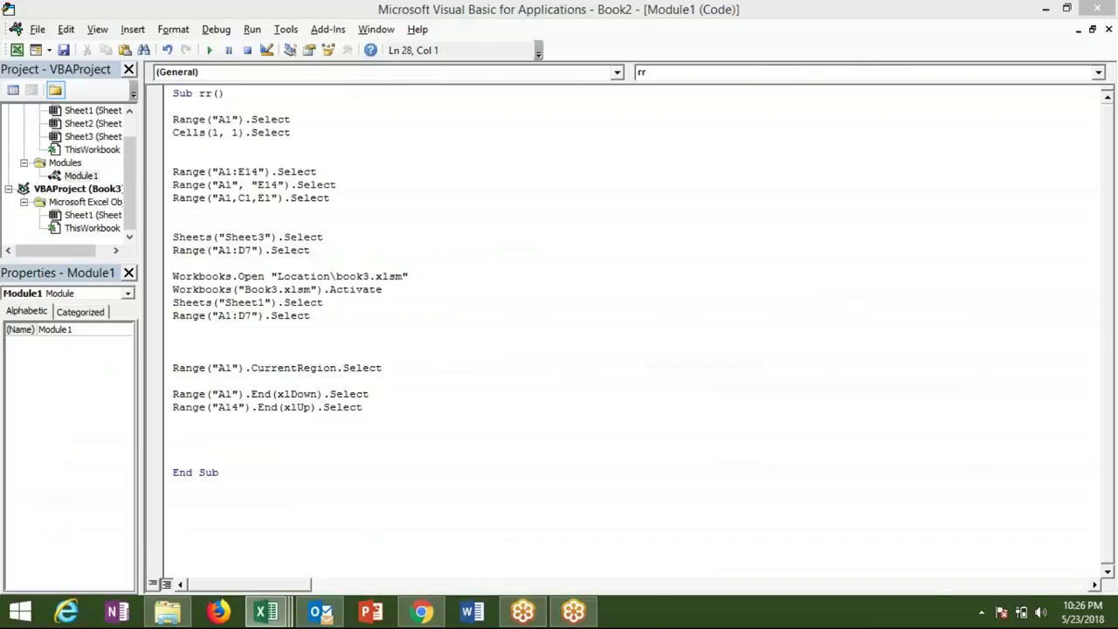
- Recheck in Excel that column A ends at A14, then return to the code
{"action": "key", "text": "alt+F11"}
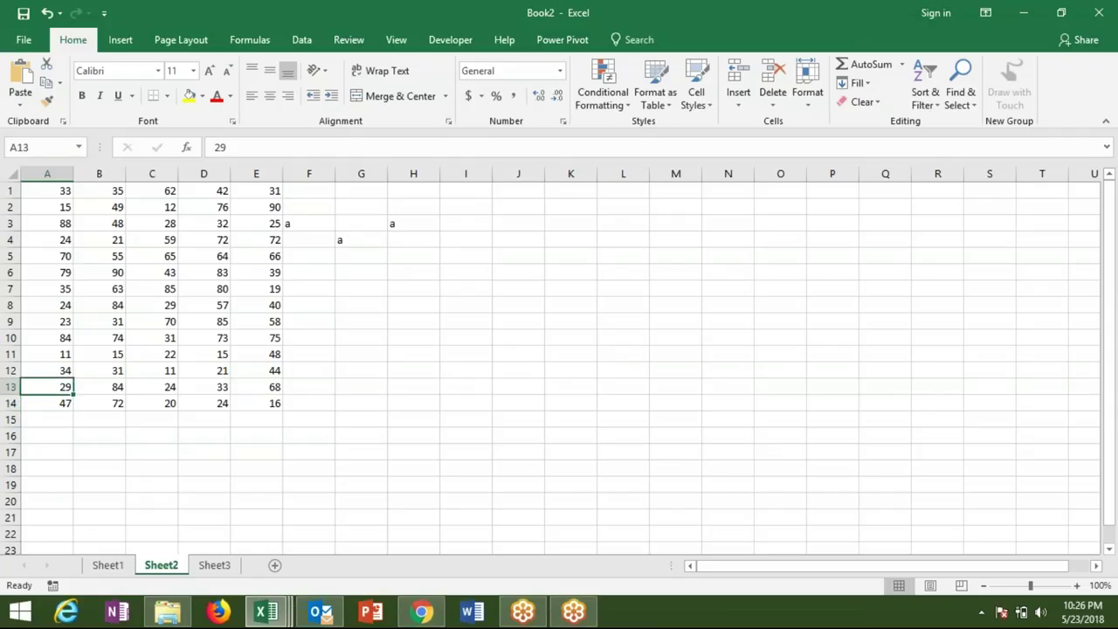
{"action": "key", "text": "ctrl+Up"}
{"action": "key", "text": "Down"}
{"action": "key", "text": "Up"}
{"action": "key", "text": "Down"}
{"action": "key", "text": "Down"}
{"action": "key", "text": "ctrl+Down"}
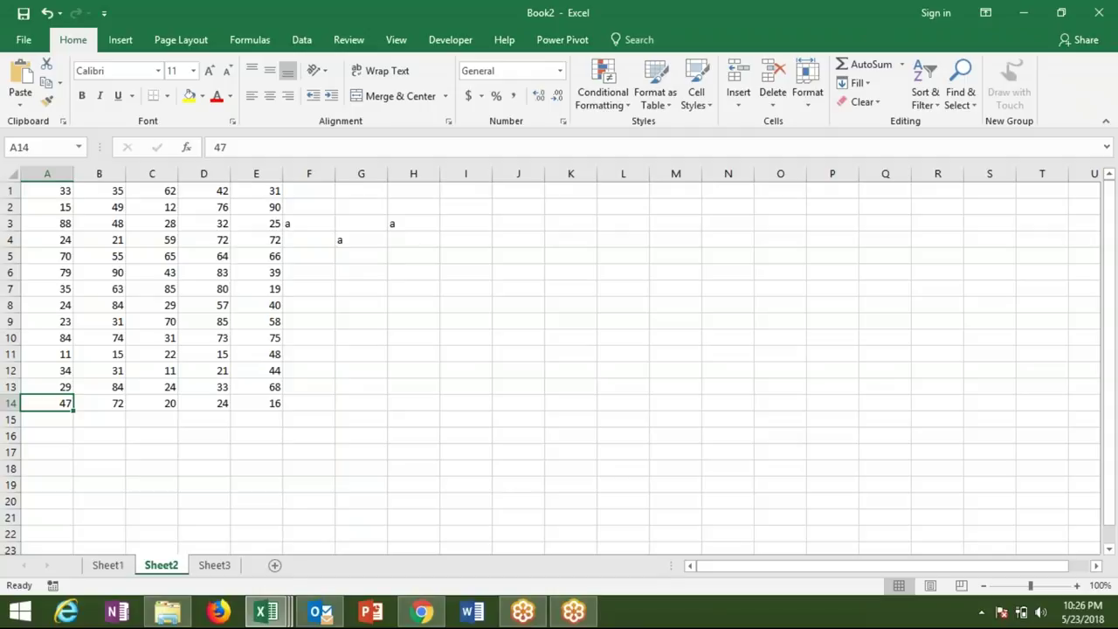
{"action": "key", "text": "alt+Tab"}
- From A1, extend the selection across row 1, then to the last used cell, dismissing Quick Analysis
{"action": "key", "text": "Up"}
{"action": "key", "text": "Up"}
{"action": "key", "text": "Up"}
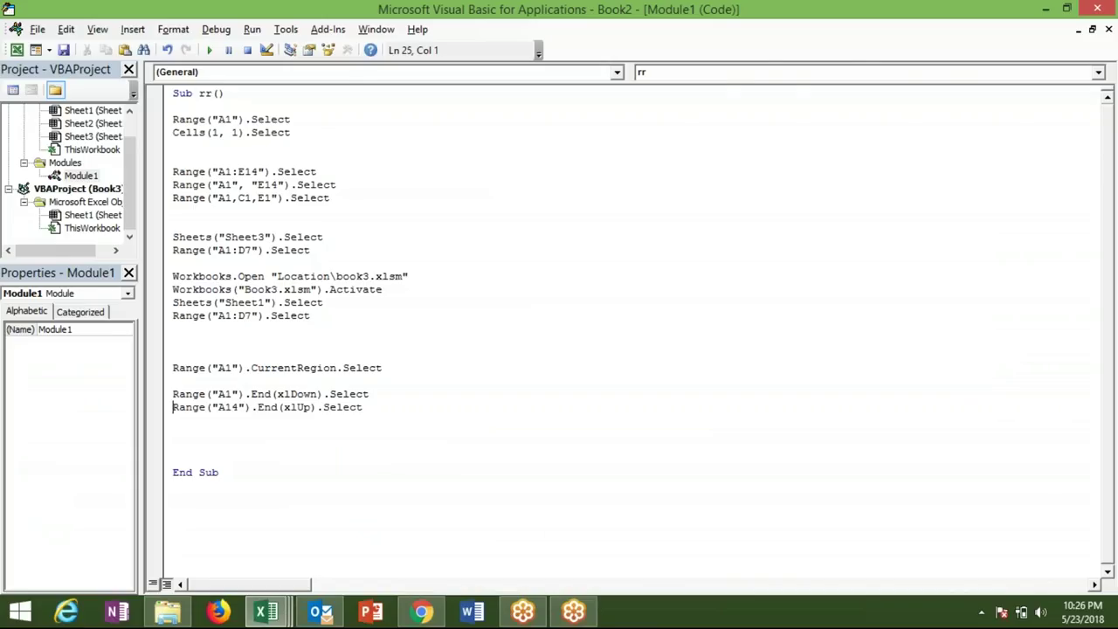
{"action": "key", "text": "alt+Tab"}
{"action": "key", "text": "Up"}
{"action": "key", "text": "Up"}
{"action": "key", "text": "alt+Tab"}
{"action": "key", "text": "alt+Tab"}
{"action": "key", "text": "ctrl+Up"}
{"action": "key", "text": "ctrl+shift+Right"}
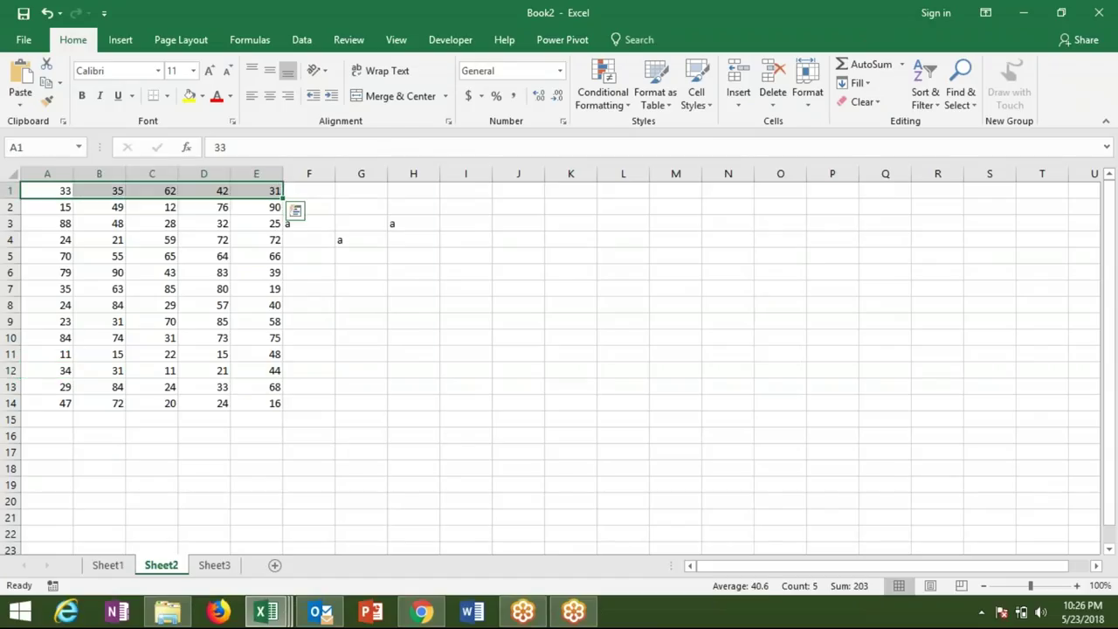
{"action": "key", "text": "ctrl+shift+End"}
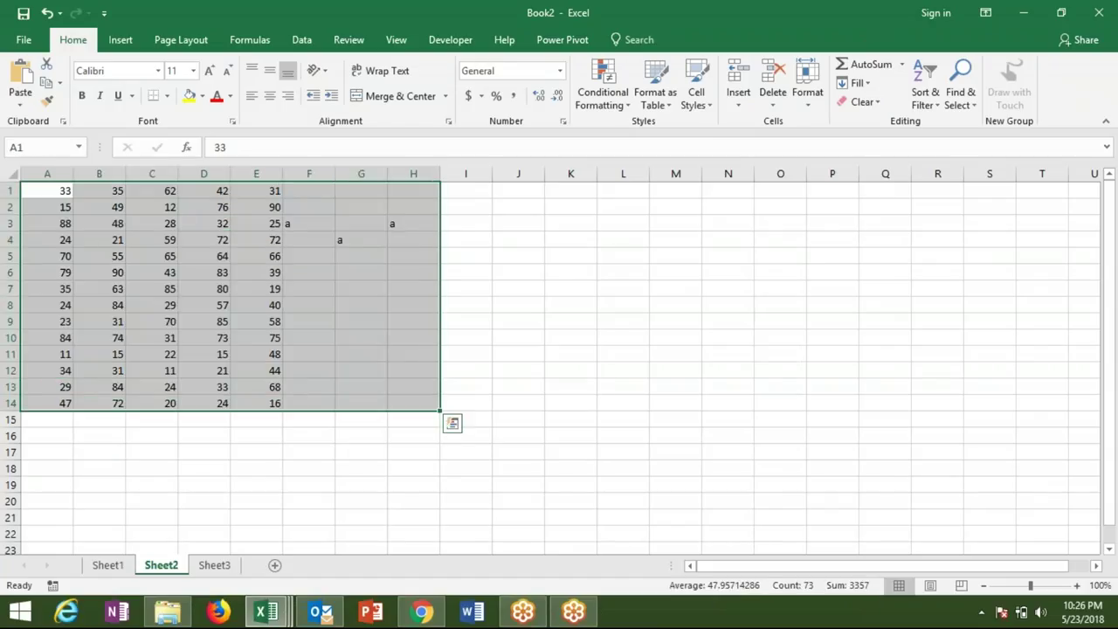
{"action": "key", "text": "ctrl+q"}
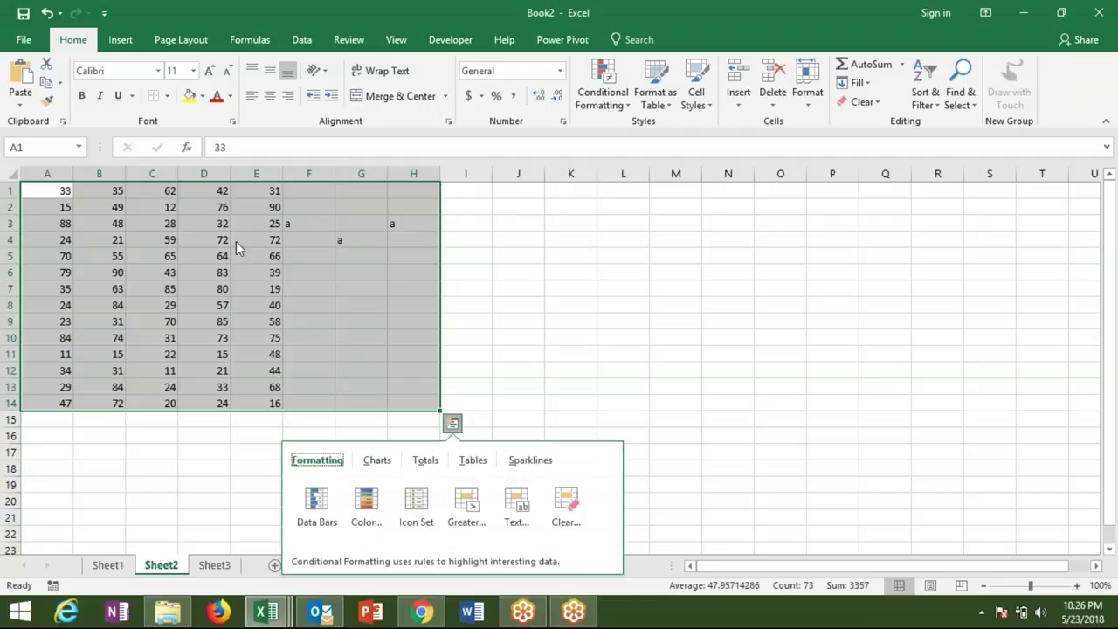
{"action": "left_click", "coordinate": [236, 241]}
{"action": "key", "text": "alt+Tab"}
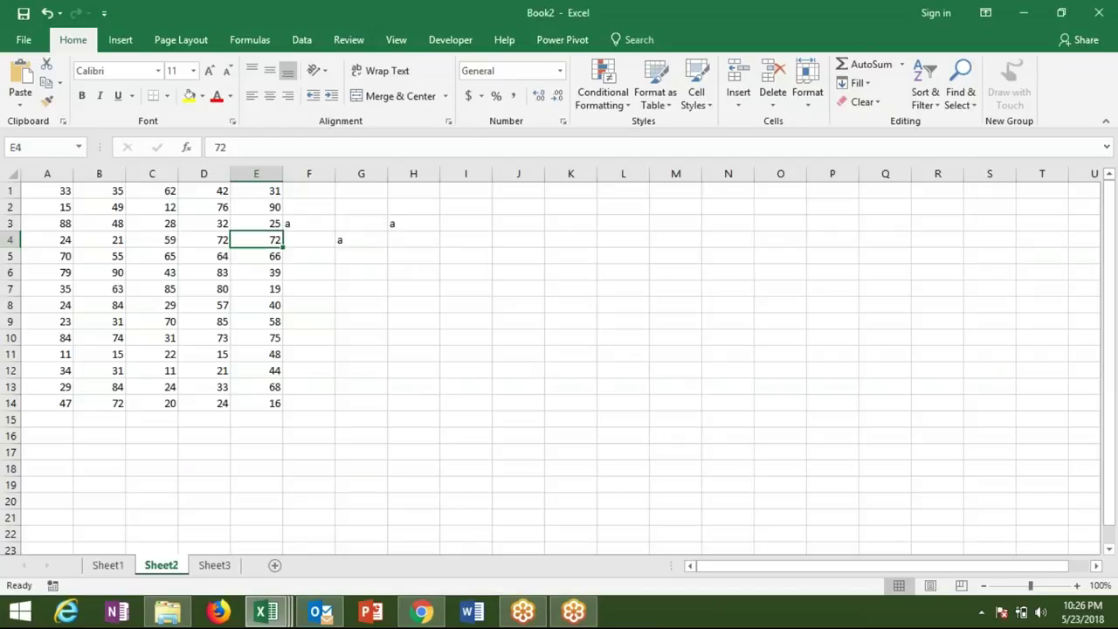
- Select A1:E14 from A1 with Ctrl+Shift+Right and Ctrl+Shift+Down, then add a blank macro line
{"action": "key", "text": "ctrl+Up"}
{"action": "key", "text": "ctrl+Left"}
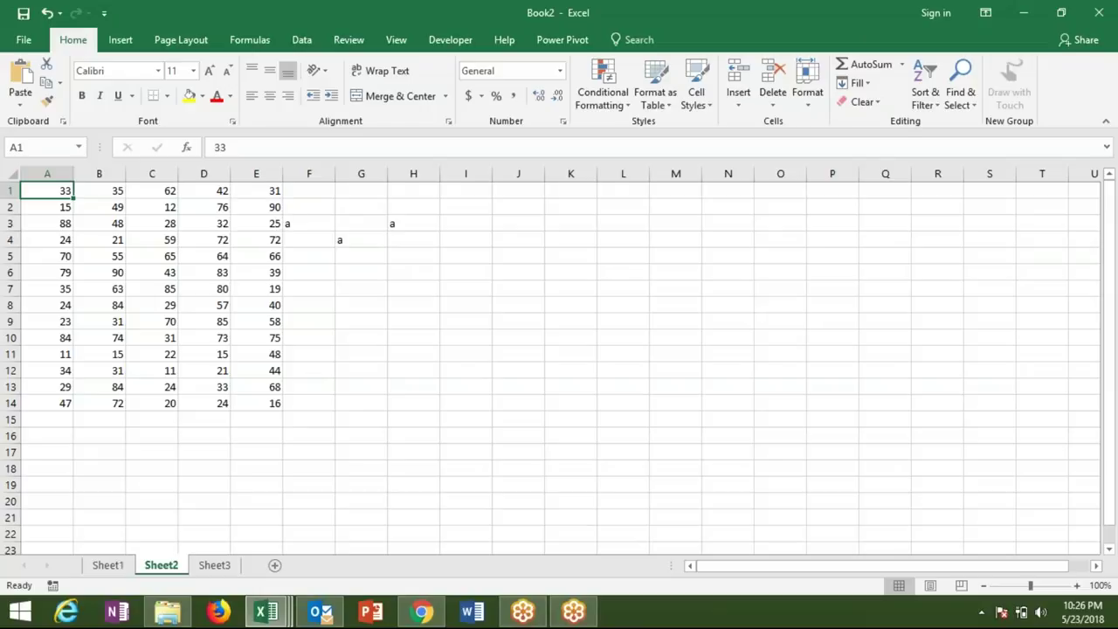
{"action": "key", "text": "ctrl+shift+Right"}
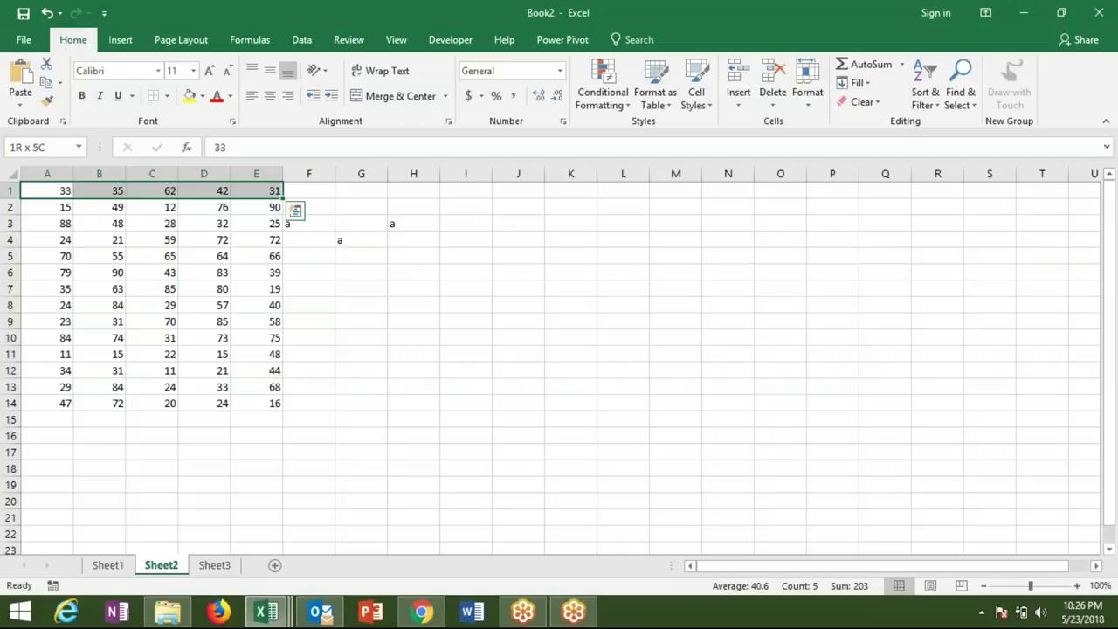
{"action": "key", "text": "ctrl+shift+Down"}
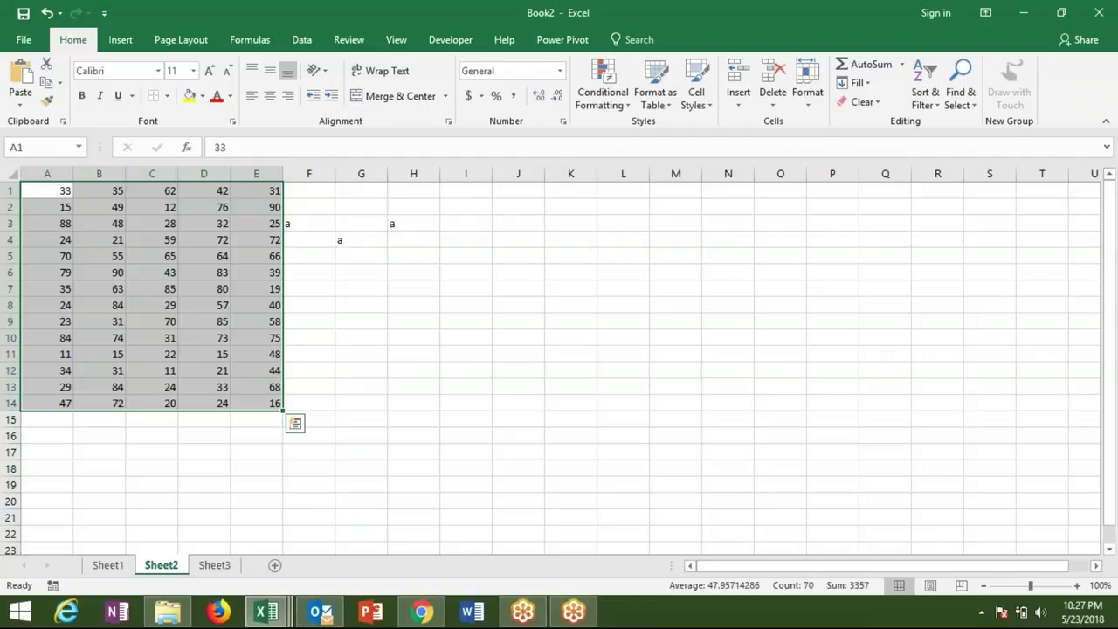
{"action": "key", "text": "alt+F11"}
{"action": "key", "text": "Down"}
{"action": "key", "text": "Down"}
{"action": "key", "text": "Return"}
- Enter Range("A1", Range("A1").End(xlToRight)).Select using IntelliSense for End, xlToRight and Select
{"action": "type", "text": "range("}
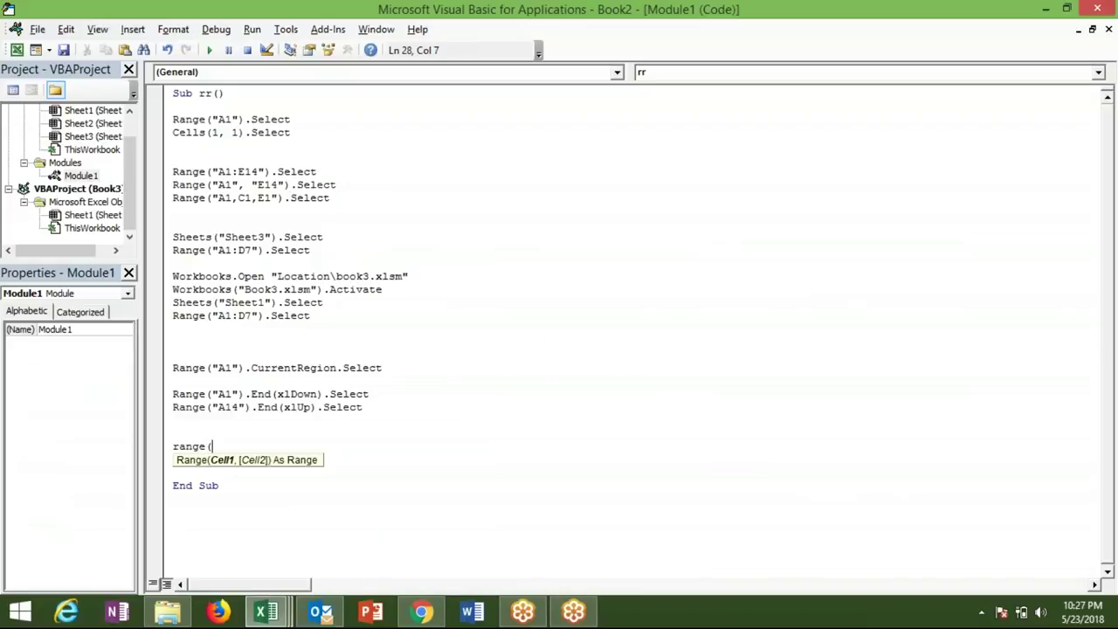
{"action": "type", "text": "\"A1"}
{"action": "type", "text": "\","}
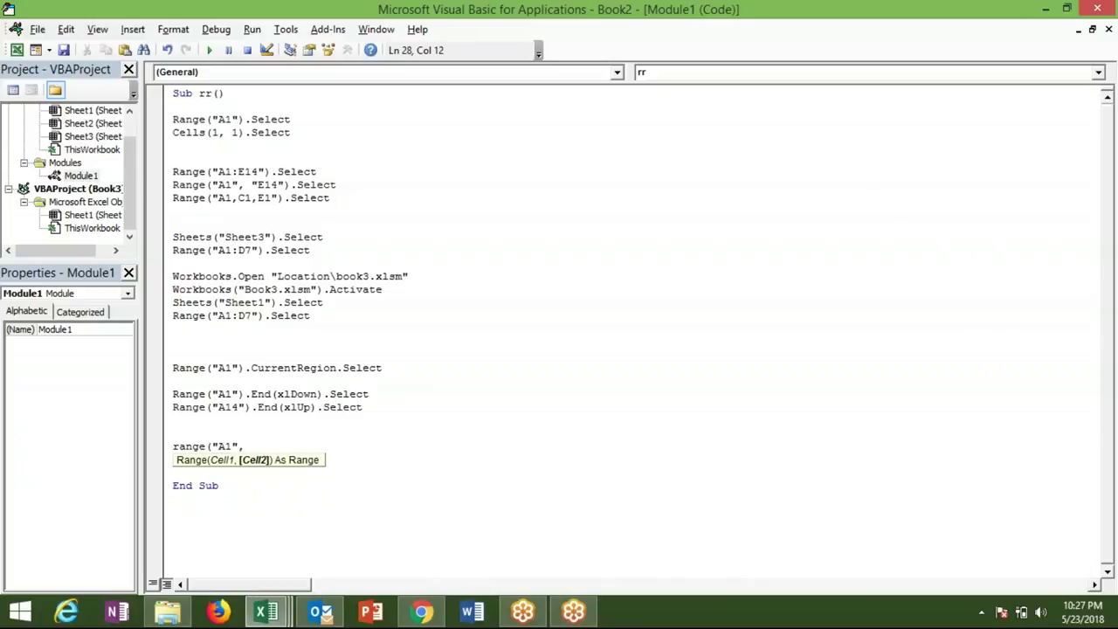
{"action": "type", "text": "range(\"A1\").end"}
{"action": "key", "text": "Tab"}
{"action": "type", "text": "("}
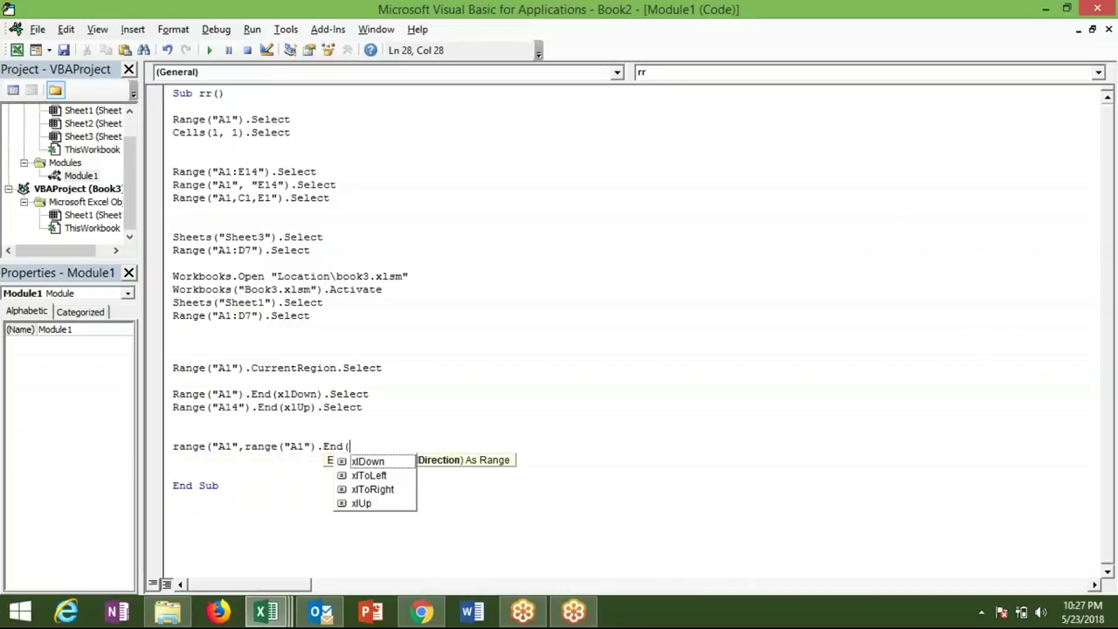
{"action": "key", "text": "Down"}
{"action": "key", "text": "Down"}
{"action": "key", "text": "Tab"}
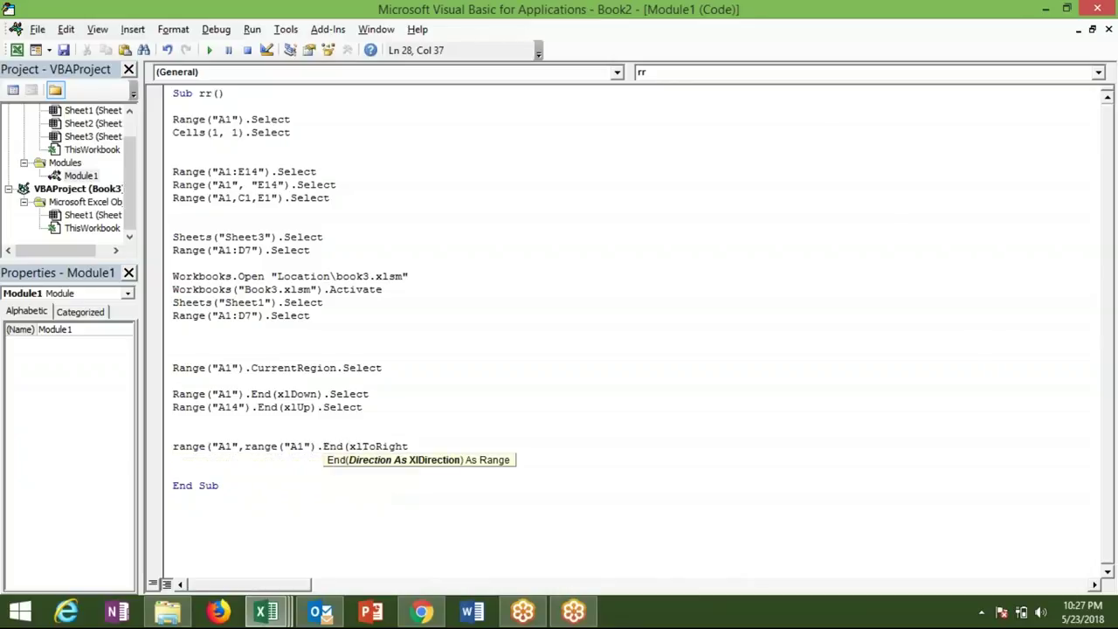
{"action": "type", "text": ")."}
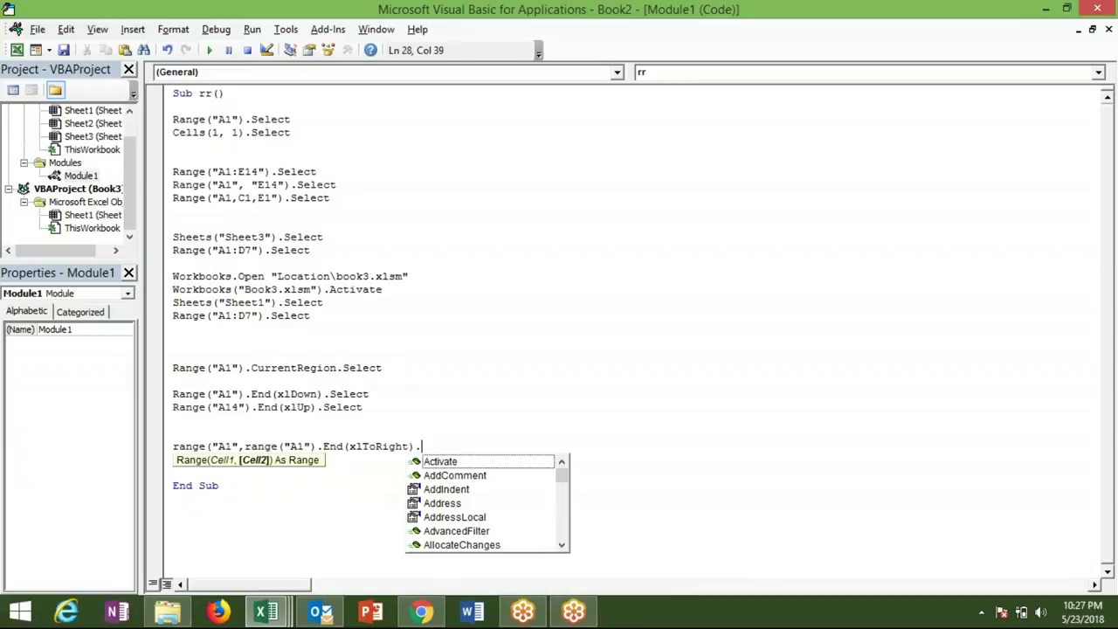
{"action": "key", "text": "BackSpace"}
{"action": "type", "text": ").s"}
{"action": "key", "text": "Tab"}
{"action": "key", "text": "Return"}
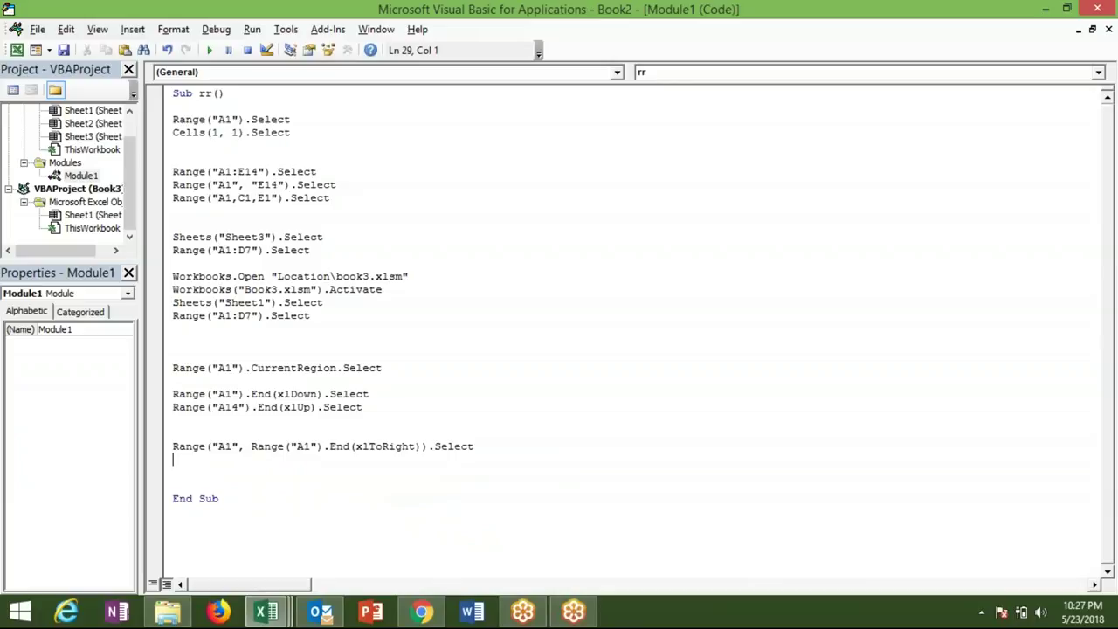
- Set a breakpoint on the Range("A1", "E14") line and point out cells E1 to G1 in Excel
{"action": "left_click", "coordinate": [155, 186]}
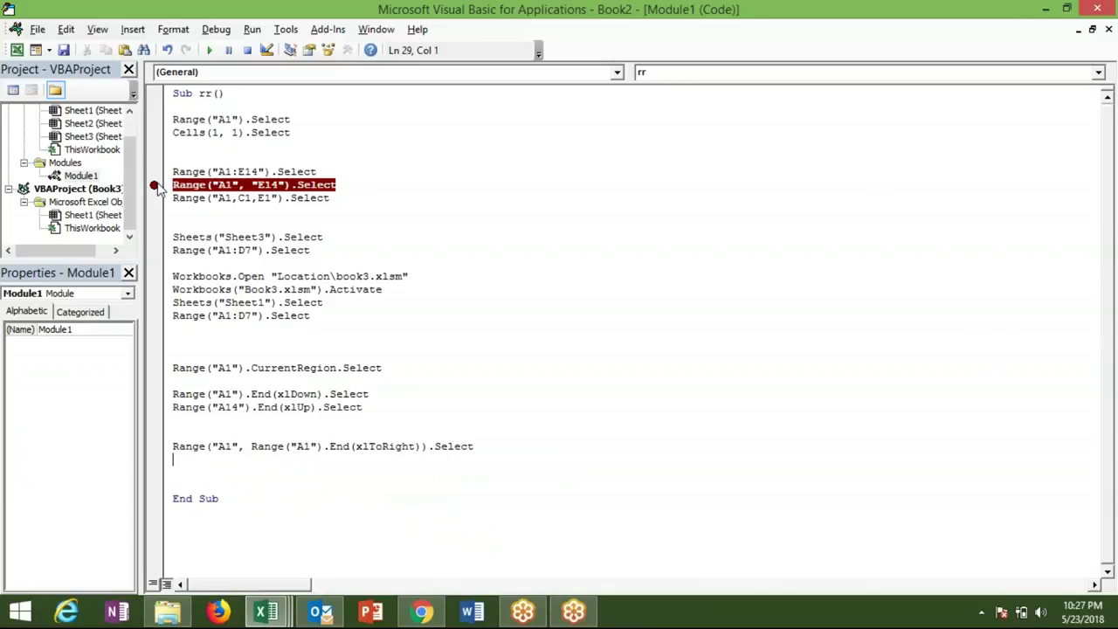
{"action": "double_click", "coordinate": [224, 186]}
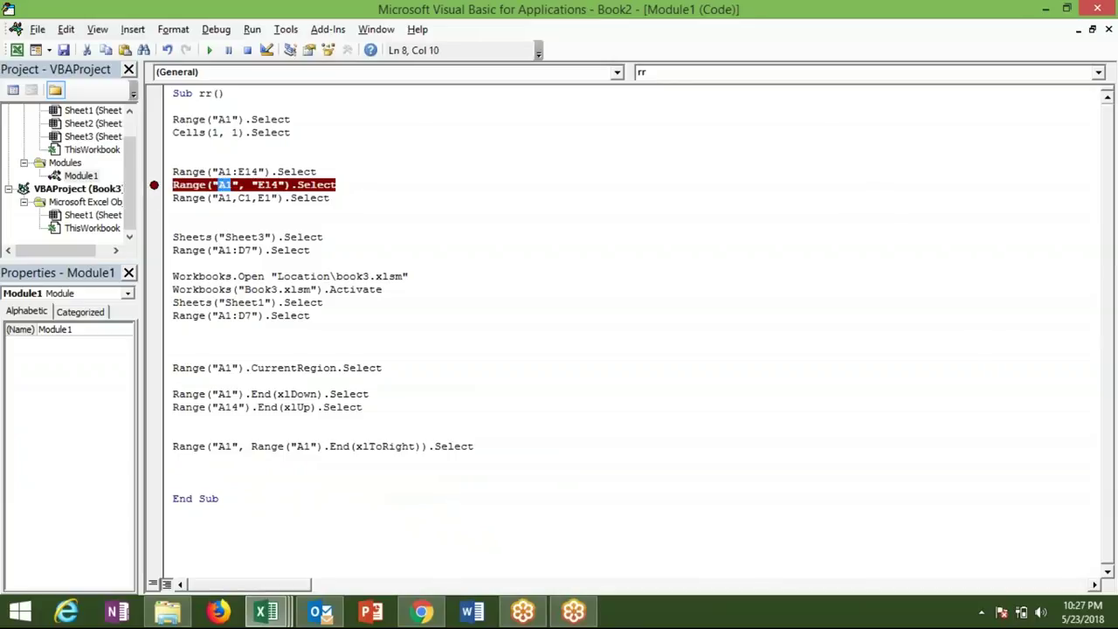
{"action": "double_click", "coordinate": [266, 185]}
{"action": "key", "text": "alt+Tab"}
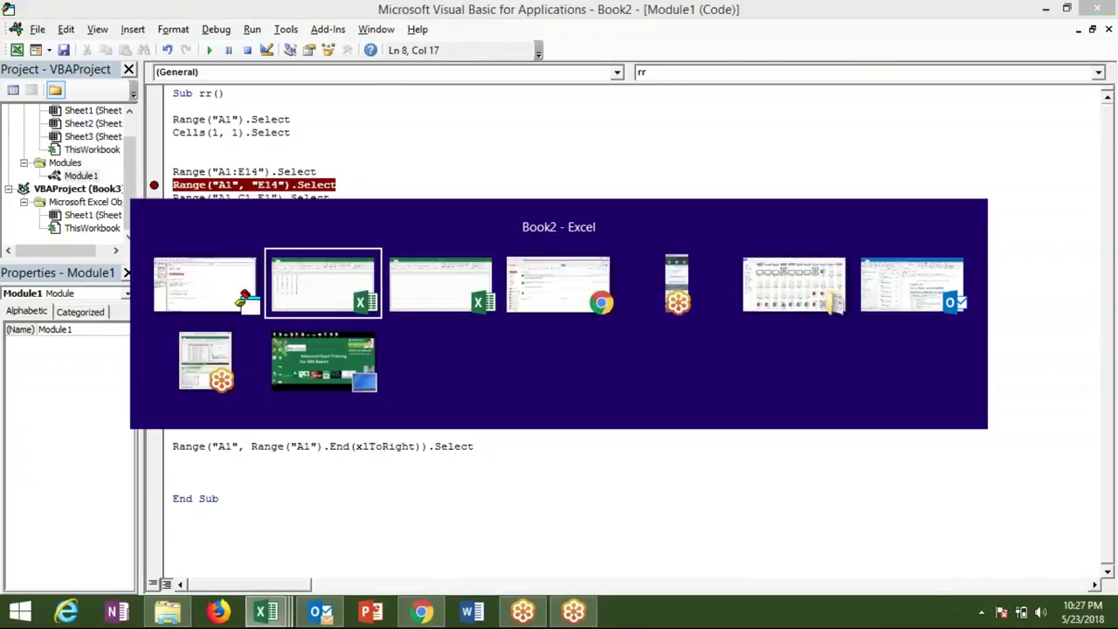
{"action": "left_click", "coordinate": [256, 192]}
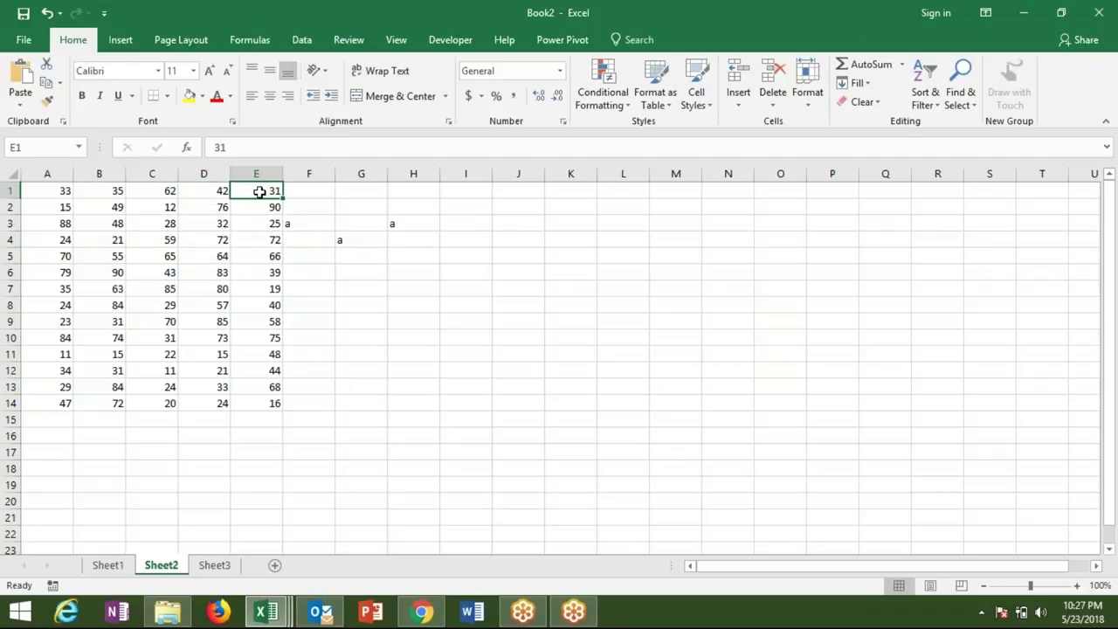
{"action": "left_click", "coordinate": [306, 190]}
{"action": "left_click", "coordinate": [367, 190]}
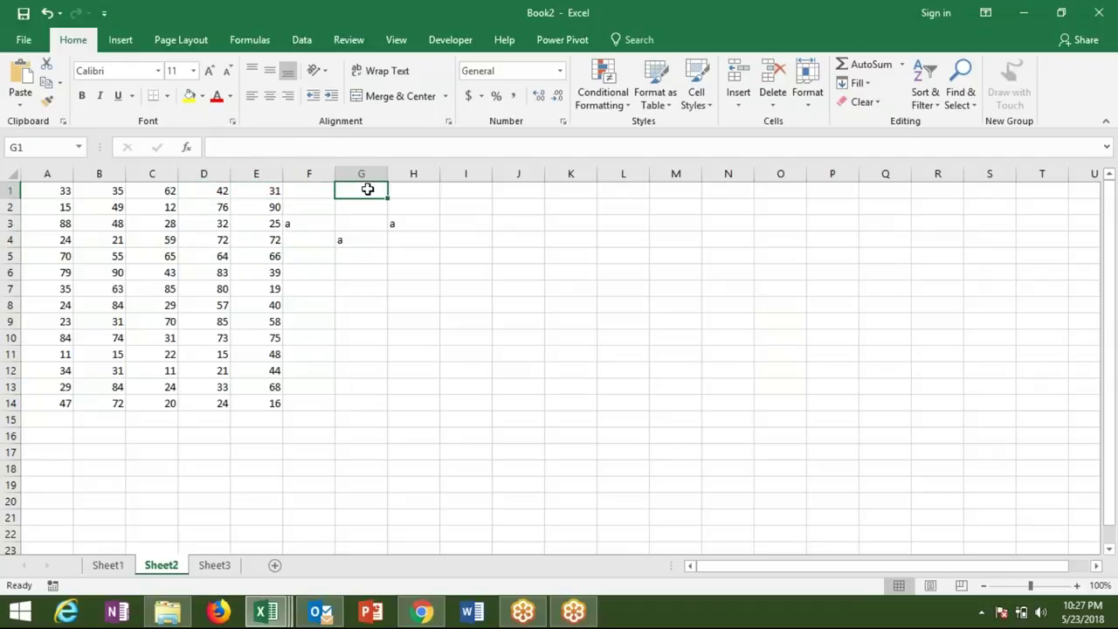
- Highlight the A1 argument and the inner Range("A1").End(xlToRight) expression in the last line
{"action": "key", "text": "alt+Tab"}
{"action": "left_click", "coordinate": [226, 446]}
{"action": "double_click", "coordinate": [225, 447]}
{"action": "left_click", "coordinate": [225, 447]}
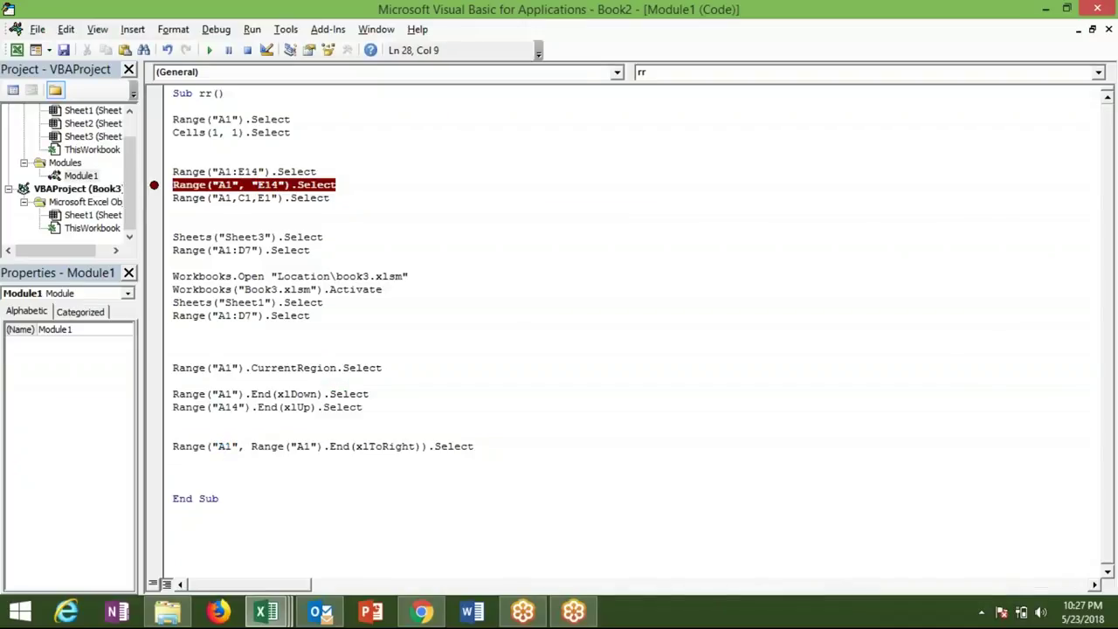
{"action": "double_click", "coordinate": [223, 446]}
{"action": "left_click", "coordinate": [252, 447]}
{"action": "left_click_drag", "start_coordinate": [251, 446], "coordinate": [424, 450]}
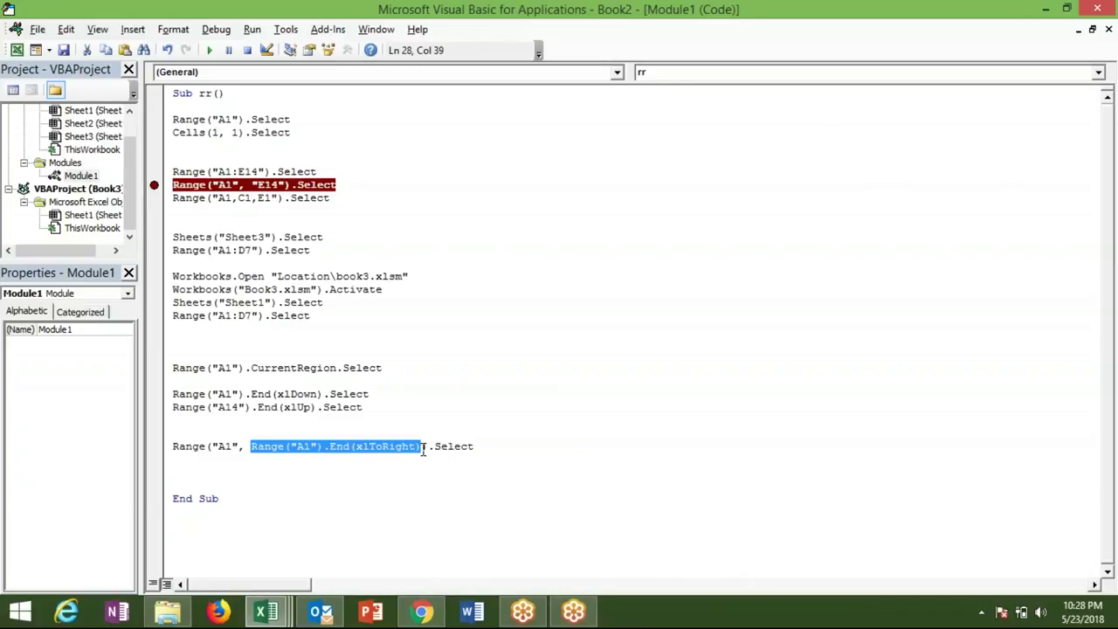
- Select A1:E1 in Excel with Ctrl+Left and Ctrl+Shift+Right, comparing it with the code
{"action": "key", "text": "alt+F11"}
{"action": "key", "text": "ctrl+Left"}
{"action": "key", "text": "ctrl+Left"}
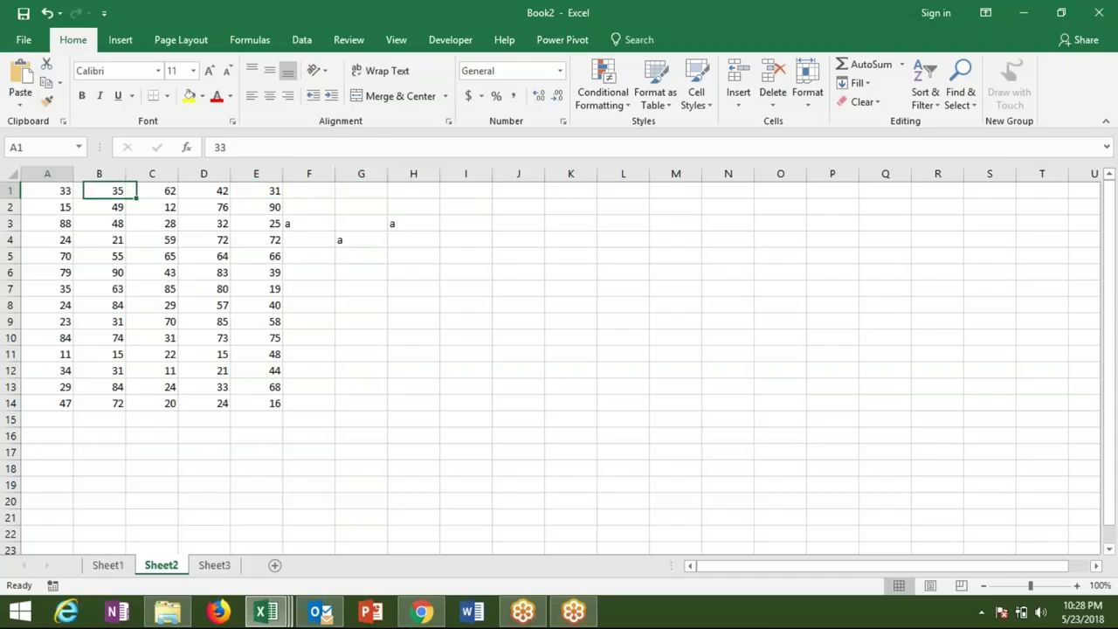
{"action": "key", "text": "ctrl+shift+Right"}
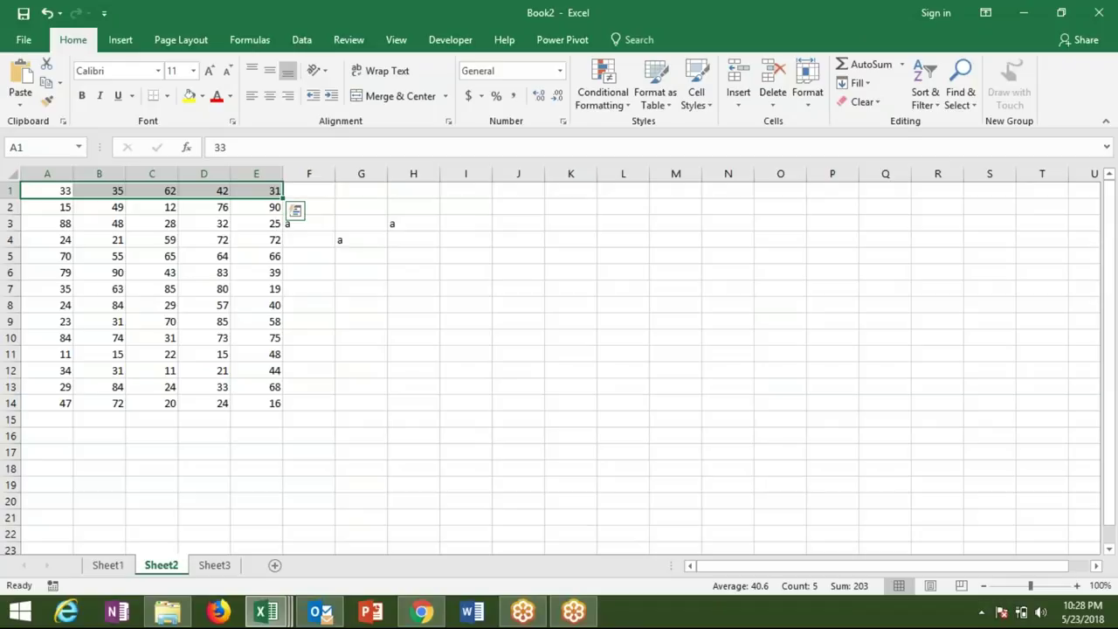
{"action": "key", "text": "alt+F11"}
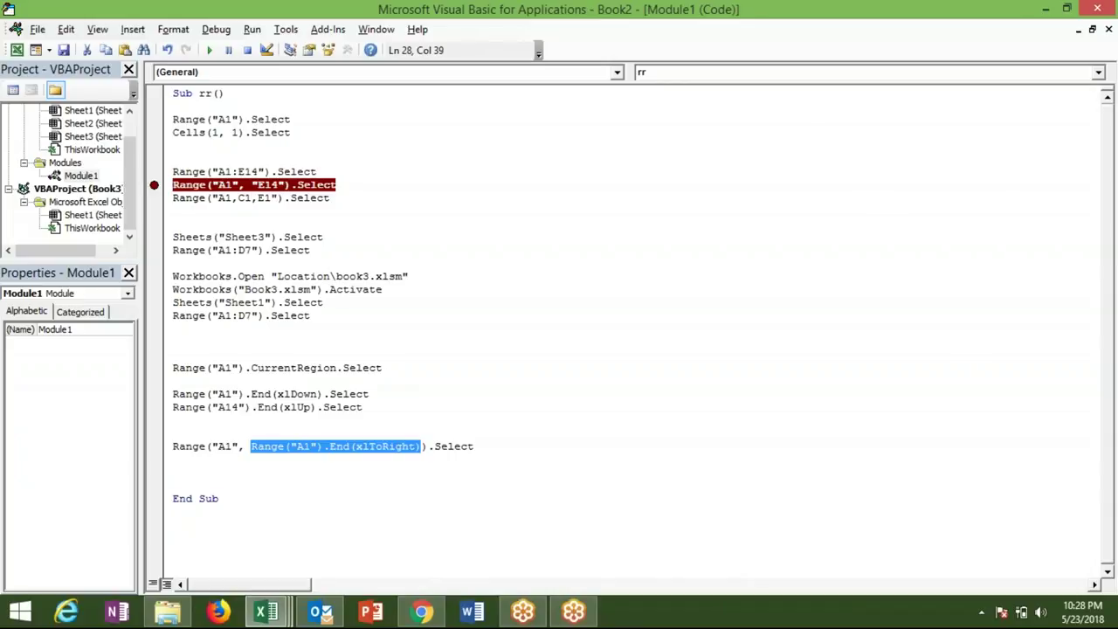
{"action": "key", "text": "alt+Tab"}
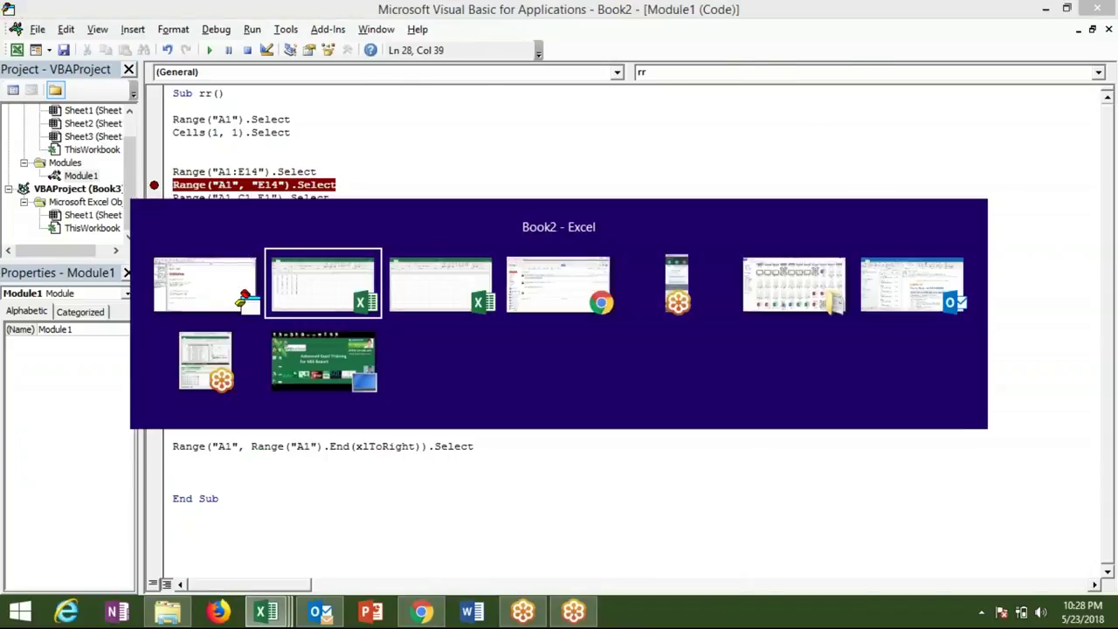
{"action": "key", "text": "alt+Tab"}
{"action": "key", "text": "alt+Tab"}
{"action": "key", "text": "ctrl+shift+Up"}
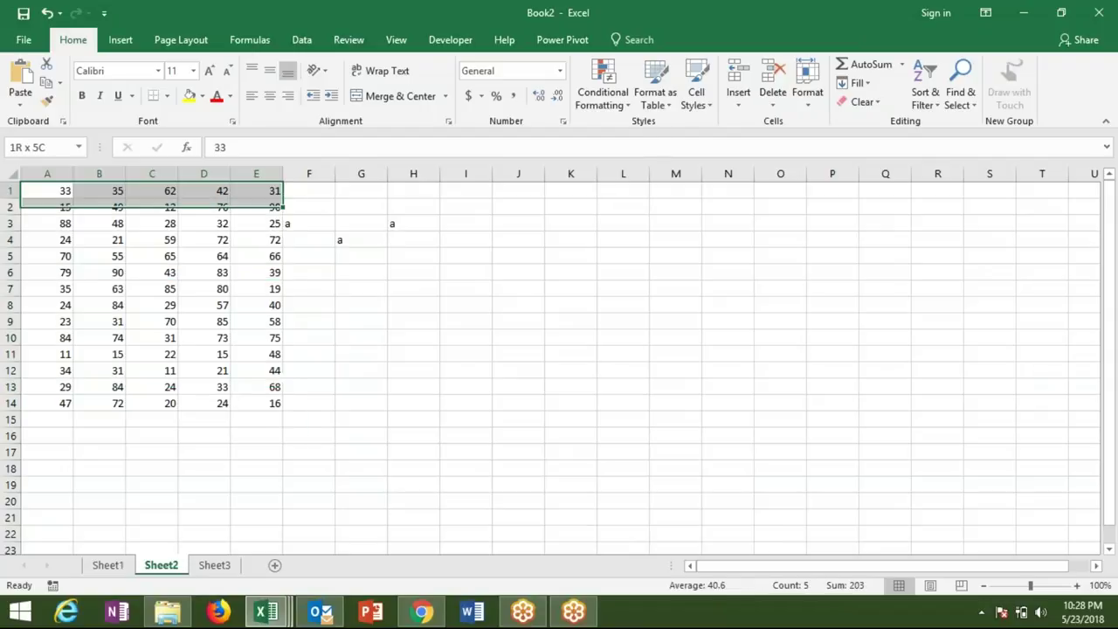
- Add Range(Selection, Selection.End(xlDown)).Select on line 29 below the xlToRight line
{"action": "key", "text": "alt+Tab"}
{"action": "left_click", "coordinate": [173, 460]}
{"action": "type", "text": "range"}
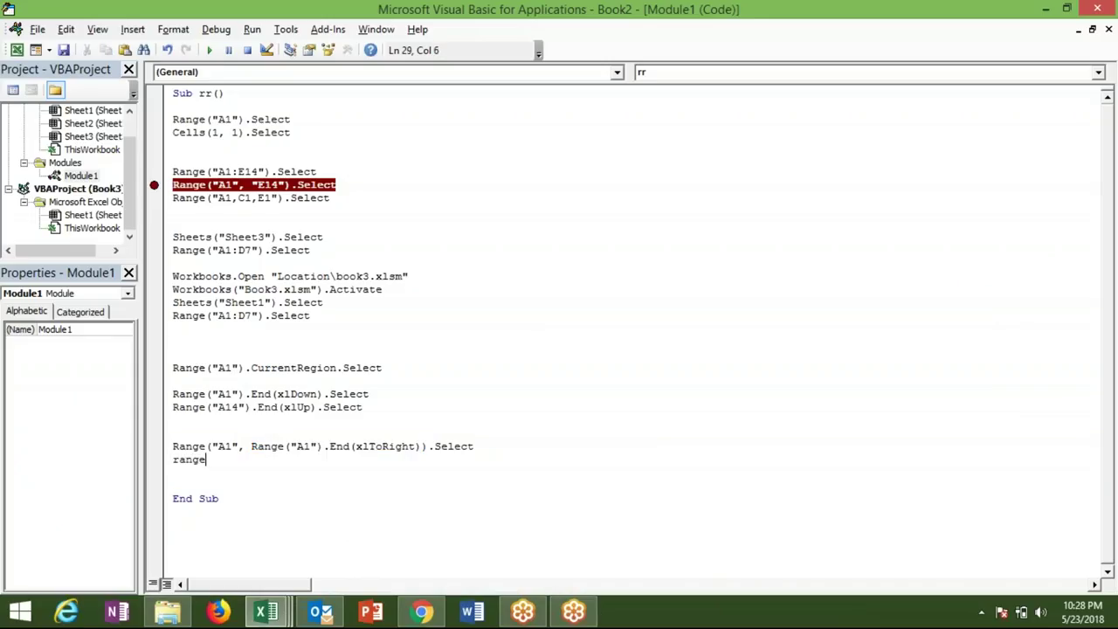
{"action": "type", "text": "(selection"}
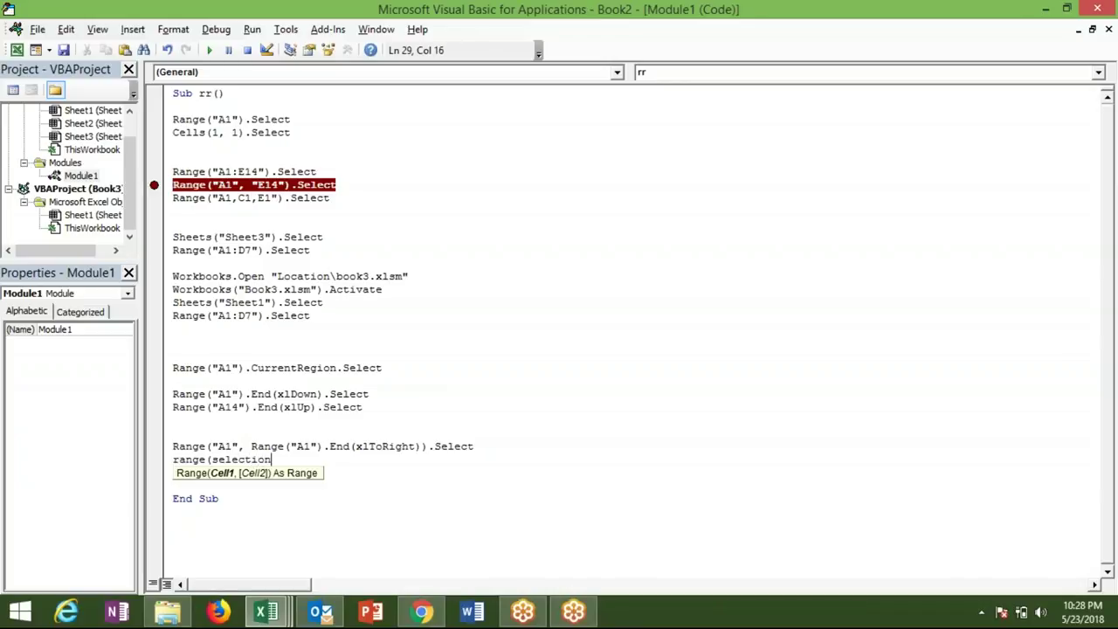
{"action": "key", "text": "alt+F11"}
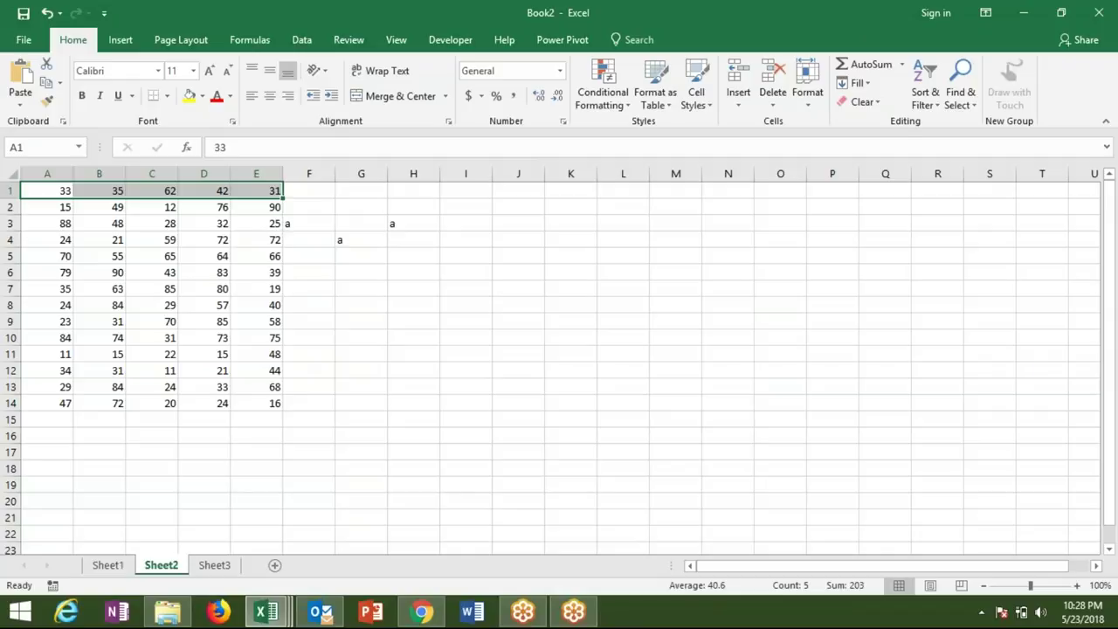
{"action": "key", "text": "alt+F11"}
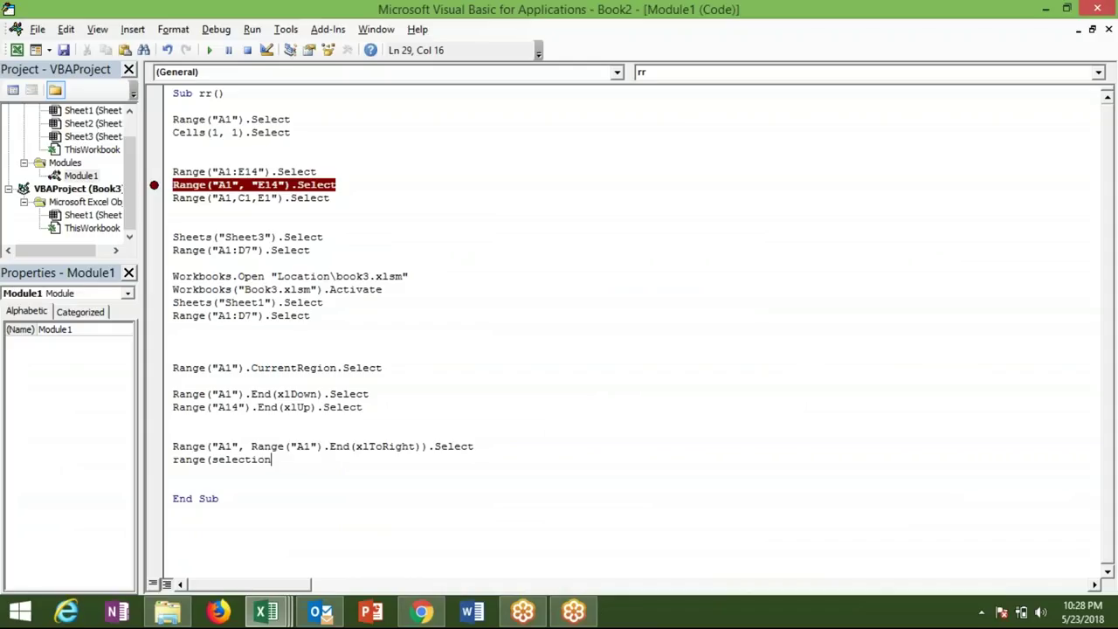
{"action": "type", "text": ",se"}
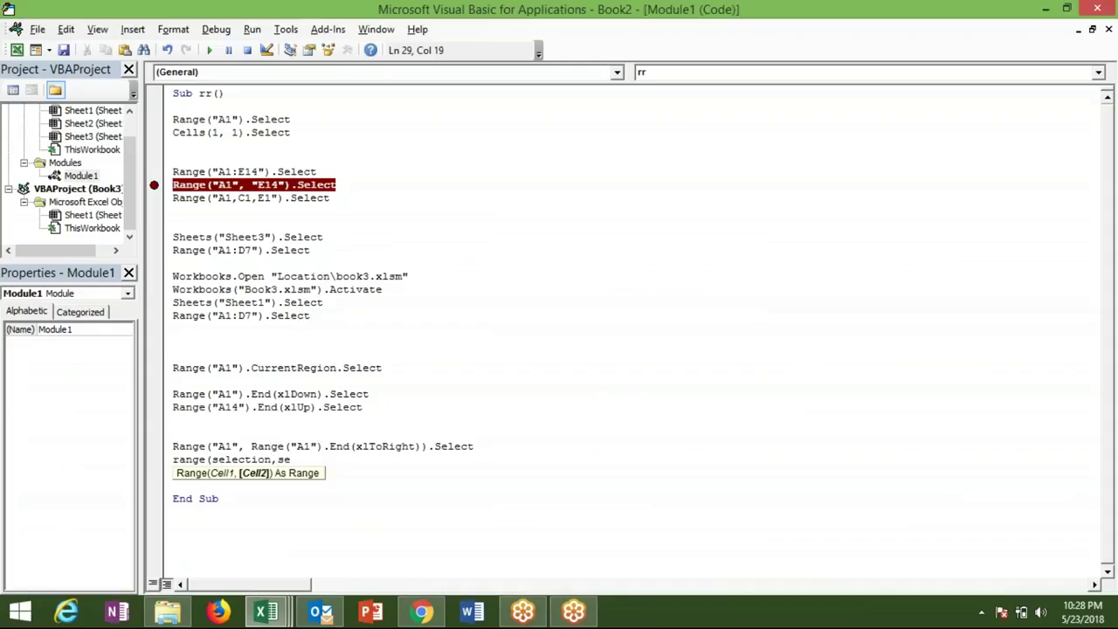
{"action": "type", "text": "lection.end(xldown)"}
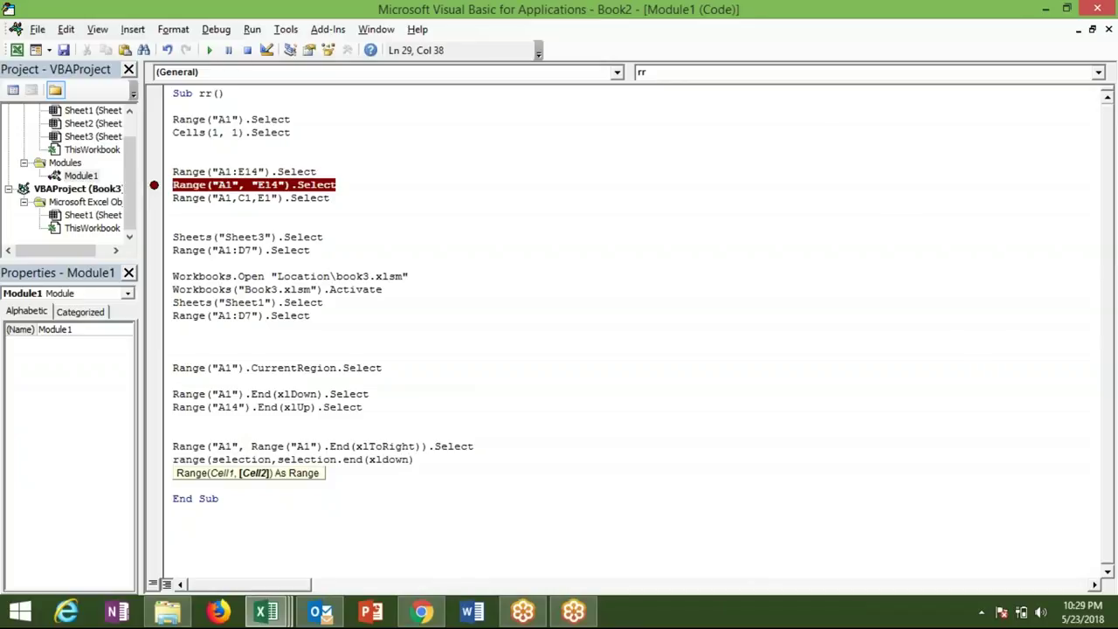
{"action": "type", "text": ").se"}
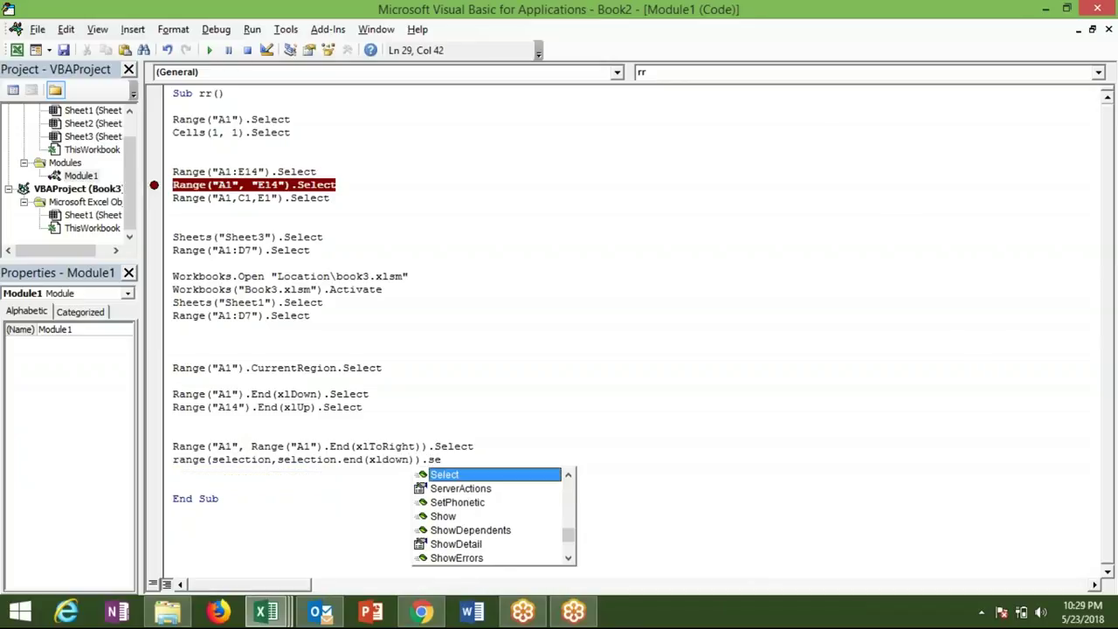
{"action": "key", "text": "Tab"}
{"action": "key", "text": "Return"}
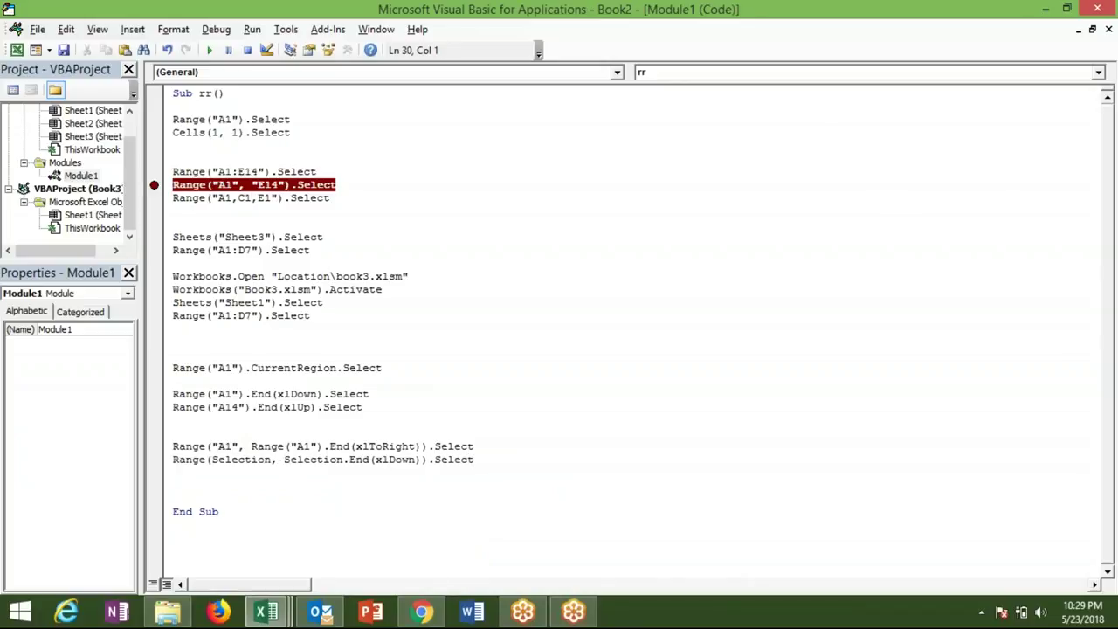
- Select both new Range lines, then extend the Excel selection to E1 and down to row 14
{"action": "key", "text": "Up"}
{"action": "key", "text": "Up"}
{"action": "key", "text": "shift+Down"}
{"action": "key", "text": "shift+Down"}
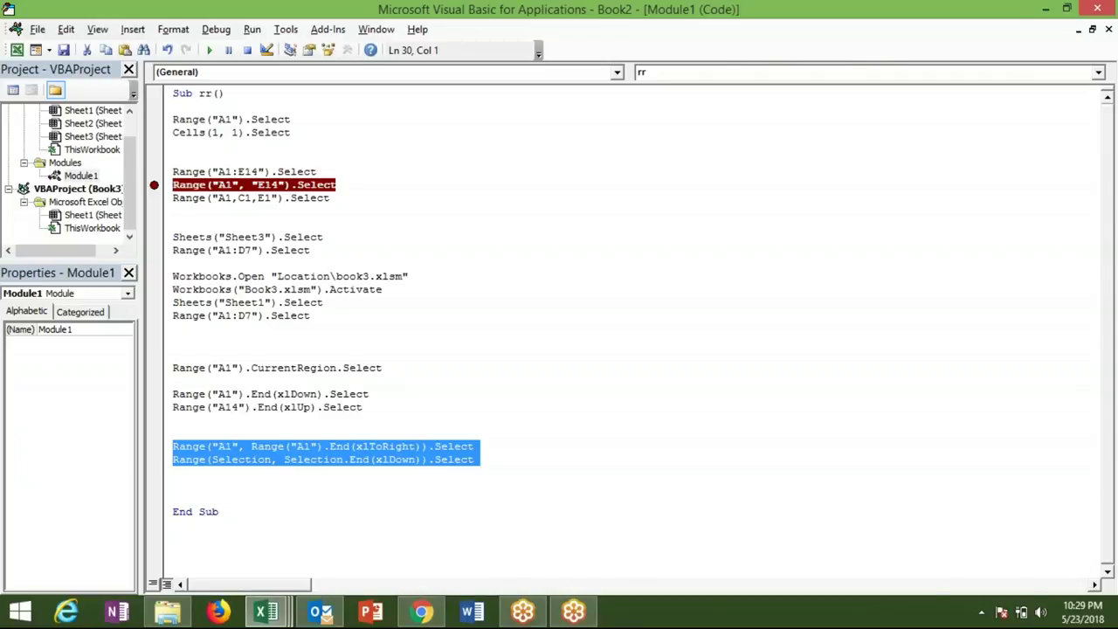
{"action": "key", "text": "alt+F11"}
{"action": "key", "text": "ctrl+shift+Right"}
{"action": "key", "text": "ctrl+shift+Down"}
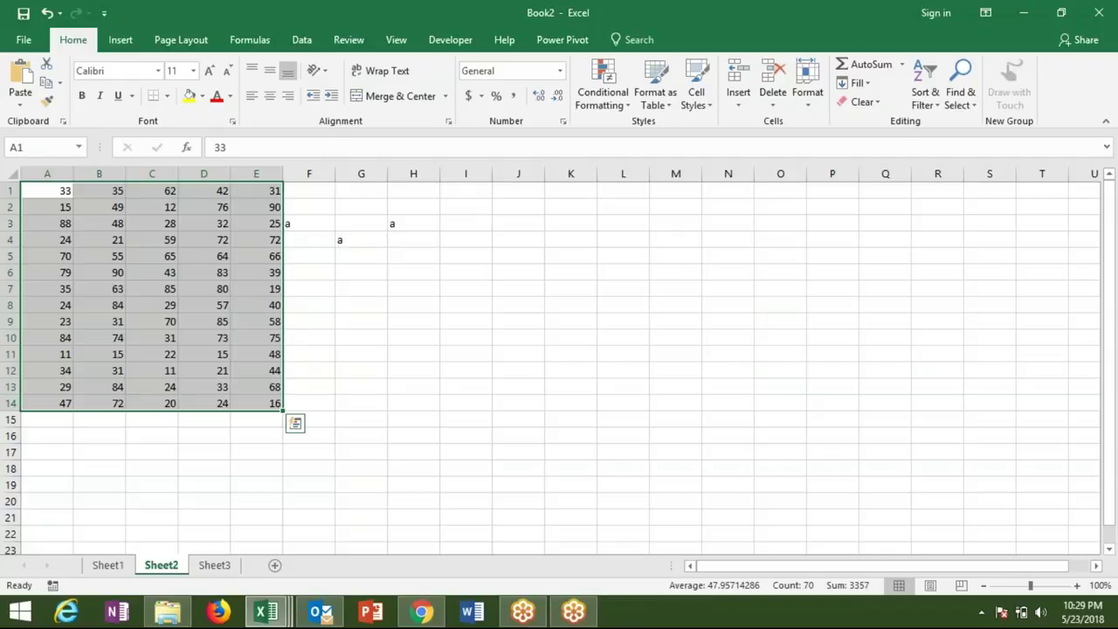
- Duplicate the Range("A1").End(xlDown).Select line just above End Sub
{"action": "key", "text": "alt+F11"}
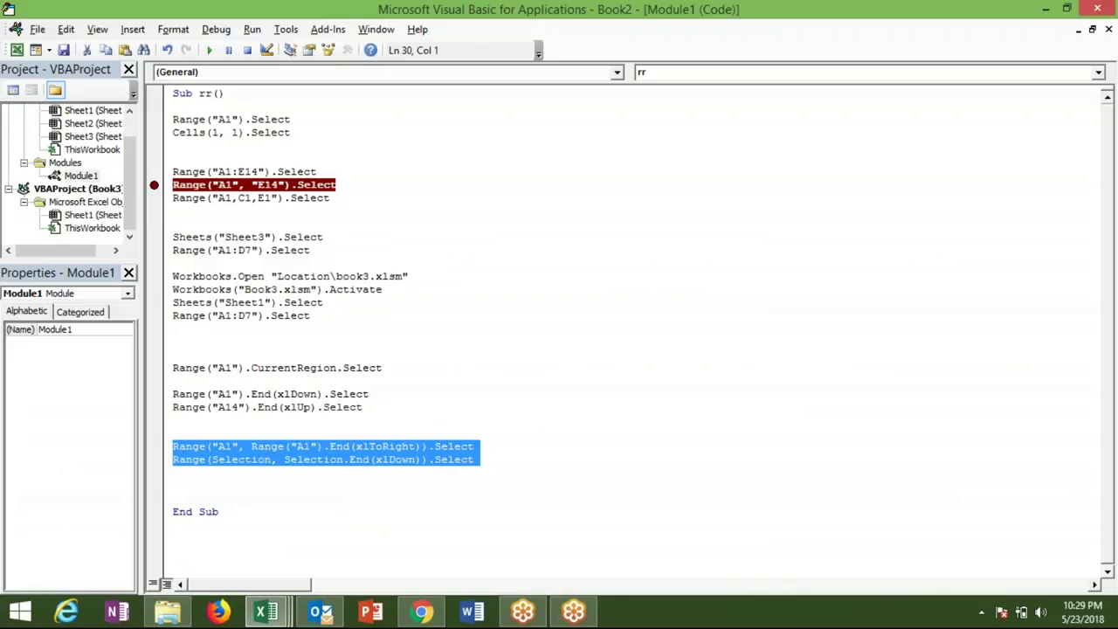
{"action": "key", "text": "Up"}
{"action": "key", "text": "Up"}
{"action": "key", "text": "Up"}
{"action": "key", "text": "Up"}
{"action": "key", "text": "Up"}
{"action": "key", "text": "Up"}
{"action": "key", "text": "shift+Down"}
{"action": "key", "text": "ctrl+c"}
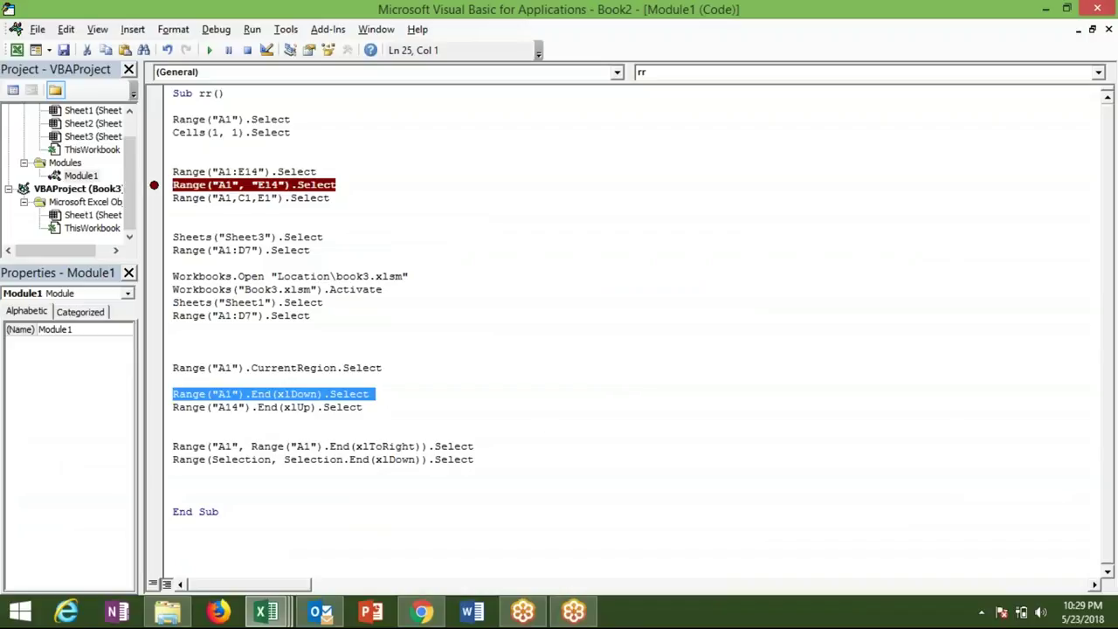
{"action": "key", "text": "Down"}
{"action": "key", "text": "Down"}
{"action": "key", "text": "Down"}
{"action": "key", "text": "Down"}
{"action": "key", "text": "Down"}
{"action": "key", "text": "Down"}
{"action": "key", "text": "ctrl+v"}
{"action": "key", "text": "Return"}
- In Excel, jump from A1 to A14 and select column A's data back up to A1
{"action": "key", "text": "alt+F11"}
{"action": "left_click", "coordinate": [47, 190]}
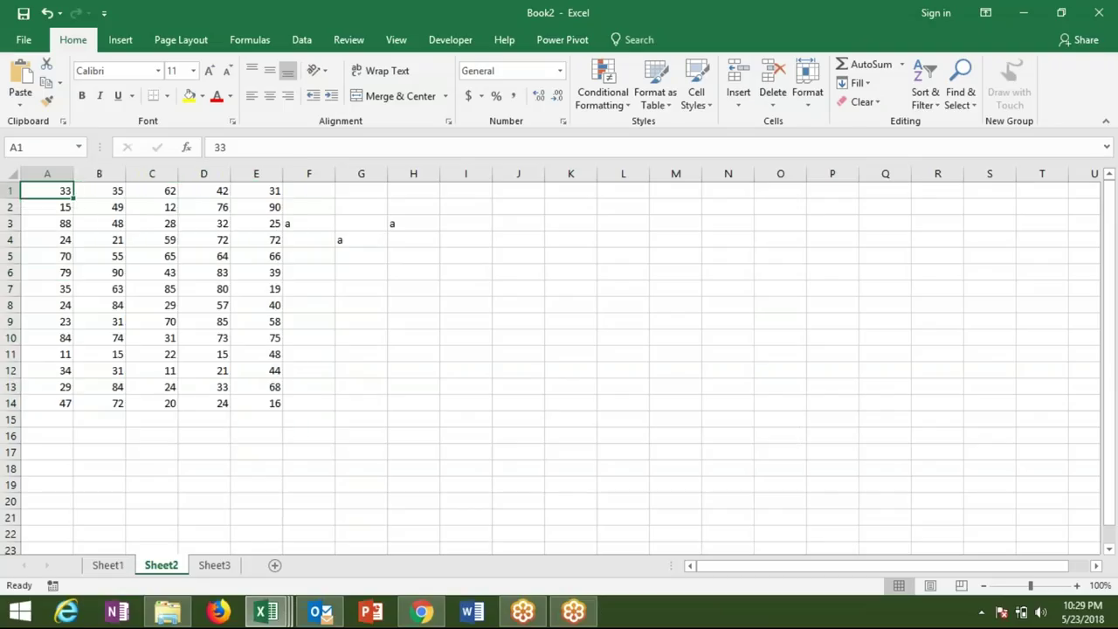
{"action": "key", "text": "ctrl+Down"}
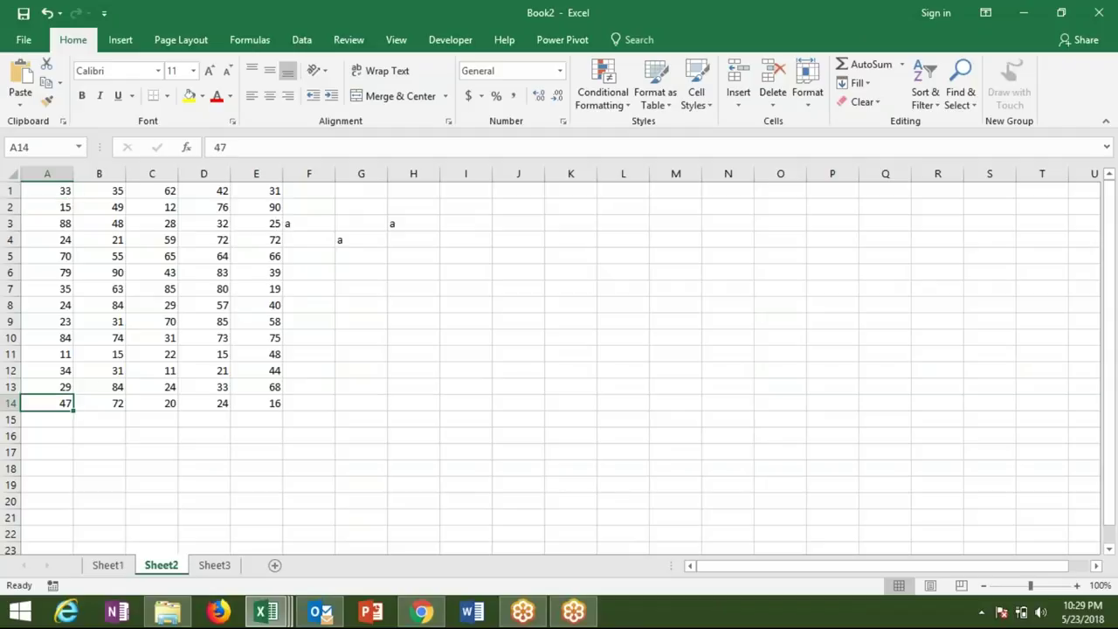
{"action": "key", "text": "ctrl+shift+Up"}
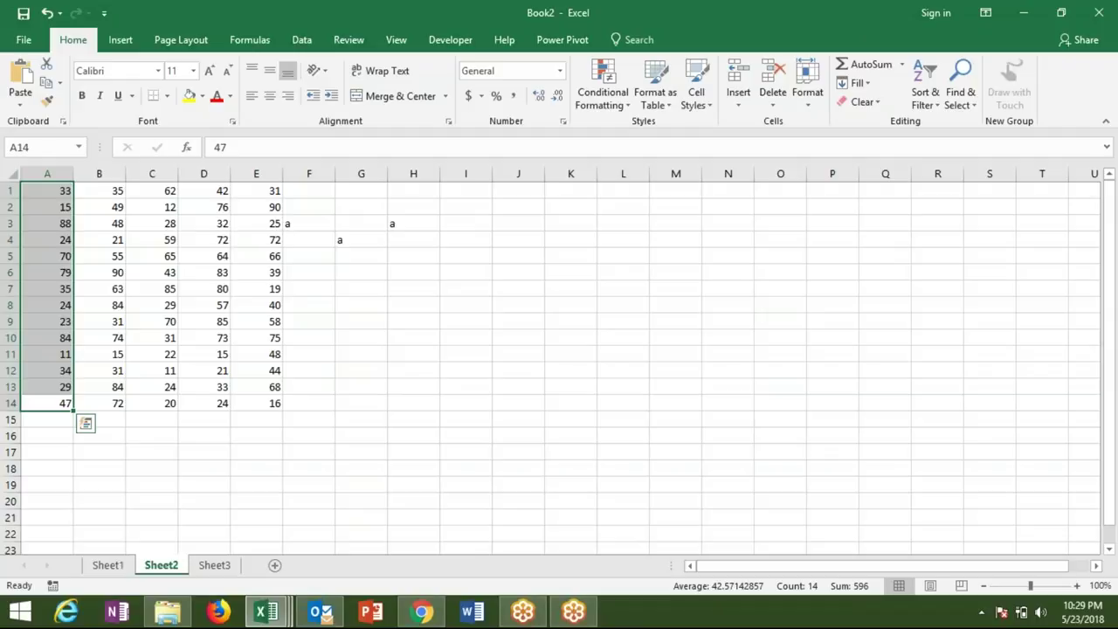
{"action": "key", "text": "ctrl+Home"}
{"action": "key", "text": "Down"}
{"action": "key", "text": "Down"}
{"action": "key", "text": "Down"}
{"action": "key", "text": "Down"}
- Clear the value 70 from A5 and test Ctrl+Down/Ctrl+Up jumps around the gap
{"action": "key", "text": "Delete"}
{"action": "key", "text": "Up"}
{"action": "key", "text": "Up"}
{"action": "key", "text": "Up"}
{"action": "key", "text": "Up"}
{"action": "key", "text": "ctrl+Down"}
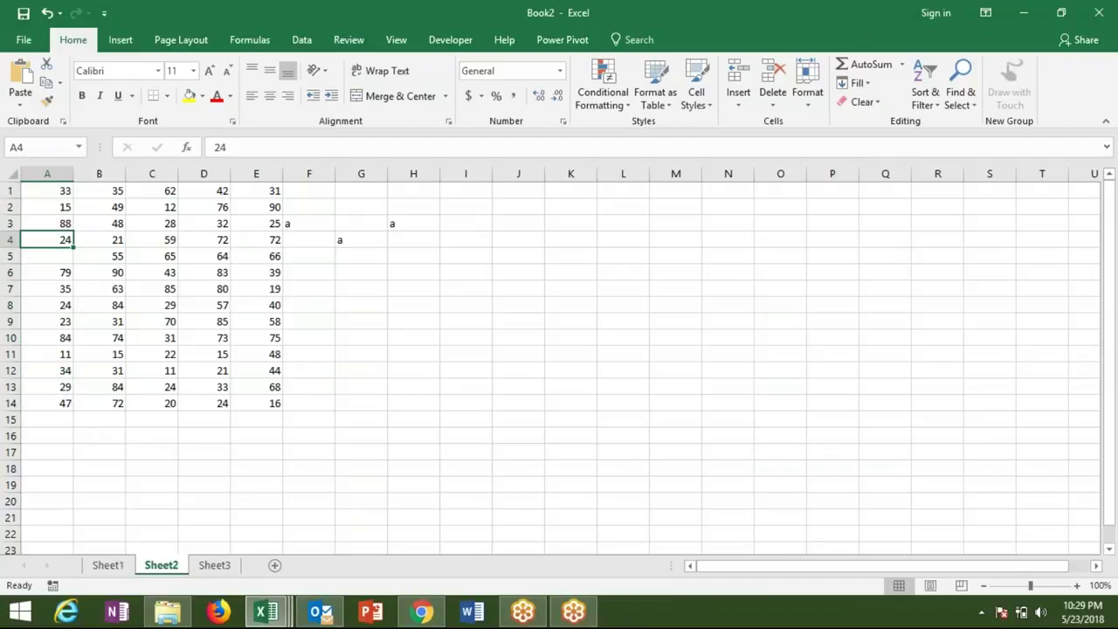
{"action": "key", "text": "Up"}
{"action": "key", "text": "Up"}
{"action": "key", "text": "Up"}
{"action": "key", "text": "Down"}
{"action": "key", "text": "Up"}
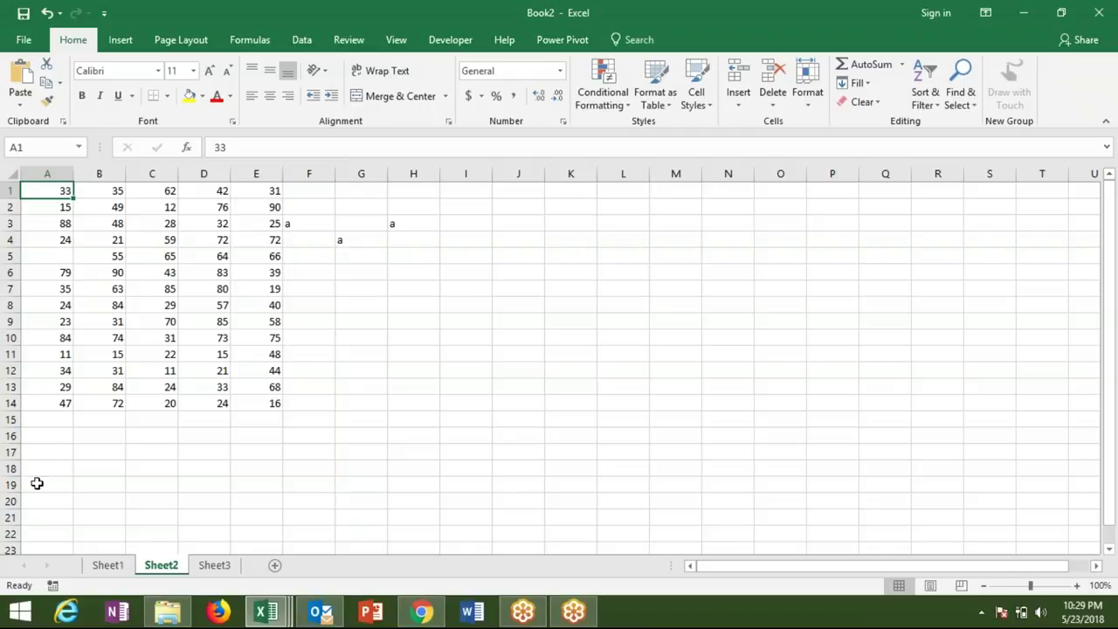
- Enter 12 in empty cell A21 and move up column A through A14 to A6 and back
{"action": "left_click", "coordinate": [55, 514]}
{"action": "type", "text": "12"}
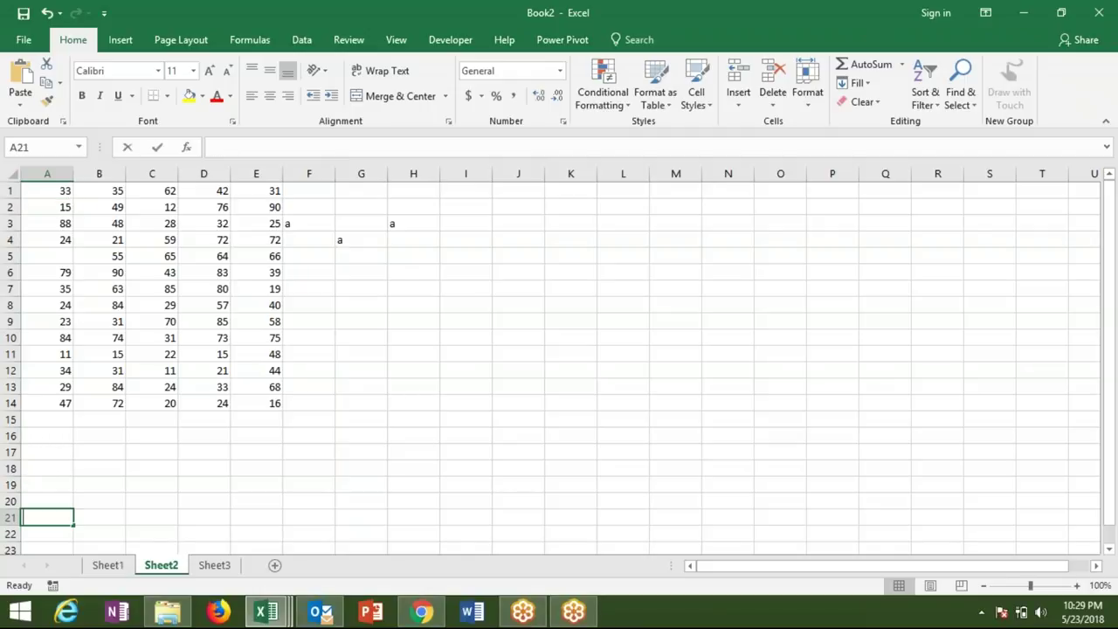
{"action": "left_click", "coordinate": [62, 419]}
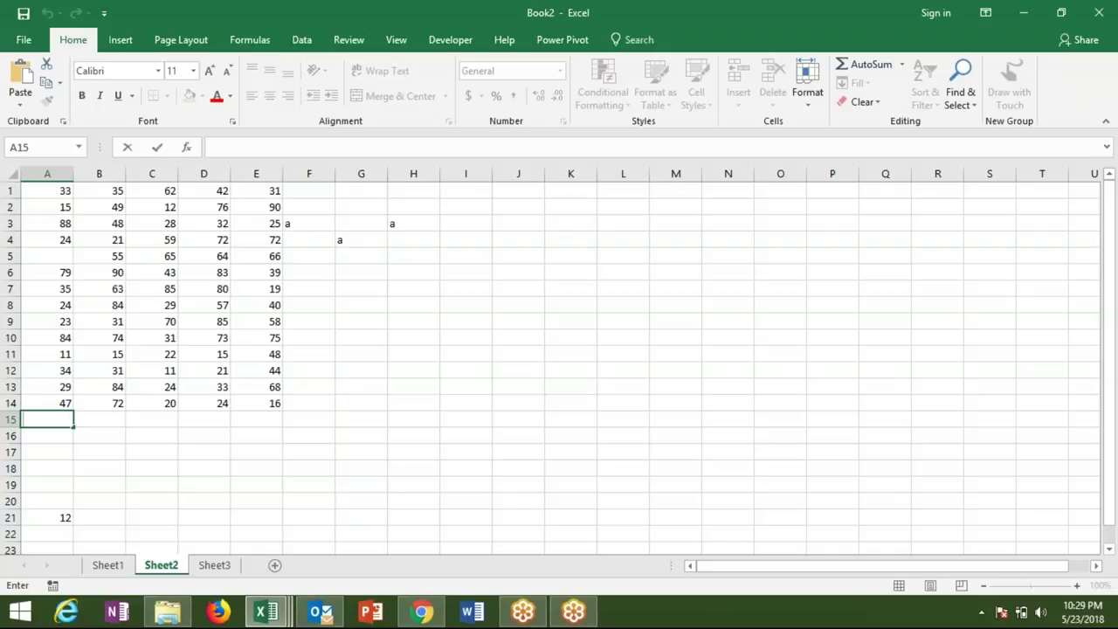
{"action": "left_click", "coordinate": [47, 517]}
{"action": "left_click", "coordinate": [47, 460]}
{"action": "left_click", "coordinate": [47, 403]}
{"action": "left_click", "coordinate": [47, 305]}
{"action": "left_click", "coordinate": [47, 272]}
{"action": "left_click", "coordinate": [47, 322]}
{"action": "left_click", "coordinate": [48, 468]}
{"action": "left_click", "coordinate": [47, 517]}
- Clear A21 again, then select the Range("A1").End(xlDown) line in the macro
{"action": "key", "text": "Delete"}
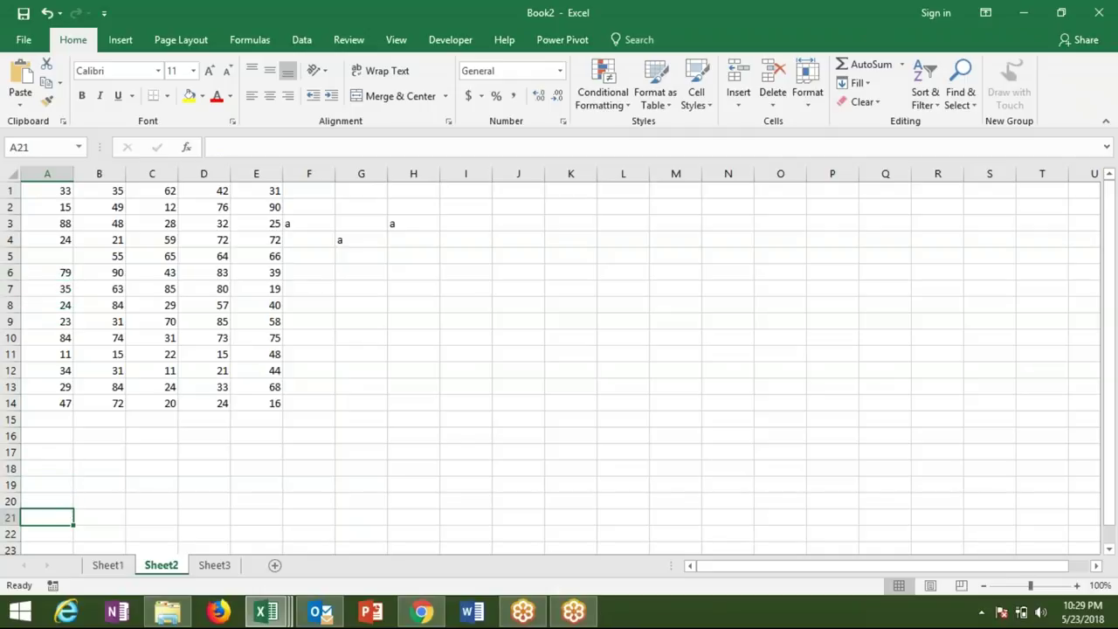
{"action": "key", "text": "ctrl+Up"}
{"action": "key", "text": "ctrl+Up"}
{"action": "key", "text": "ctrl+Up"}
{"action": "key", "text": "ctrl+Up"}
{"action": "key", "text": "alt+F11"}
{"action": "key", "text": "Up"}
{"action": "key", "text": "shift+Down"}
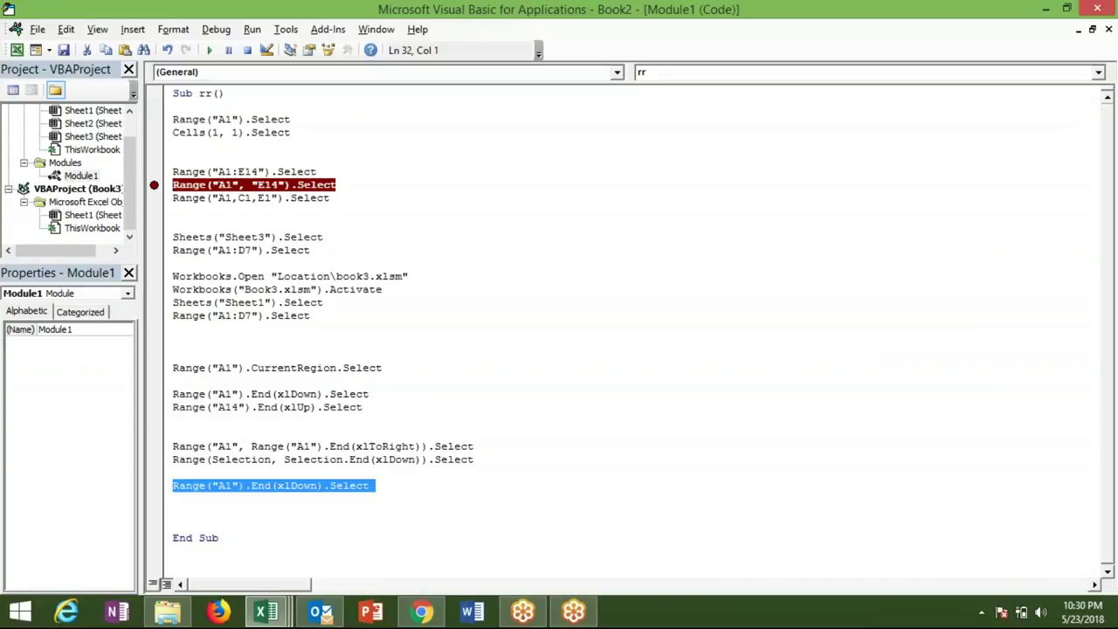
{"action": "key", "text": "Right"}
{"action": "key", "text": "alt+F11"}
{"action": "key", "text": "Down"}
{"action": "key", "text": "Down"}
{"action": "key", "text": "Down"}
{"action": "key", "text": "Down"}
{"action": "key", "text": "Down"}
{"action": "key", "text": "Down"}
{"action": "key", "text": "Down"}
{"action": "key", "text": "ctrl+Down"}
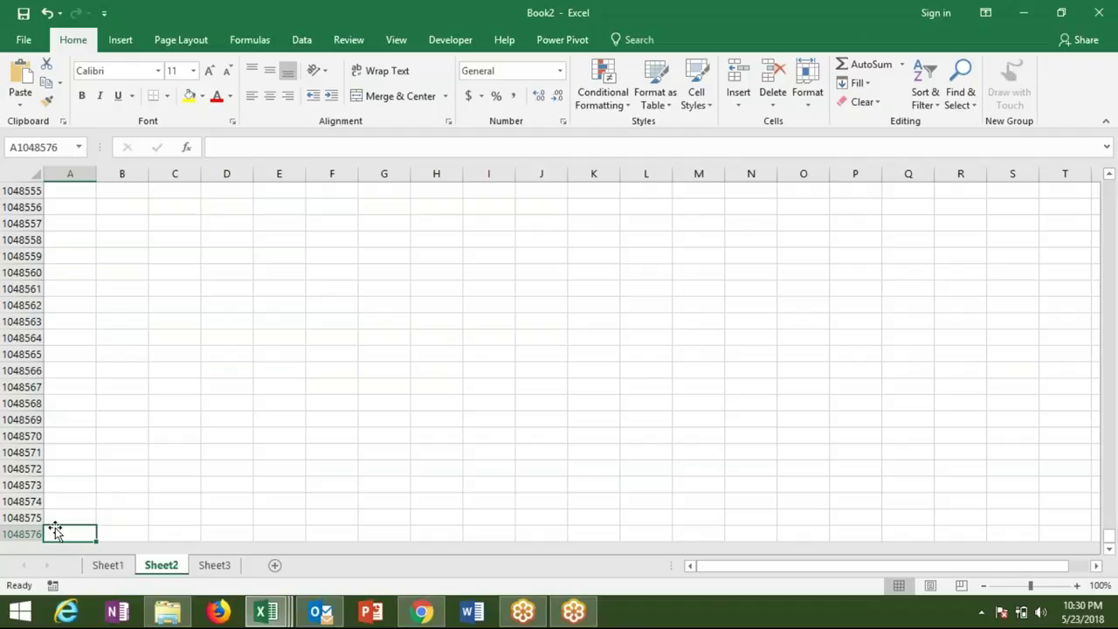
{"action": "key", "text": "ctrl+Up"}
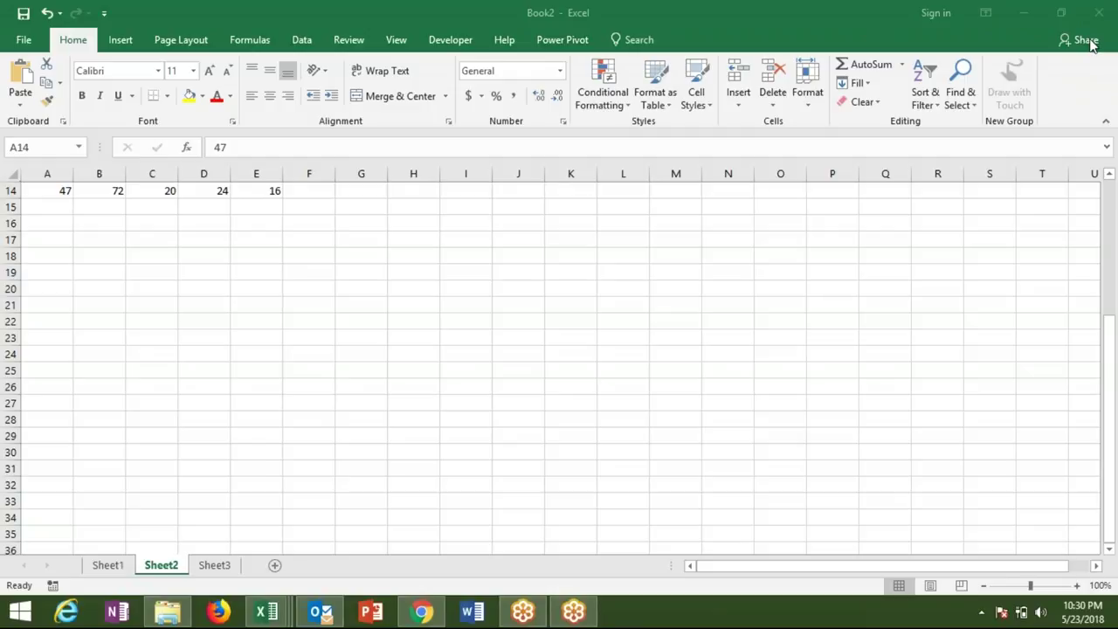
{"action": "left_click_drag", "start_coordinate": [1114, 296], "coordinate": [1112, 275]}
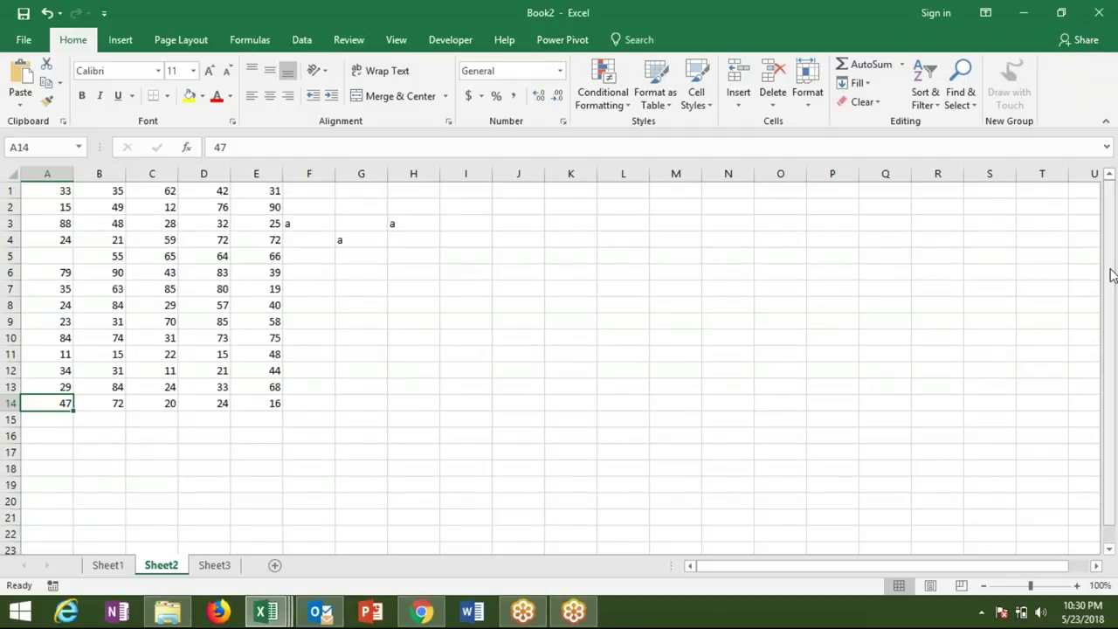
{"action": "left_click", "coordinate": [69, 253]}
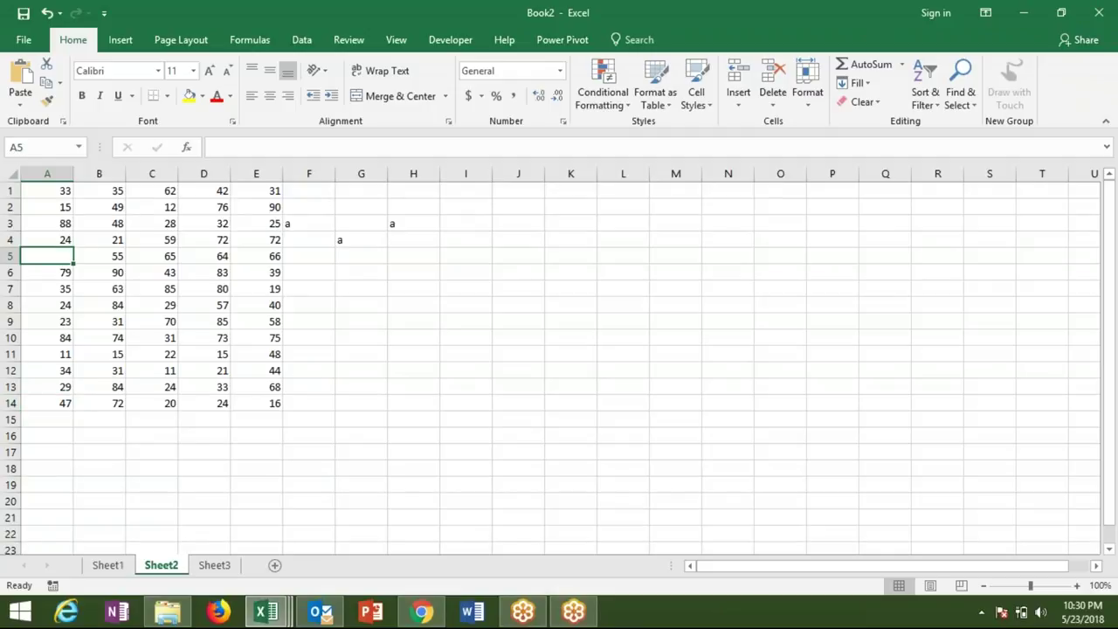
- Add a blank line before End Sub and change the last statement's Range("A1") to Range("A65000")
{"action": "key", "text": "alt+F11"}
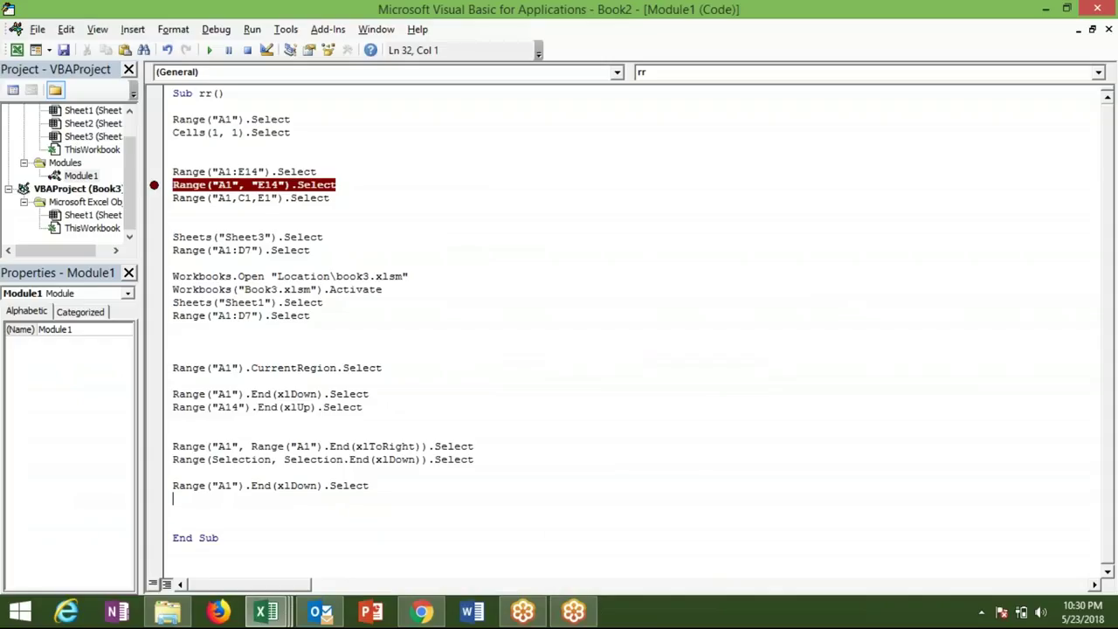
{"action": "key", "text": "Return"}
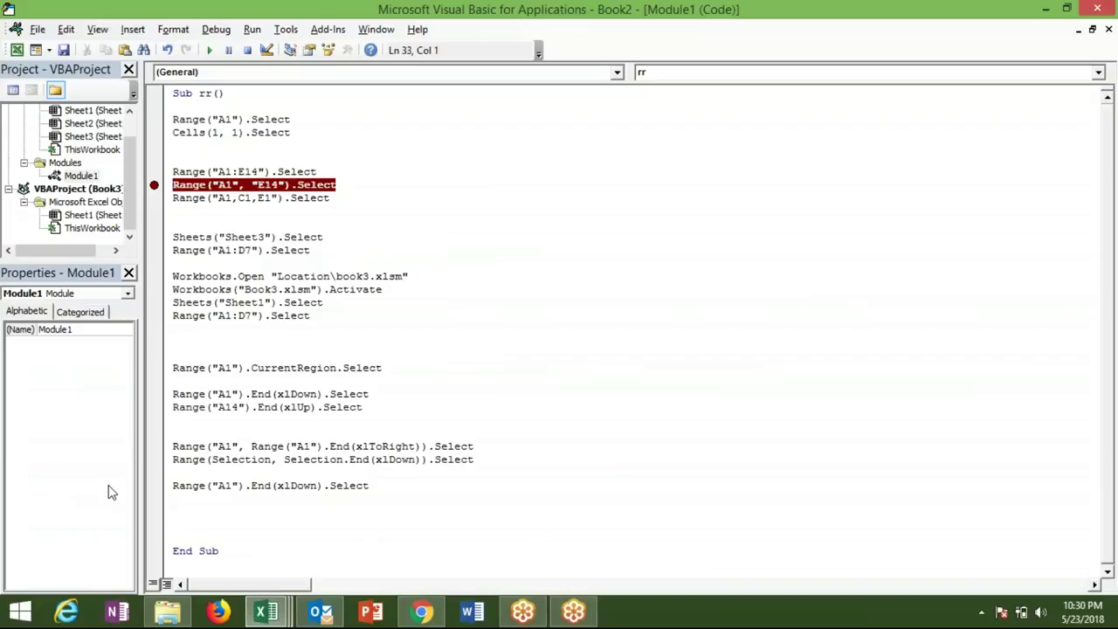
{"action": "left_click", "coordinate": [230, 487]}
{"action": "key", "text": "BackSpace"}
{"action": "type", "text": "6500"}
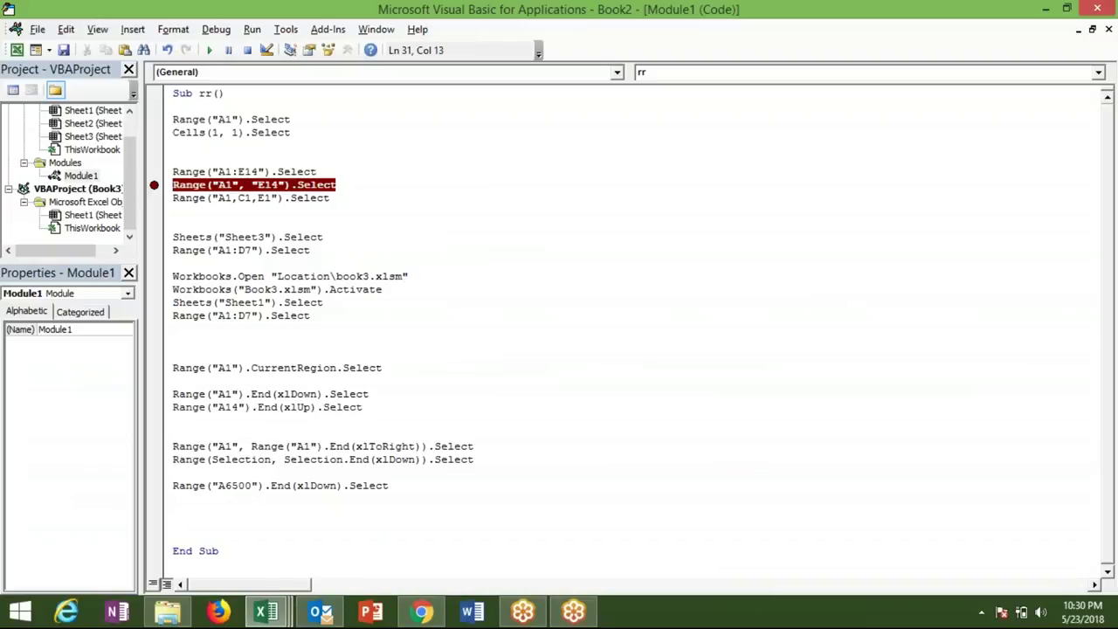
{"action": "type", "text": "0"}
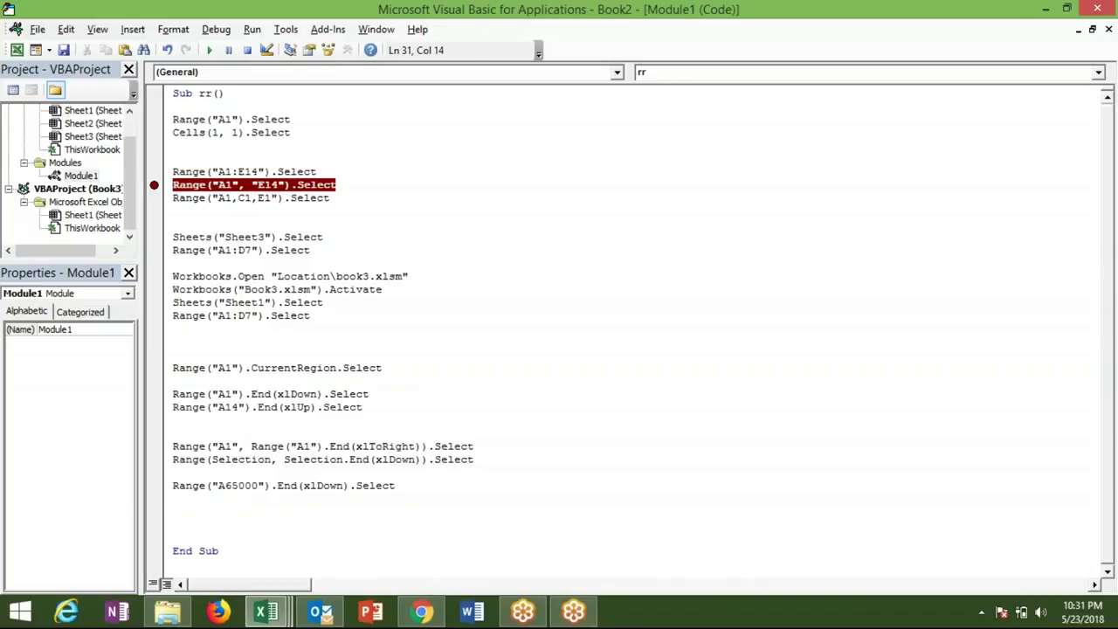
- In Excel, jump from A5 down to the sheet's last row and back to A1
{"action": "key", "text": "alt+F11"}
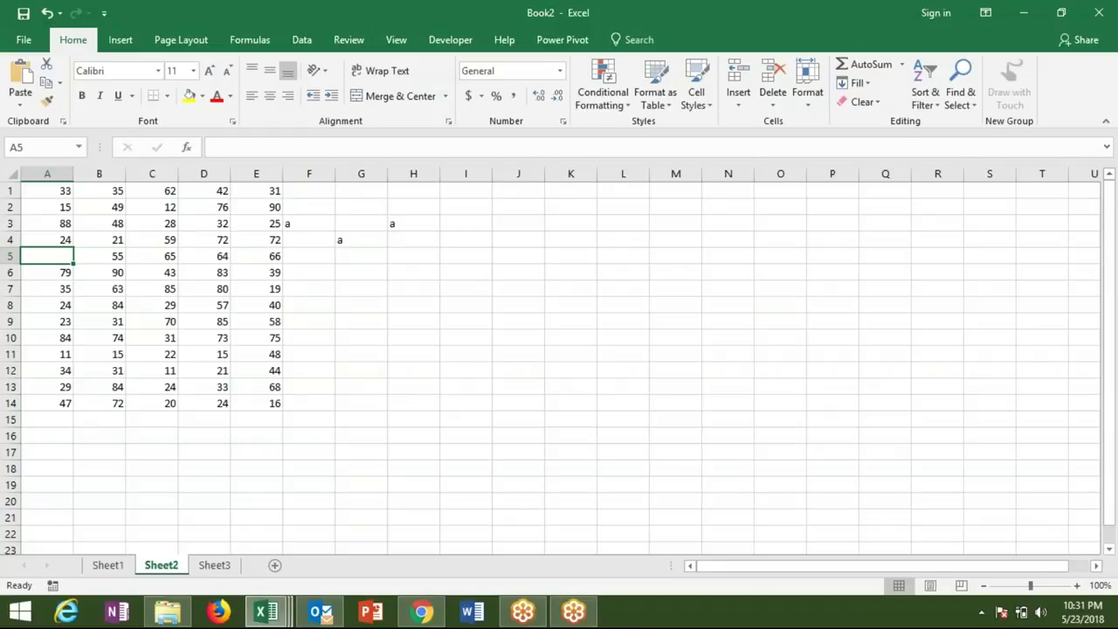
{"action": "key", "text": "ctrl+Down"}
{"action": "key", "text": "ctrl+Down"}
{"action": "key", "text": "ctrl+Down"}
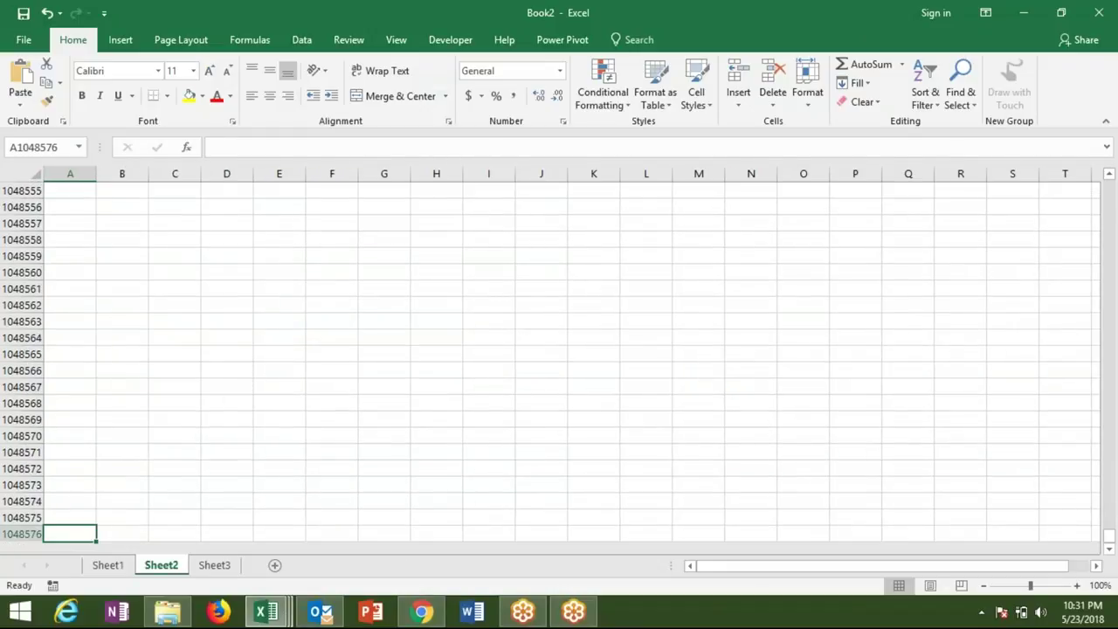
{"action": "key", "text": "ctrl+Home"}
{"action": "key", "text": "alt+Tab"}
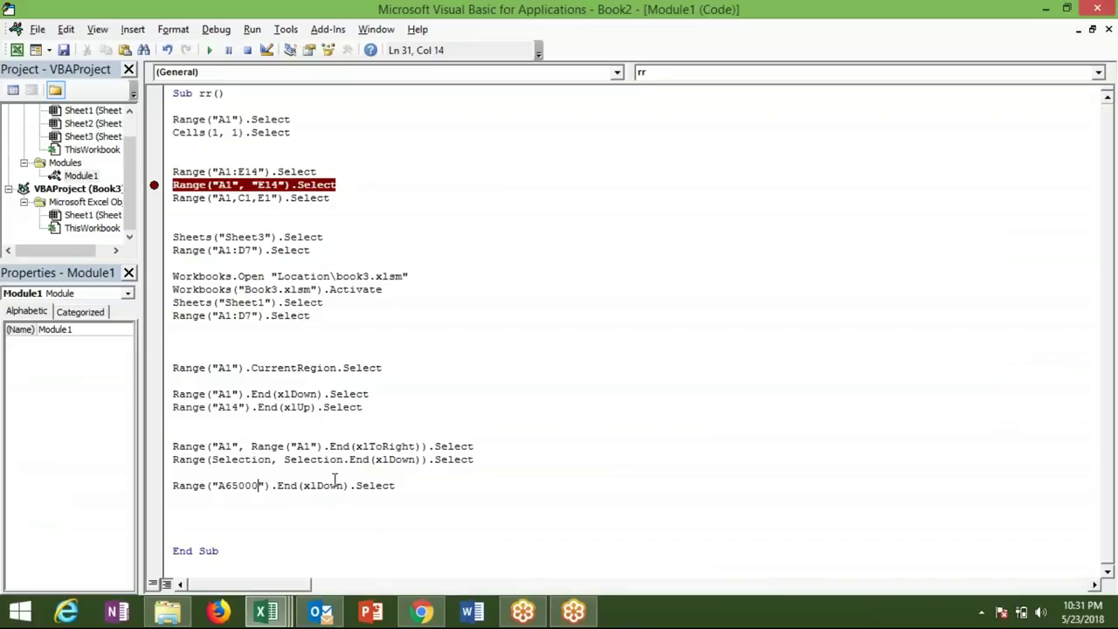
- Change the last statement's End(xlDown) to End(xlUp) using the IntelliSense list
{"action": "left_click", "coordinate": [348, 487]}
{"action": "key", "text": "BackSpace"}
{"action": "key", "text": "BackSpace"}
{"action": "key", "text": "BackSpace"}
{"action": "key", "text": "BackSpace"}
{"action": "key", "text": "BackSpace"}
{"action": "key", "text": "BackSpace"}
{"action": "key", "text": "BackSpace"}
{"action": "key", "text": "BackSpace"}
{"action": "type", "text": "("}
{"action": "key", "text": "Down"}
{"action": "key", "text": "Down"}
{"action": "key", "text": "Tab"}
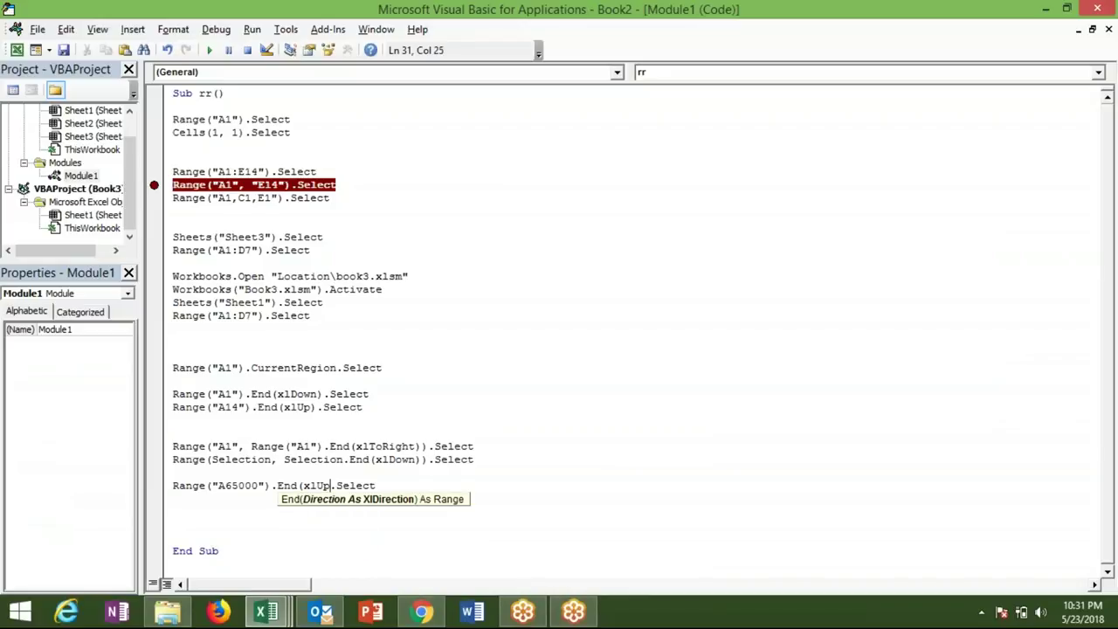
{"action": "type", "text": ")"}
{"action": "left_click", "coordinate": [343, 504]}
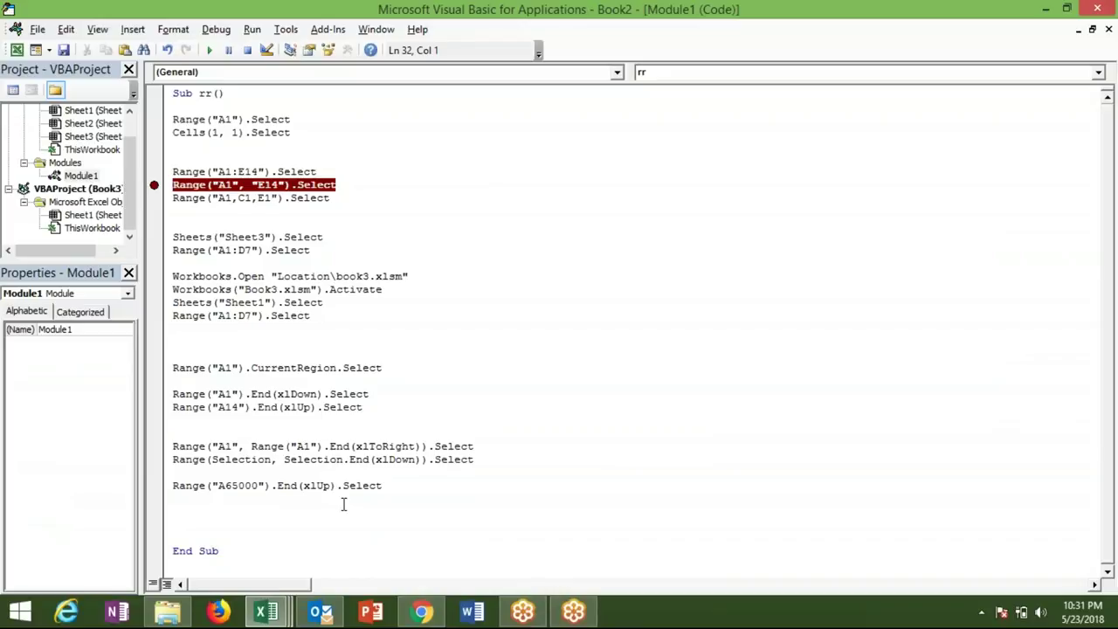
- Test Ctrl+Up from A19, clear the 62 from C1, and select the data block with Ctrl+A
{"action": "key", "text": "alt+F11"}
{"action": "left_click", "coordinate": [59, 491]}
{"action": "key", "text": "ctrl+Up"}
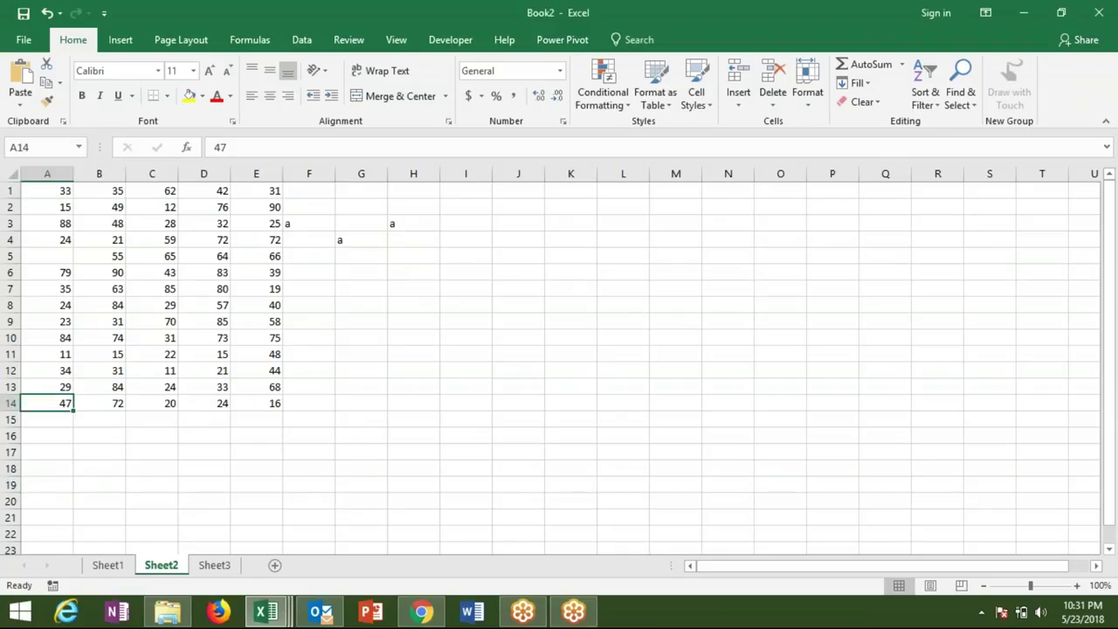
{"action": "key", "text": "Up"}
{"action": "key", "text": "Up"}
{"action": "key", "text": "Up"}
{"action": "key", "text": "Up"}
{"action": "key", "text": "Up"}
{"action": "key", "text": "Up"}
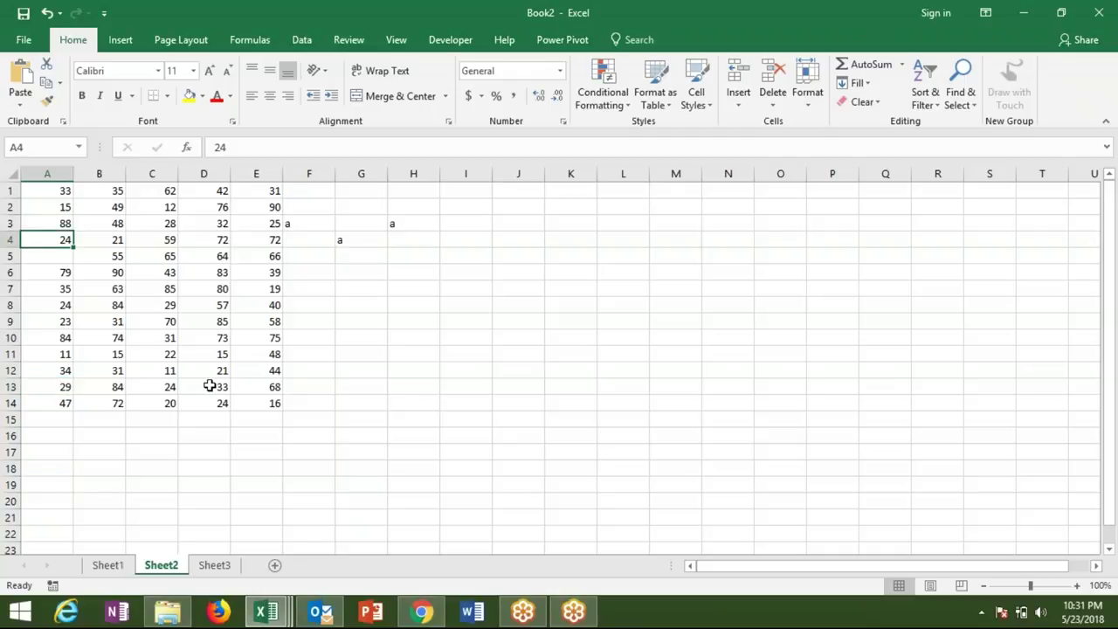
{"action": "left_click", "coordinate": [171, 192]}
{"action": "key", "text": "Delete"}
{"action": "key", "text": "ctrl+Down"}
{"action": "key", "text": "ctrl+Down"}
{"action": "key", "text": "ctrl+Up"}
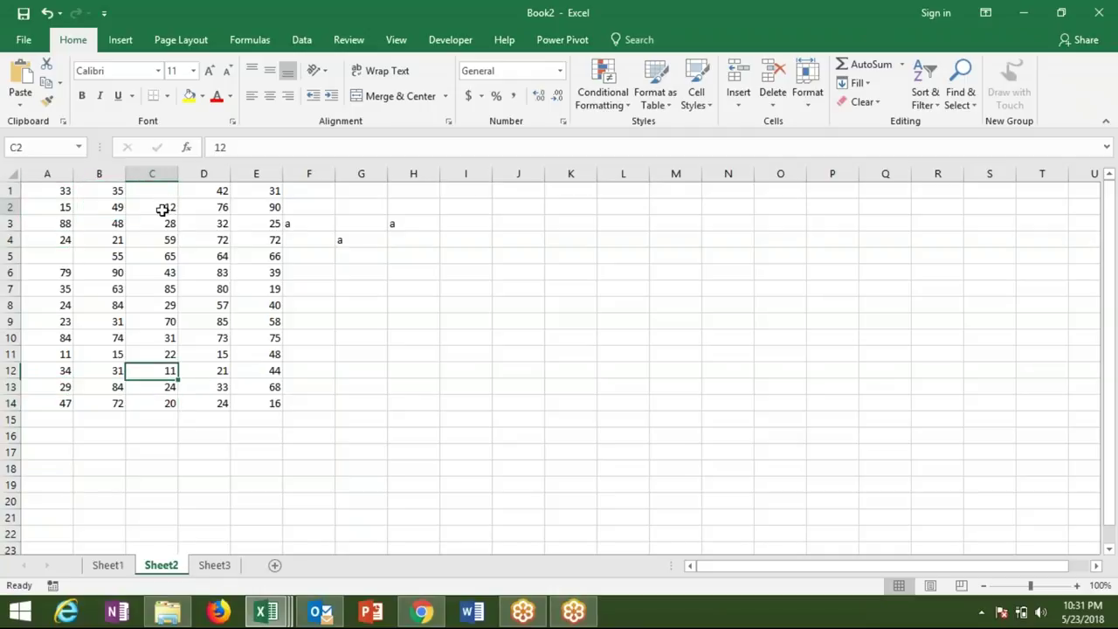
{"action": "key", "text": "ctrl+a"}
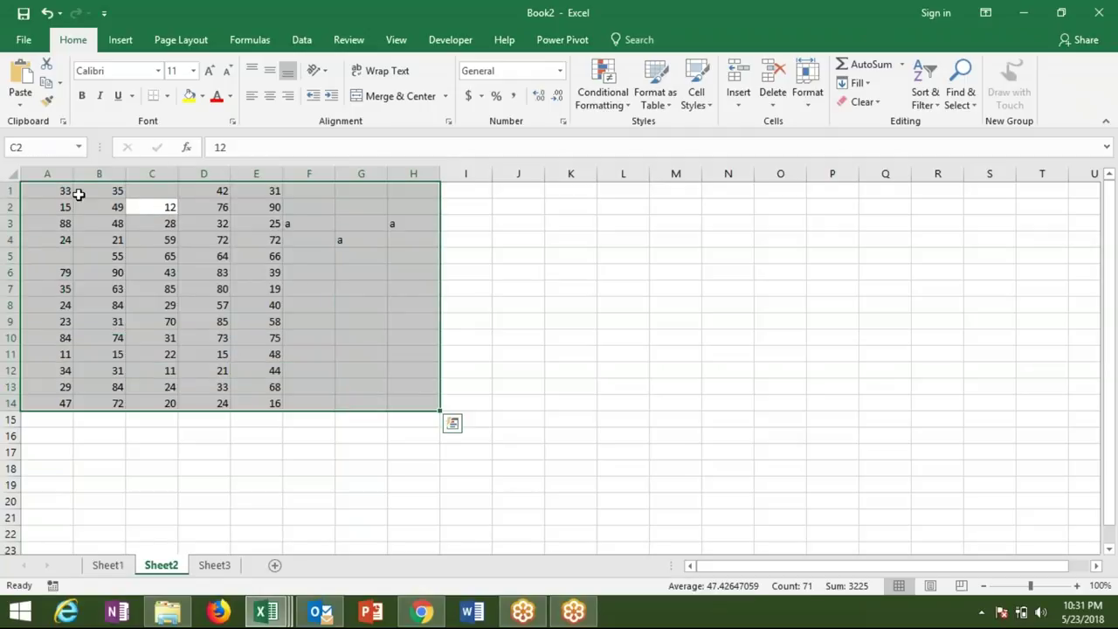
- Select A1:E14 in Excel, then select the End(xlToRight) and End(xlDown) lines in the code
{"action": "left_click_drag", "start_coordinate": [60, 188], "coordinate": [168, 208]}
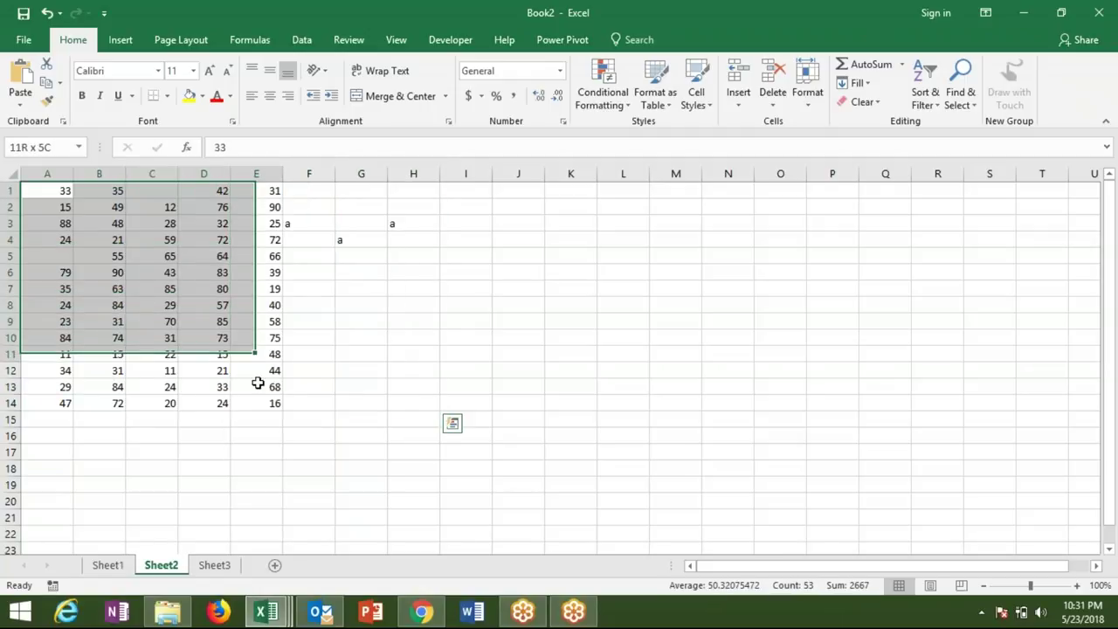
{"action": "left_click_drag", "start_coordinate": [225, 319], "coordinate": [255, 393]}
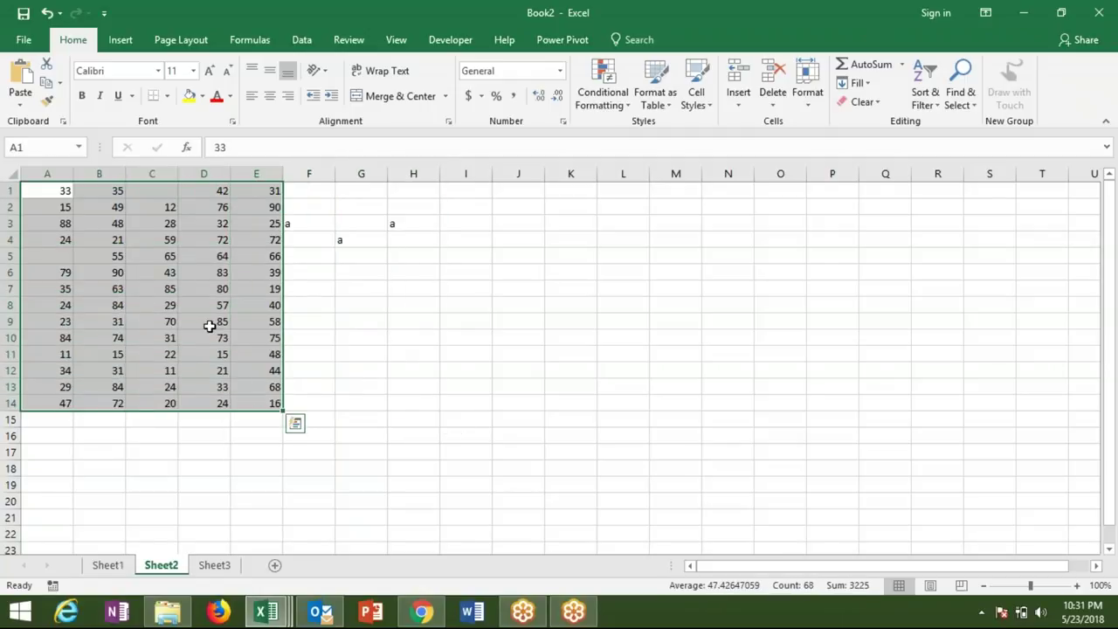
{"action": "key", "text": "alt+F11"}
{"action": "left_click_drag", "start_coordinate": [172, 446], "coordinate": [476, 458]}
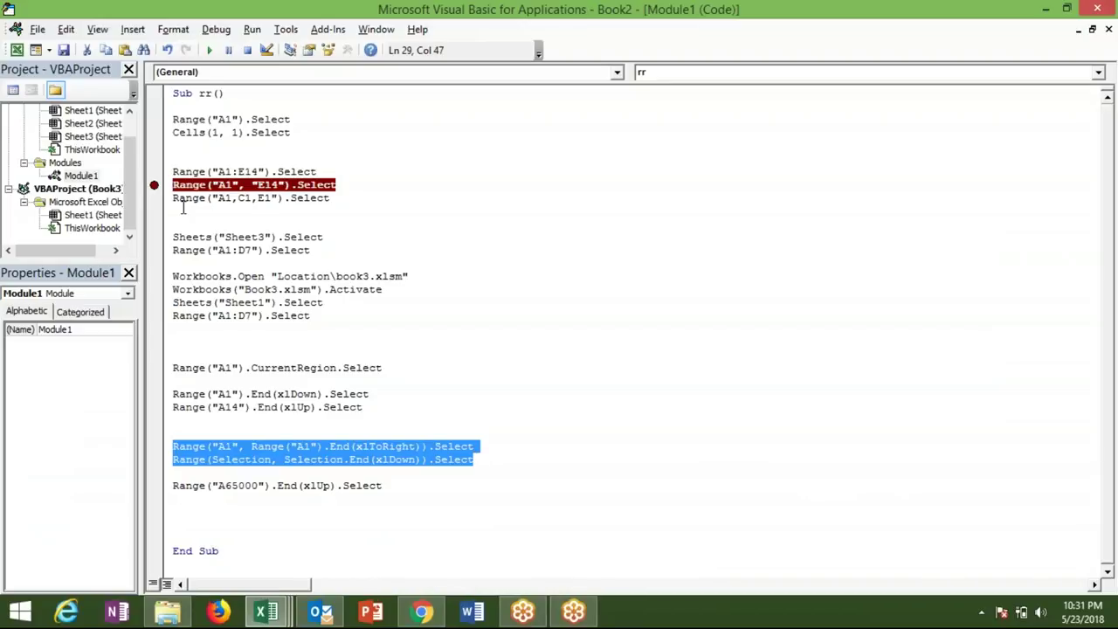
- Remove the breakpoint on Range("A1", "E14").Select and add a blank line before End Sub
{"action": "left_click", "coordinate": [154, 187]}
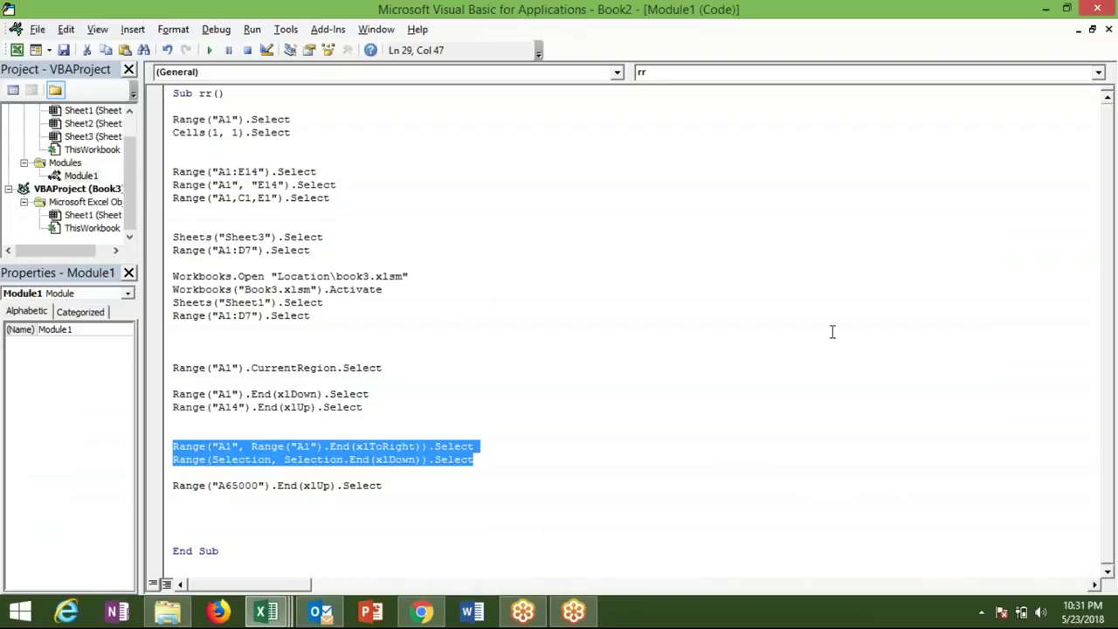
{"action": "left_click", "coordinate": [275, 522]}
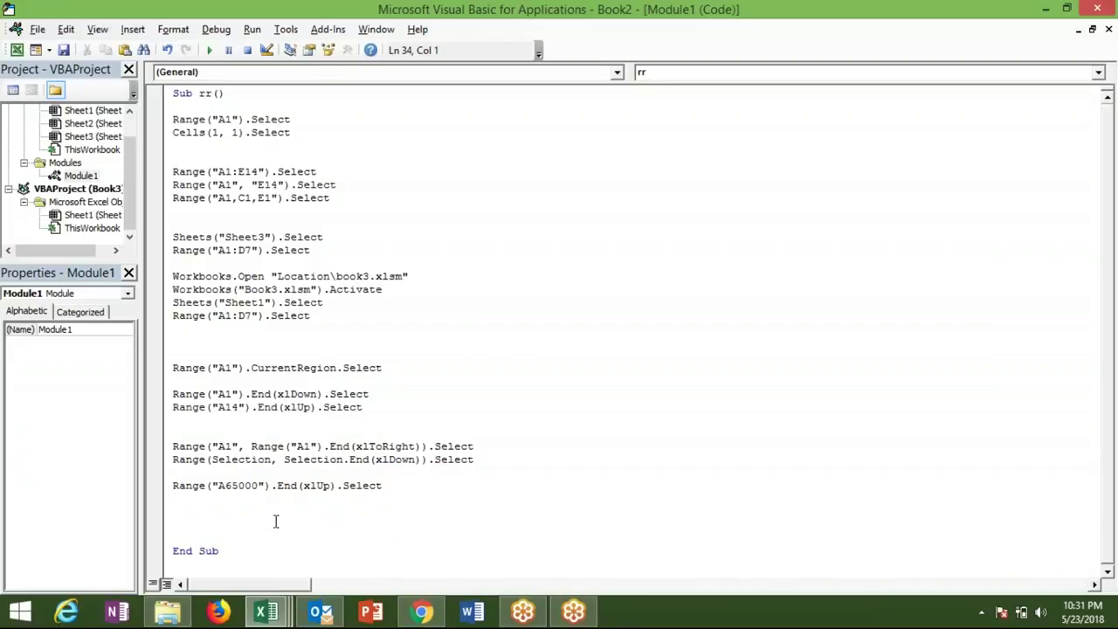
{"action": "key", "text": "Down"}
{"action": "key", "text": "Down"}
{"action": "key", "text": "Up"}
{"action": "key", "text": "Up"}
{"action": "key", "text": "Up"}
{"action": "key", "text": "Down"}
{"action": "key", "text": "Down"}
{"action": "key", "text": "Down"}
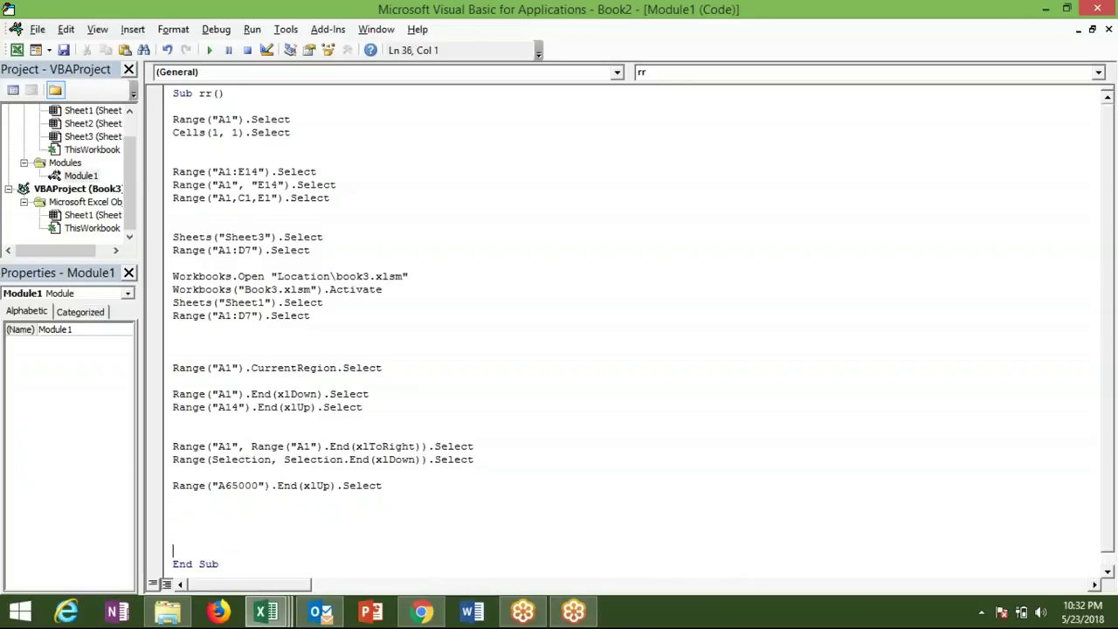
{"action": "key", "text": "Return"}
{"action": "key", "text": "Up"}
{"action": "key", "text": "Up"}
{"action": "key", "text": "Up"}
{"action": "key", "text": "Up"}
- Write r = Range("A65000").End(xlUp).Row at the end of the macro to store the last used row
{"action": "key", "text": "Down"}
{"action": "type", "text": "r=range"}
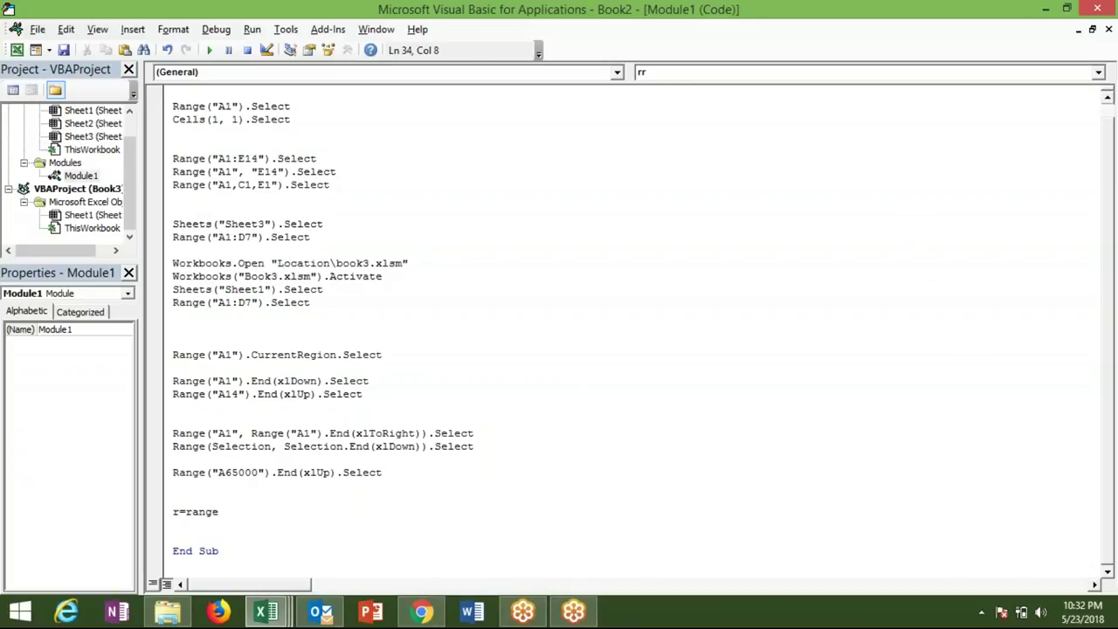
{"action": "type", "text": "(\"A65000\""}
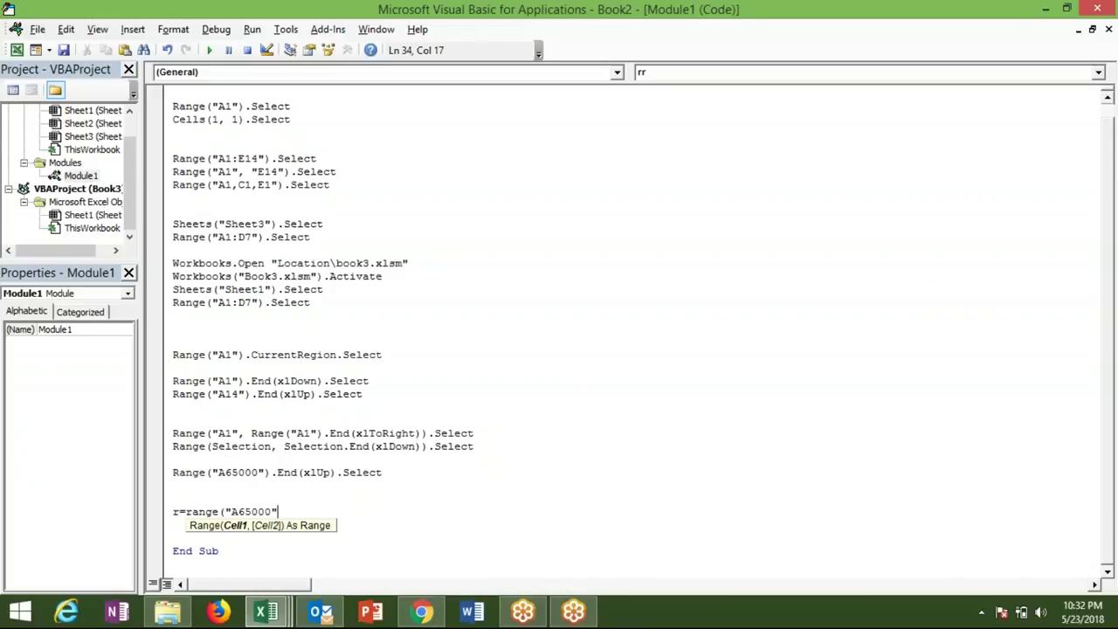
{"action": "type", "text": ").en"}
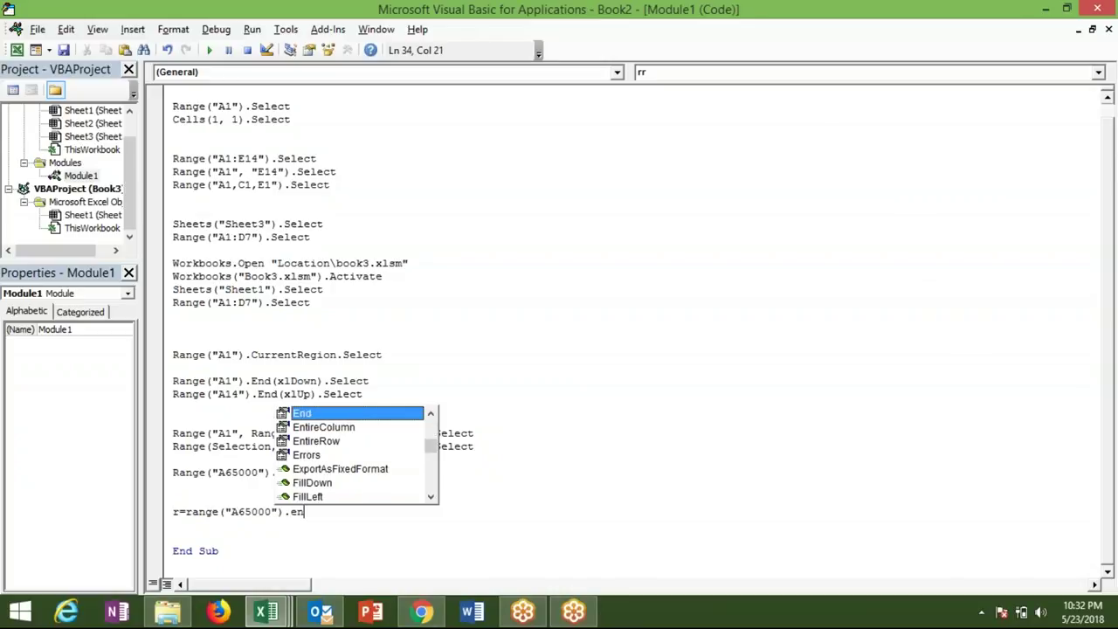
{"action": "key", "text": "Tab"}
{"action": "type", "text": "("}
{"action": "key", "text": "Down"}
{"action": "key", "text": "Down"}
{"action": "key", "text": "Down"}
{"action": "key", "text": "Tab"}
{"action": "type", "text": ")."}
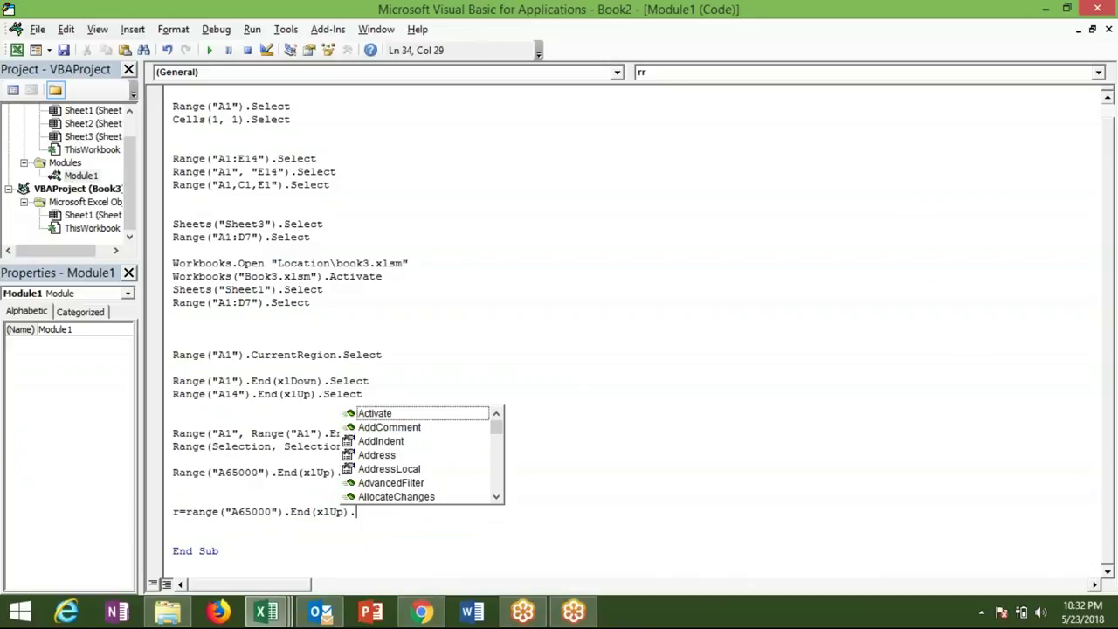
{"action": "type", "text": "row"}
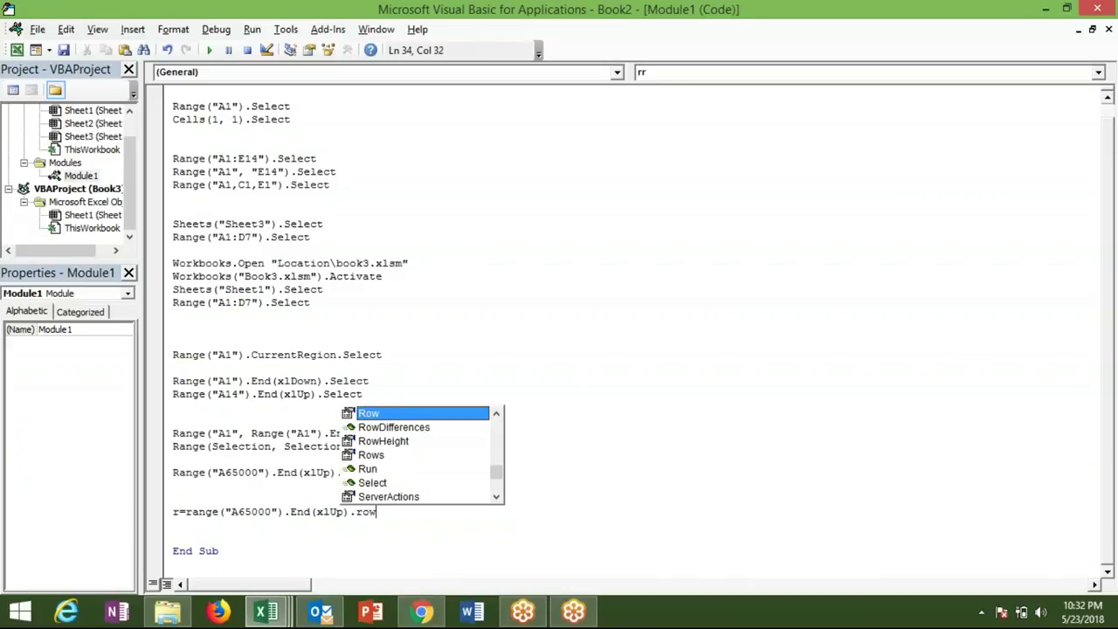
{"action": "key", "text": "Tab"}
{"action": "left_click", "coordinate": [247, 525]}
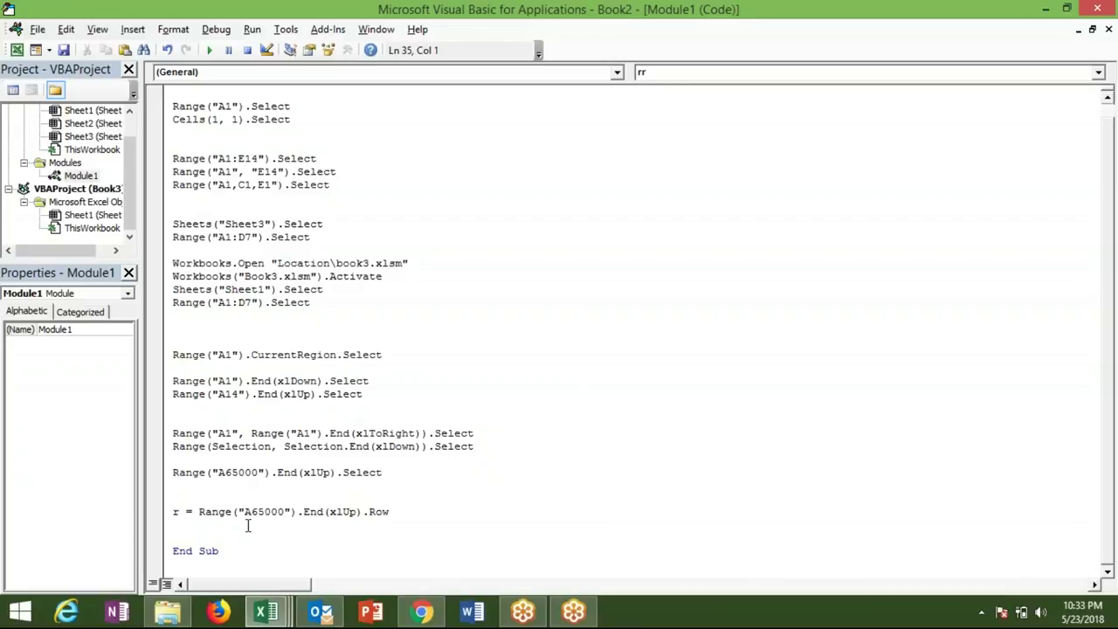
{"action": "key", "text": "Up"}
- Test Ctrl+Down and Ctrl+Up jumps in column A, confirming its data ends at row 14
{"action": "key", "text": "alt+F11"}
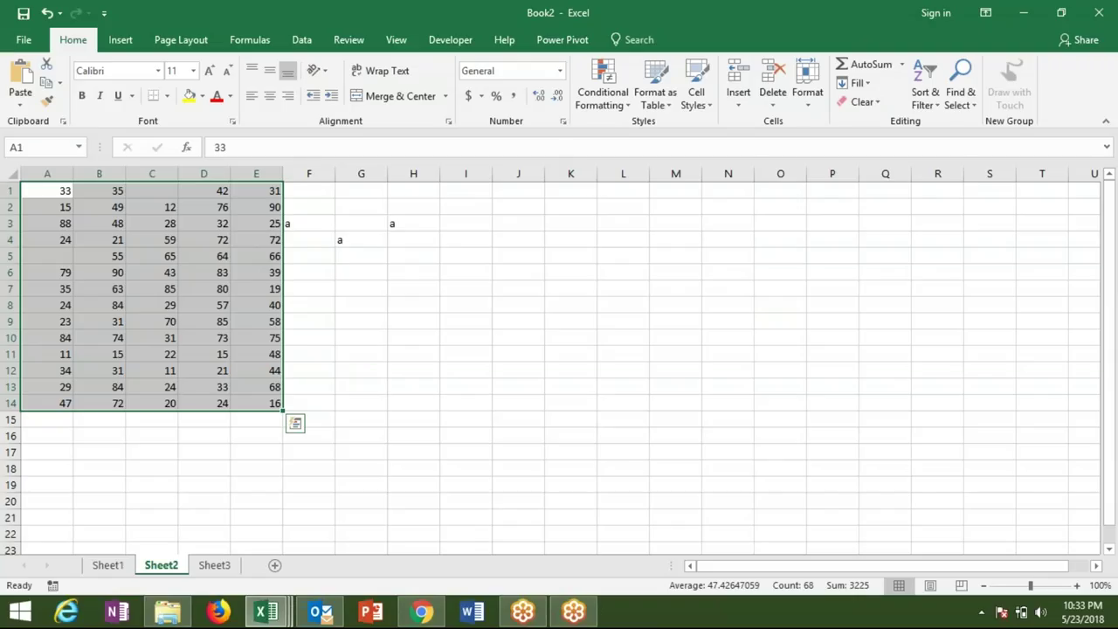
{"action": "key", "text": "Down"}
{"action": "key", "text": "Down"}
{"action": "key", "text": "Down"}
{"action": "key", "text": "ctrl+Down"}
{"action": "key", "text": "ctrl+Down"}
{"action": "key", "text": "ctrl+Down"}
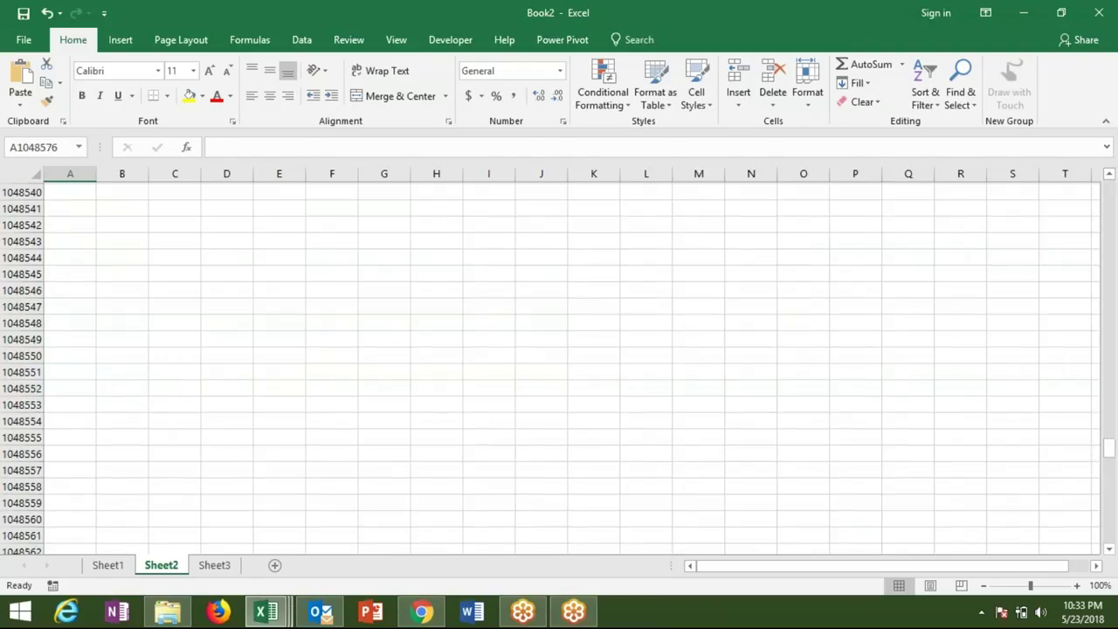
{"action": "key", "text": "ctrl+Up"}
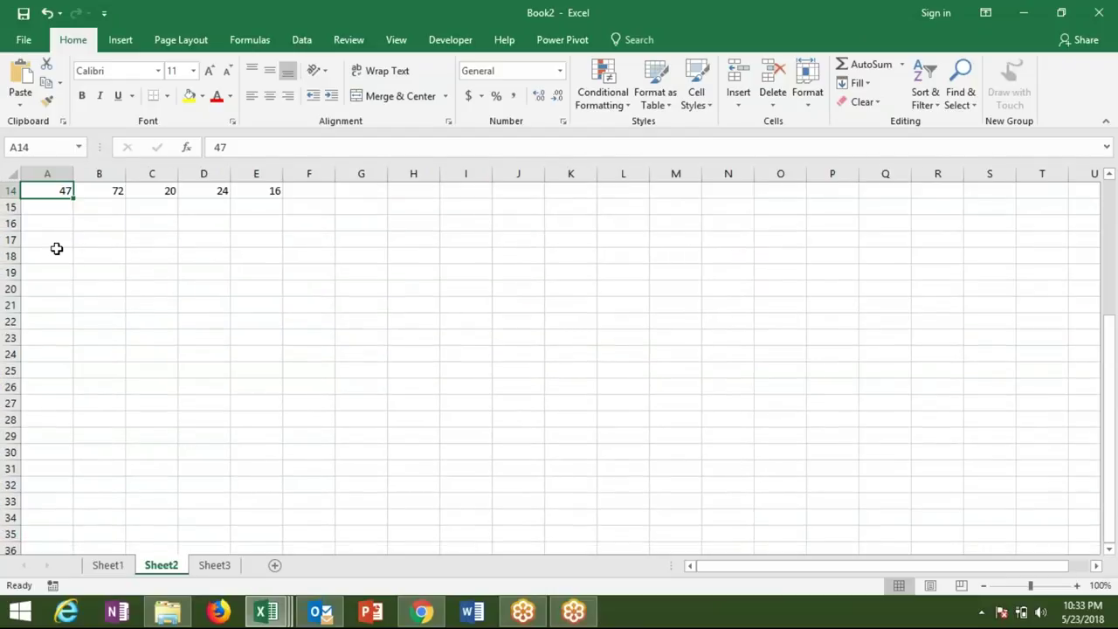
{"action": "key", "text": "Up"}
{"action": "key", "text": "Up"}
{"action": "key", "text": "Up"}
{"action": "key", "text": "Up"}
{"action": "key", "text": "Up"}
{"action": "key", "text": "Up"}
{"action": "key", "text": "Down"}
- Begin a c = Range(" statement below the r line in the macro
{"action": "key", "text": "Down"}
{"action": "key", "text": "Down"}
{"action": "key", "text": "Down"}
{"action": "key", "text": "Up"}
{"action": "key", "text": "Up"}
{"action": "key", "text": "Up"}
{"action": "key", "text": "alt+F11"}
{"action": "key", "text": "Down"}
{"action": "type", "text": "c="}
{"action": "type", "text": "range"}
{"action": "type", "text": "(\"x"}
{"action": "type", "text": "l"}
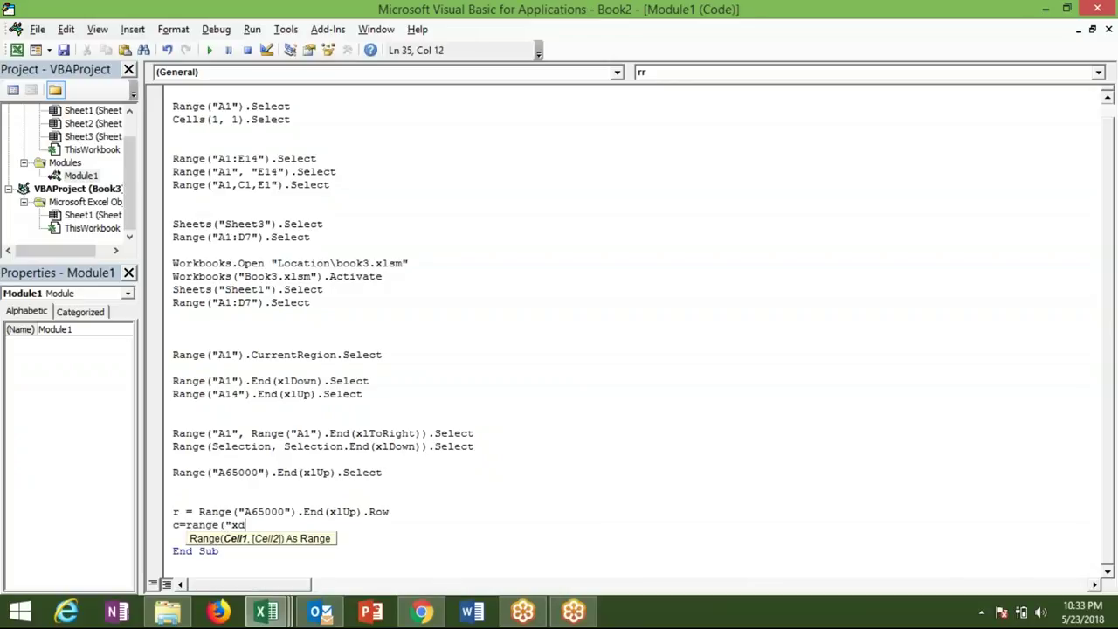
- Complete c = Range("xfd1").End(xlToLeft).Column to store the last used column
{"action": "key", "text": "BackSpace"}
{"action": "type", "text": "fd1\")"}
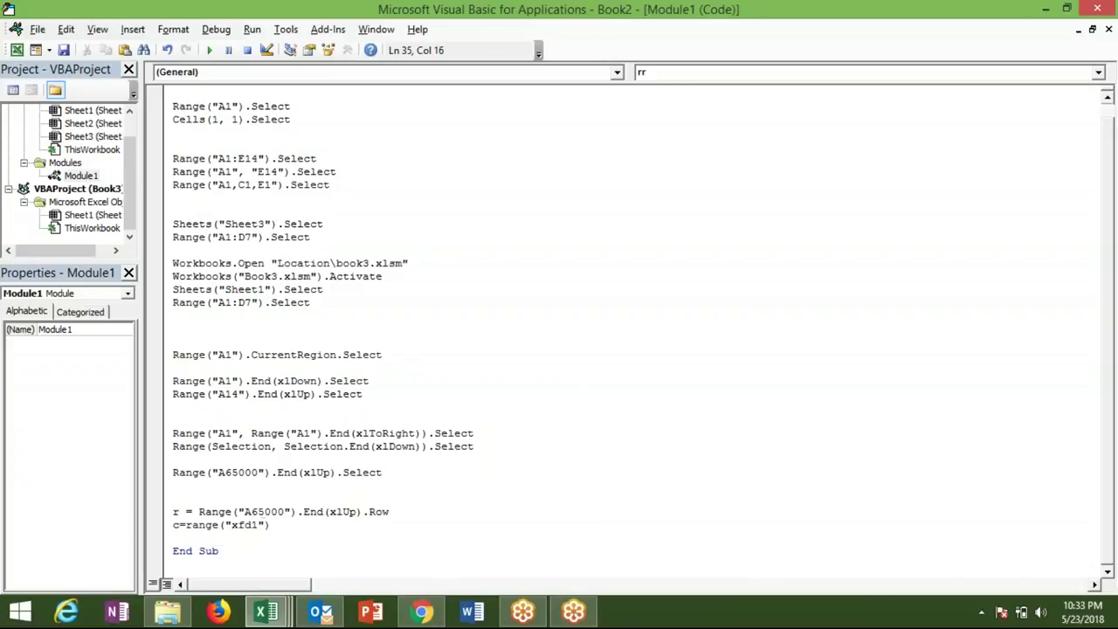
{"action": "type", "text": ".end"}
{"action": "key", "text": "Tab"}
{"action": "type", "text": "("}
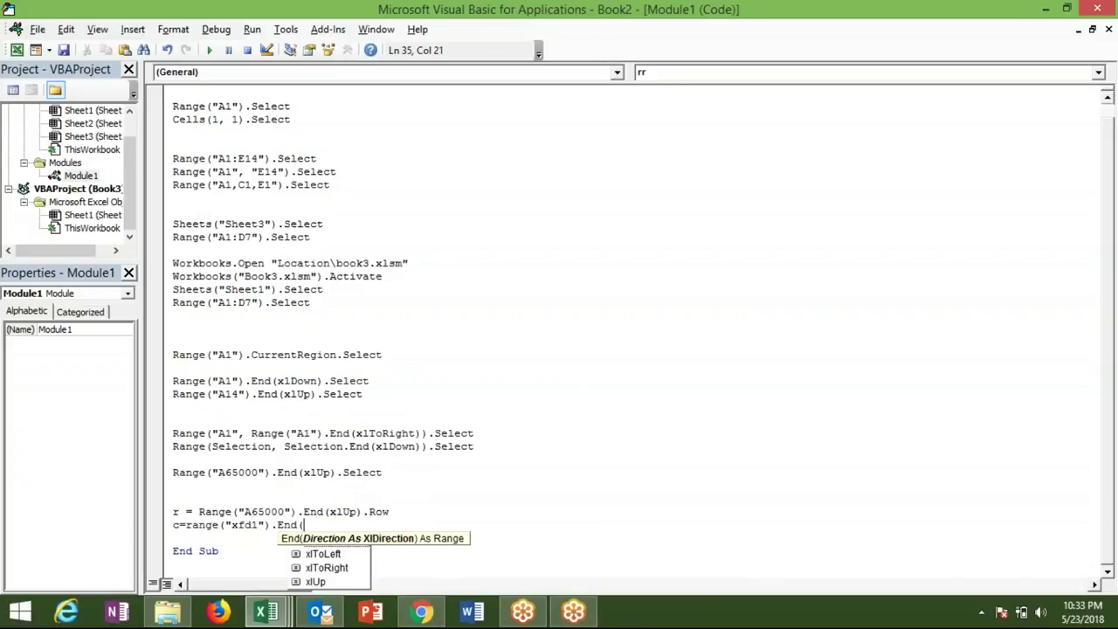
{"action": "key", "text": "Down"}
{"action": "key", "text": "Tab"}
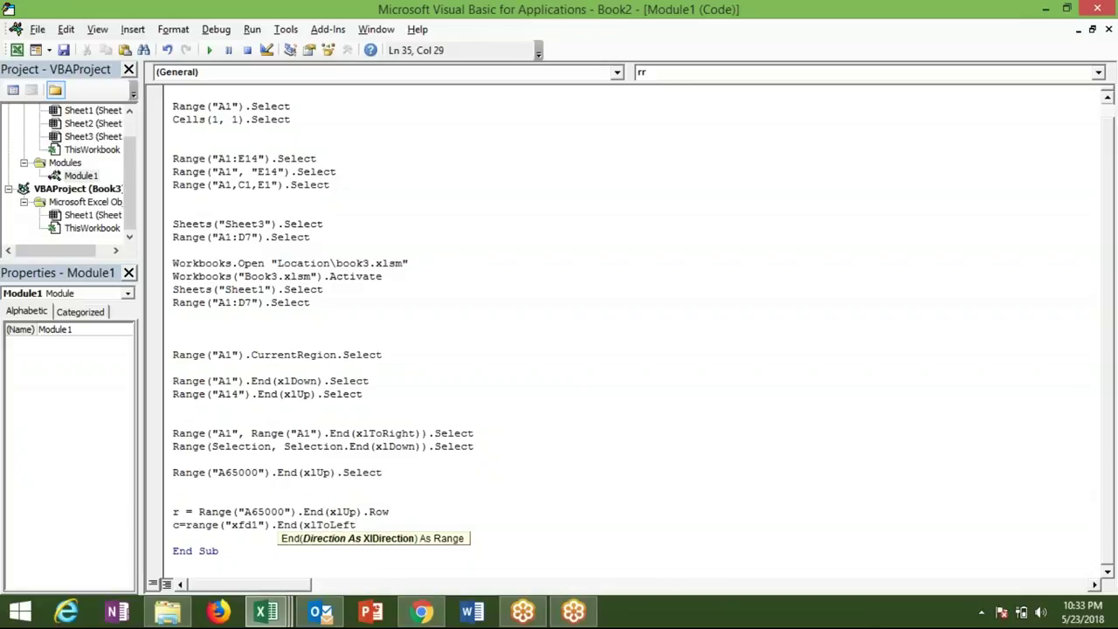
{"action": "type", "text": ").co"}
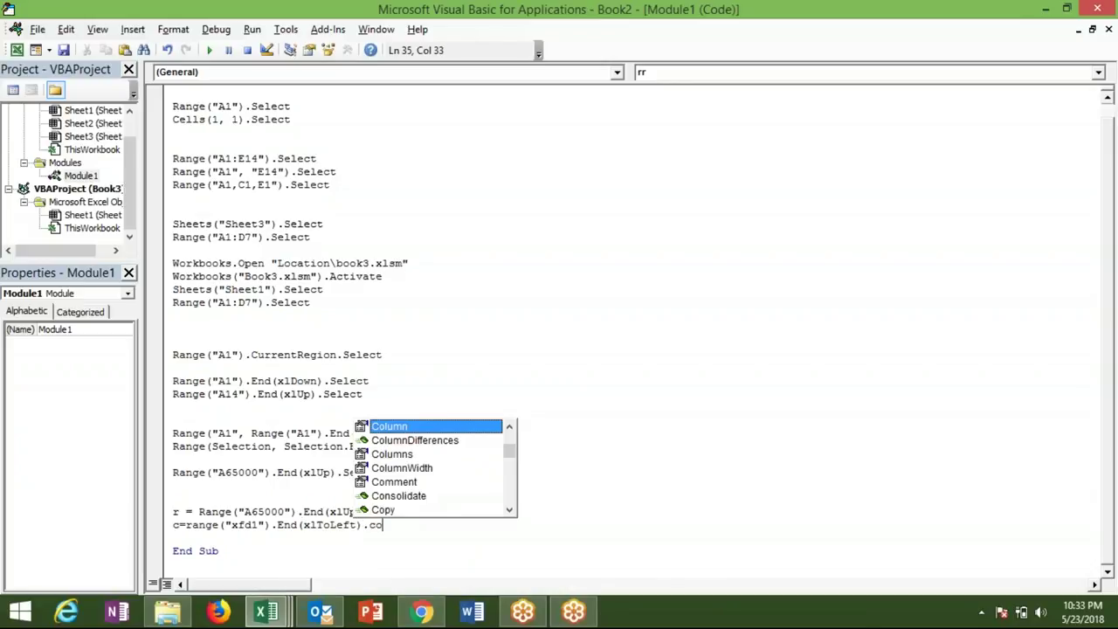
{"action": "key", "text": "Tab"}
{"action": "key", "text": "Return"}
{"action": "key", "text": "Return"}
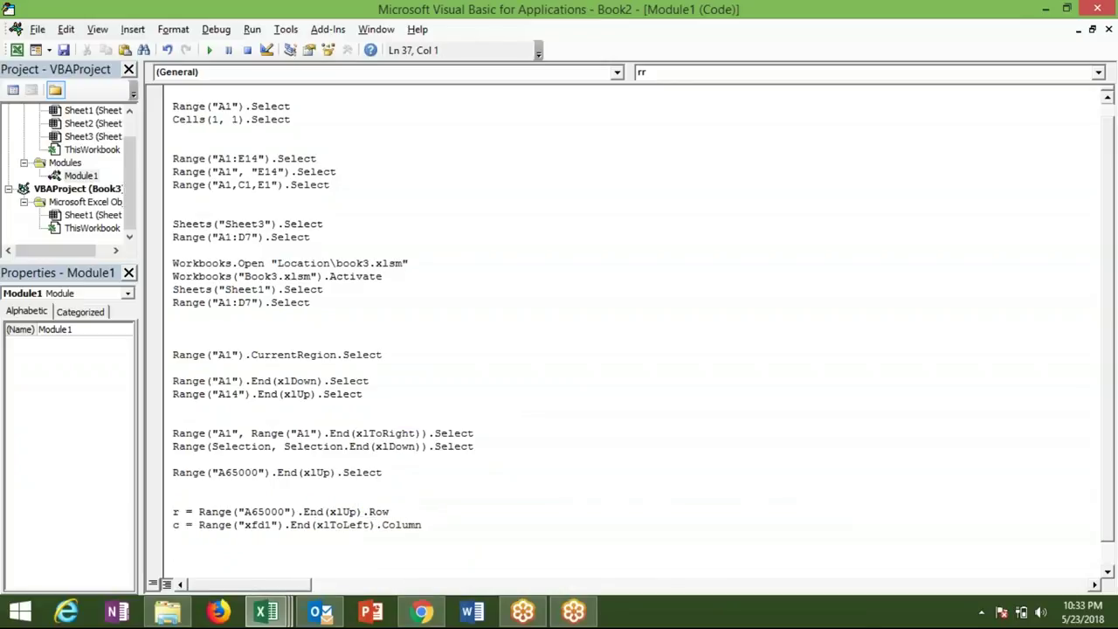
- In Excel, jump to the top of column A and then to the far right of row 1
{"action": "key", "text": "alt+F11"}
{"action": "key", "text": "ctrl+Up"}
{"action": "key", "text": "ctrl+Up"}
{"action": "key", "text": "ctrl+Up"}
{"action": "key", "text": "ctrl+Right"}
{"action": "key", "text": "ctrl+Right"}
{"action": "key", "text": "ctrl+Right"}
{"action": "key", "text": "ctrl+Right"}
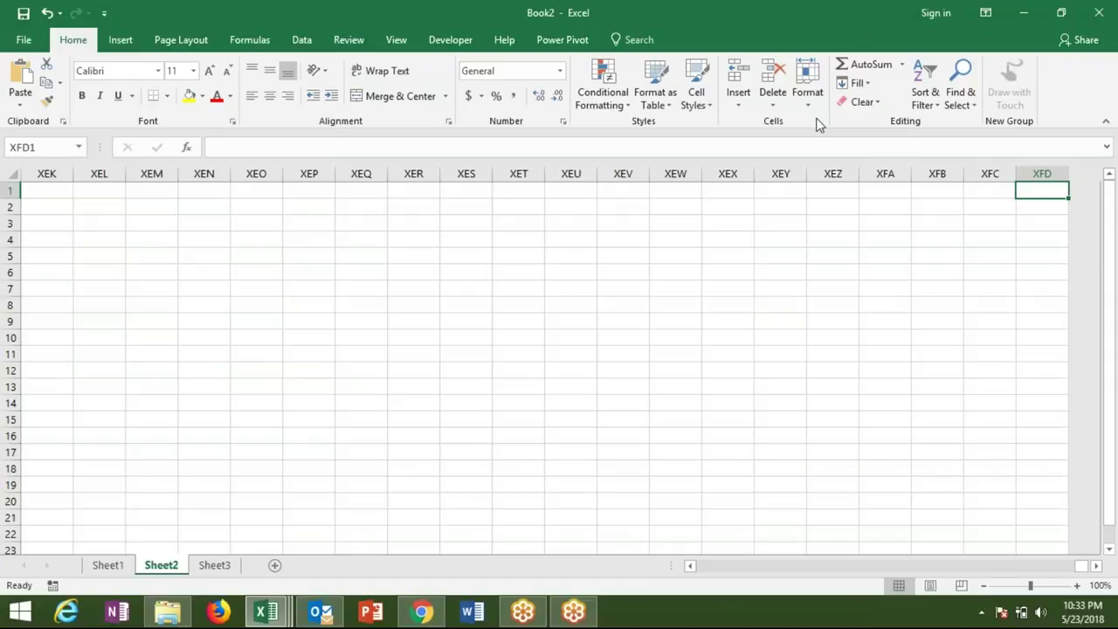
- Jump left from XFD1 to E1, scroll back to column A, and return to the macro code
{"action": "left_click", "coordinate": [45, 145]}
{"action": "key", "text": "Escape"}
{"action": "key", "text": "ctrl+Left"}
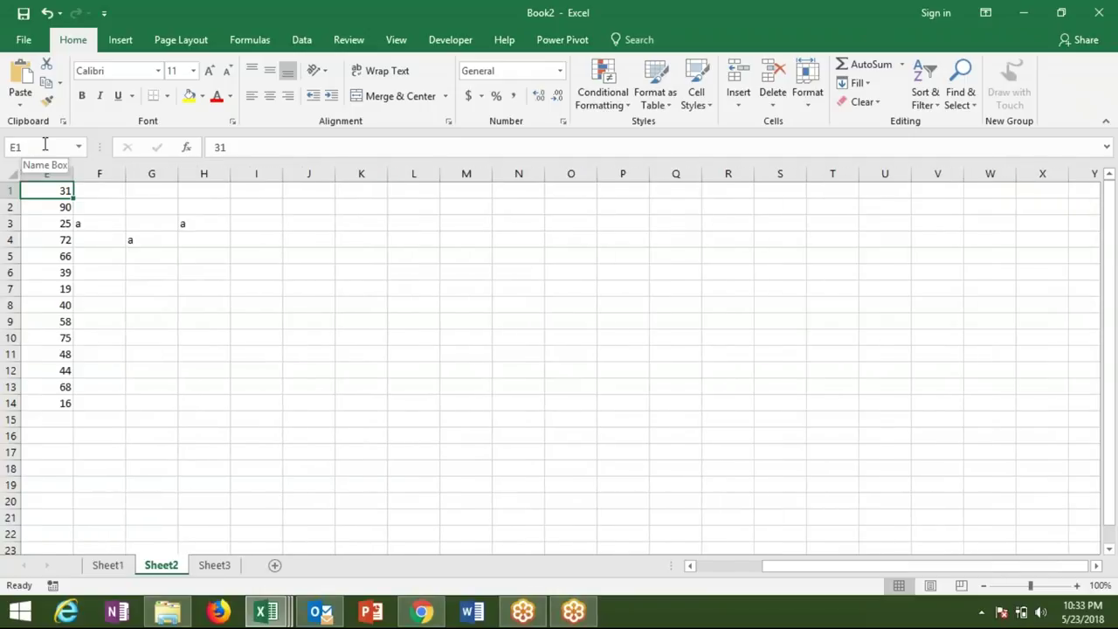
{"action": "left_click_drag", "start_coordinate": [773, 568], "coordinate": [643, 571]}
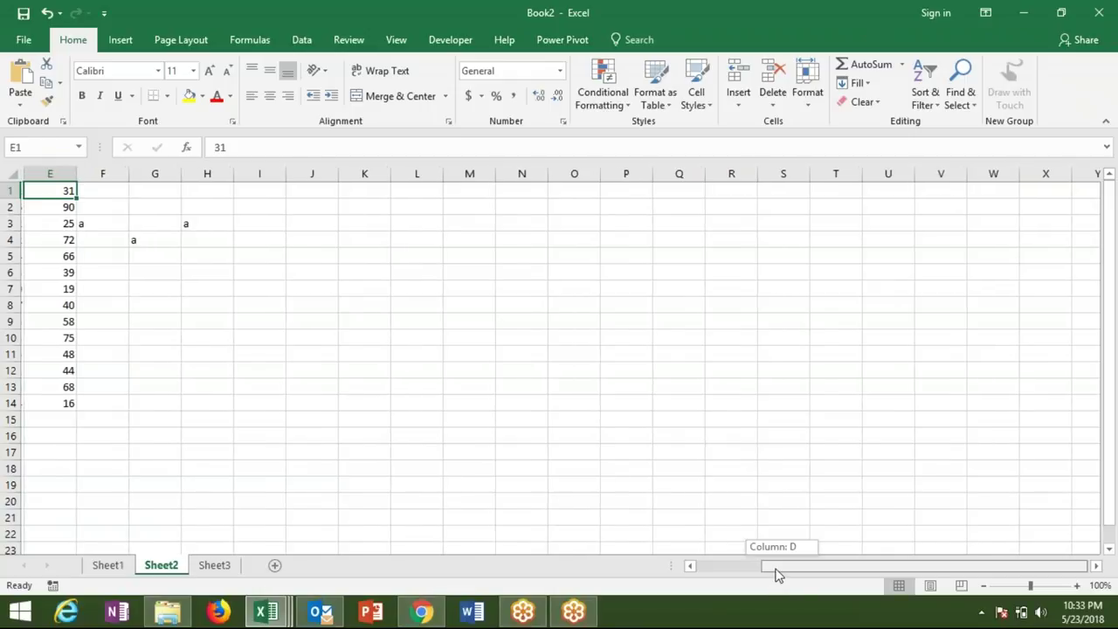
{"action": "key", "text": "alt+Tab"}
{"action": "double_click", "coordinate": [175, 511]}
{"action": "key", "text": "alt+Tab"}
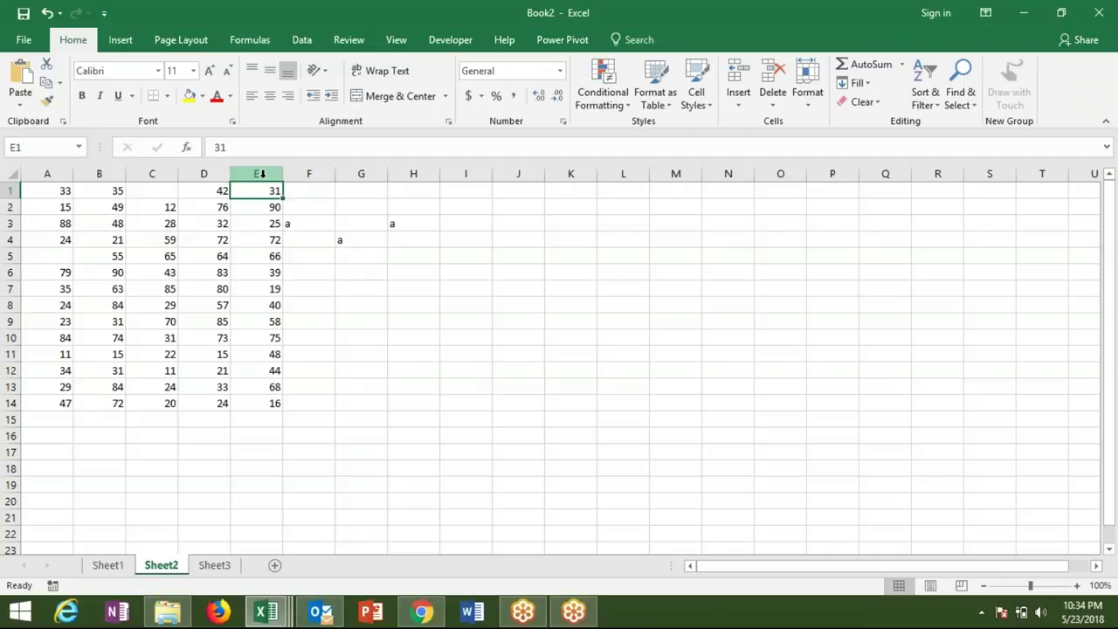
{"action": "key", "text": "alt+Tab"}
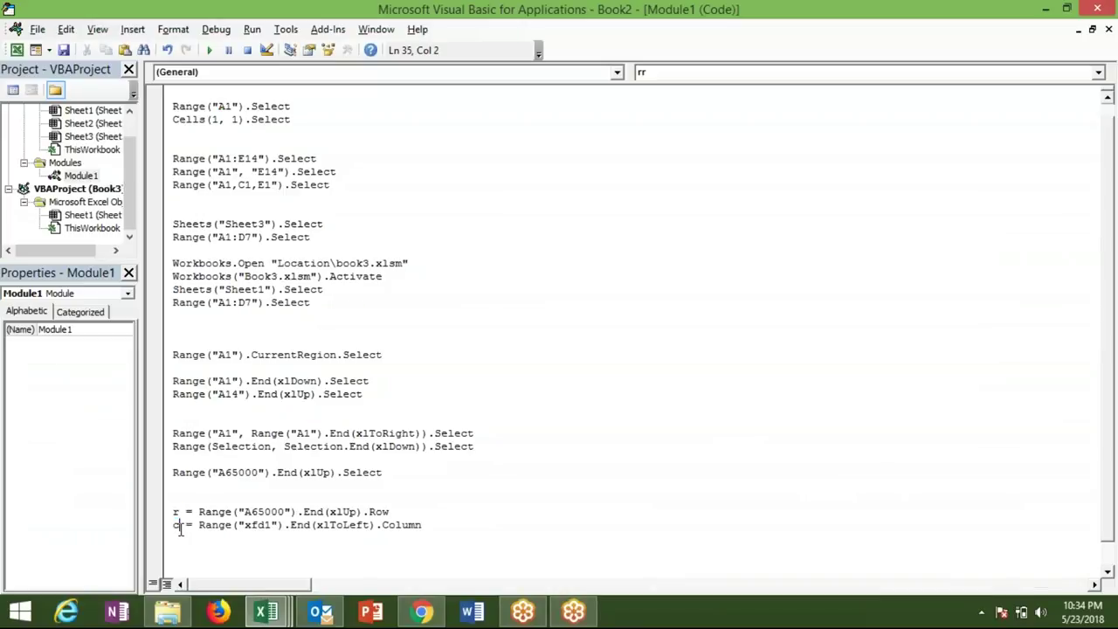
- Add the line Range("A1", Cells(r, c)).Select on the blank line below the c assignment
{"action": "left_click", "coordinate": [174, 559]}
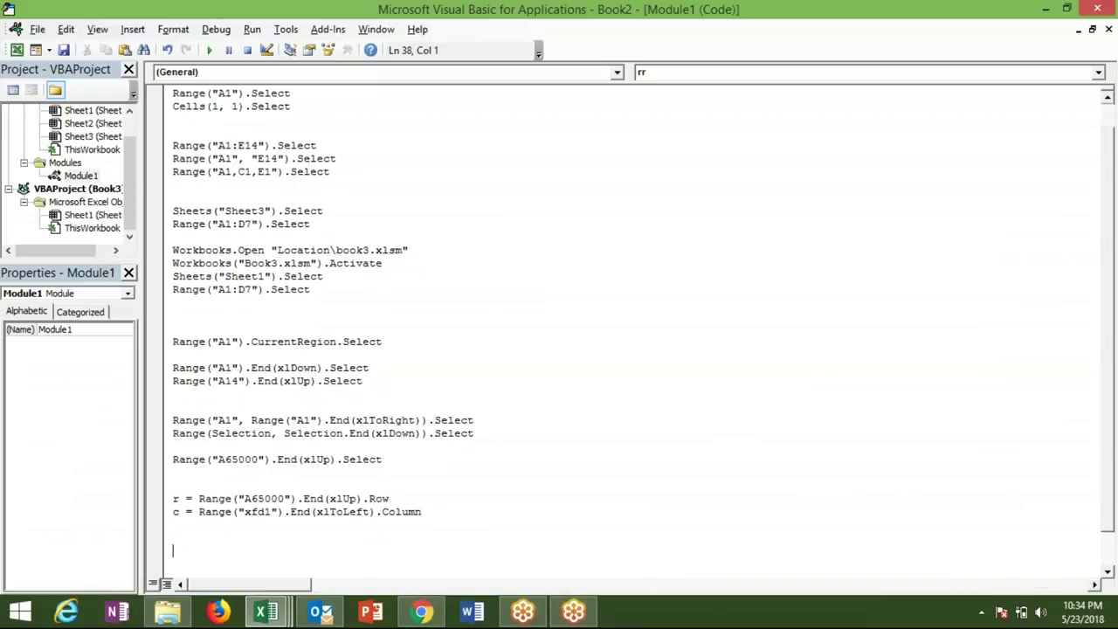
{"action": "type", "text": "range"}
{"action": "type", "text": "(\"A1"}
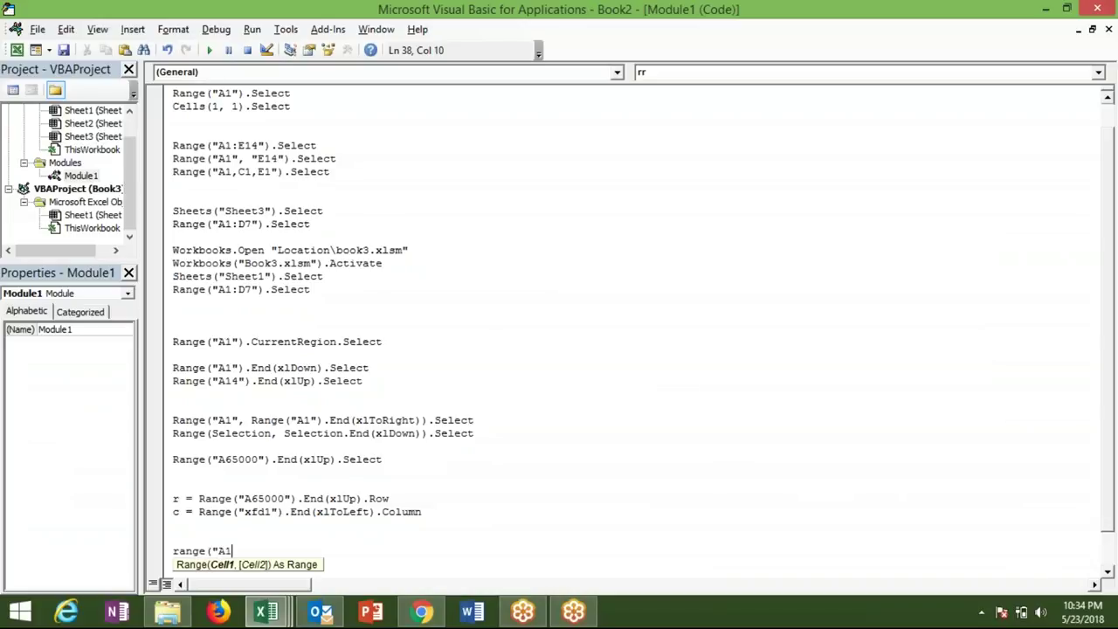
{"action": "type", "text": "\","}
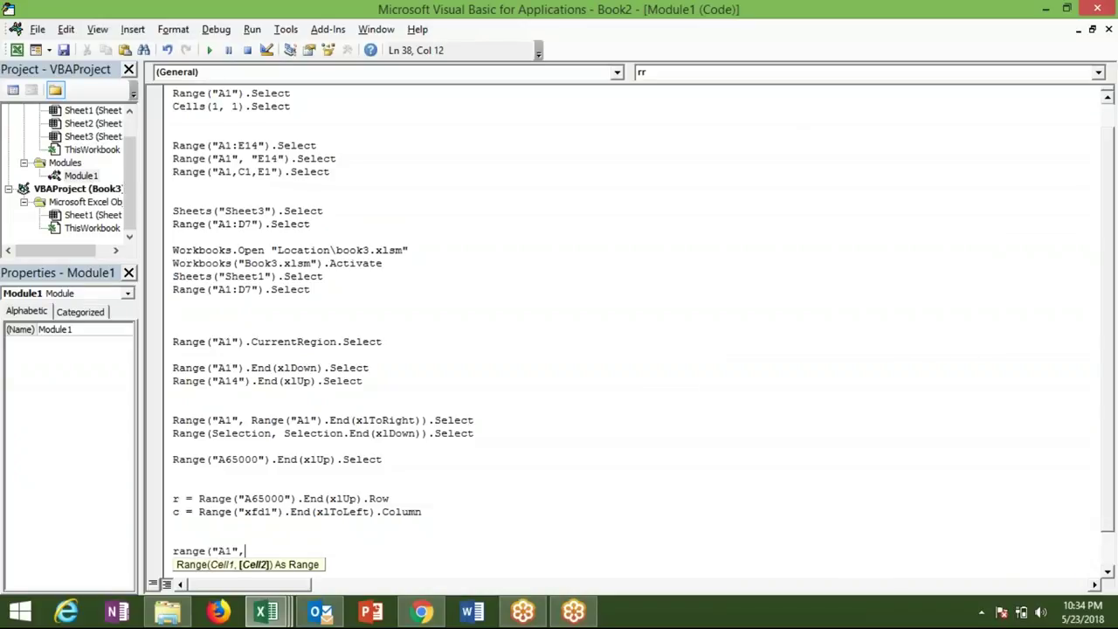
{"action": "type", "text": "cells"}
{"action": "type", "text": "(r"}
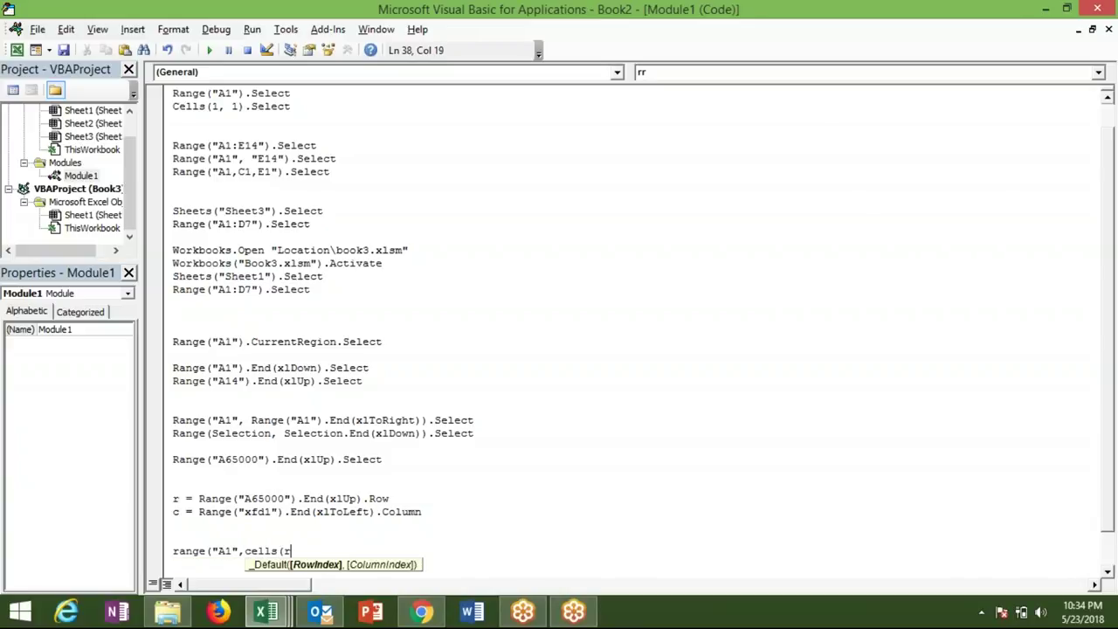
{"action": "type", "text": ",c"}
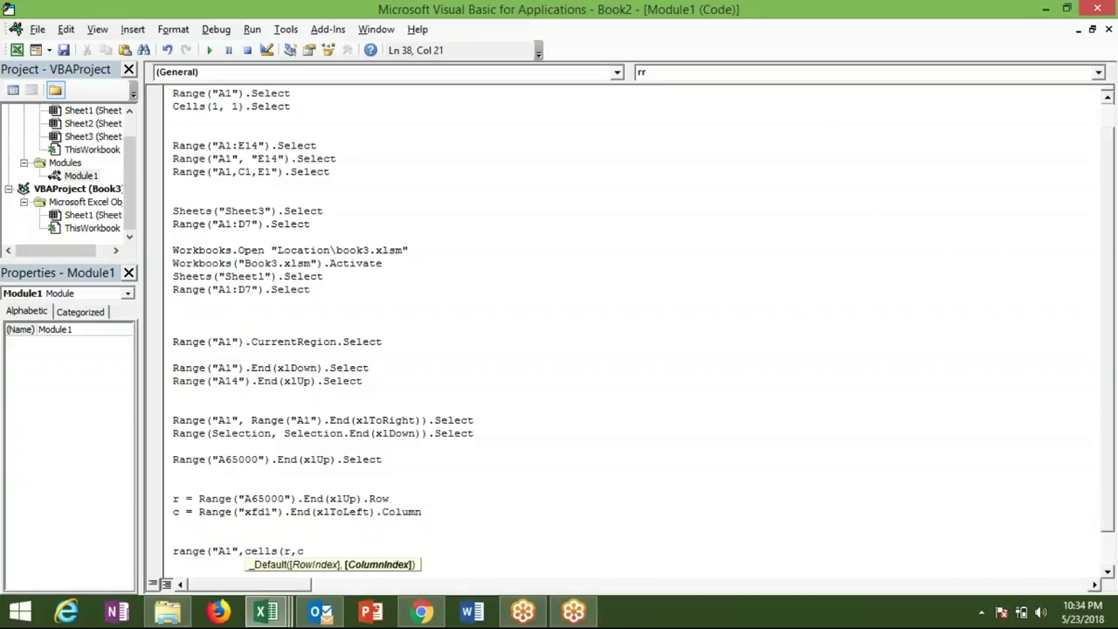
{"action": "type", "text": ")).se"}
{"action": "key", "text": "Return"}
- Confirm in the Excel sheet that the data block spans A1 to E14, then return to the code
{"action": "key", "text": "alt+F11"}
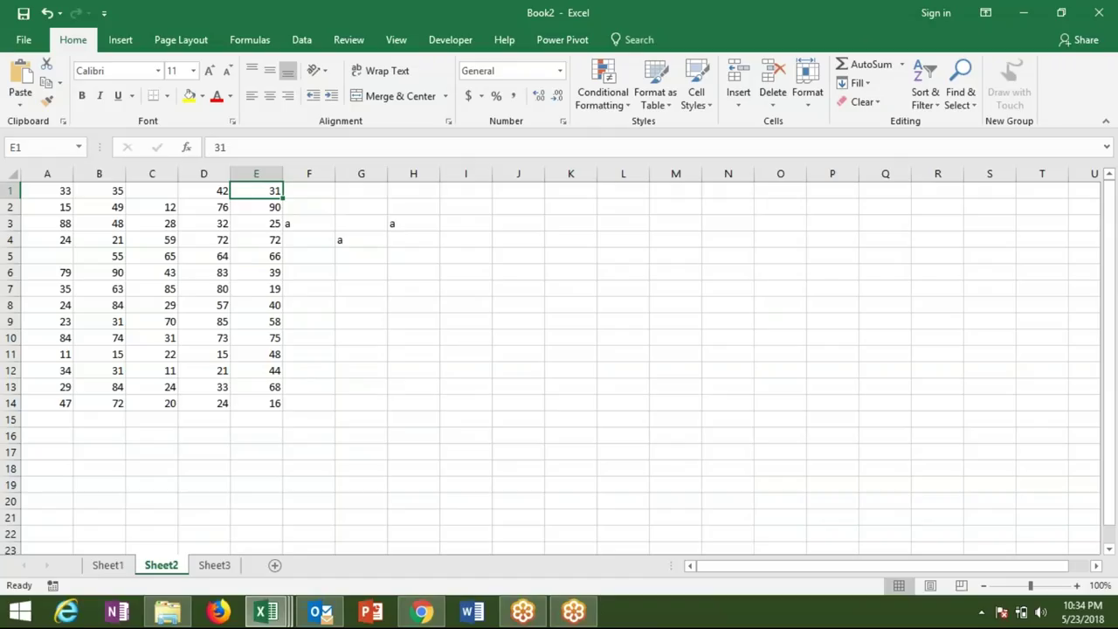
{"action": "left_click", "coordinate": [33, 387]}
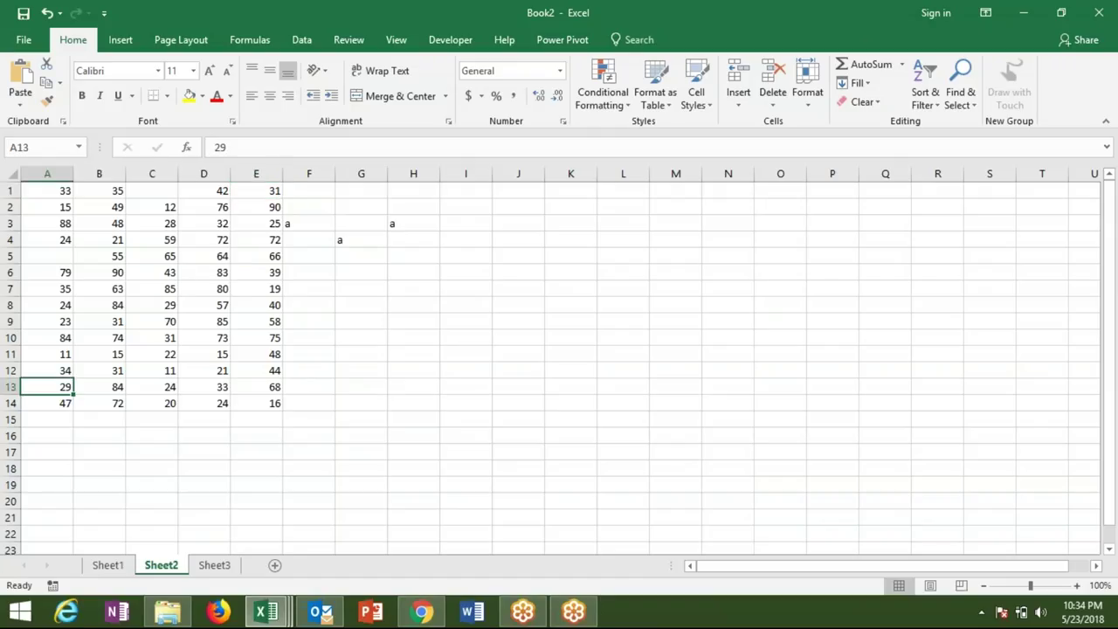
{"action": "left_click", "coordinate": [38, 401]}
{"action": "left_click", "coordinate": [263, 403]}
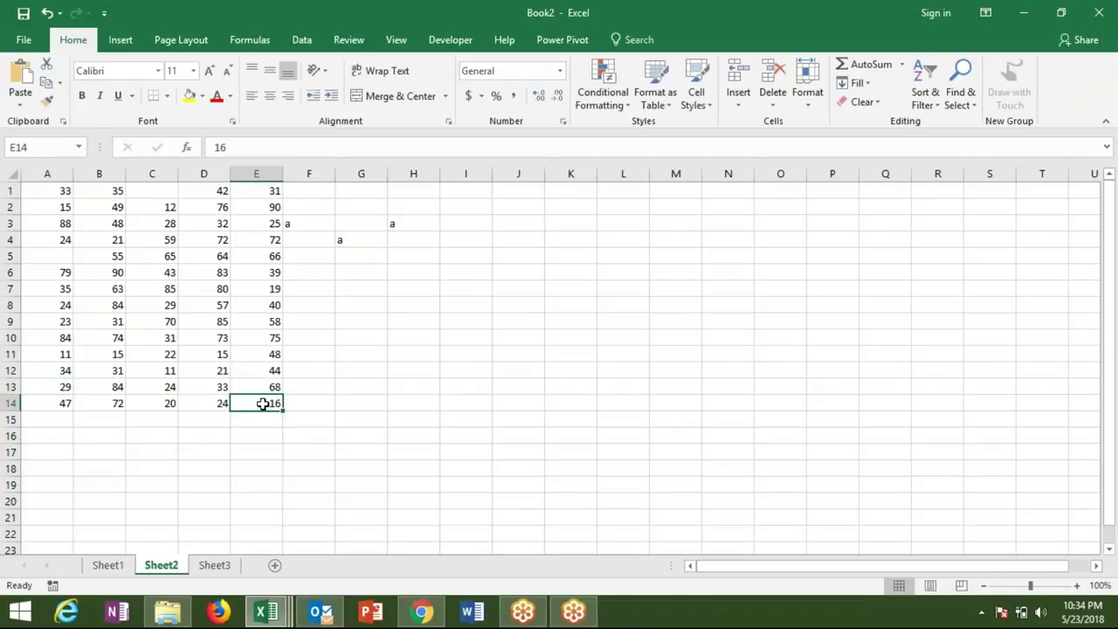
{"action": "left_click", "coordinate": [47, 189], "text": "shift"}
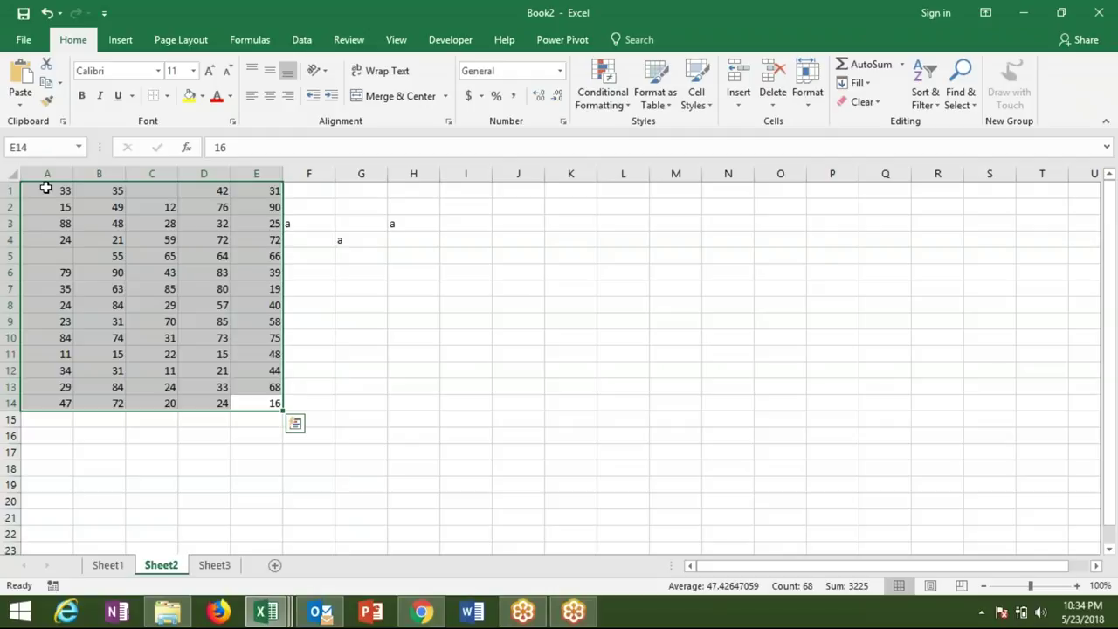
{"action": "key", "text": "alt+Tab"}
{"action": "key", "text": "Down"}
{"action": "key", "text": "Down"}
{"action": "key", "text": "Down"}
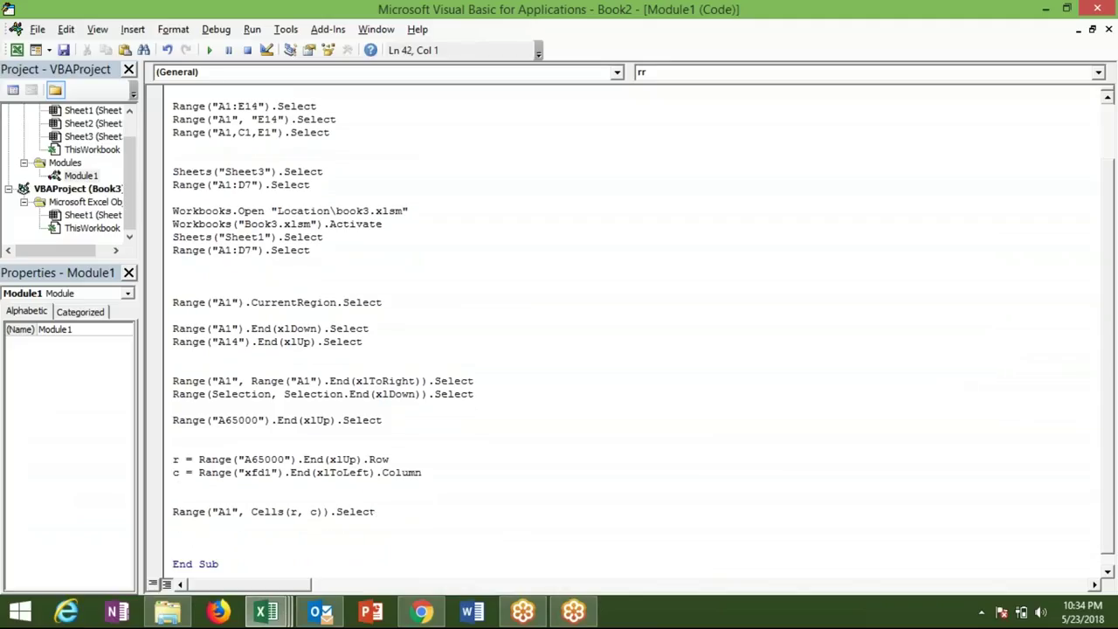
{"action": "key", "text": "Right"}
{"action": "key", "text": "Right"}
{"action": "type", "text": "1111"}
{"action": "key", "text": "BackSpace"}
{"action": "key", "text": "BackSpace"}
{"action": "key", "text": "BackSpace"}
{"action": "key", "text": "BackSpace"}
{"action": "key", "text": "Up"}
{"action": "key", "text": "Up"}
{"action": "key", "text": "Up"}
{"action": "key", "text": "Up"}
{"action": "key", "text": "alt+F11"}
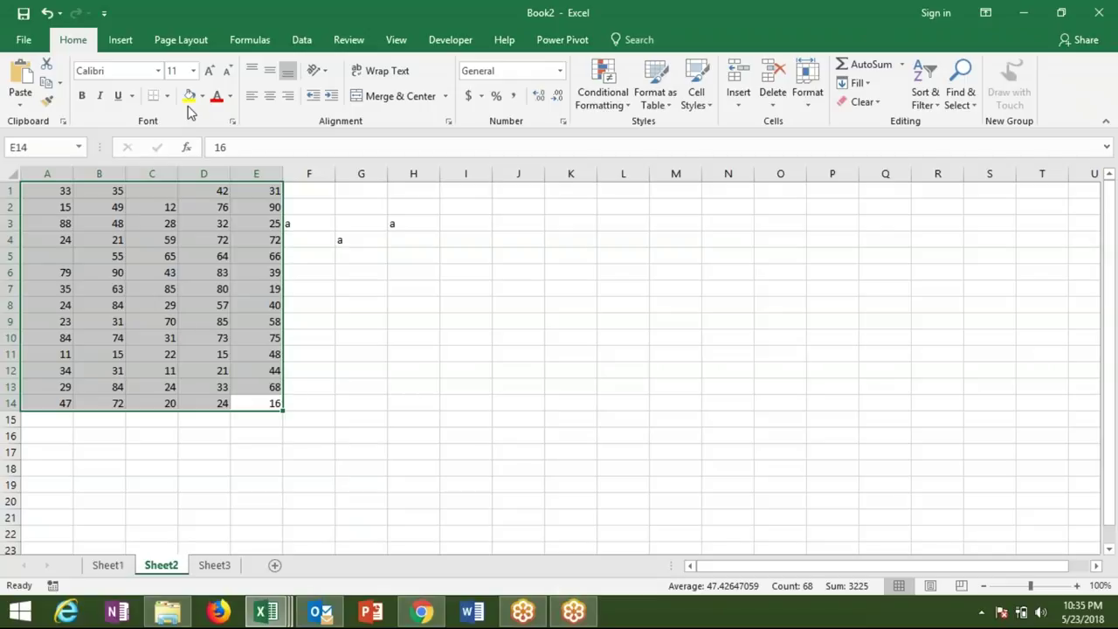
{"action": "key", "text": "Up"}
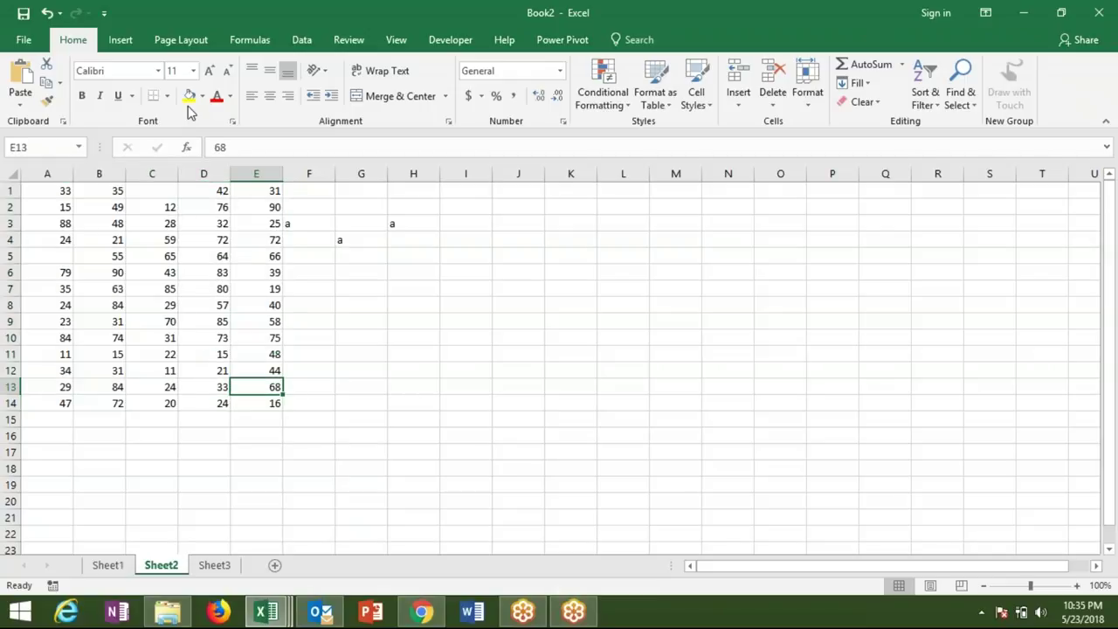
{"action": "key", "text": "ctrl+Up"}
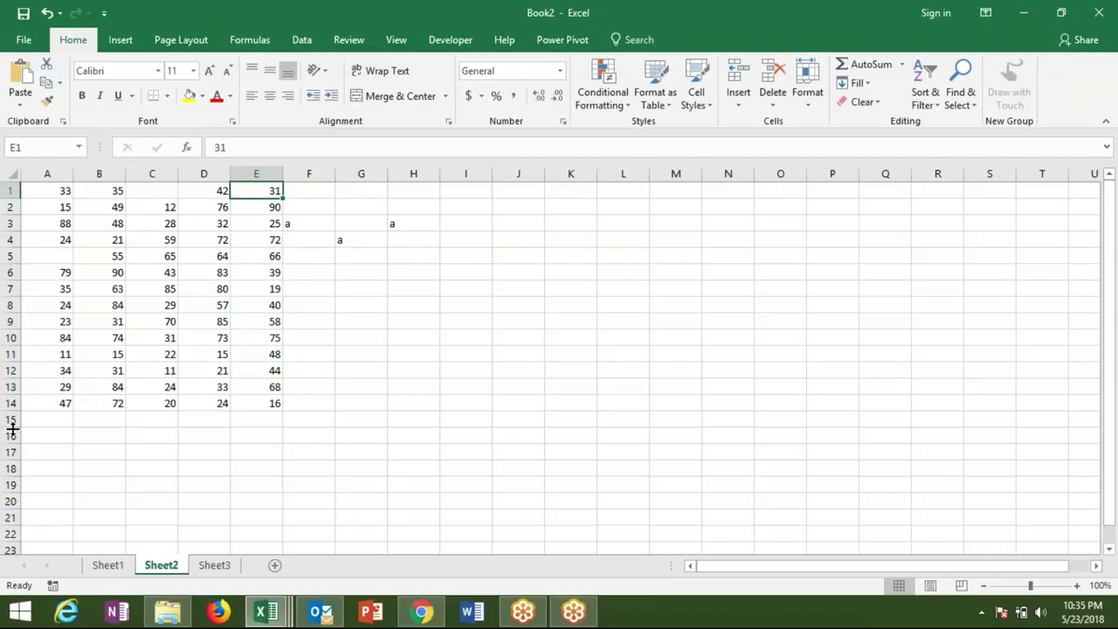
{"action": "key", "text": "alt+Tab"}
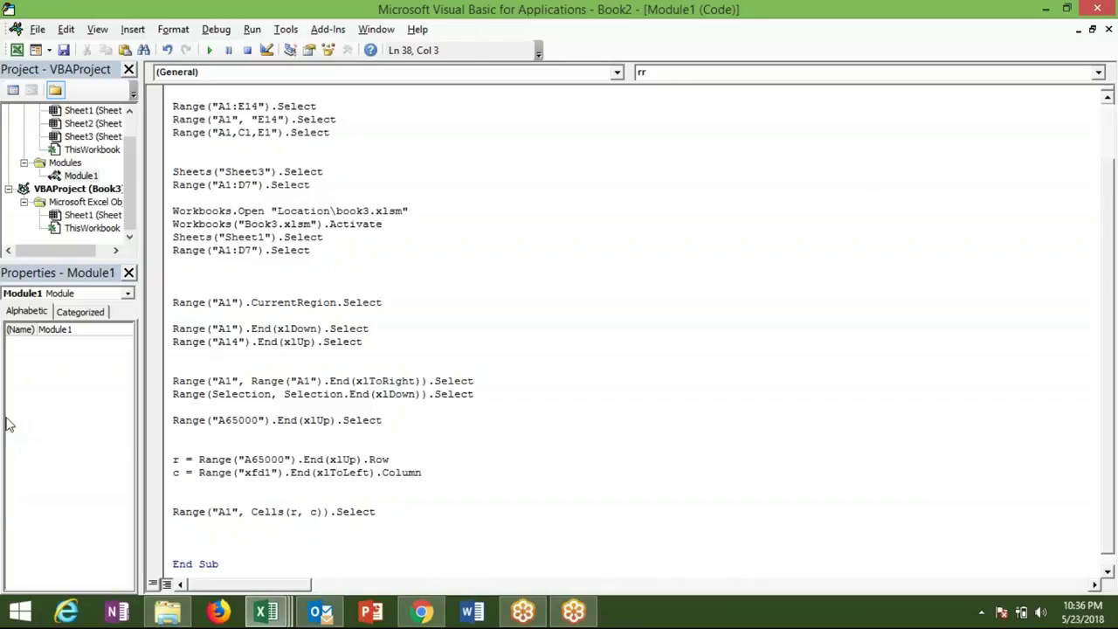
- Set a breakpoint on the Range("A1", "E14").Select line and select the E14 reference
{"action": "left_click", "coordinate": [153, 120]}
{"action": "left_click", "coordinate": [272, 120]}
{"action": "double_click", "coordinate": [273, 120]}
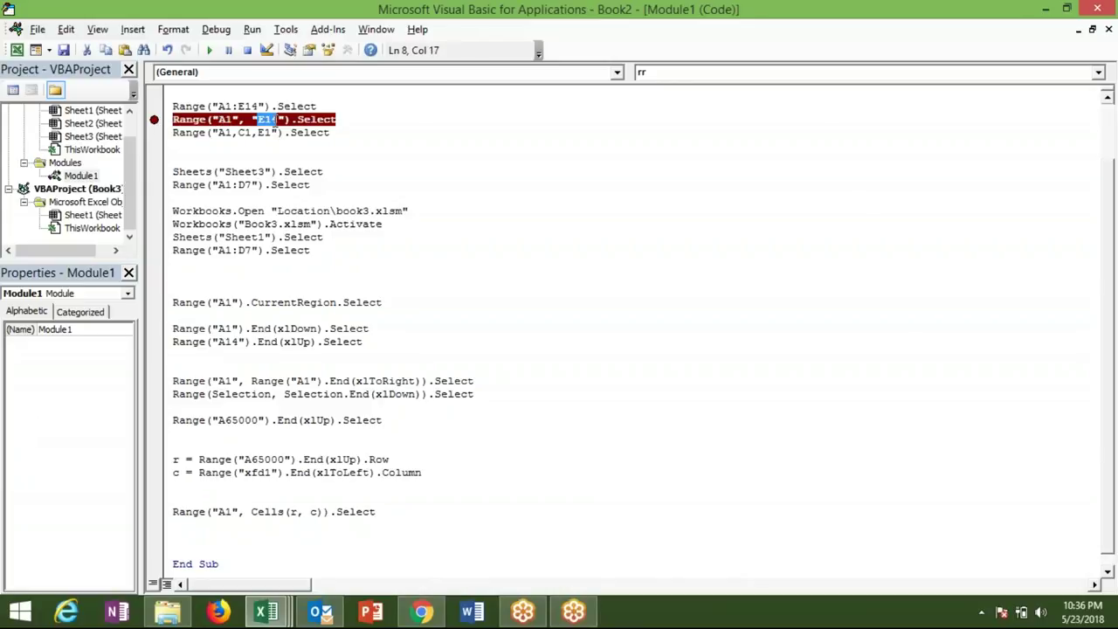
- Review the r and c assignment lines that find the last row and column
{"action": "double_click", "coordinate": [192, 512]}
{"action": "key", "text": "Up"}
{"action": "key", "text": "Up"}
{"action": "key", "text": "Up"}
{"action": "key", "text": "Up"}
{"action": "key", "text": "Up"}
{"action": "key", "text": "Up"}
{"action": "key", "text": "Up"}
{"action": "key", "text": "Up"}
{"action": "key", "text": "Up"}
{"action": "key", "text": "Up"}
{"action": "key", "text": "Up"}
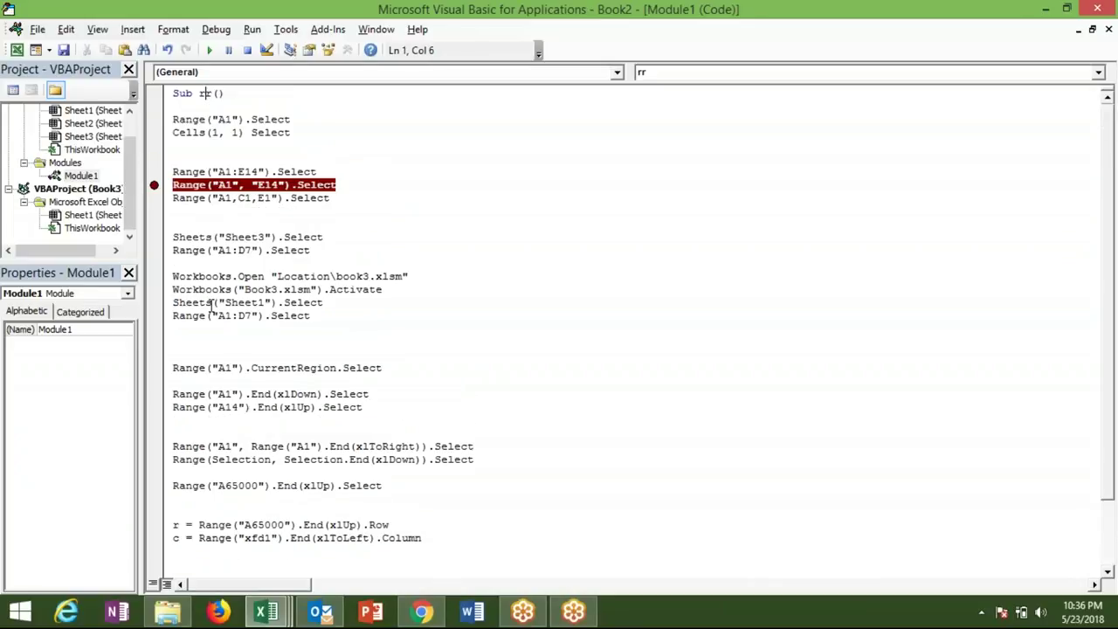
{"action": "key", "text": "Down"}
{"action": "key", "text": "Left"}
{"action": "key", "text": "Left"}
{"action": "key", "text": "Home"}
{"action": "key", "text": "shift+Down"}
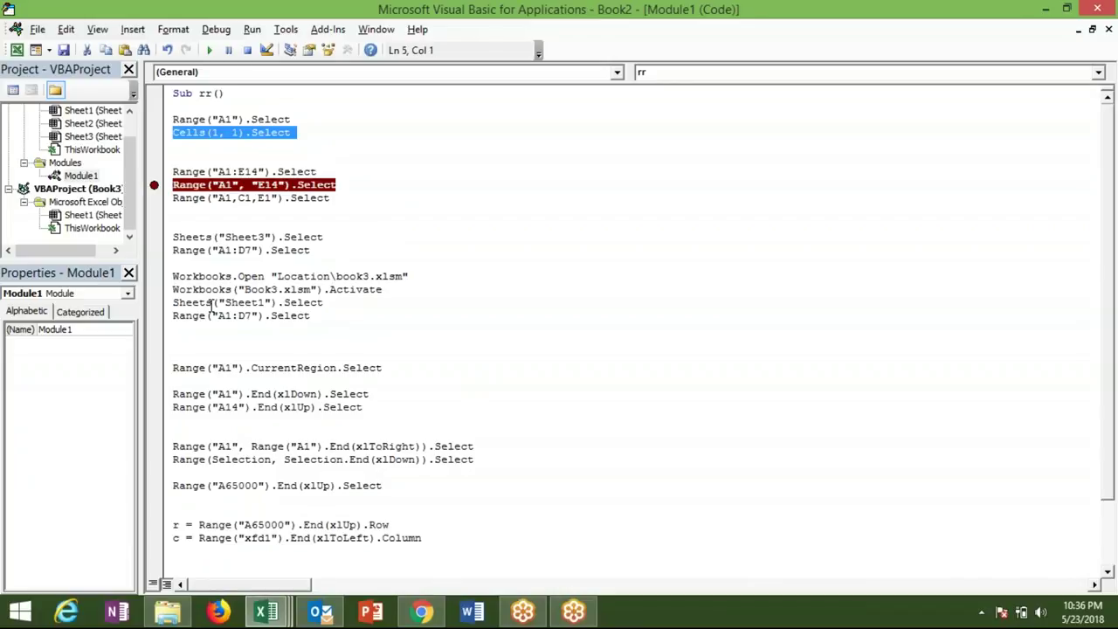
{"action": "key", "text": "Down"}
{"action": "key", "text": "Down"}
{"action": "key", "text": "Down"}
{"action": "key", "text": "Down"}
{"action": "key", "text": "Down"}
{"action": "key", "text": "Down"}
{"action": "key", "text": "Down"}
{"action": "key", "text": "Down"}
{"action": "key", "text": "Down"}
{"action": "key", "text": "Up"}
{"action": "key", "text": "Up"}
{"action": "key", "text": "Up"}
{"action": "key", "text": "Up"}
{"action": "key", "text": "Up"}
{"action": "key", "text": "Up"}
{"action": "key", "text": "Up"}
{"action": "key", "text": "Up"}
{"action": "key", "text": "Up"}
{"action": "key", "text": "shift+Down"}
{"action": "key", "text": "shift+Down"}
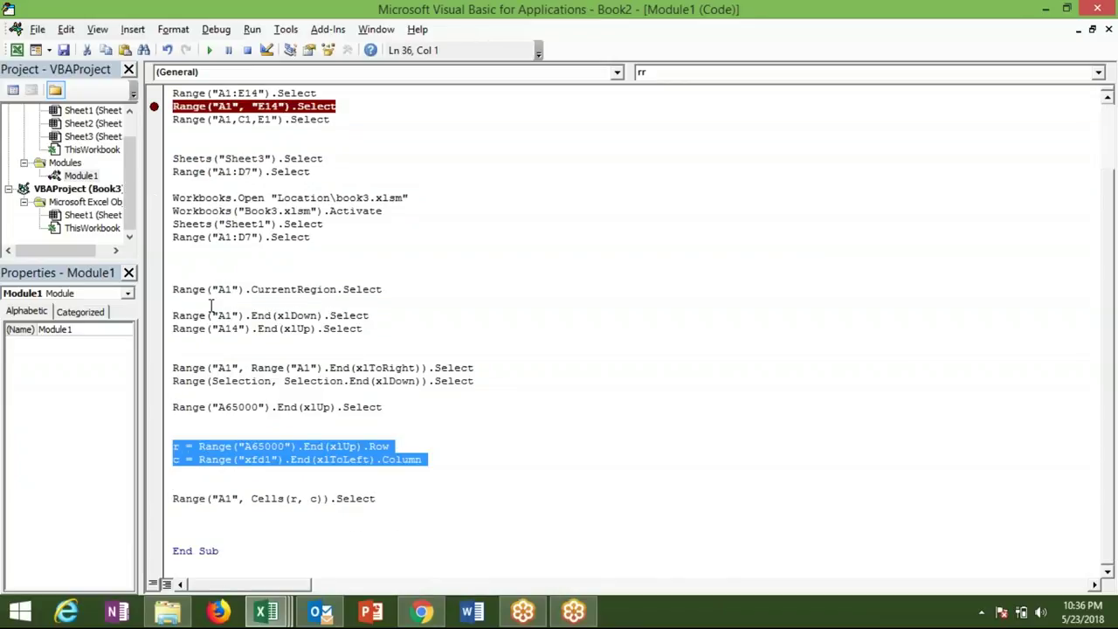
{"action": "key", "text": "Up"}
{"action": "key", "text": "Up"}
{"action": "key", "text": "Down"}
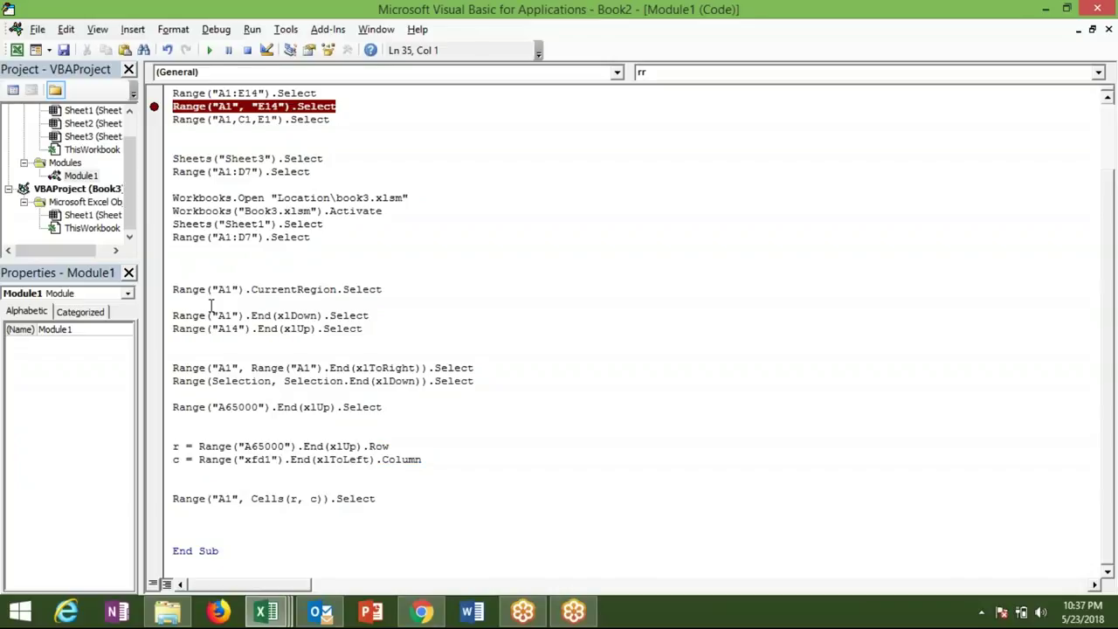
- Copy the r line's last-row expression into Cells(r, c) and examine the c expression
{"action": "left_click", "coordinate": [235, 496]}
{"action": "left_click", "coordinate": [199, 447]}
{"action": "left_click_drag", "start_coordinate": [200, 446], "coordinate": [409, 445]}
{"action": "key", "text": "ctrl+c"}
{"action": "double_click", "coordinate": [293, 498]}
{"action": "key", "text": "ctrl+v"}
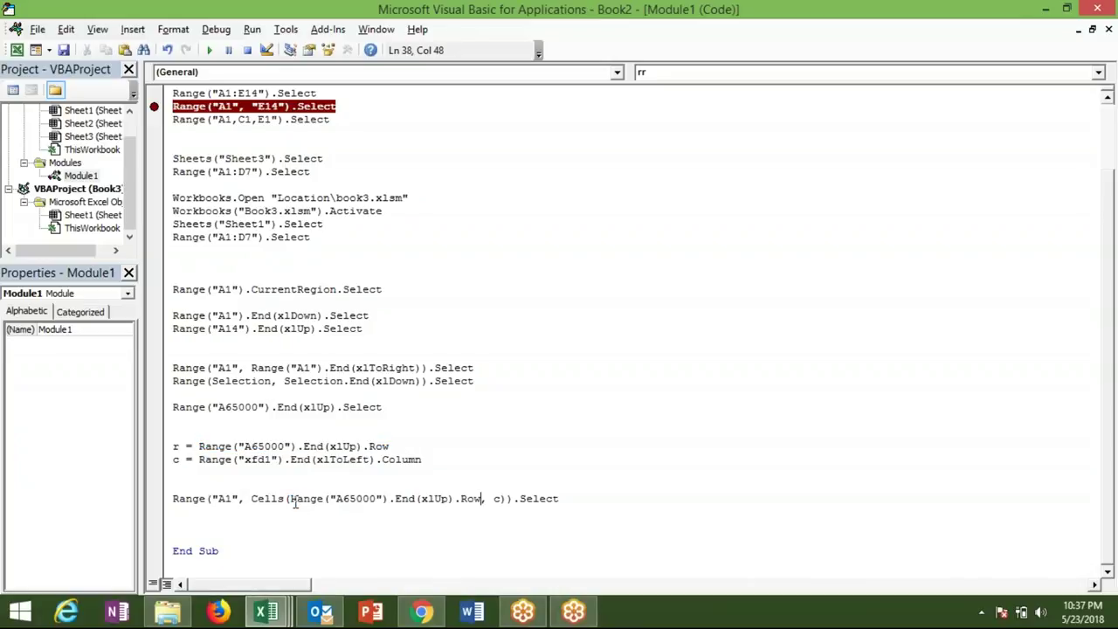
{"action": "left_click", "coordinate": [306, 523]}
{"action": "left_click_drag", "start_coordinate": [200, 459], "coordinate": [427, 463]}
{"action": "type", "text": "r"}
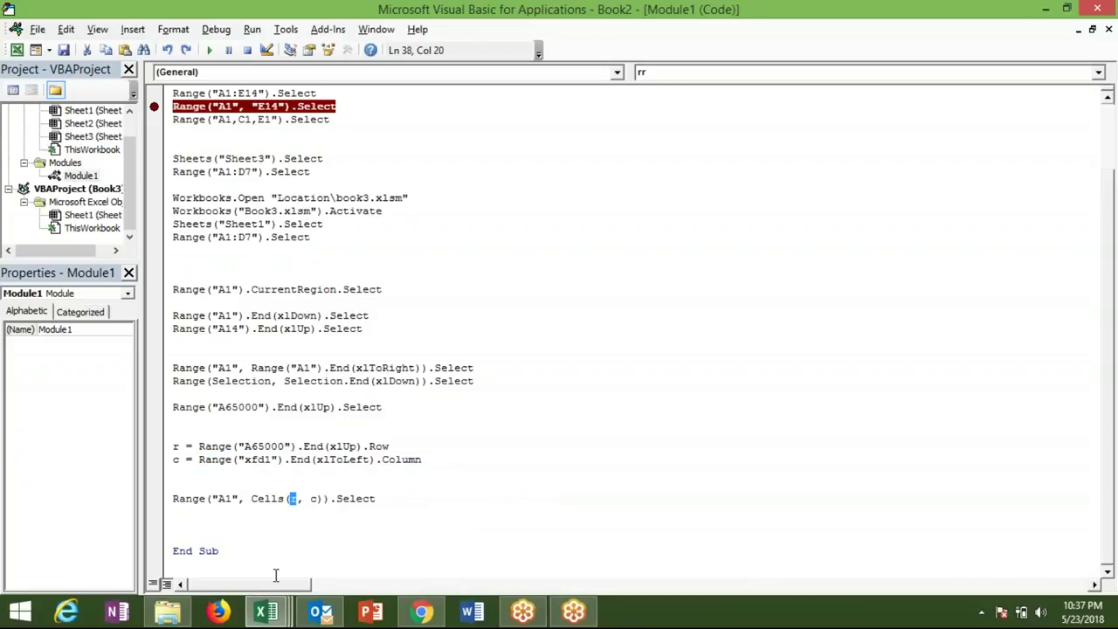
{"action": "left_click", "coordinate": [179, 456]}
{"action": "left_click", "coordinate": [178, 446]}
- Enter =ROW() in Sheet2's cell G6, which shows 6
{"action": "double_click", "coordinate": [225, 500]}
{"action": "double_click", "coordinate": [178, 459]}
{"action": "key", "text": "alt+Tab"}
{"action": "left_click", "coordinate": [362, 273]}
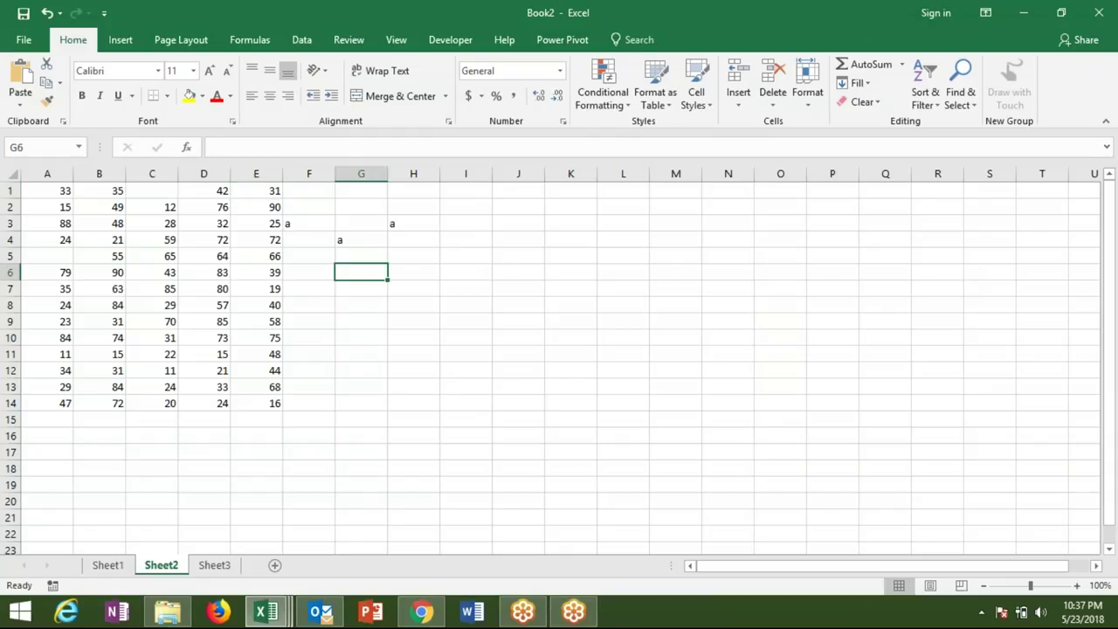
{"action": "type", "text": "=row"}
{"action": "key", "text": "Tab"}
{"action": "type", "text": ")"}
{"action": "key", "text": "Return"}
- Enter =COLUMN() in G7, which shows 7, and return to the VBA editor
{"action": "type", "text": "=col"}
{"action": "key", "text": "Tab"}
{"action": "type", "text": ")"}
{"action": "key", "text": "Return"}
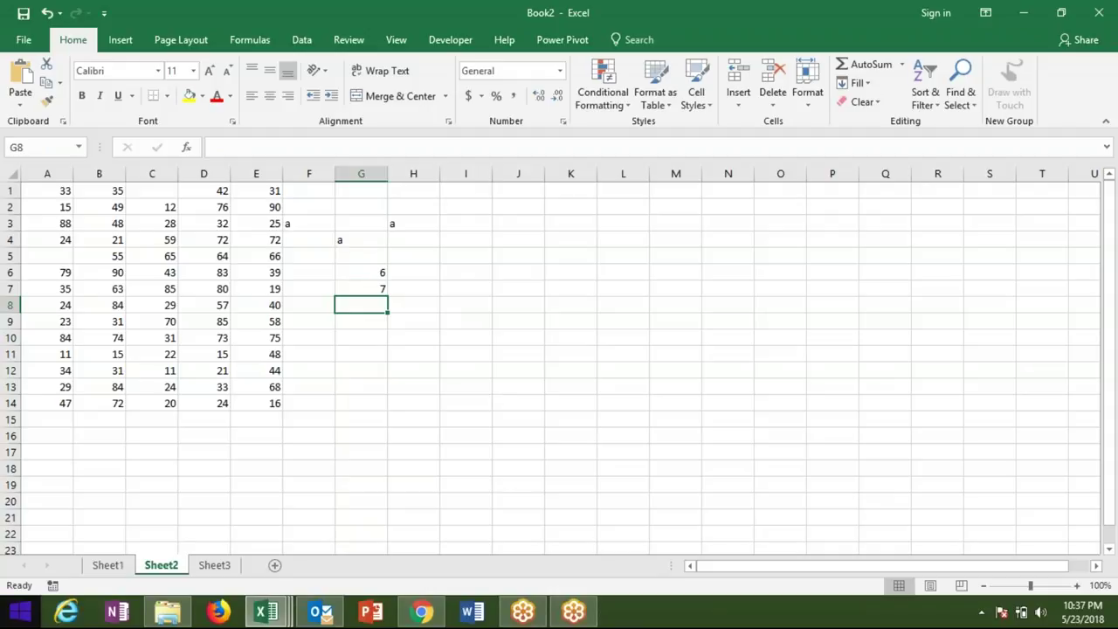
{"action": "key", "text": "Up"}
{"action": "key", "text": "Up"}
{"action": "key", "text": "alt+F11"}
{"action": "key", "text": "Down"}
{"action": "key", "text": "Down"}
{"action": "key", "text": "Down"}
{"action": "key", "text": "Down"}
{"action": "key", "text": "Up"}
{"action": "key", "text": "Up"}
{"action": "key", "text": "Up"}
{"action": "key", "text": "Up"}
{"action": "key", "text": "Up"}
{"action": "key", "text": "Up"}
{"action": "key", "text": "Up"}
{"action": "key", "text": "Up"}
{"action": "key", "text": "Up"}
{"action": "key", "text": "Up"}
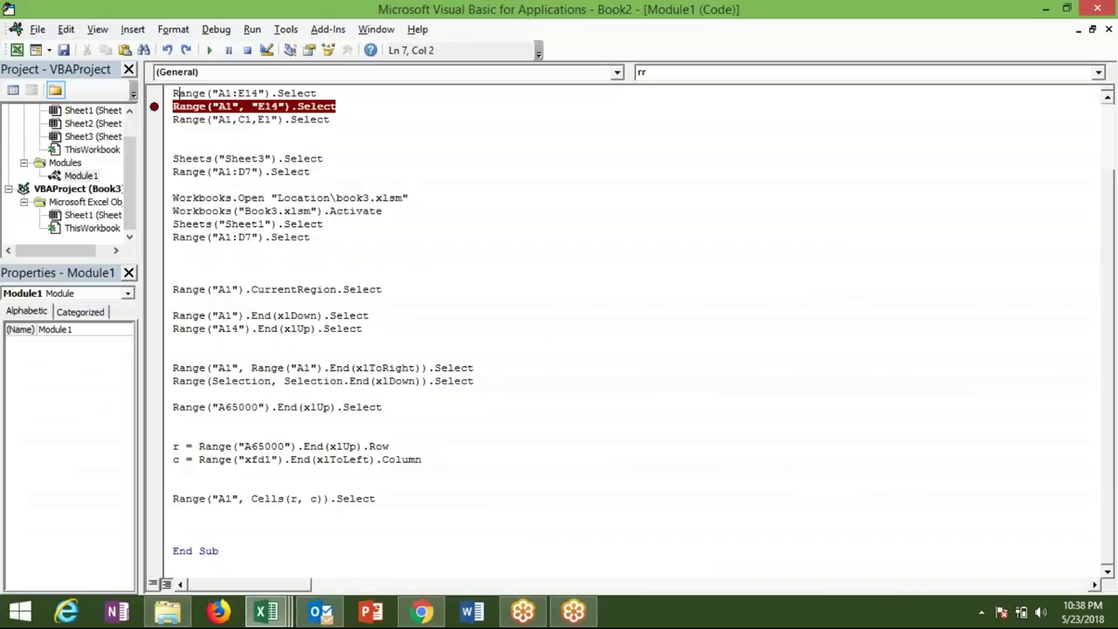
- Clear the breakpoint on the Range("A1", "E14") line and tidy blank lines around End Sub
{"action": "left_click", "coordinate": [154, 106]}
{"action": "key", "text": "Down"}
{"action": "key", "text": "Down"}
{"action": "key", "text": "Down"}
{"action": "key", "text": "Down"}
{"action": "key", "text": "Down"}
{"action": "key", "text": "Down"}
{"action": "key", "text": "Down"}
{"action": "key", "text": "Down"}
{"action": "key", "text": "Down"}
{"action": "key", "text": "Down"}
{"action": "key", "text": "Up"}
{"action": "key", "text": "Up"}
{"action": "key", "text": "Up"}
{"action": "key", "text": "Up"}
{"action": "key", "text": "Up"}
{"action": "key", "text": "Up"}
{"action": "key", "text": "Up"}
{"action": "key", "text": "Up"}
{"action": "key", "text": "Up"}
{"action": "key", "text": "Up"}
{"action": "key", "text": "Down"}
{"action": "key", "text": "Down"}
{"action": "key", "text": "Down"}
{"action": "key", "text": "Down"}
{"action": "key", "text": "Down"}
{"action": "key", "text": "Down"}
{"action": "key", "text": "Down"}
{"action": "key", "text": "Down"}
{"action": "key", "text": "Down"}
{"action": "key", "text": "Down"}
{"action": "key", "text": "Up"}
{"action": "key", "text": "Up"}
{"action": "key", "text": "Up"}
{"action": "key", "text": "Up"}
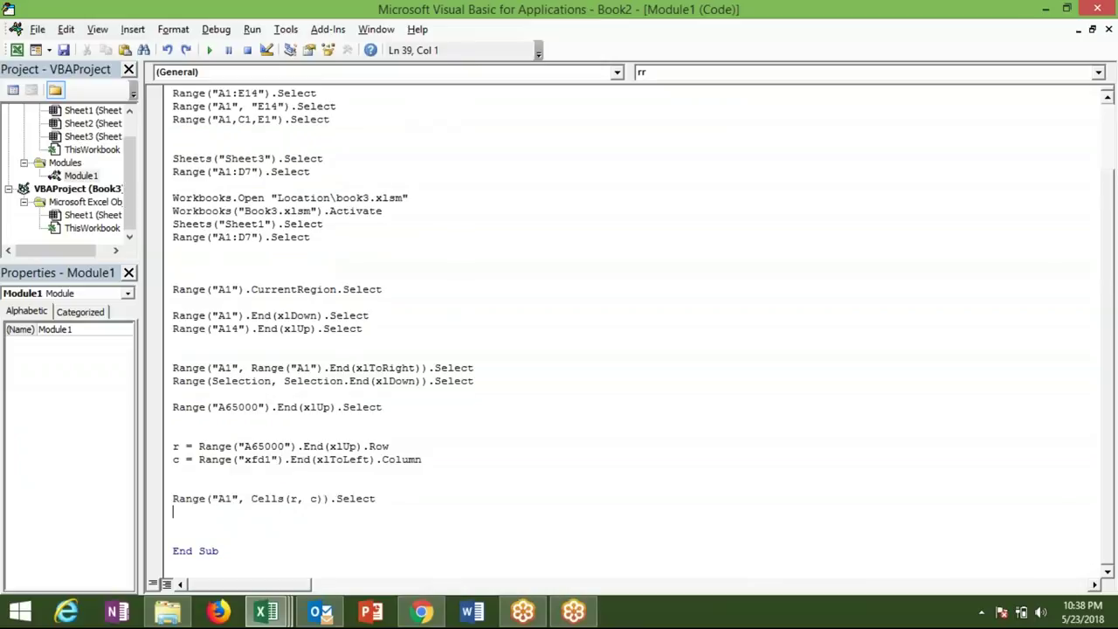
{"action": "key", "text": "Delete"}
{"action": "key", "text": "Delete"}
{"action": "key", "text": "Down"}
{"action": "key", "text": "Right"}
{"action": "key", "text": "Right"}
{"action": "key", "text": "Right"}
{"action": "key", "text": "Right"}
{"action": "key", "text": "Right"}
{"action": "key", "text": "Right"}
{"action": "key", "text": "Return"}
{"action": "key", "text": "Return"}
{"action": "key", "text": "Return"}
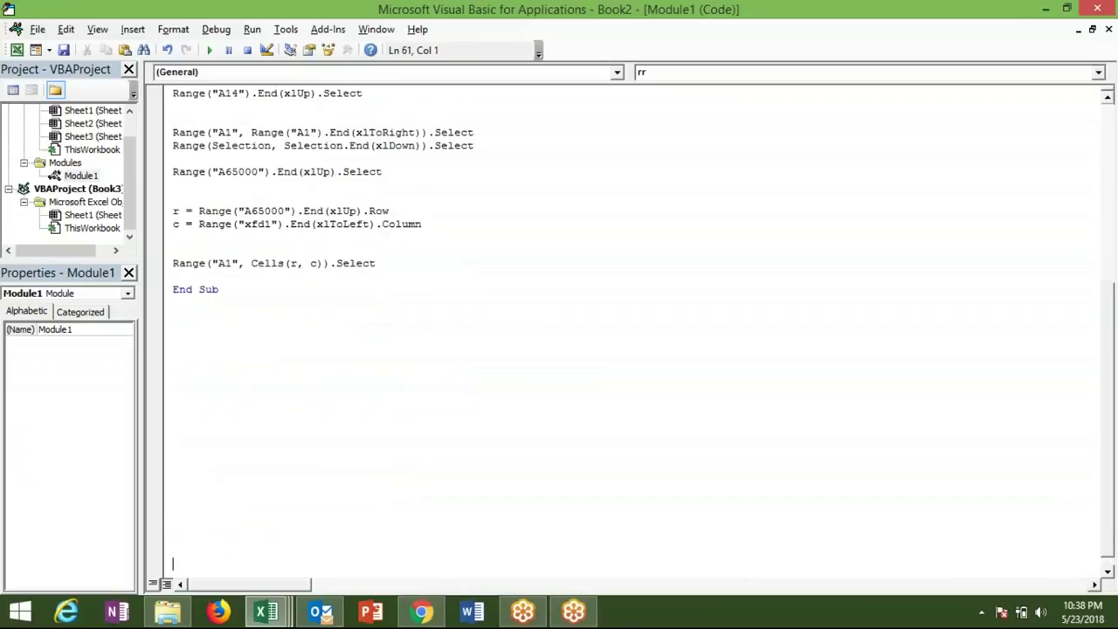
{"action": "key", "text": "Tab"}
- Make Book2's empty Sheet3 the active sheet with cell A1 selected
{"action": "key", "text": "alt+F11"}
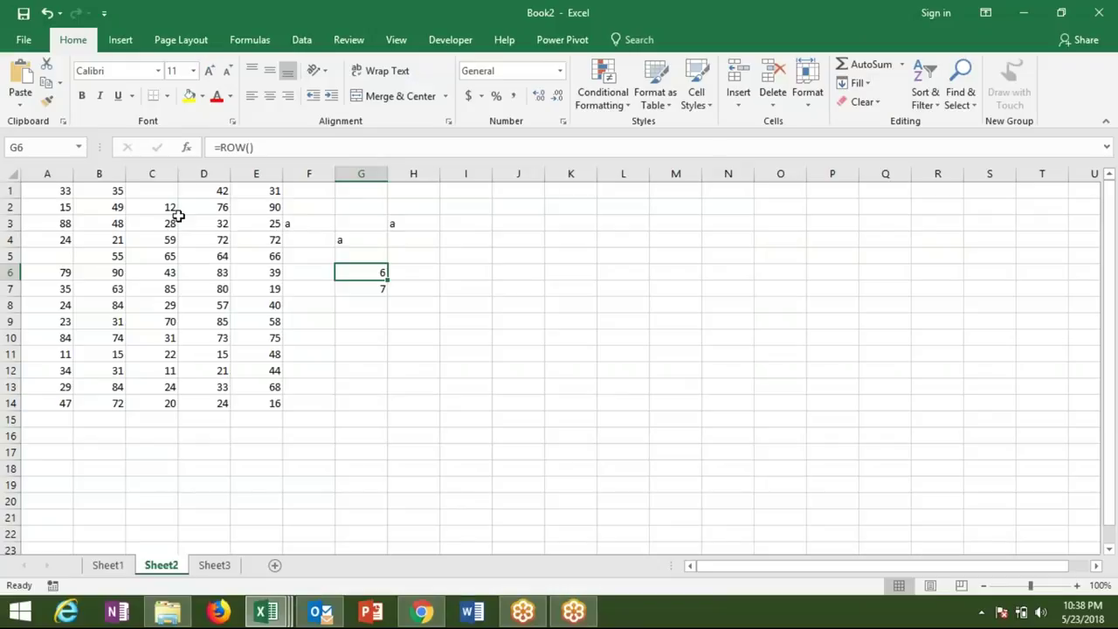
{"action": "left_click_drag", "start_coordinate": [50, 190], "coordinate": [355, 446]}
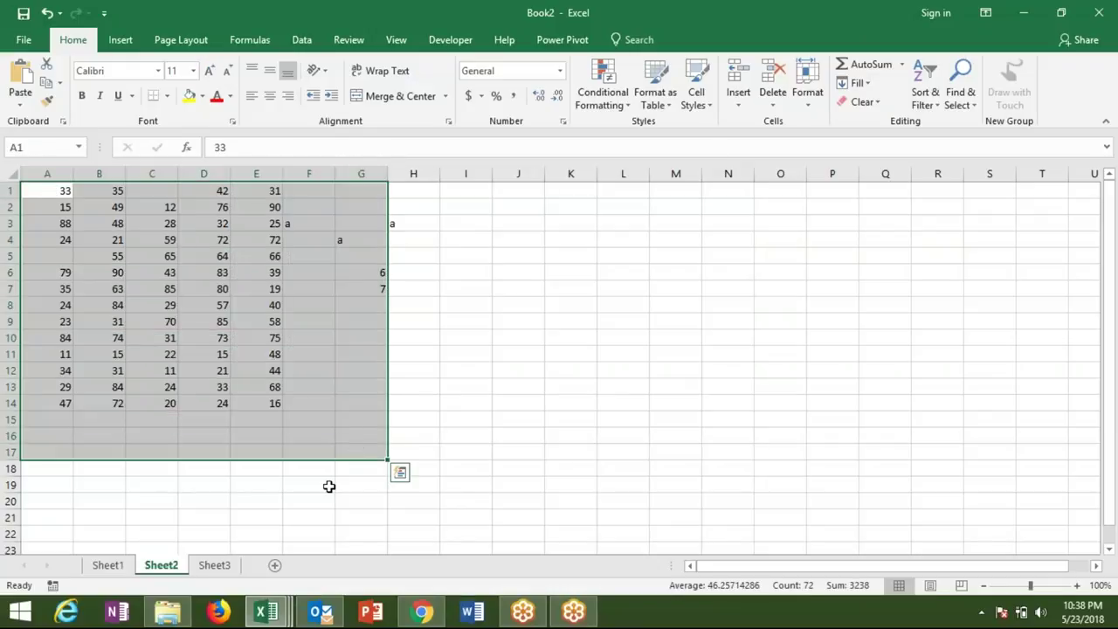
{"action": "left_click", "coordinate": [229, 566]}
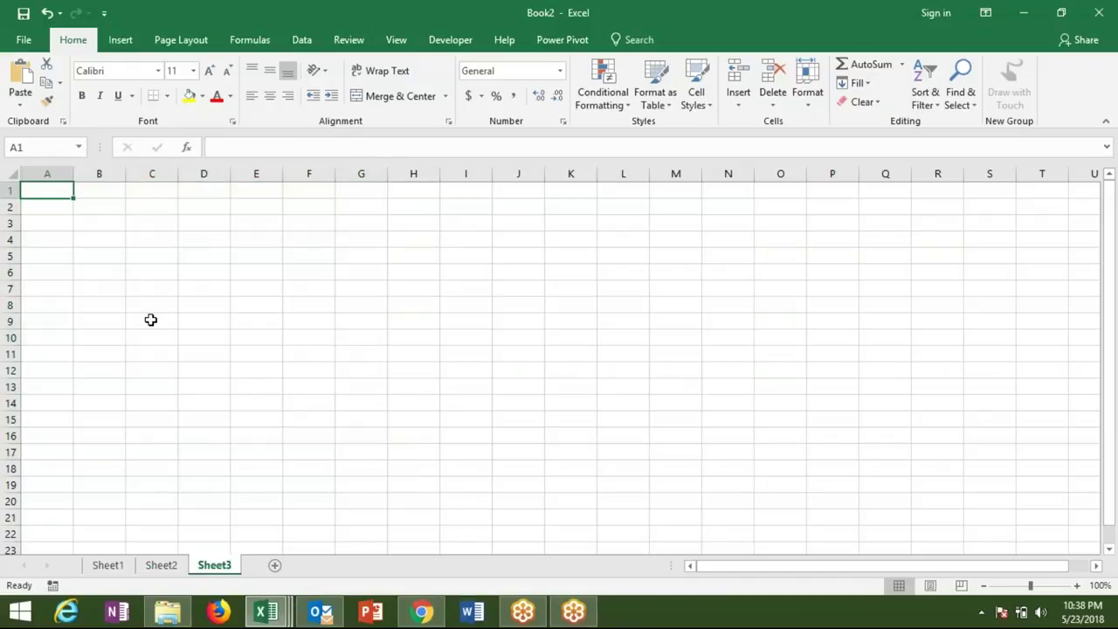
{"action": "left_click", "coordinate": [92, 274]}
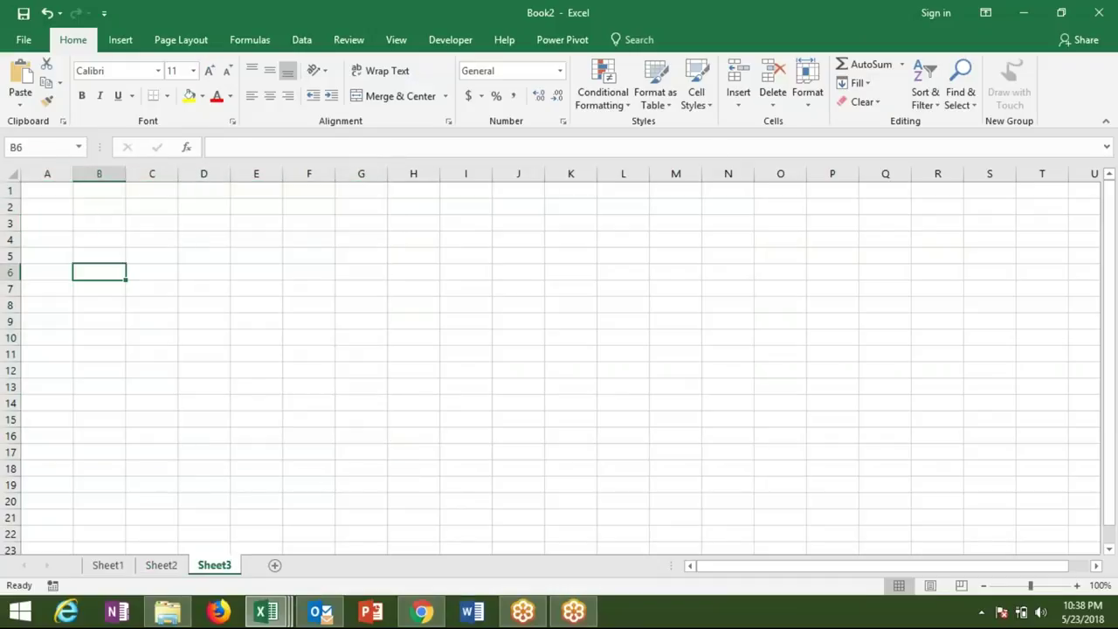
{"action": "left_click", "coordinate": [47, 196]}
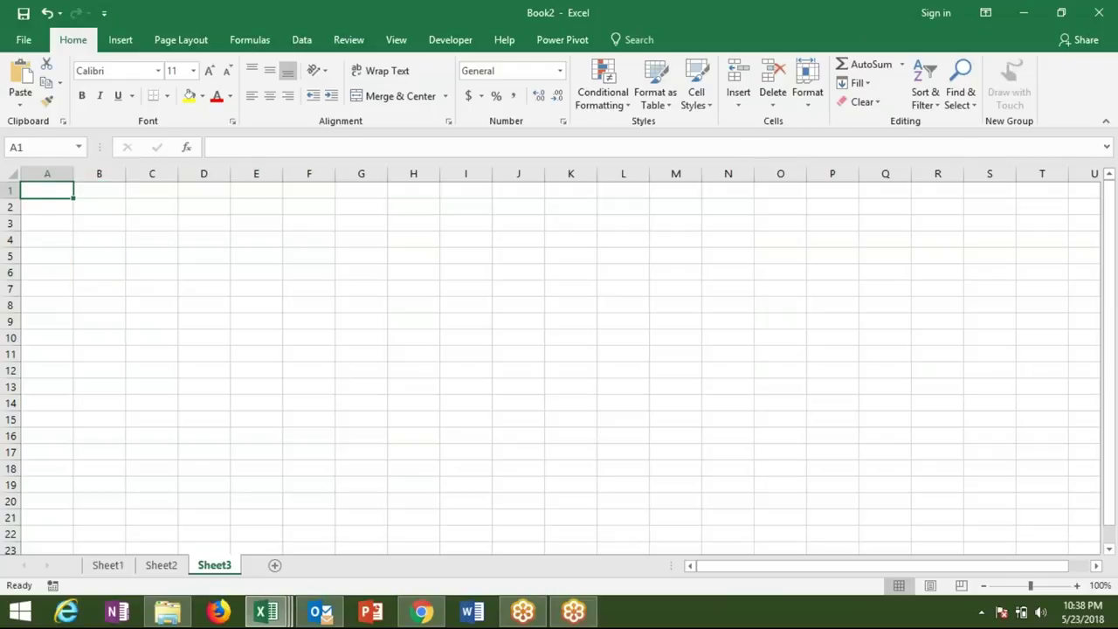
{"action": "key", "text": "alt+F11"}
- Create a new procedure Sub rr_1() below the existing End Sub
{"action": "left_click", "coordinate": [227, 199]}
{"action": "type", "text": "sub rr"}
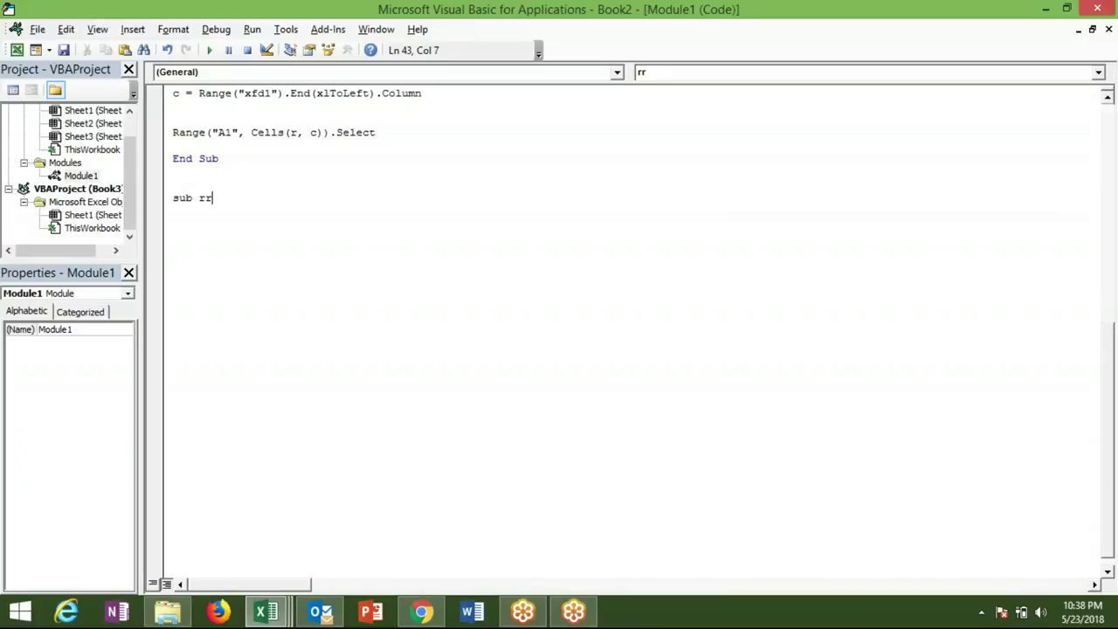
{"action": "key", "text": "BackSpace"}
{"action": "key", "text": "BackSpace"}
{"action": "type", "text": "rr "}
{"action": "type", "text": "1"}
{"action": "type", "text": "()"}
{"action": "key", "text": "Return"}
{"action": "key", "text": "Return"}
{"action": "key", "text": "Return"}
{"action": "key", "text": "Up"}
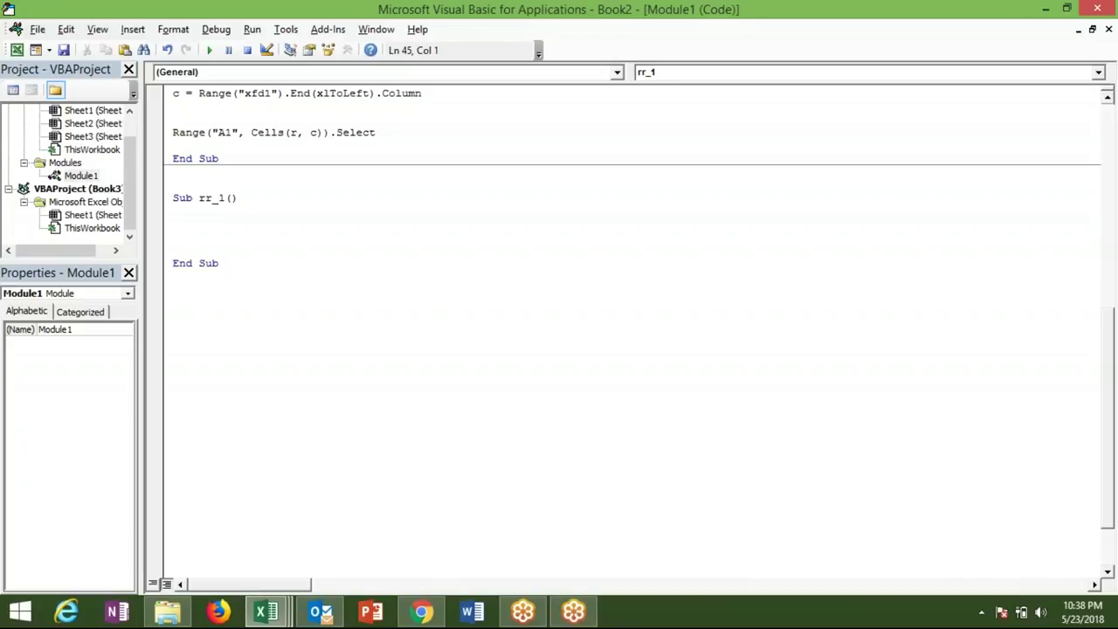
- Add the statement Range("A1").Value = "Name" inside rr_1
{"action": "left_click", "coordinate": [173, 224]}
{"action": "type", "text": "range"}
{"action": "type", "text": "(\"A1\").v"}
{"action": "key", "text": "Tab"}
{"action": "type", "text": "\"NAme\""}
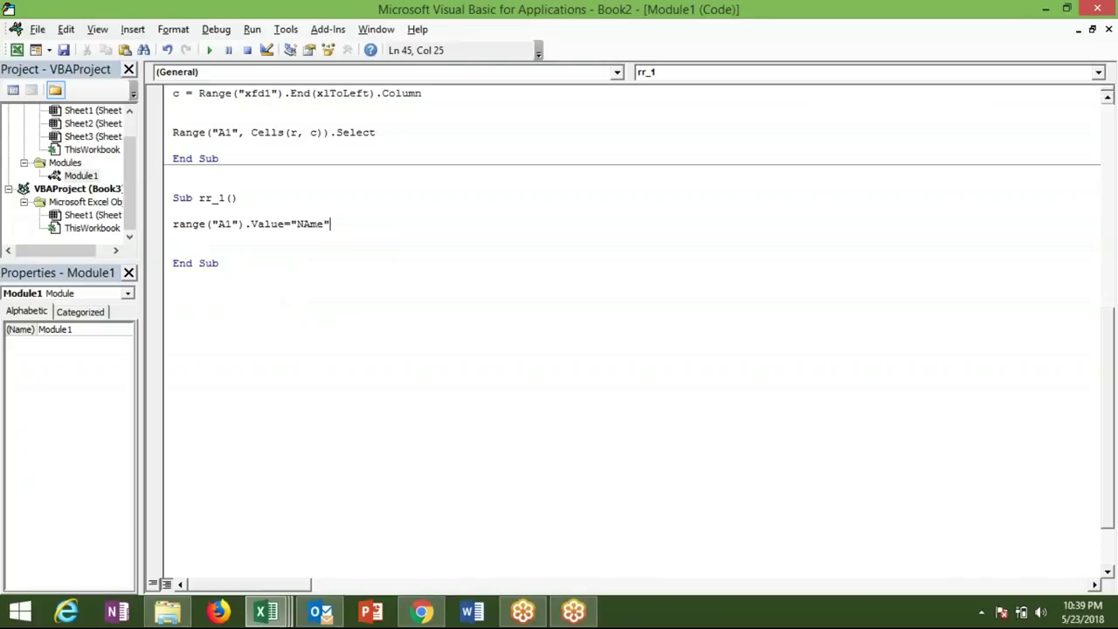
{"action": "key", "text": "BackSpace"}
{"action": "key", "text": "BackSpace"}
{"action": "key", "text": "BackSpace"}
{"action": "type", "text": "ame"}
{"action": "key", "text": "Return"}
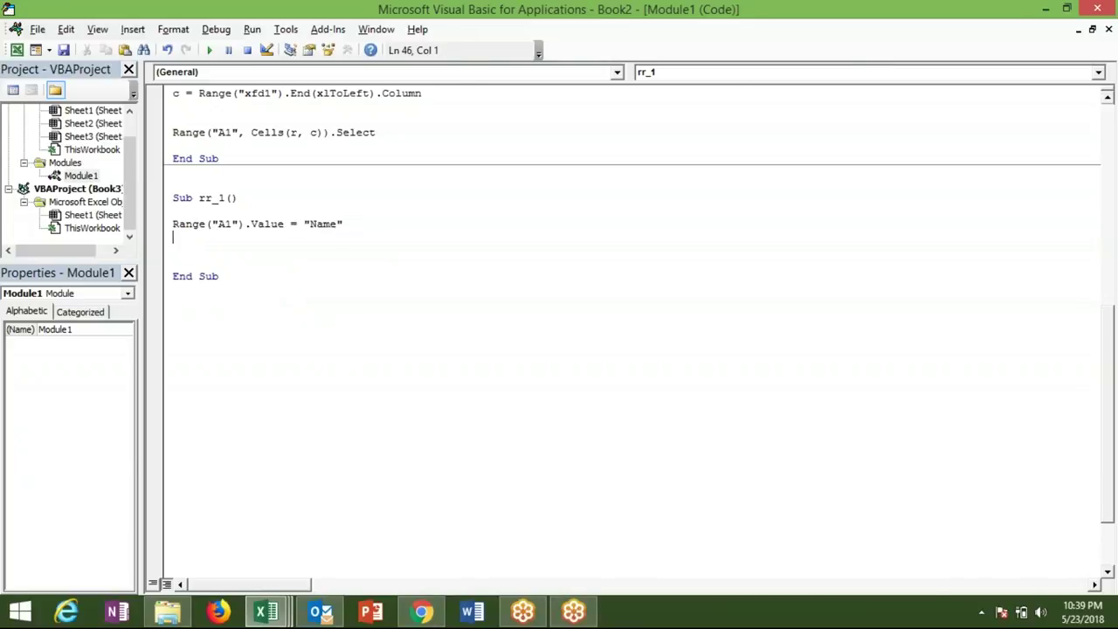
- Type Name into Sheet3's cell A1 and return to the VBA editor
{"action": "key", "text": "alt+F11"}
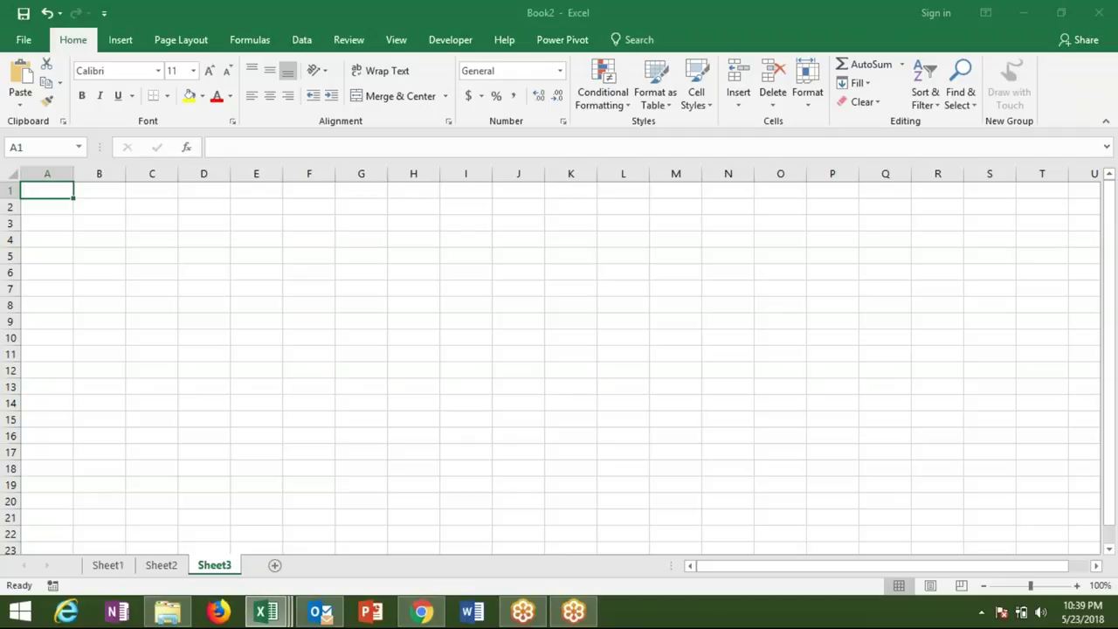
{"action": "type", "text": "Name"}
{"action": "key", "text": "Return"}
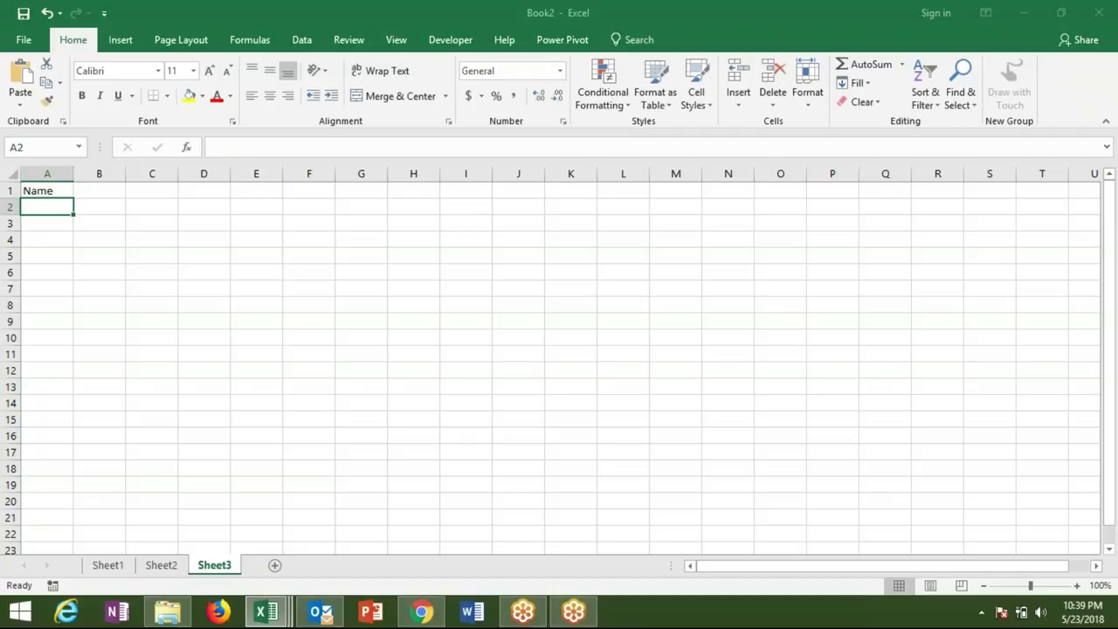
{"action": "key", "text": "alt+F11"}
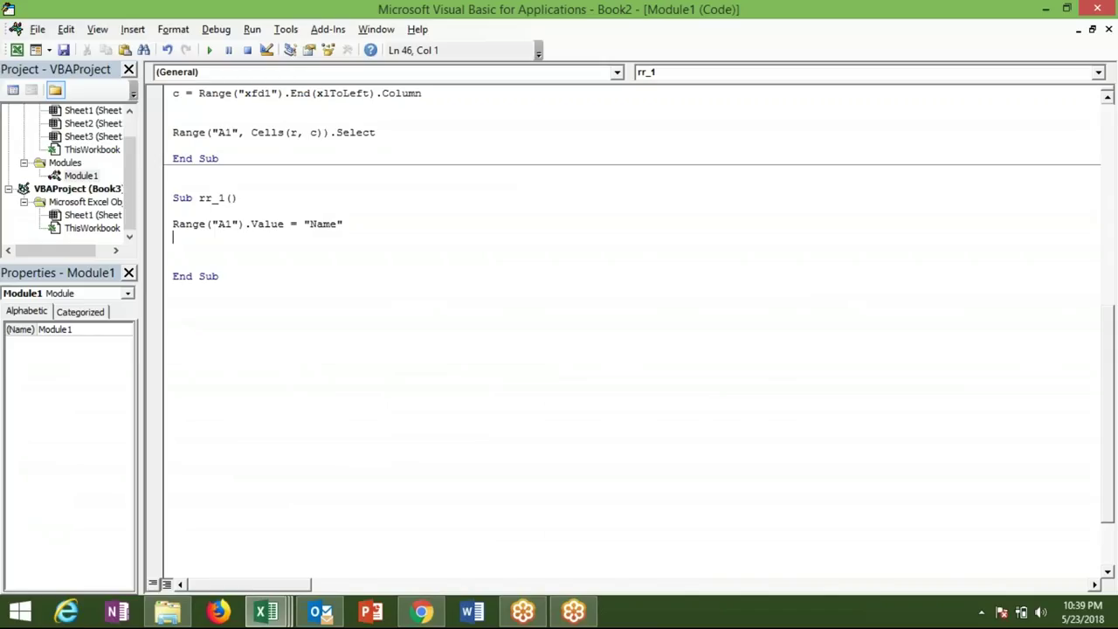
- Add Range("b1") = "Roll" to rr_1
{"action": "key", "text": "shift+Up"}
{"action": "key", "text": "Down"}
{"action": "type", "text": "range(\"A"}
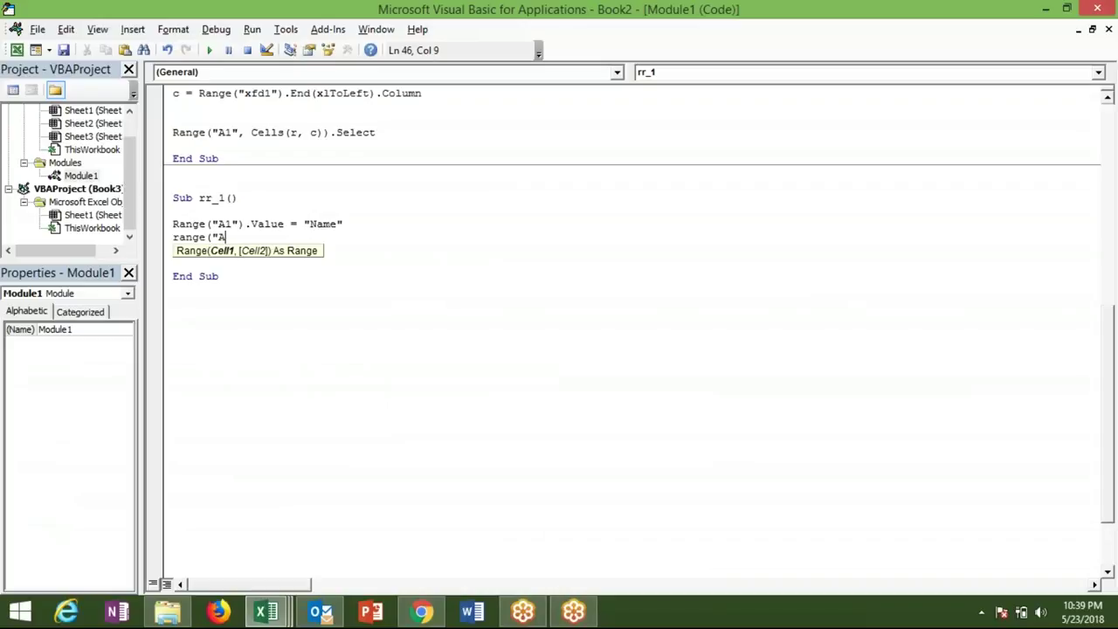
{"action": "type", "text": "1"}
{"action": "key", "text": "BackSpace"}
{"action": "key", "text": "BackSpace"}
{"action": "type", "text": "b1\")"}
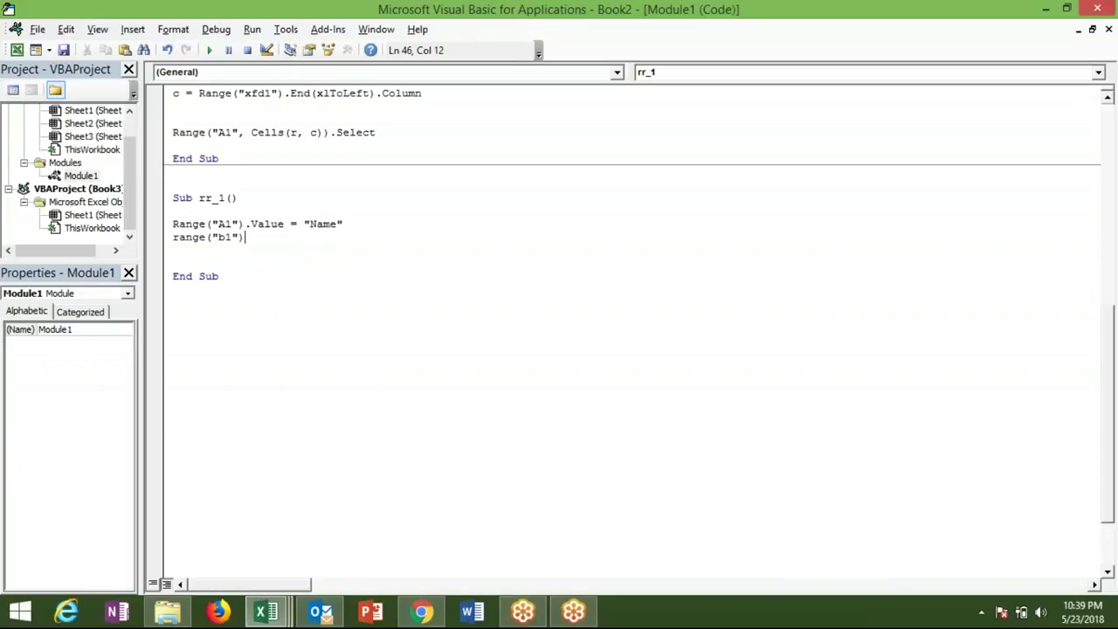
{"action": "type", "text": "=\"Roll\""}
{"action": "key", "text": "Return"}
- Add Range("c1").Formula = "Marks" followed by blank lines
{"action": "type", "text": "range"}
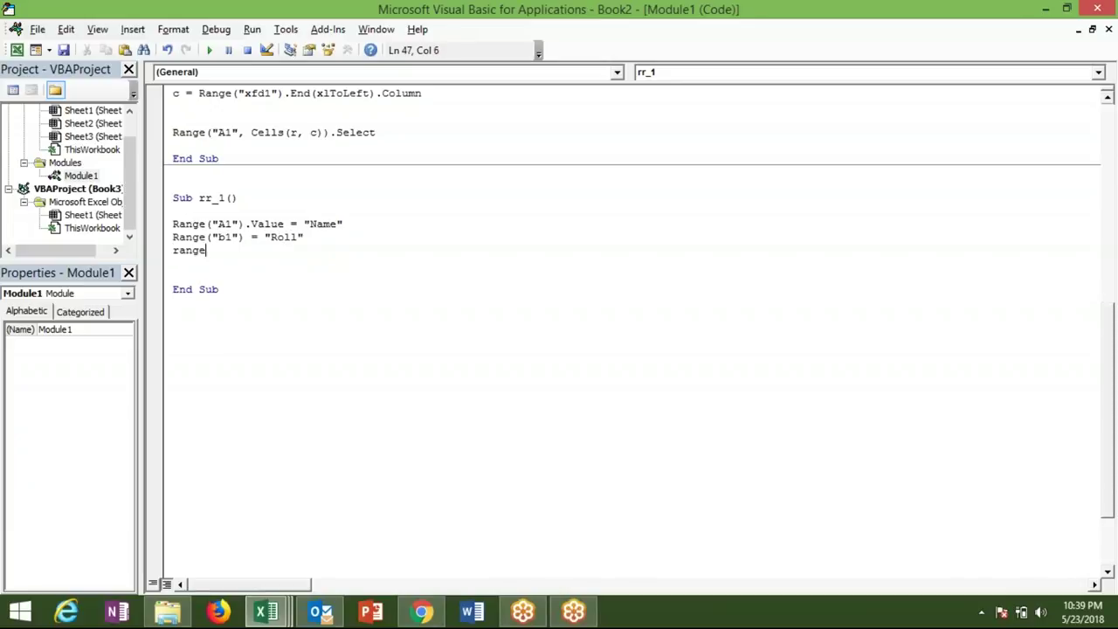
{"action": "type", "text": "(\""}
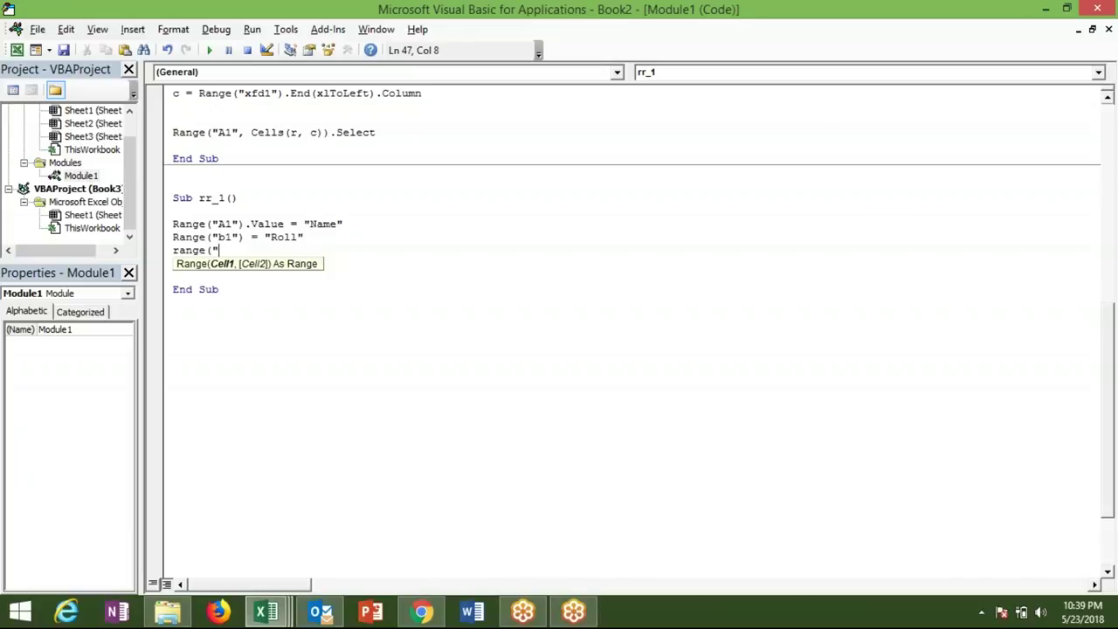
{"action": "type", "text": "c1\""}
{"action": "type", "text": ").fo"}
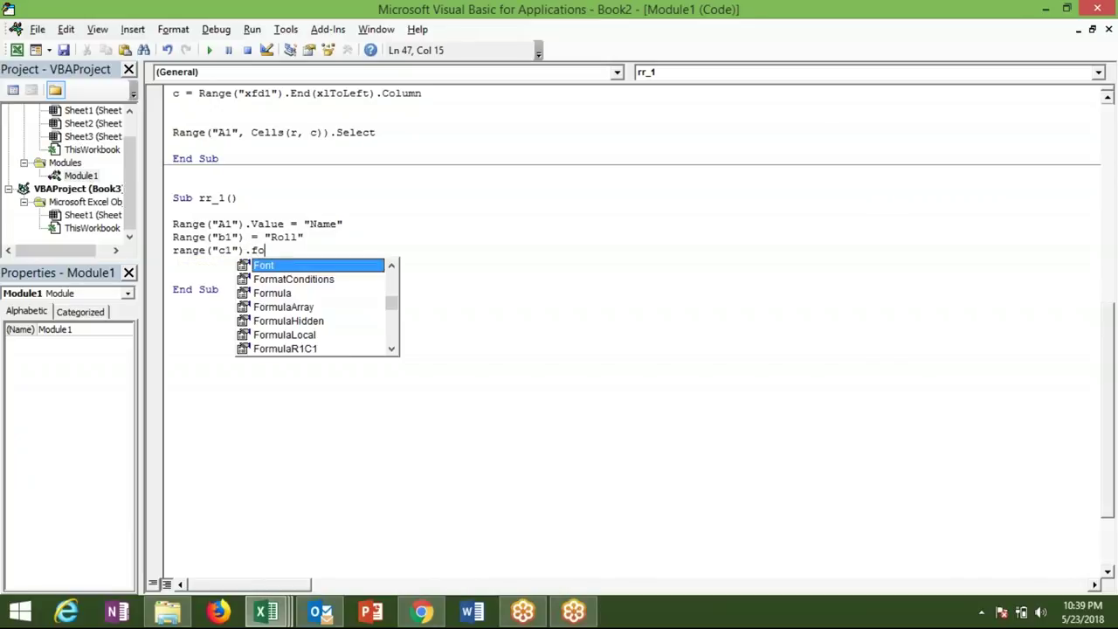
{"action": "key", "text": "Down"}
{"action": "key", "text": "Down"}
{"action": "key", "text": "Down"}
{"action": "key", "text": "Up"}
{"action": "key", "text": "Down"}
{"action": "key", "text": "Down"}
{"action": "key", "text": "Down"}
{"action": "key", "text": "Down"}
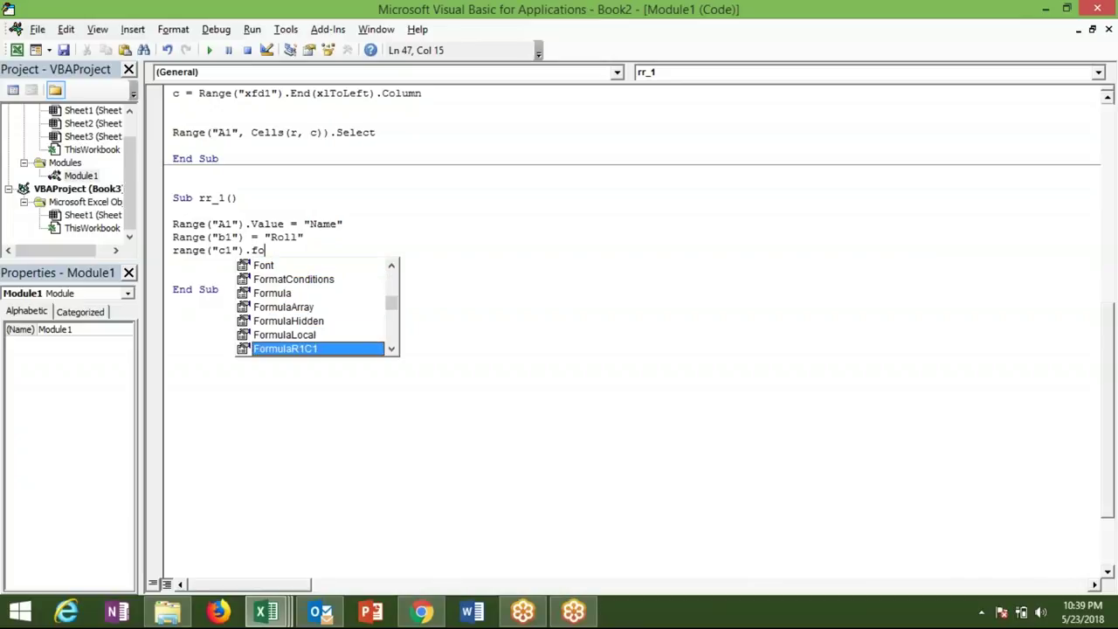
{"action": "key", "text": "Up"}
{"action": "key", "text": "Up"}
{"action": "key", "text": "Up"}
{"action": "key", "text": "Up"}
{"action": "key", "text": "Tab"}
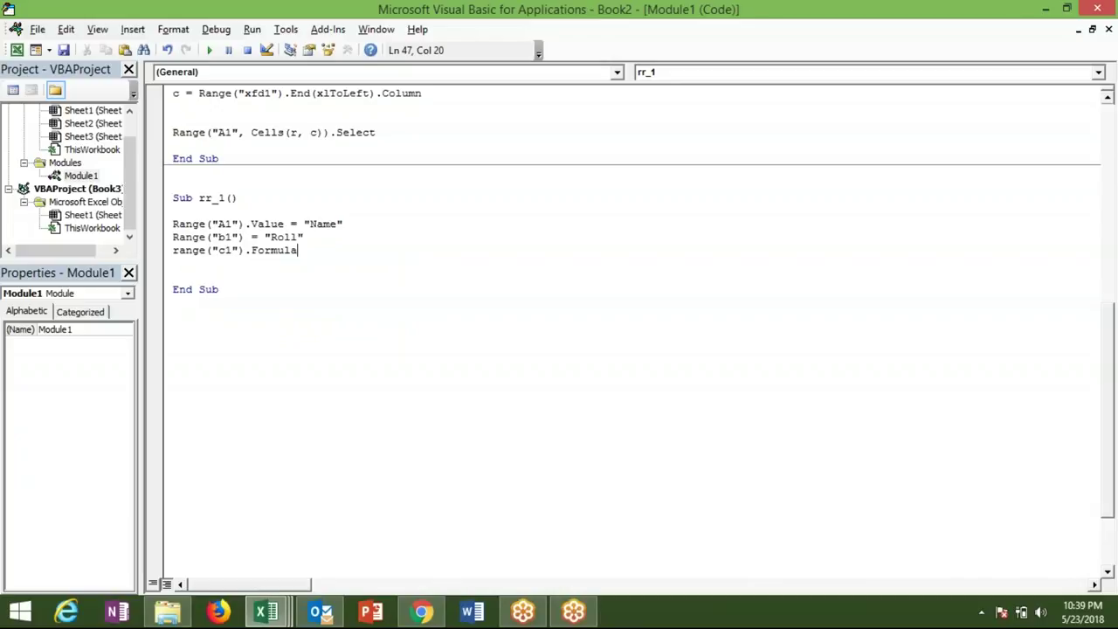
{"action": "type", "text": "= \"Mark"}
{"action": "type", "text": "s\""}
{"action": "key", "text": "Return"}
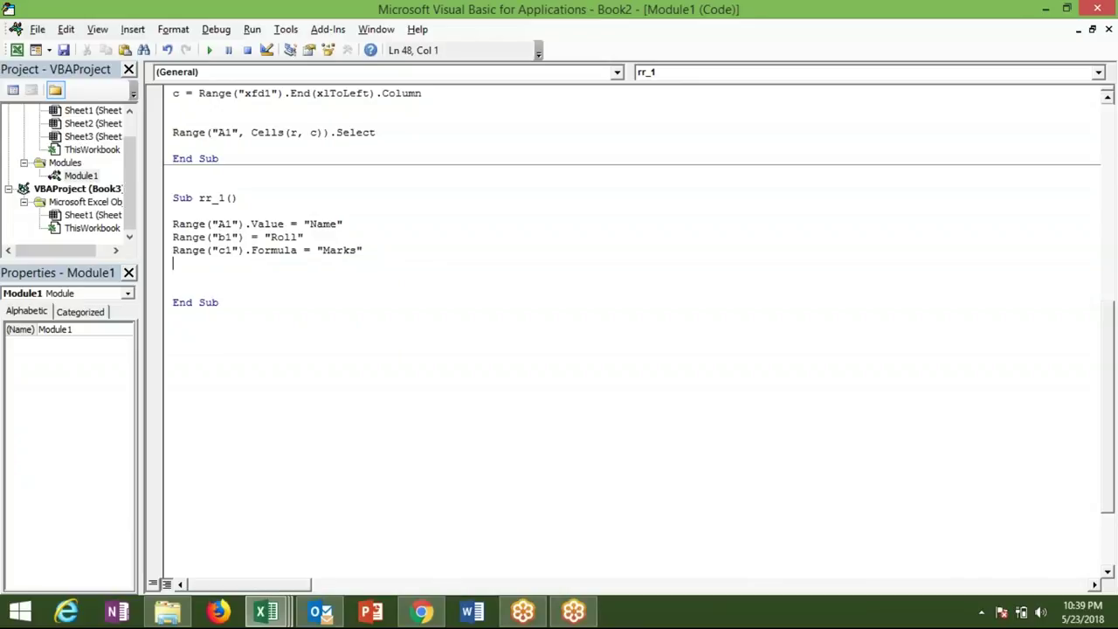
{"action": "key", "text": "Return"}
{"action": "key", "text": "Return"}
- Put a test value of 52 in Sheet3's cell H1 and select D1
{"action": "left_click", "coordinate": [173, 276]}
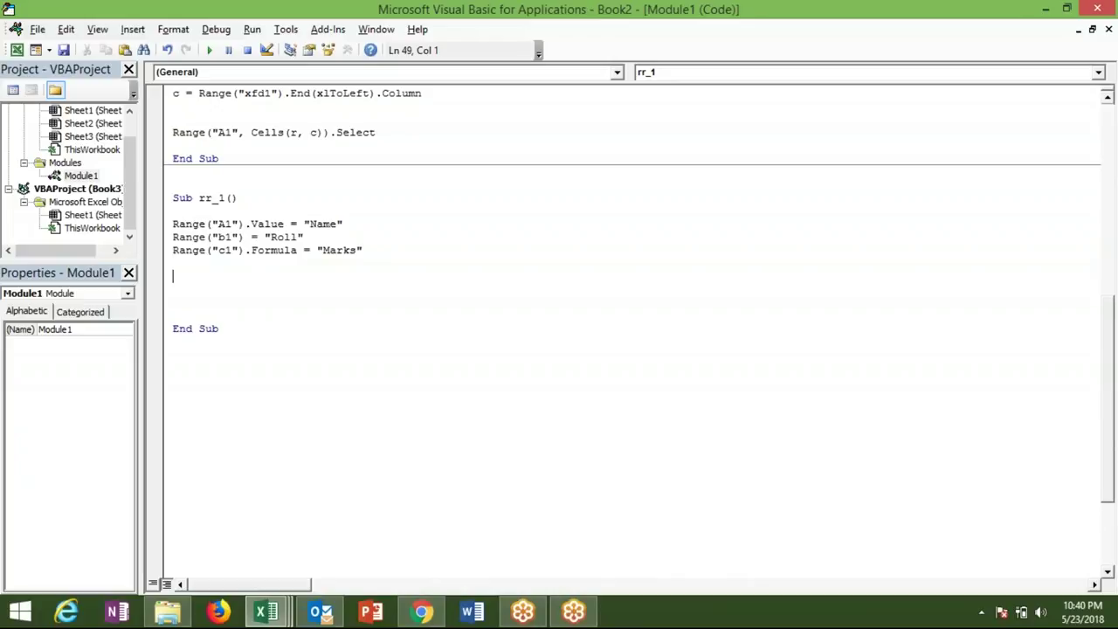
{"action": "key", "text": "alt+F11"}
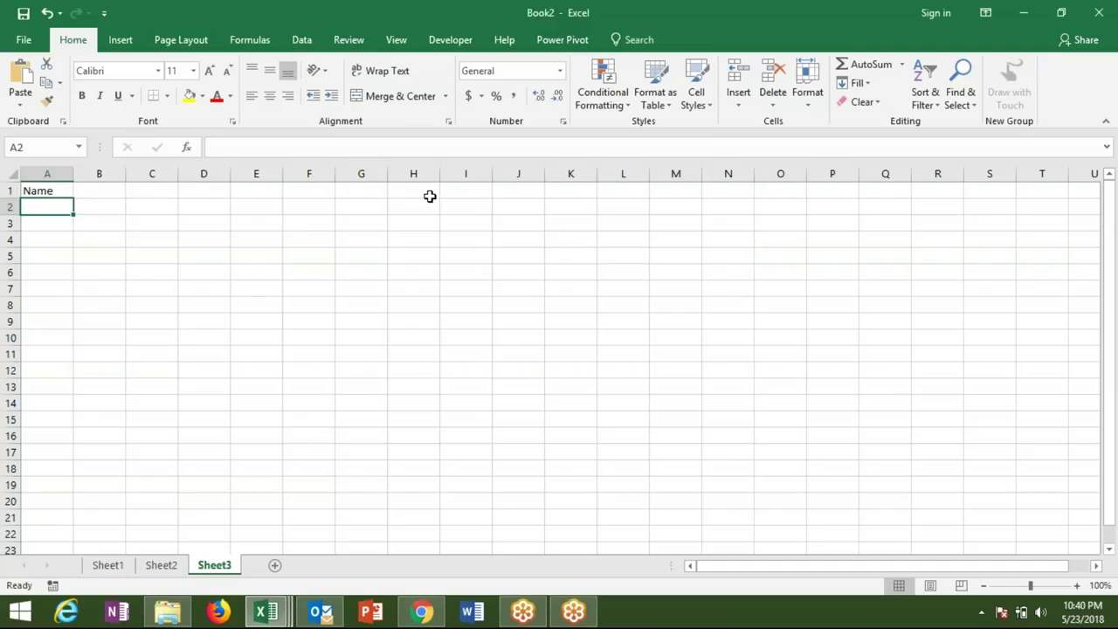
{"action": "left_click", "coordinate": [428, 194]}
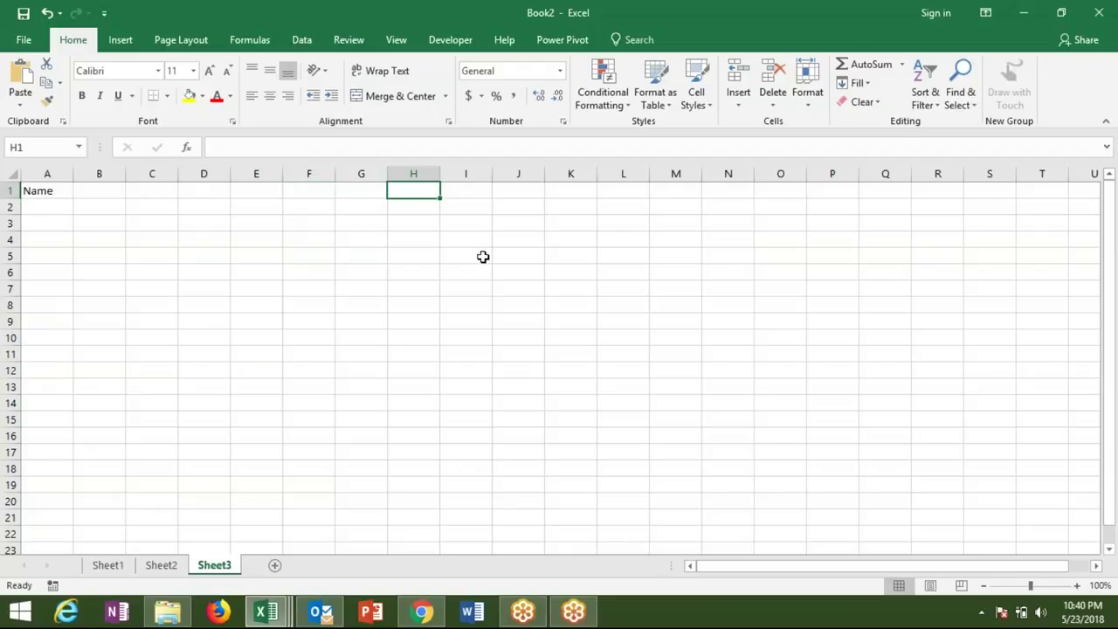
{"action": "type", "text": "52"}
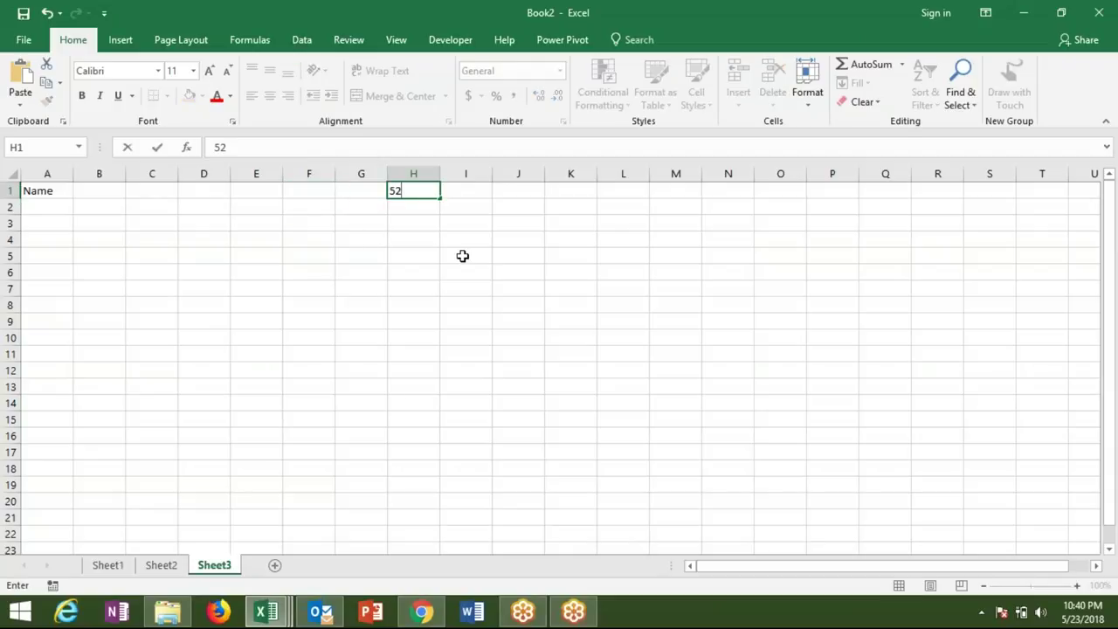
{"action": "left_click", "coordinate": [207, 192]}
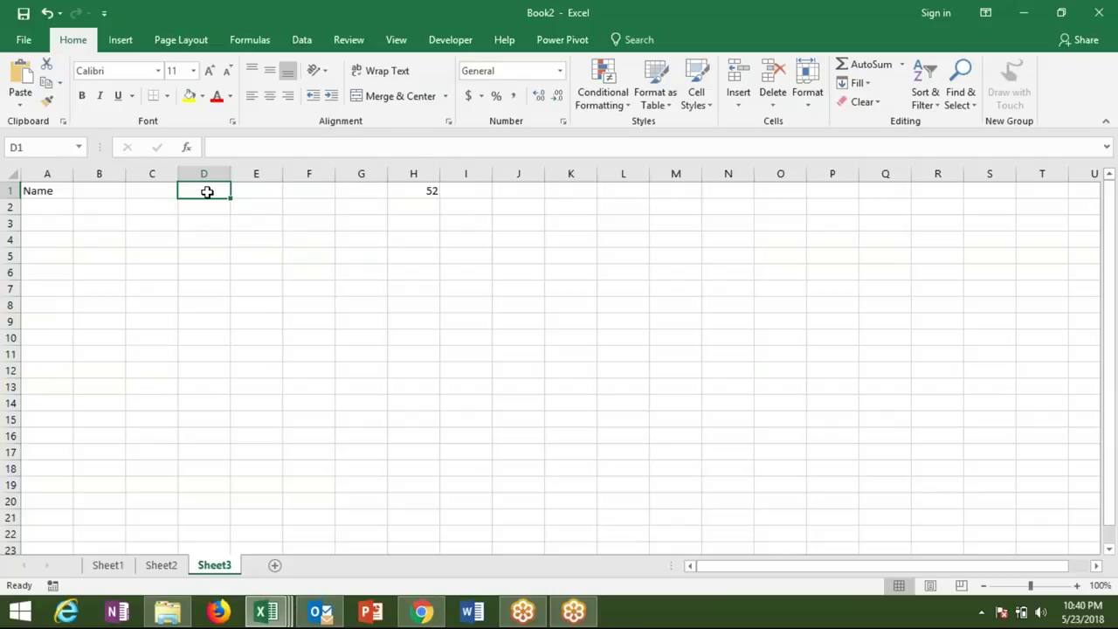
- Write Range("D1").Value = Range("h1").Value in rr_1
{"action": "key", "text": "alt+F11"}
{"action": "type", "text": "range"}
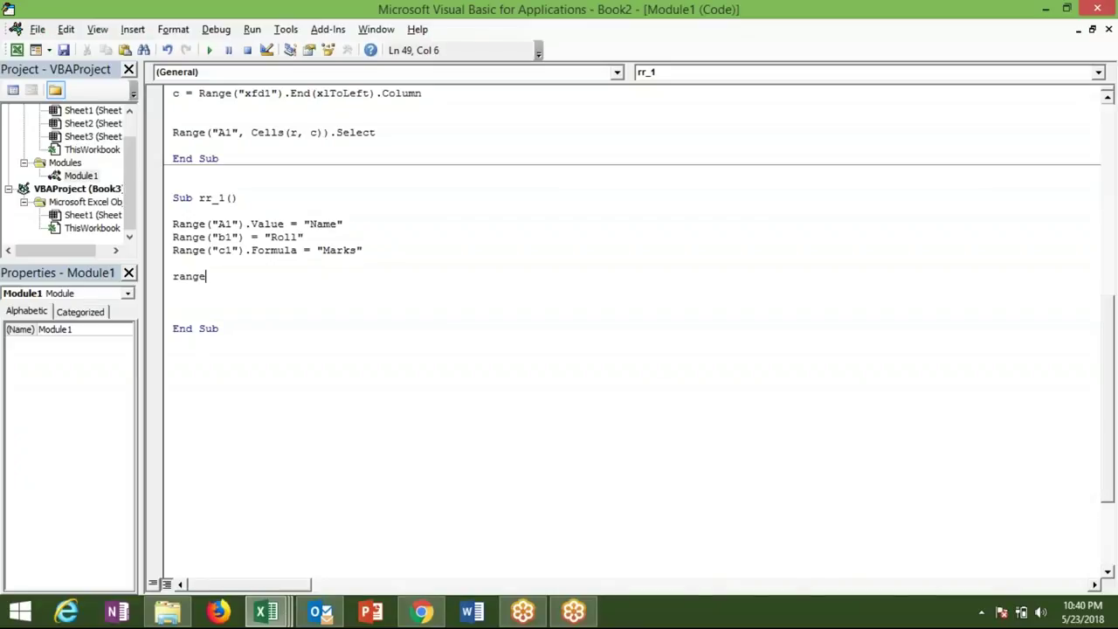
{"action": "type", "text": "(\""}
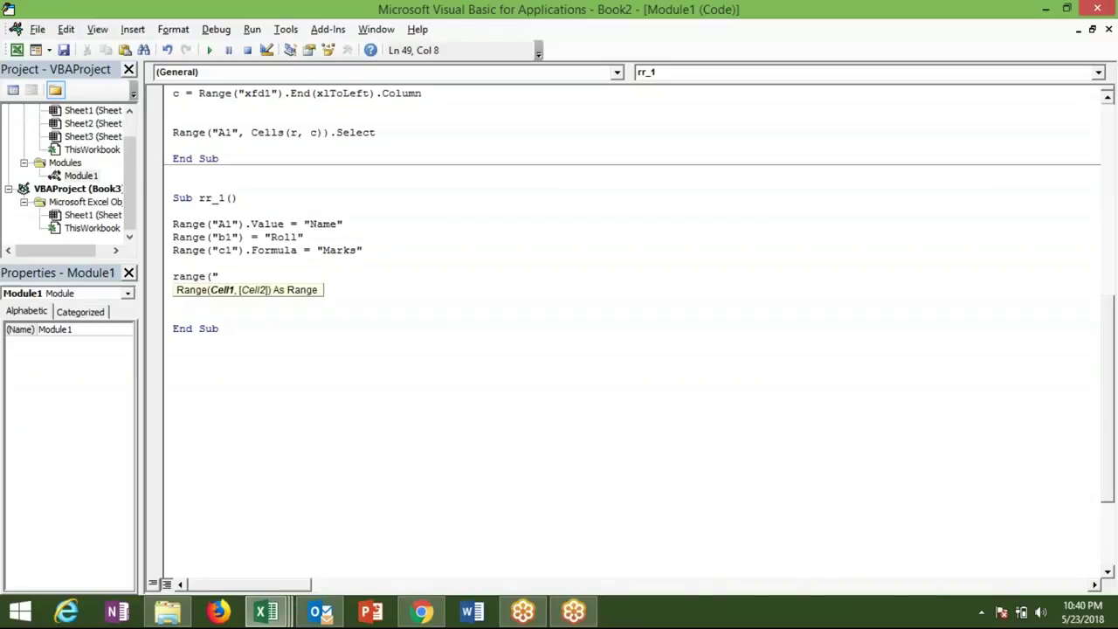
{"action": "type", "text": "D1"}
{"action": "type", "text": "\""}
{"action": "type", "text": ").v"}
{"action": "key", "text": "Down"}
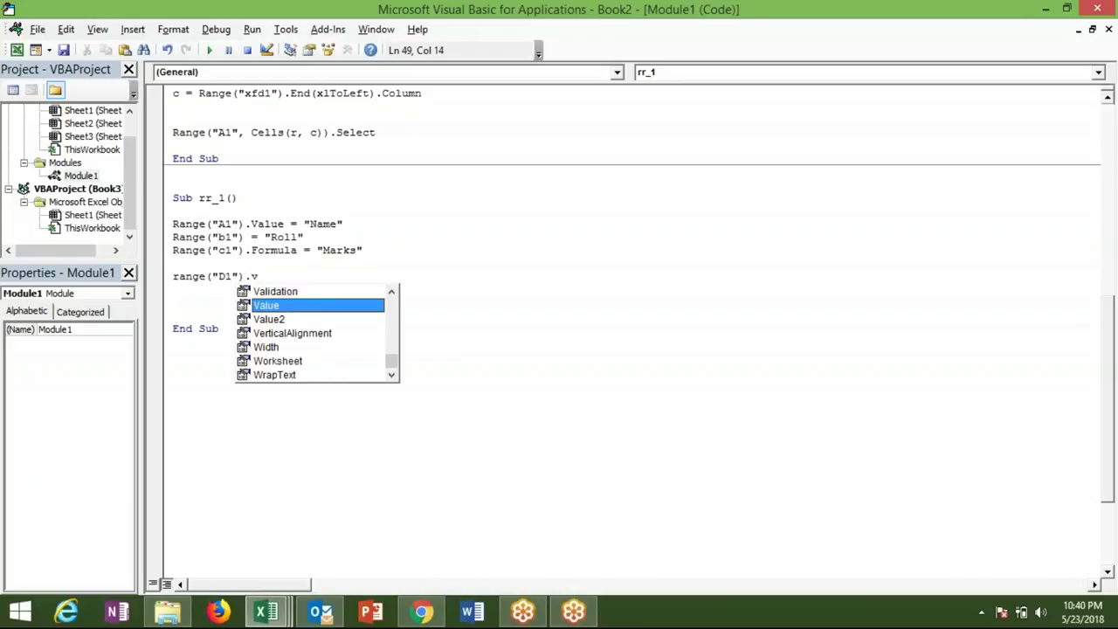
{"action": "key", "text": "Tab"}
{"action": "type", "text": "range(\"h1\")"}
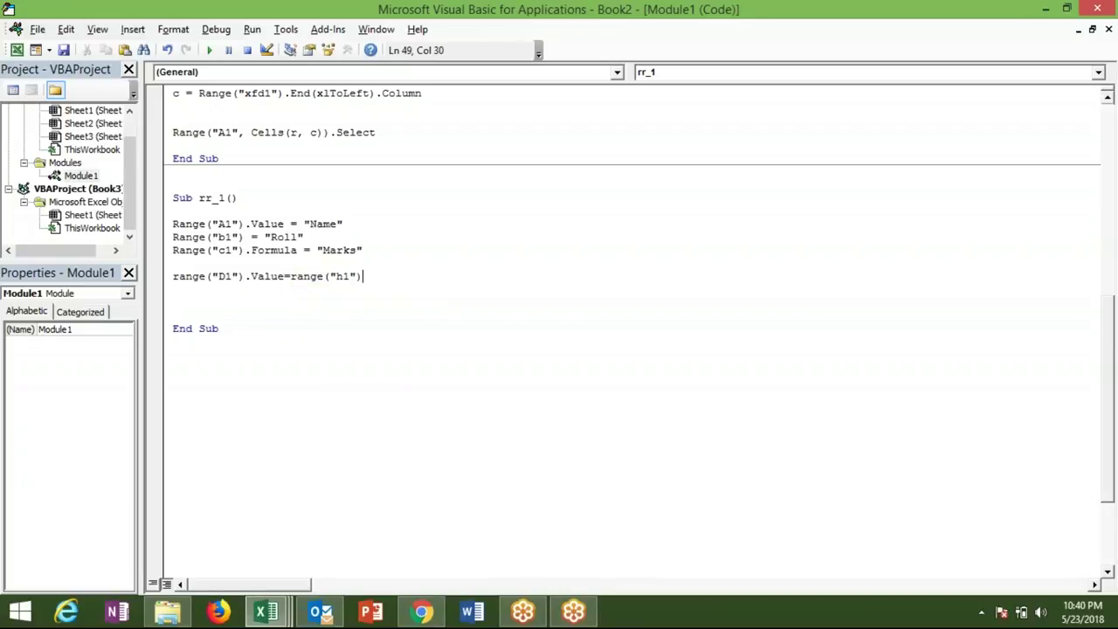
{"action": "type", "text": ".v"}
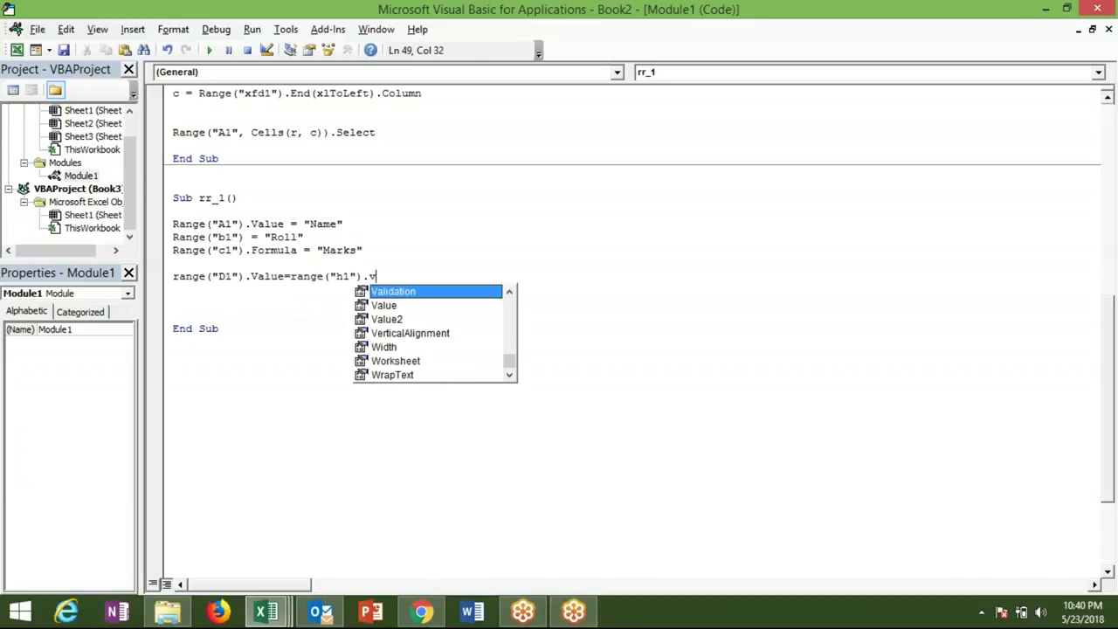
{"action": "key", "text": "Down"}
{"action": "key", "text": "Return"}
- Replace H1's value with the formula =30+60, showing 90
{"action": "key", "text": "alt+F11"}
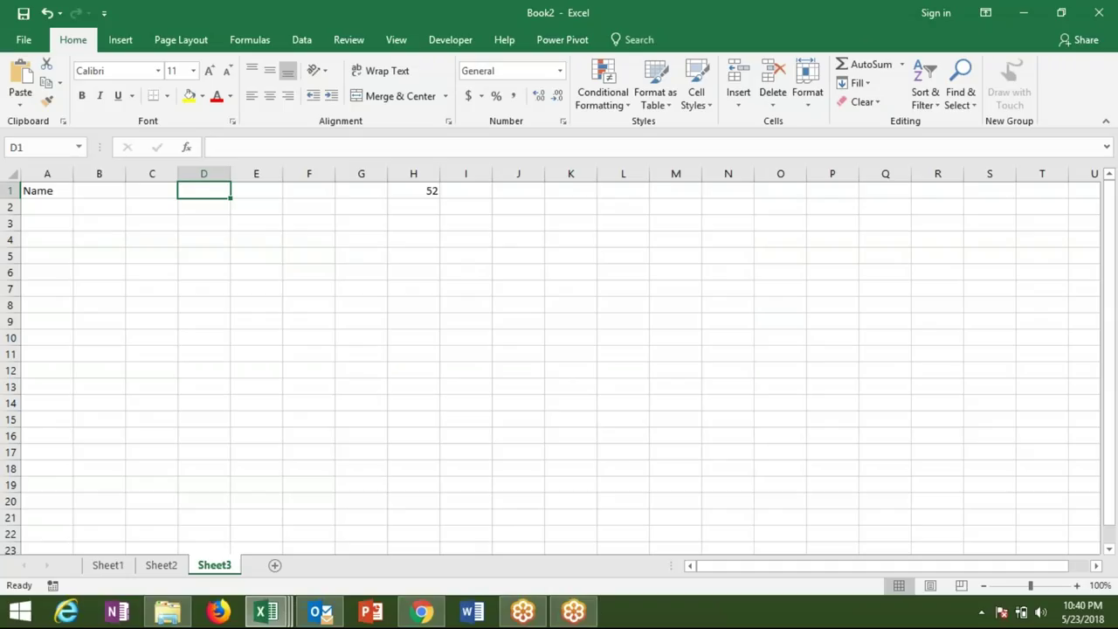
{"action": "left_click", "coordinate": [423, 190]}
{"action": "double_click", "coordinate": [423, 190]}
{"action": "type", "text": "="}
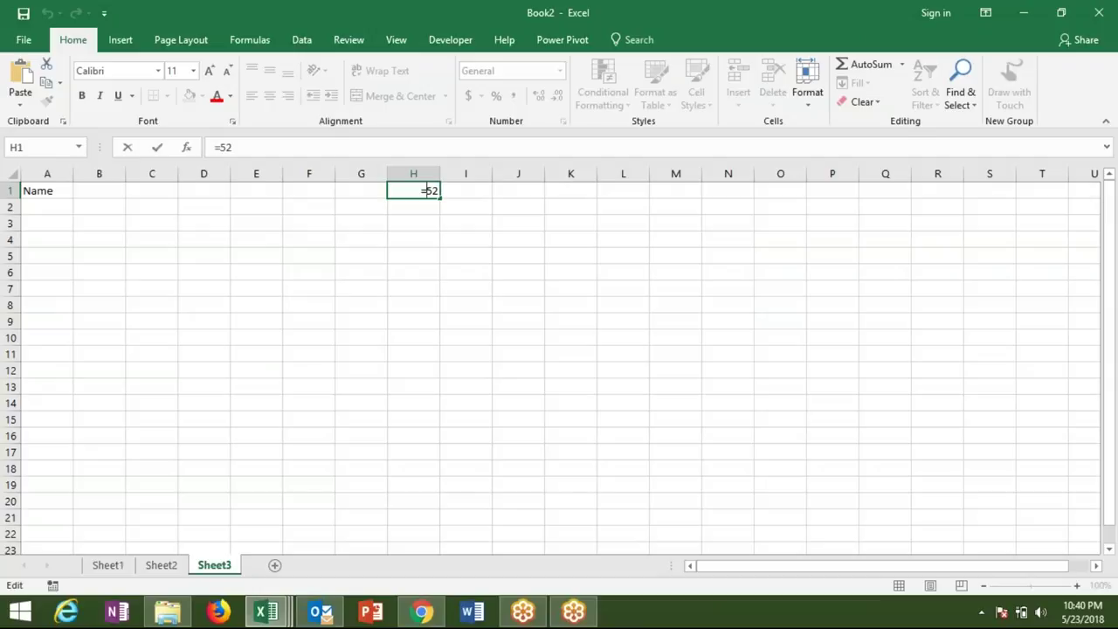
{"action": "key", "text": "Escape"}
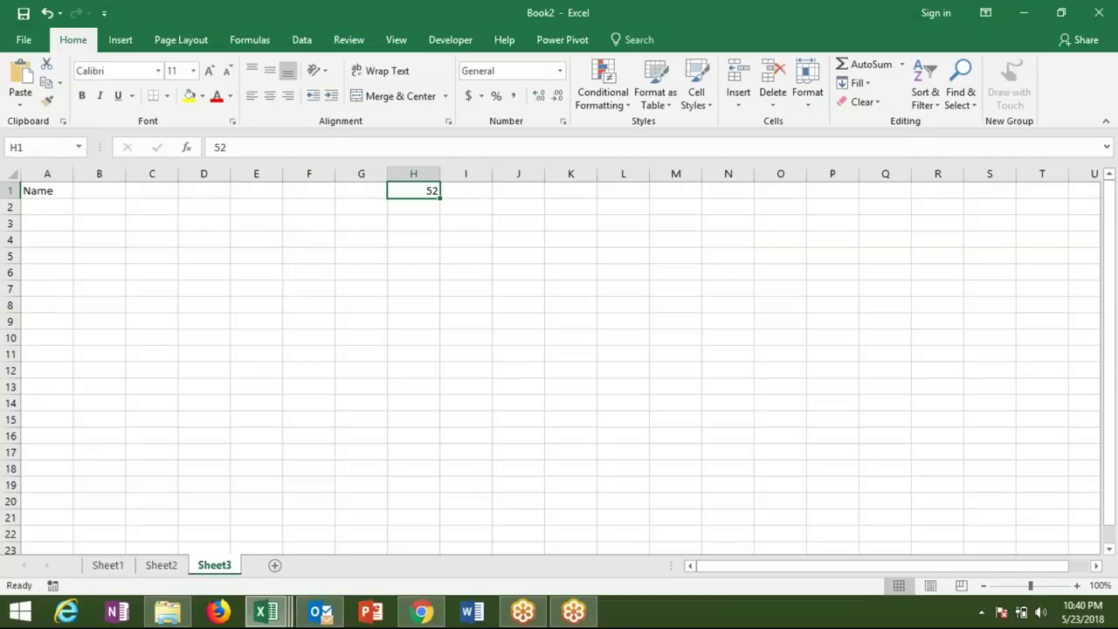
{"action": "type", "text": "=30+6"}
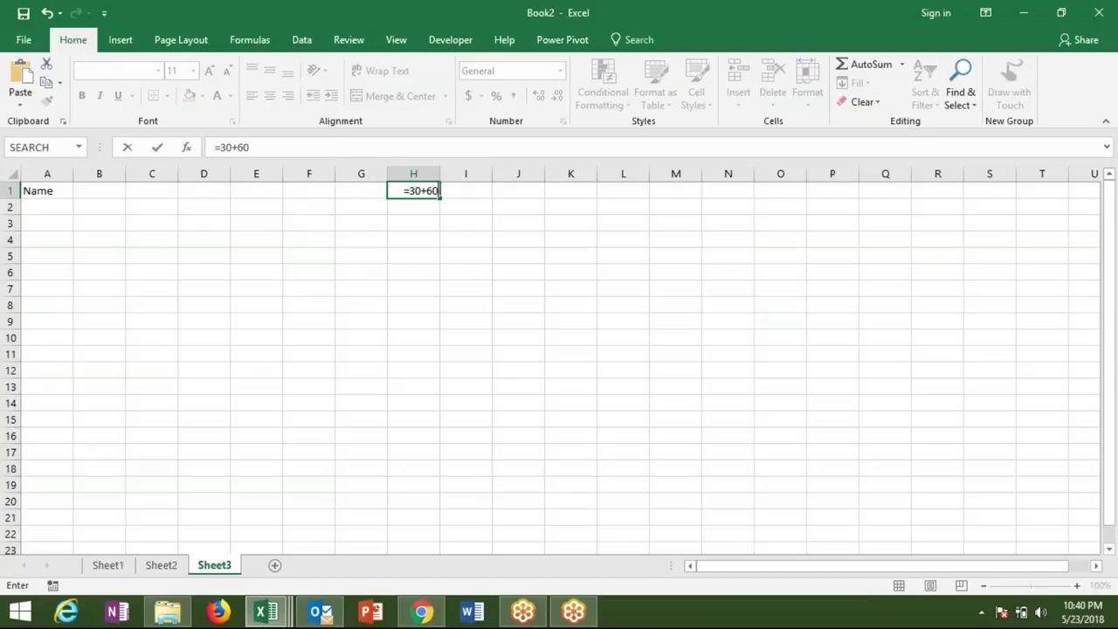
{"action": "type", "text": "0"}
{"action": "key", "text": "Return"}
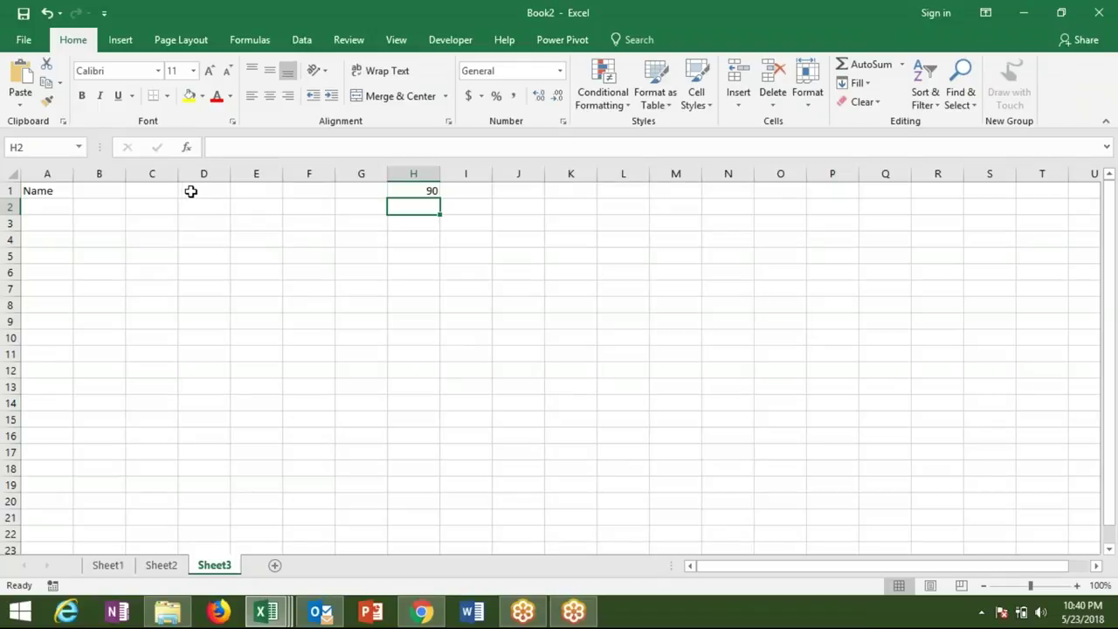
- Enter 90 in cell D1
{"action": "left_click", "coordinate": [191, 191]}
{"action": "type", "text": "9"}
{"action": "key", "text": "Tab"}
{"action": "key", "text": "Down"}
{"action": "key", "text": "Up"}
{"action": "key", "text": "Left"}
{"action": "type", "text": "90"}
{"action": "key", "text": "Return"}
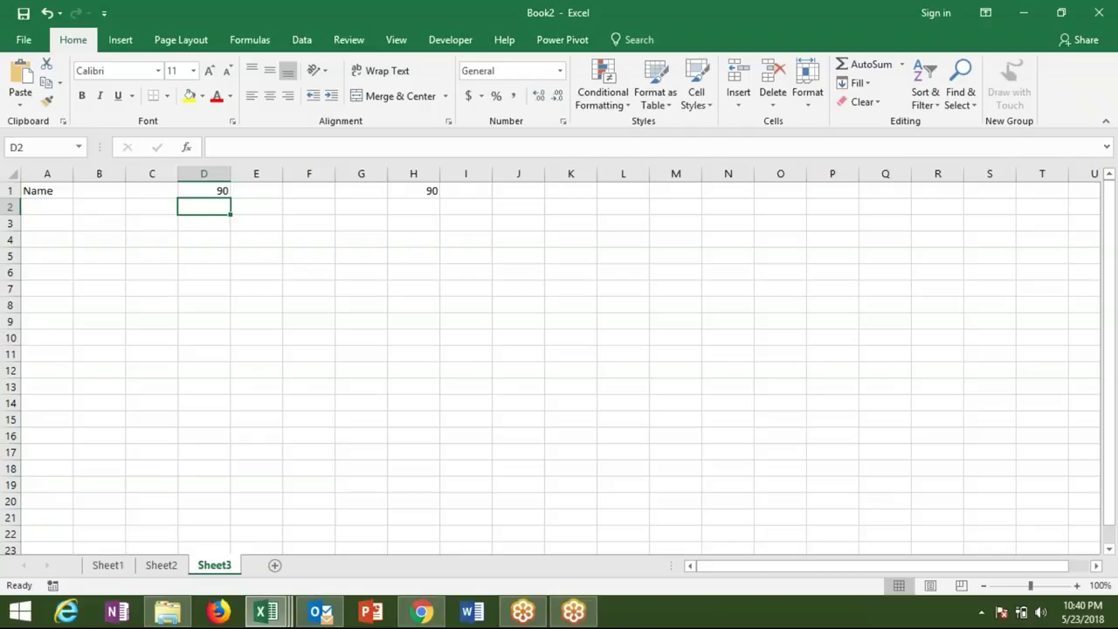
- Change the source to Range("h1").Formula so rr_1 copies H1's formula into D1
{"action": "key", "text": "alt+F11"}
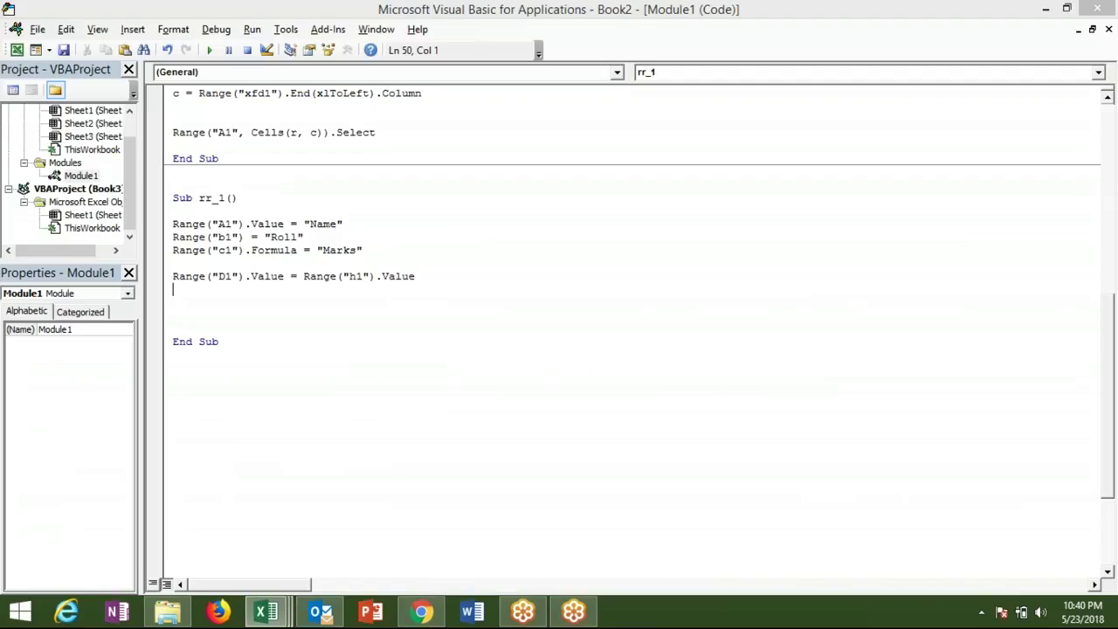
{"action": "left_click", "coordinate": [408, 275]}
{"action": "key", "text": "shift+Left"}
{"action": "key", "text": "shift+Left"}
{"action": "key", "text": "shift+Left"}
{"action": "key", "text": "BackSpace"}
{"action": "key", "text": "BackSpace"}
{"action": "type", "text": ").fo"}
{"action": "key", "text": "Down"}
{"action": "key", "text": "Down"}
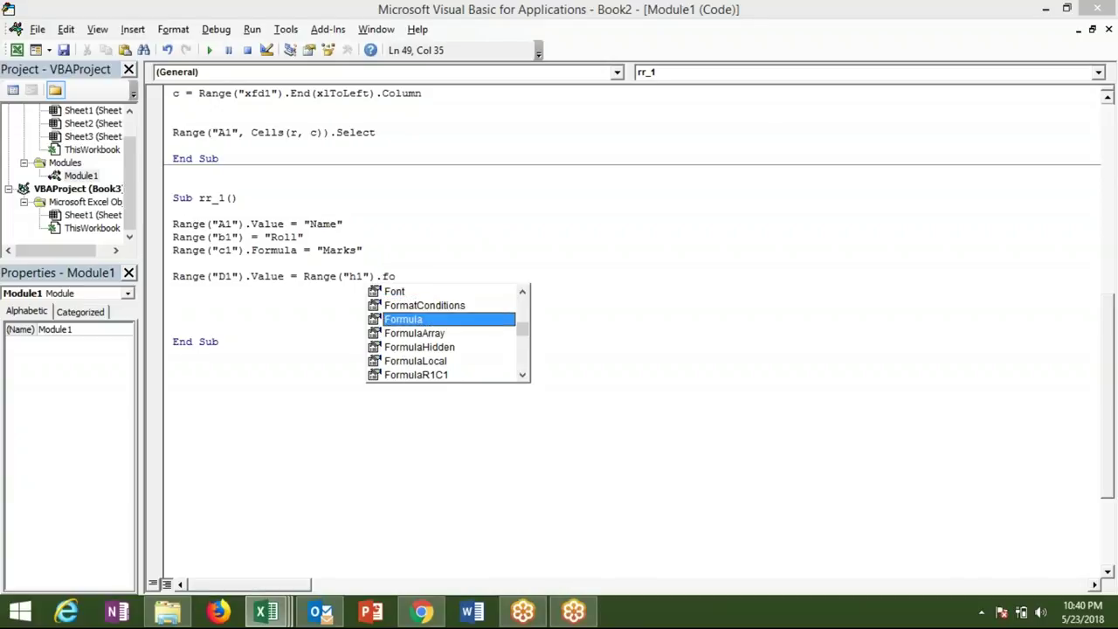
{"action": "key", "text": "Tab"}
{"action": "key", "text": "Return"}
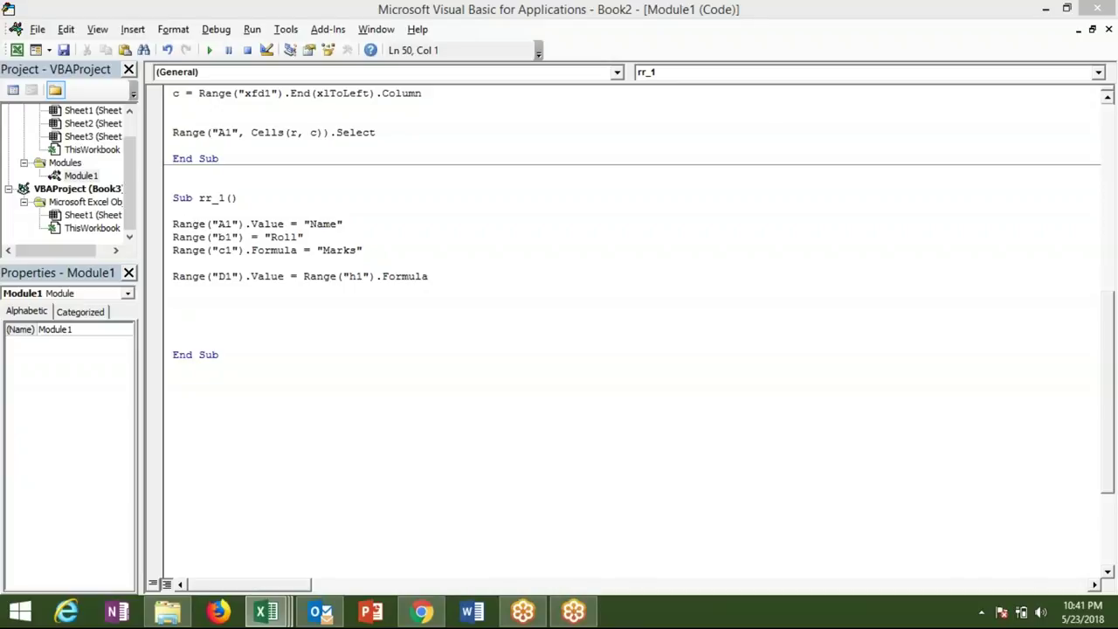
{"action": "left_click", "coordinate": [173, 263]}
- Check Sheet1 in the workbook, then add Sheets("Sheet1").Select below the D1 statement
{"action": "key", "text": "Down"}
{"action": "key", "text": "Down"}
{"action": "key", "text": "alt+F11"}
{"action": "left_click", "coordinate": [97, 568]}
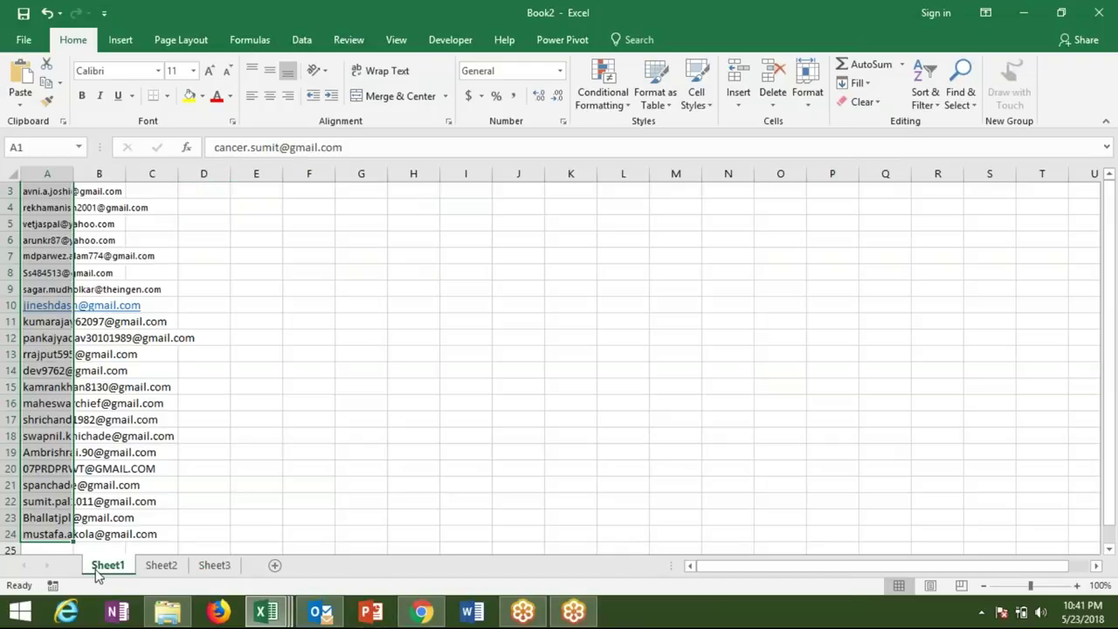
{"action": "left_click", "coordinate": [262, 190]}
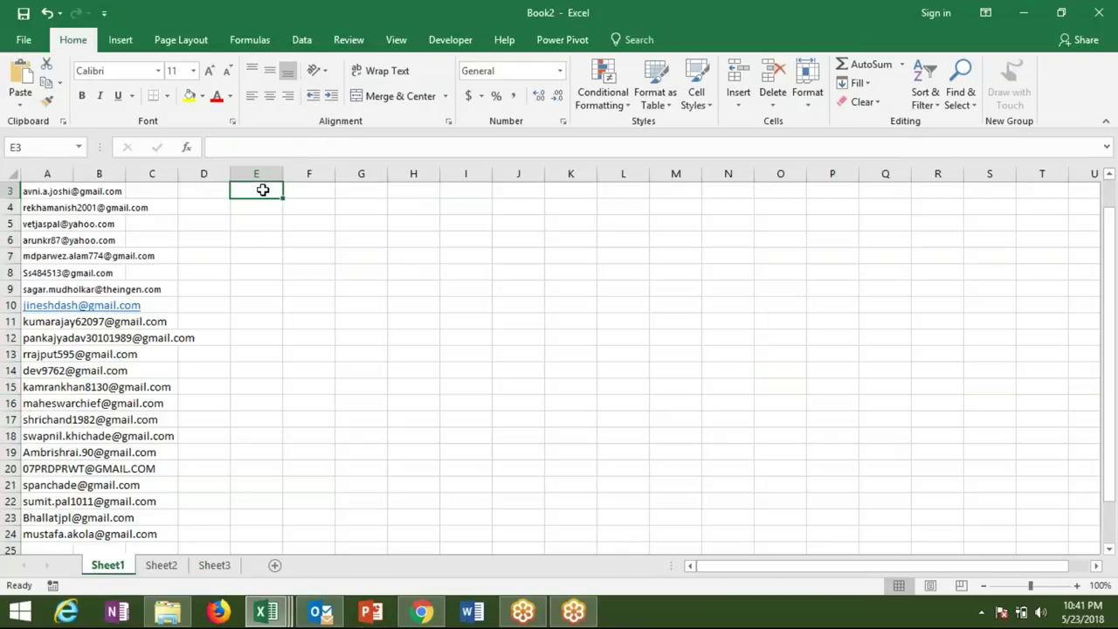
{"action": "key", "text": "alt+F11"}
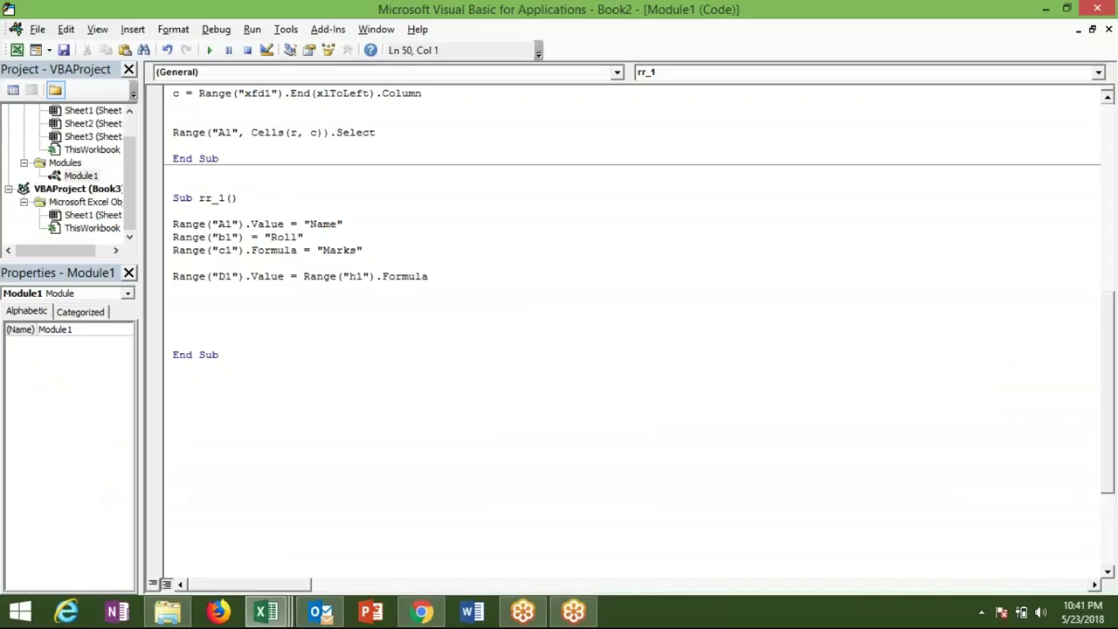
{"action": "type", "text": "sheet"}
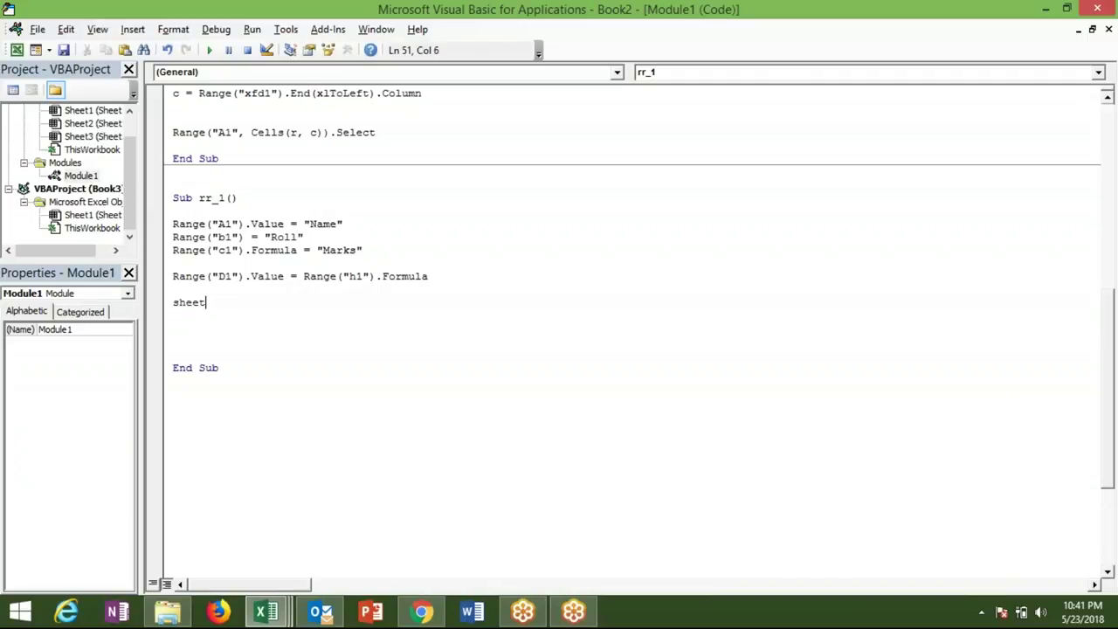
{"action": "type", "text": "s"}
{"action": "type", "text": "(\"S"}
{"action": "type", "text": "heet"}
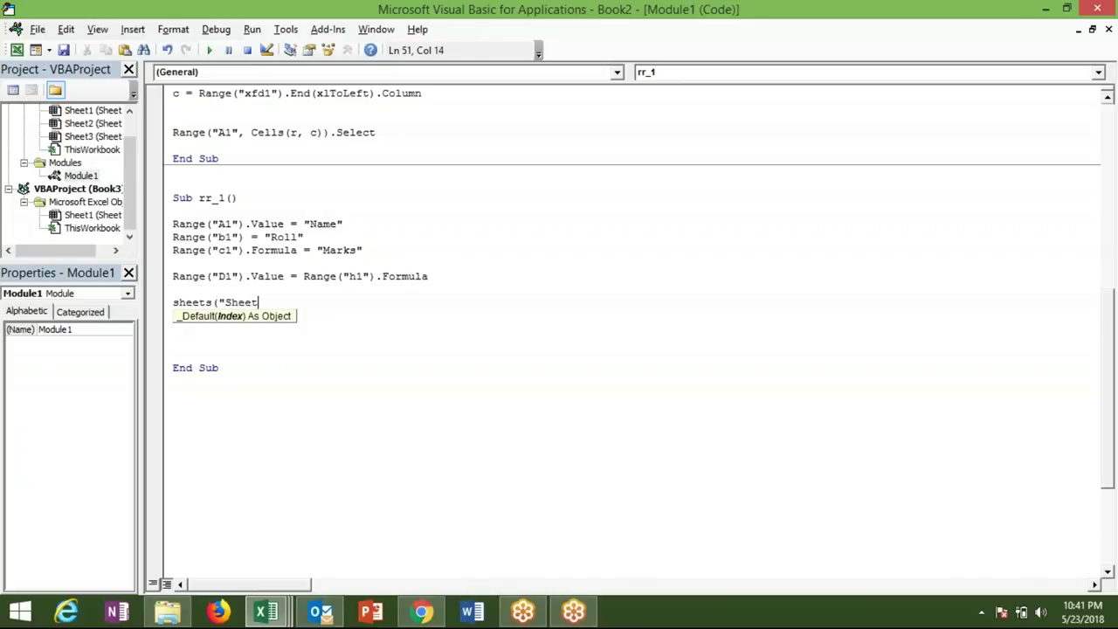
{"action": "type", "text": "1\").v"}
{"action": "key", "text": "BackSpace"}
{"action": "key", "text": "BackSpace"}
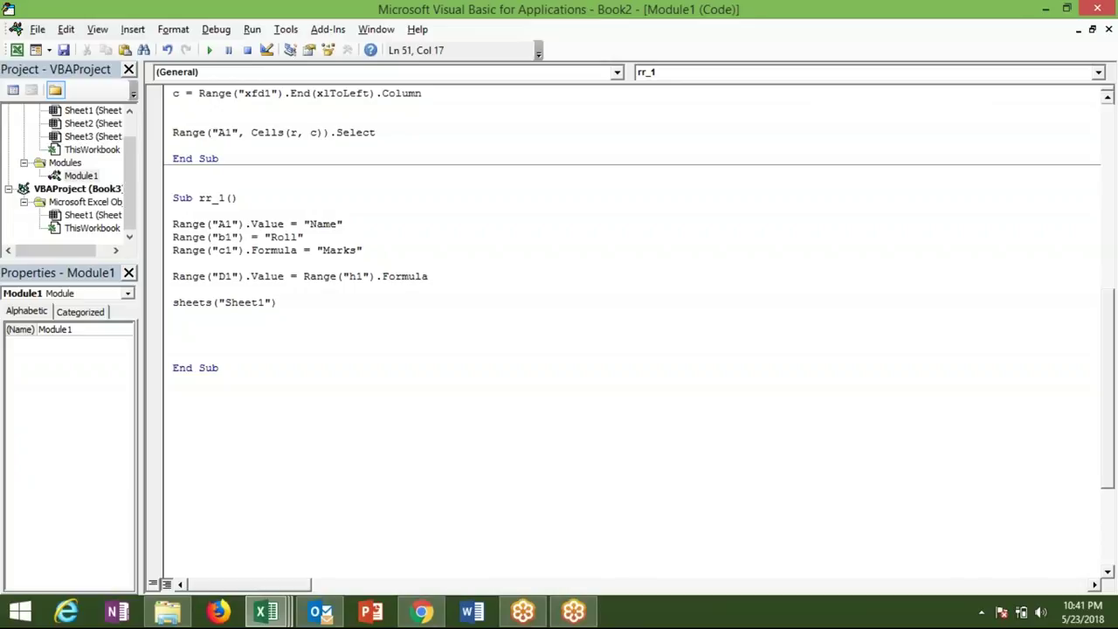
{"action": "type", "text": "."}
{"action": "type", "text": "select"}
{"action": "key", "text": "Return"}
- Add the line Range("E1").Value = "Name", choosing Value from IntelliSense, and review it
{"action": "type", "text": "range("}
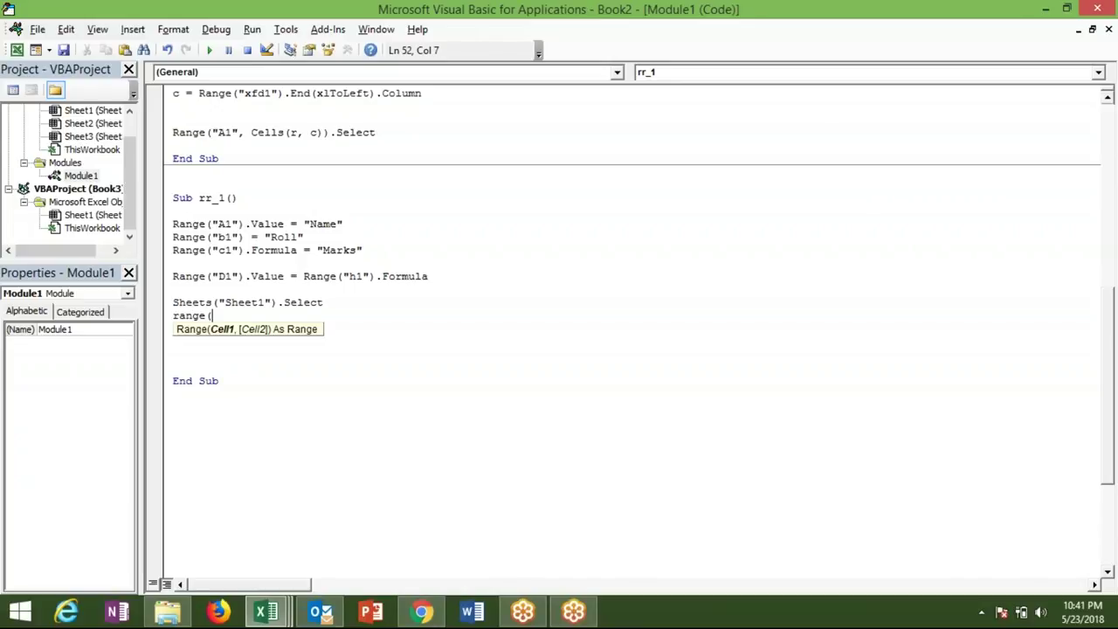
{"action": "type", "text": "\"E1\""}
{"action": "type", "text": ").sel"}
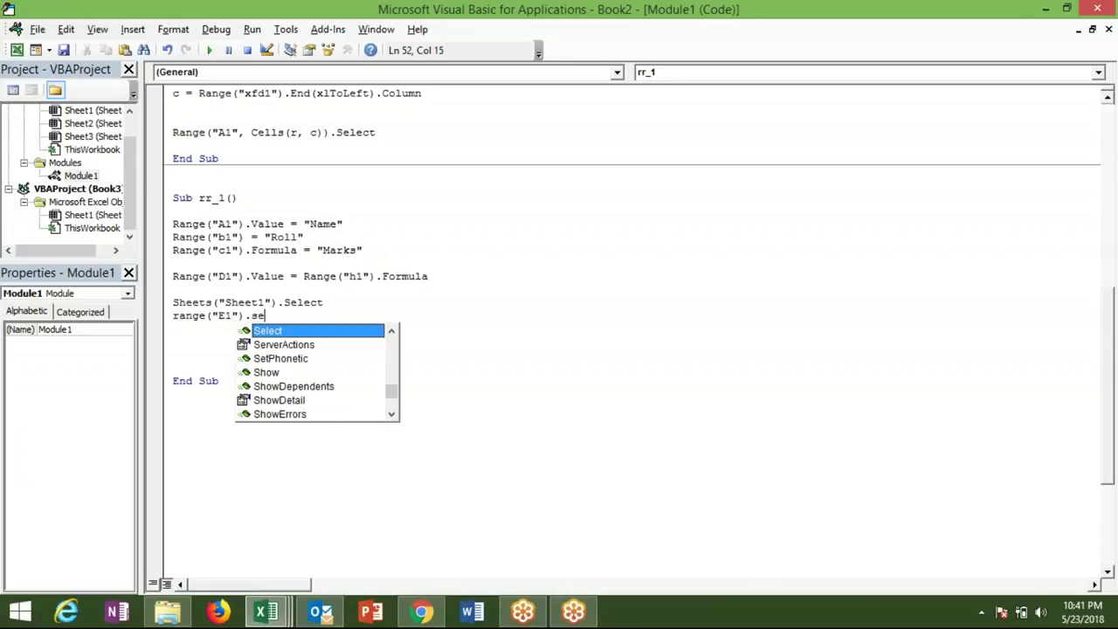
{"action": "key", "text": "Tab"}
{"action": "key", "text": "BackSpace"}
{"action": "key", "text": "BackSpace"}
{"action": "key", "text": "BackSpace"}
{"action": "key", "text": "BackSpace"}
{"action": "key", "text": "BackSpace"}
{"action": "key", "text": "BackSpace"}
{"action": "key", "text": "BackSpace"}
{"action": "type", "text": "."}
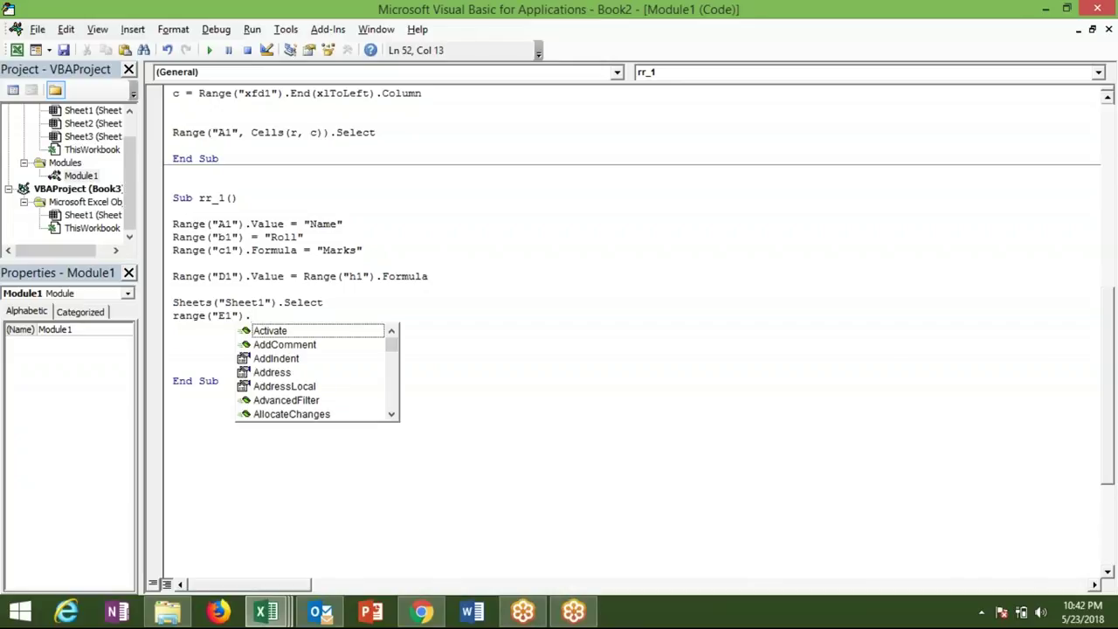
{"action": "type", "text": "v"}
{"action": "key", "text": "Down"}
{"action": "key", "text": "Tab"}
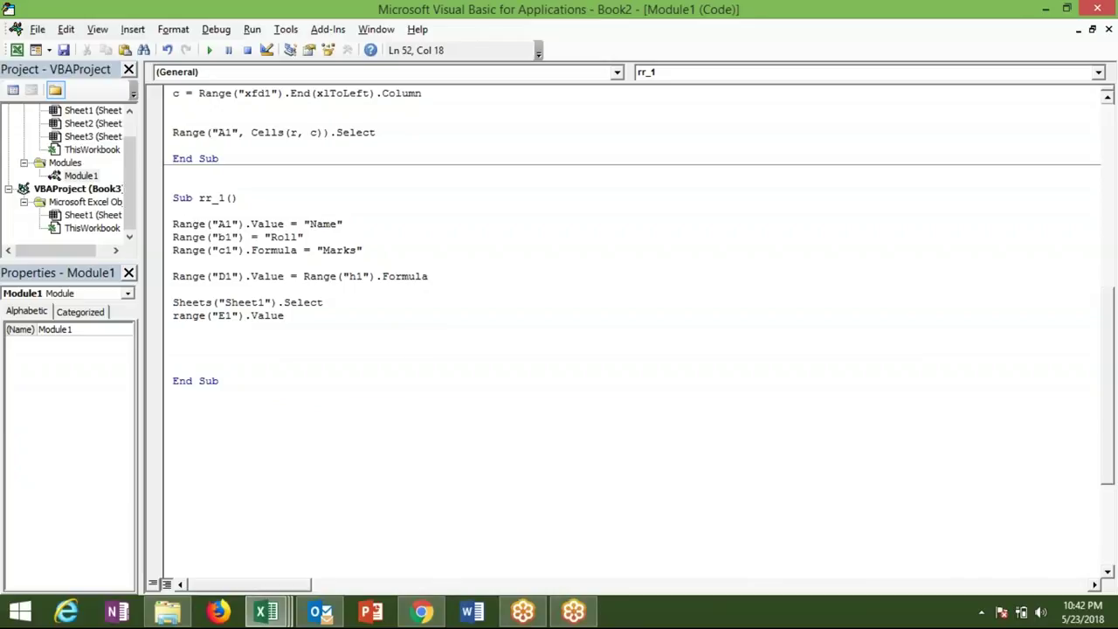
{"action": "type", "text": "=\""}
{"action": "type", "text": "Name\""}
{"action": "key", "text": "Return"}
{"action": "left_click_drag", "start_coordinate": [303, 276], "coordinate": [431, 277]}
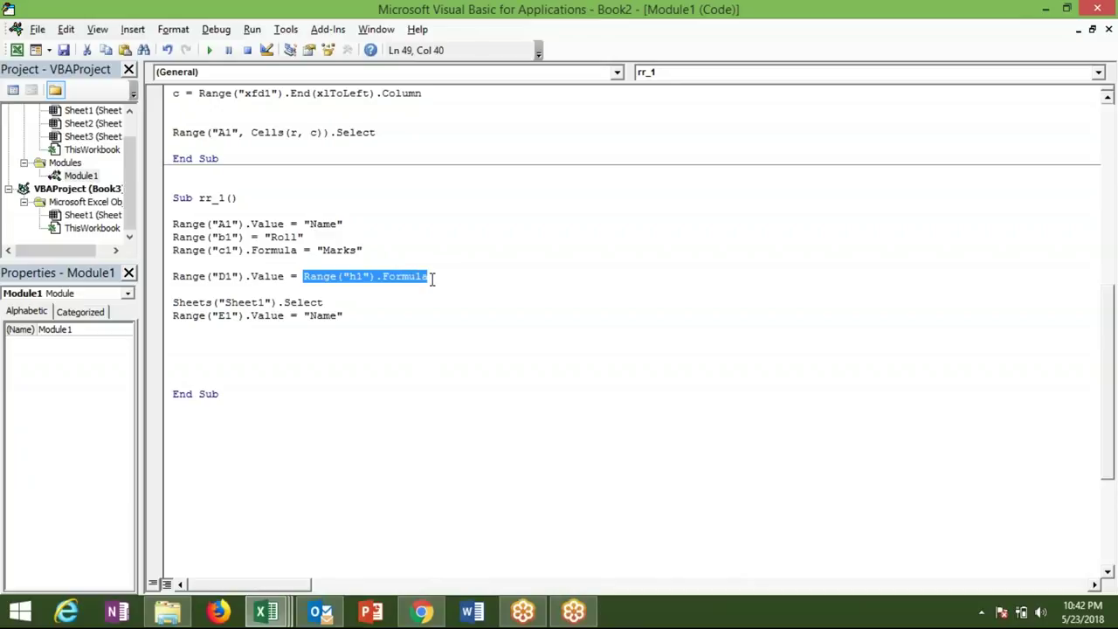
{"action": "double_click", "coordinate": [320, 317]}
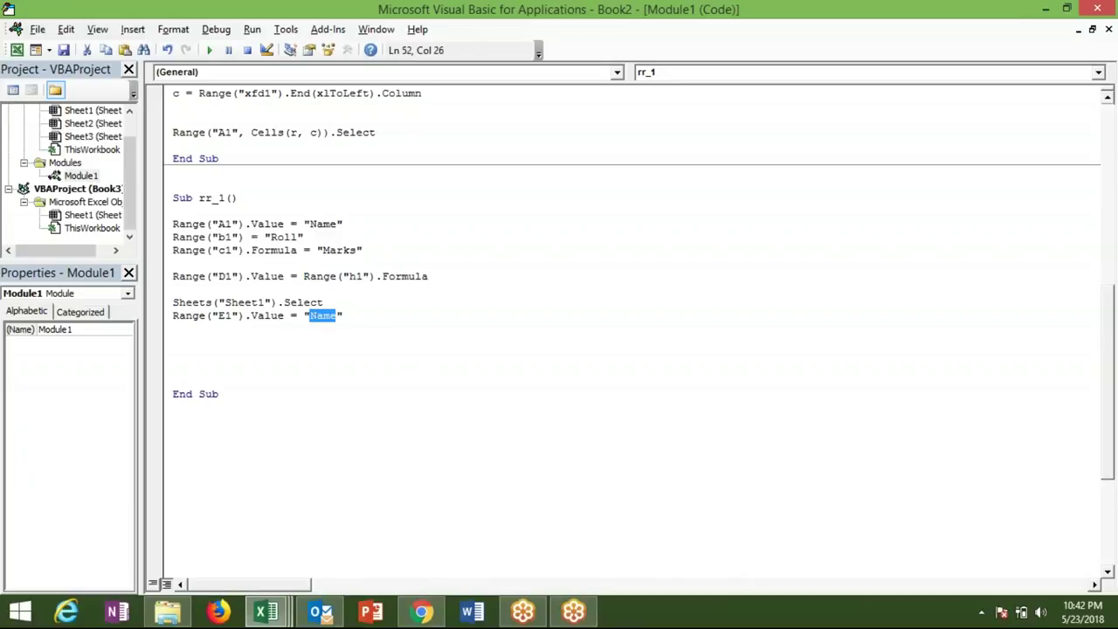
{"action": "left_click", "coordinate": [313, 325]}
- Copy Sub rr's Workbooks.Open and Book3.xlsm Activate lines above the Sheet1 line in rr_1
{"action": "left_click", "coordinate": [204, 295]}
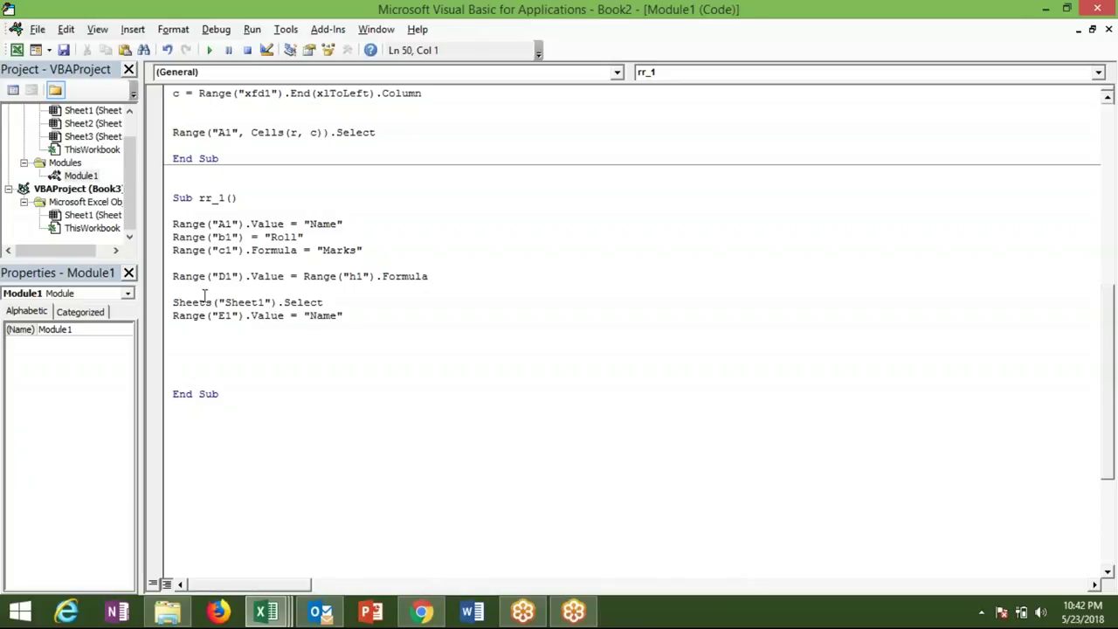
{"action": "key", "text": "Return"}
{"action": "key", "text": "Up"}
{"action": "key", "text": "Up"}
{"action": "key", "text": "Up"}
{"action": "key", "text": "Up"}
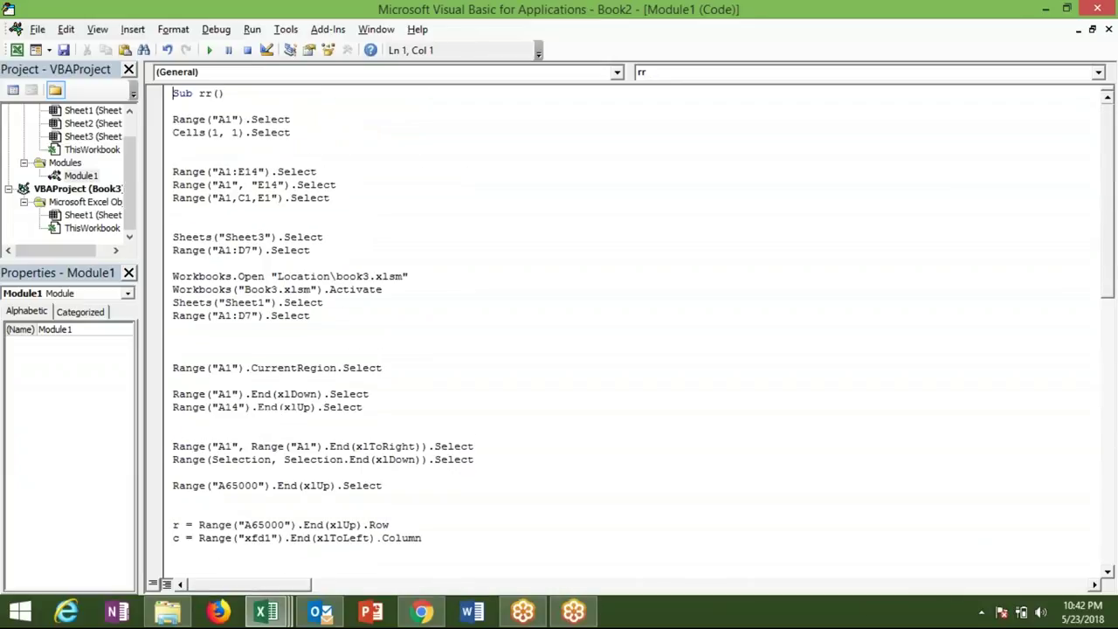
{"action": "left_click", "coordinate": [175, 341]}
{"action": "key", "text": "Up"}
{"action": "key", "text": "Up"}
{"action": "key", "text": "Up"}
{"action": "key", "text": "shift+Up"}
{"action": "key", "text": "shift+Up"}
{"action": "key", "text": "ctrl+c"}
{"action": "key", "text": "Down"}
{"action": "key", "text": "Down"}
{"action": "key", "text": "Down"}
{"action": "key", "text": "Down"}
{"action": "key", "text": "Down"}
{"action": "key", "text": "Down"}
{"action": "key", "text": "Down"}
{"action": "key", "text": "Down"}
{"action": "key", "text": "Down"}
{"action": "key", "text": "Down"}
{"action": "key", "text": "Down"}
{"action": "key", "text": "Down"}
{"action": "key", "text": "Down"}
{"action": "key", "text": "Up"}
{"action": "key", "text": "Up"}
{"action": "key", "text": "Up"}
{"action": "key", "text": "Up"}
{"action": "key", "text": "Up"}
{"action": "key", "text": "Up"}
{"action": "key", "text": "Up"}
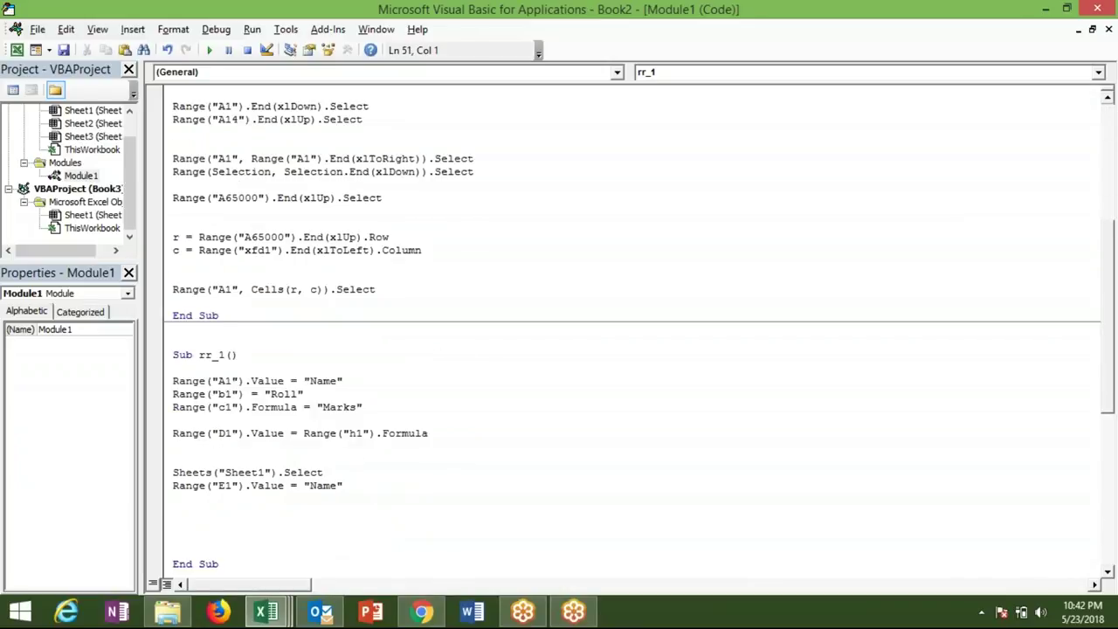
{"action": "key", "text": "ctrl+v"}
{"action": "key", "text": "Delete"}
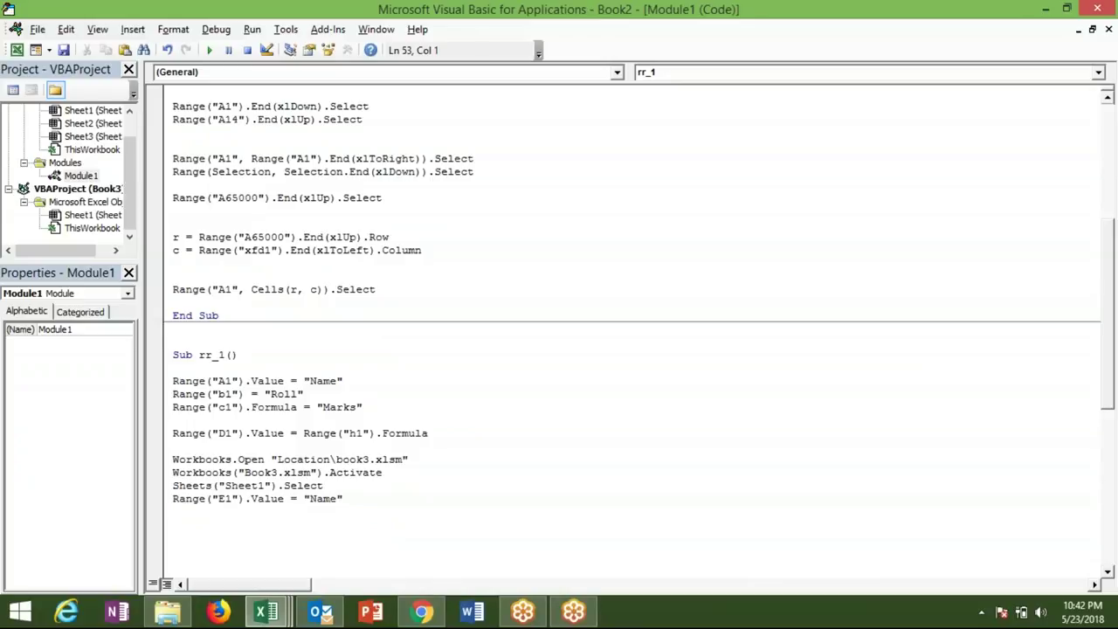
- Review the D1 and E1 lines and close the macro with End Sub
{"action": "left_click_drag", "start_coordinate": [303, 434], "coordinate": [420, 434]}
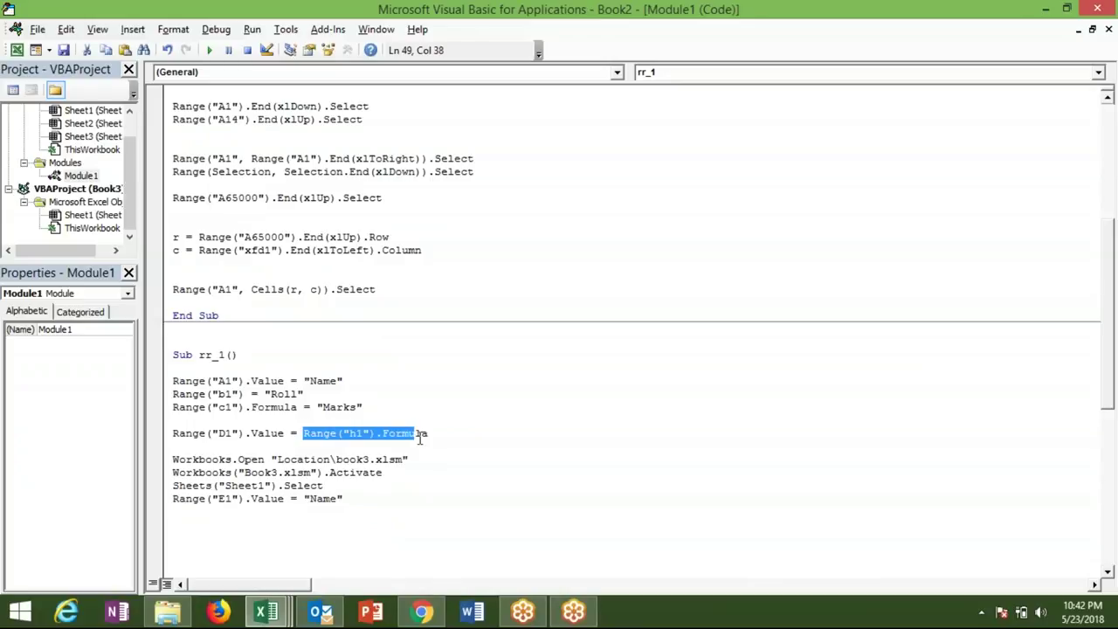
{"action": "left_click_drag", "start_coordinate": [343, 499], "coordinate": [308, 500]}
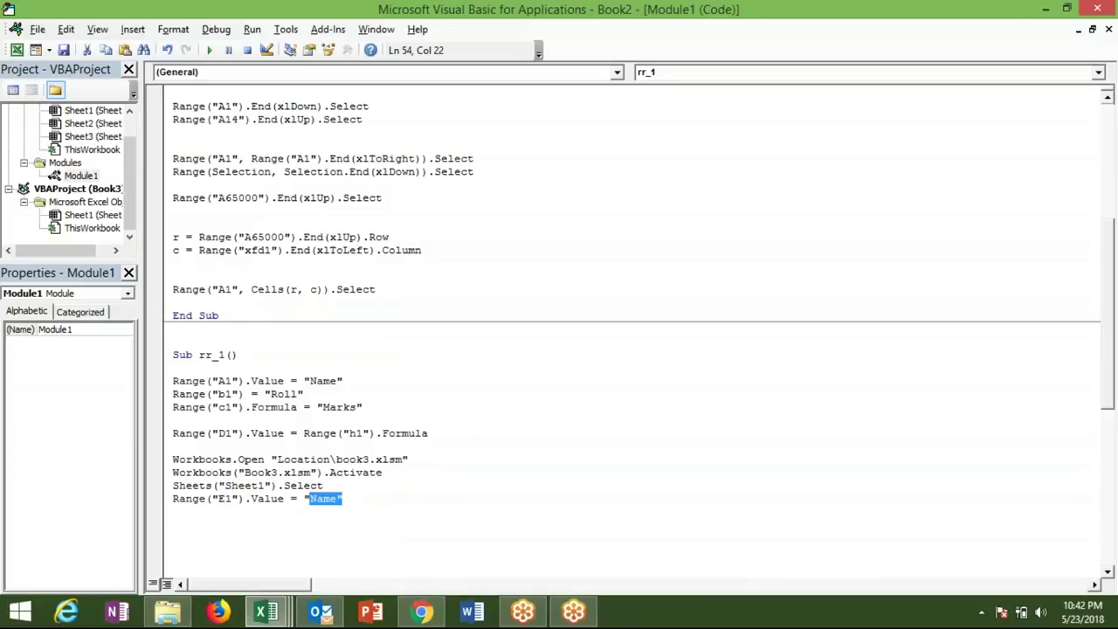
{"action": "key", "text": "End"}
{"action": "key", "text": "Return"}
{"action": "key", "text": "Return"}
{"action": "key", "text": "Return"}
{"action": "key", "text": "Return"}
{"action": "key", "text": "Return"}
{"action": "key", "text": "Return"}
{"action": "type", "text": "End Sub"}
{"action": "key", "text": "Return"}
{"action": "key", "text": "Up"}
{"action": "key", "text": "Up"}
{"action": "key", "text": "Up"}
{"action": "key", "text": "Up"}
{"action": "key", "text": "Up"}
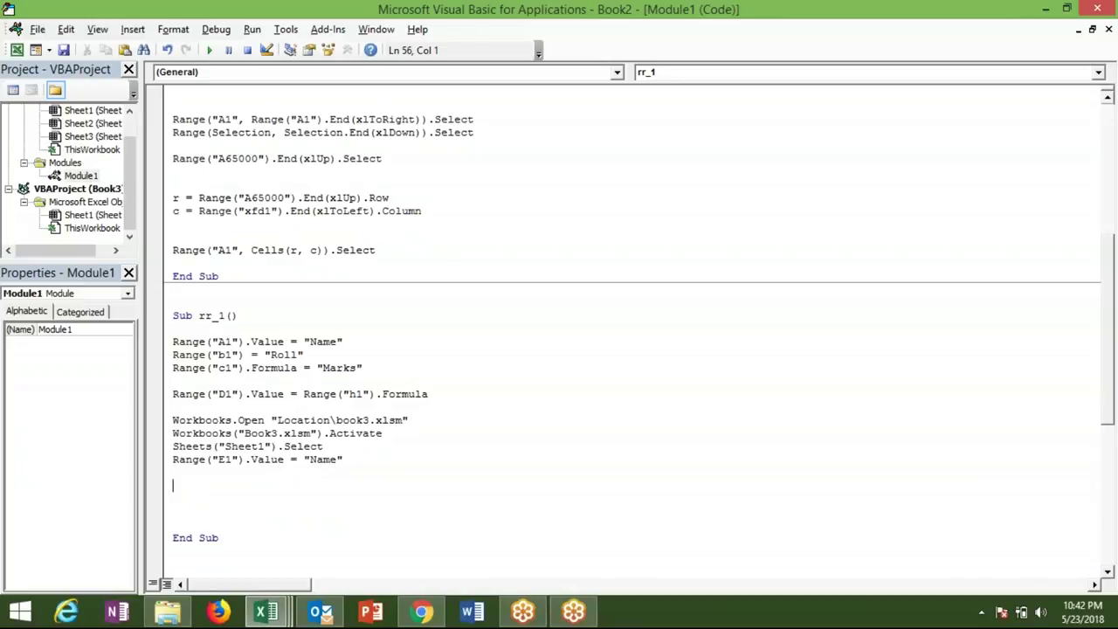
- Add the line sheets("Sheet1").range("E1").value = sheets("Sheet3").range("H1").value
{"action": "type", "text": "sheets("}
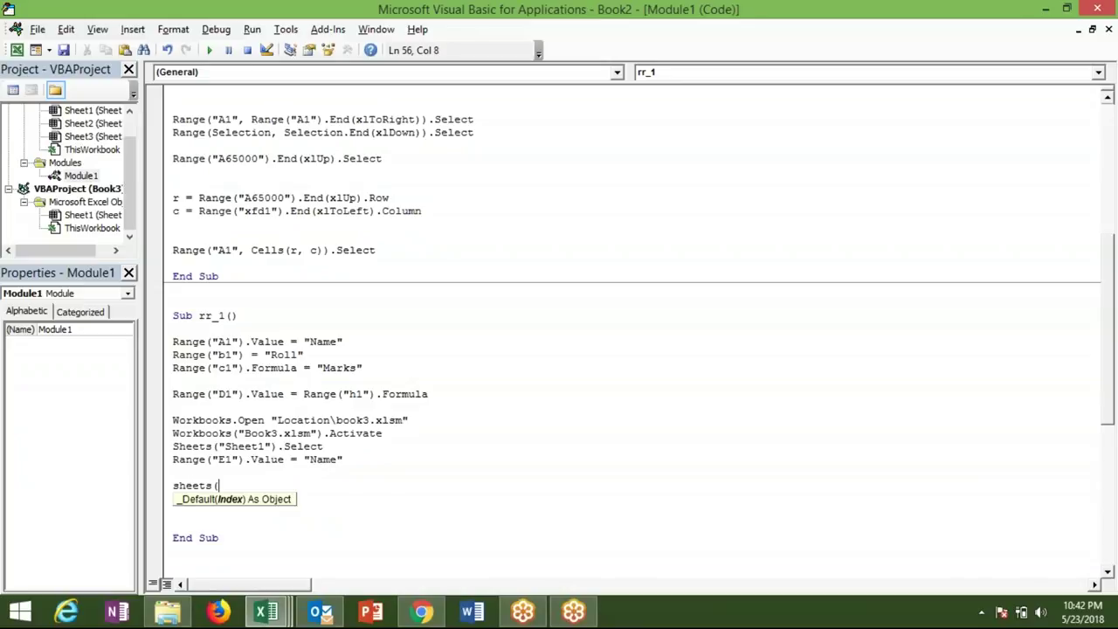
{"action": "type", "text": "\"Sheet1\""}
{"action": "type", "text": ").range(\"E1\").value=sheets("}
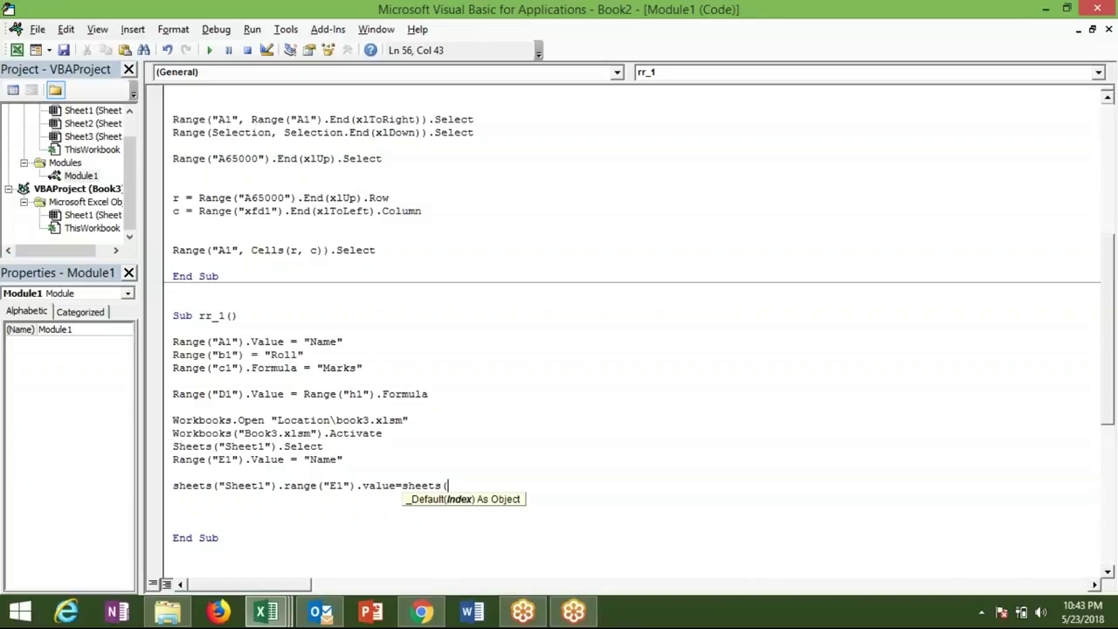
{"action": "type", "text": "\"Sheet3\""}
{"action": "type", "text": ").range"}
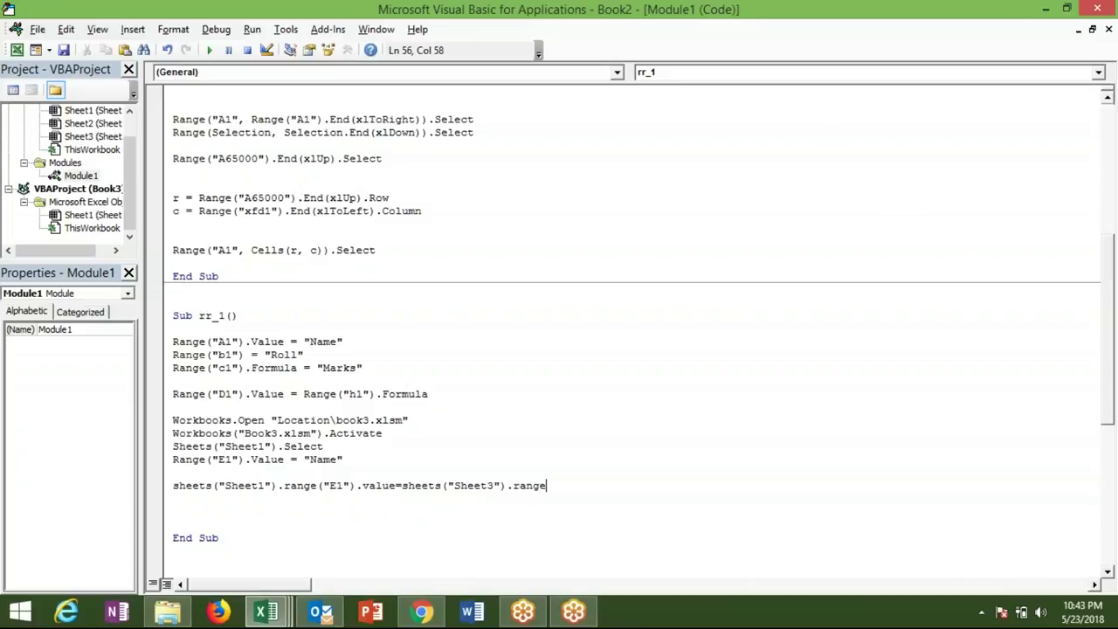
{"action": "type", "text": "(\"A"}
{"action": "key", "text": "BackSpace"}
{"action": "type", "text": "H1\""}
{"action": "type", "text": ").value"}
{"action": "key", "text": "Return"}
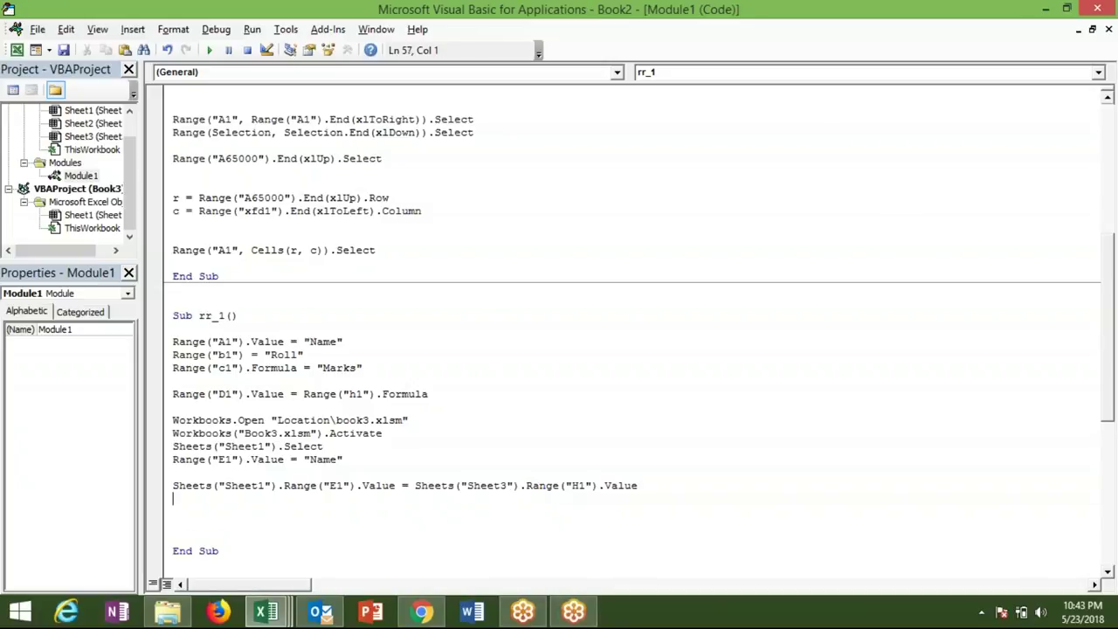
- Qualify the destination sheet with Workbooks("Book3.xlsm") and the source sheet with the Book2 workbook
{"action": "left_click", "coordinate": [173, 486]}
{"action": "key", "text": "Up"}
{"action": "key", "text": "Up"}
{"action": "key", "text": "Up"}
{"action": "key", "text": "shift+Right"}
{"action": "key", "text": "shift+Right"}
{"action": "key", "text": "shift+Right"}
{"action": "key", "text": "shift+Right"}
{"action": "key", "text": "shift+Right"}
{"action": "key", "text": "shift+Right"}
{"action": "key", "text": "shift+Right"}
{"action": "key", "text": "shift+Right"}
{"action": "key", "text": "ctrl+c"}
{"action": "key", "text": "Down"}
{"action": "key", "text": "Down"}
{"action": "key", "text": "Down"}
{"action": "key", "text": "Down"}
{"action": "key", "text": "Left"}
{"action": "key", "text": "Left"}
{"action": "key", "text": "Left"}
{"action": "key", "text": "Left"}
{"action": "key", "text": "Left"}
{"action": "key", "text": "Left"}
{"action": "key", "text": "Up"}
{"action": "key", "text": "Up"}
{"action": "key", "text": "End"}
{"action": "left_click", "coordinate": [172, 485]}
{"action": "key", "text": "ctrl+v"}
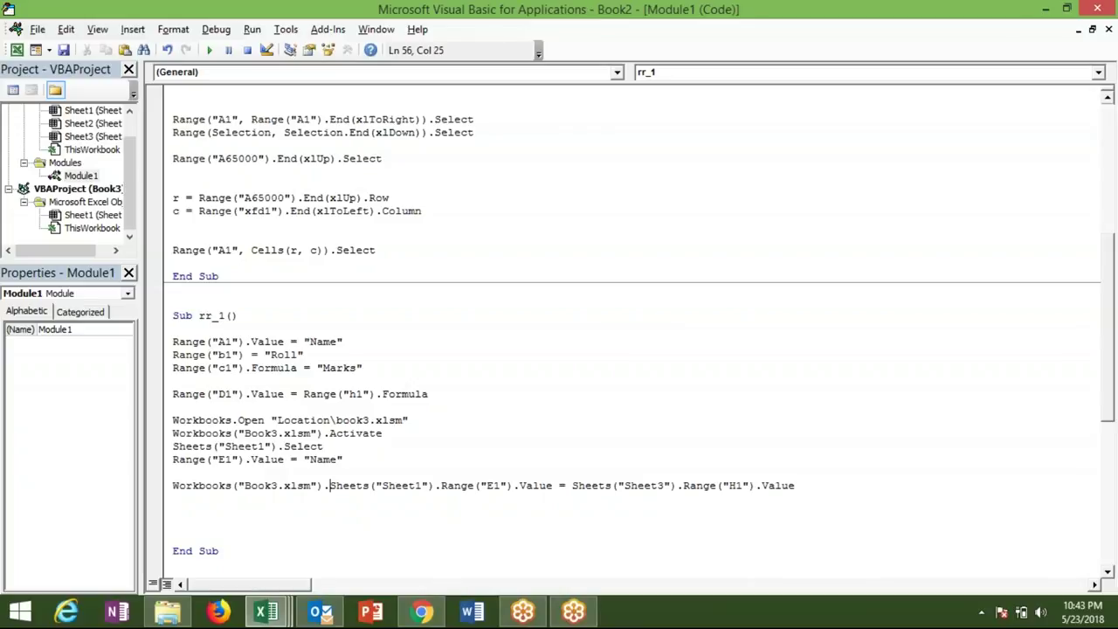
{"action": "left_click", "coordinate": [336, 484]}
{"action": "left_click", "coordinate": [521, 485]}
{"action": "key", "text": "Right"}
{"action": "key", "text": "Right"}
{"action": "key", "text": "Right"}
{"action": "key", "text": "Right"}
{"action": "key", "text": "Right"}
{"action": "key", "text": "Right"}
{"action": "key", "text": "ctrl+v"}
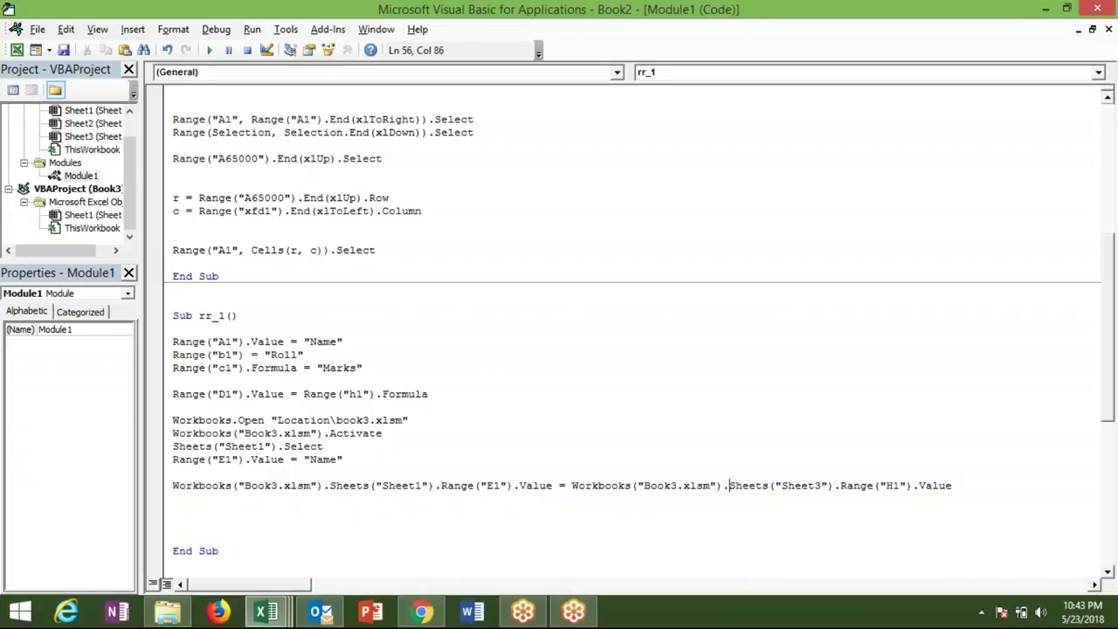
{"action": "left_click", "coordinate": [675, 486]}
{"action": "key", "text": "BackSpace"}
{"action": "type", "text": "2"}
- Paste a copy of the Workbooks.Open line above the cross-workbook copy line
{"action": "left_click", "coordinate": [610, 507]}
{"action": "left_click", "coordinate": [174, 420]}
{"action": "key", "text": "Up"}
{"action": "key", "text": "Down"}
{"action": "key", "text": "shift+Down"}
{"action": "key", "text": "ctrl+c"}
{"action": "key", "text": "Down"}
{"action": "key", "text": "Down"}
{"action": "key", "text": "Down"}
{"action": "key", "text": "Down"}
{"action": "key", "text": "Up"}
{"action": "key", "text": "Return"}
{"action": "key", "text": "ctrl+v"}
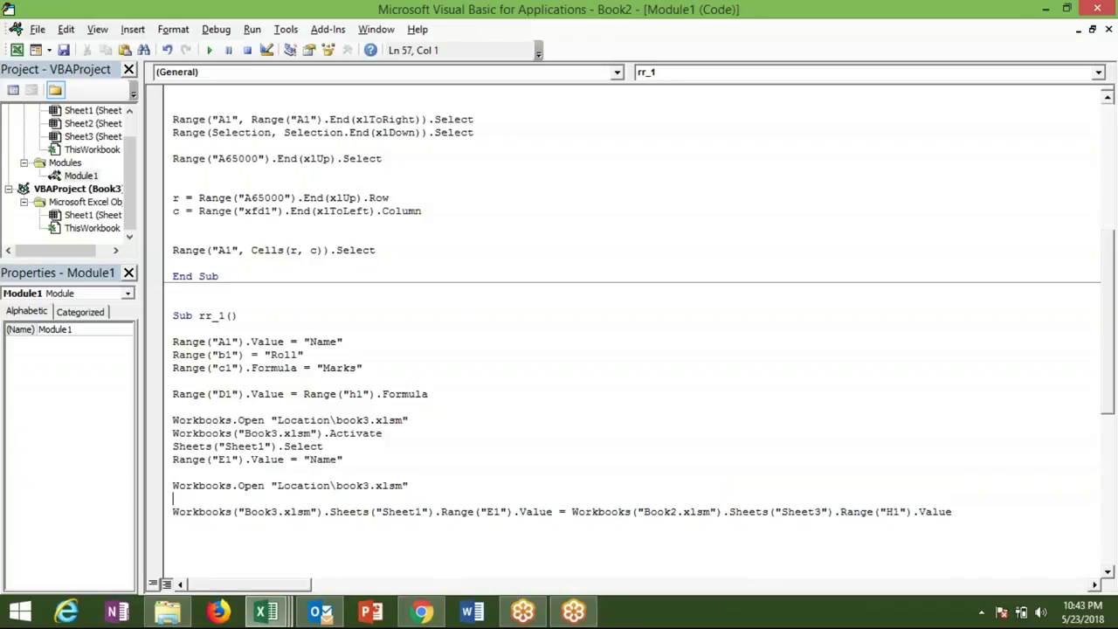
{"action": "key", "text": "Delete"}
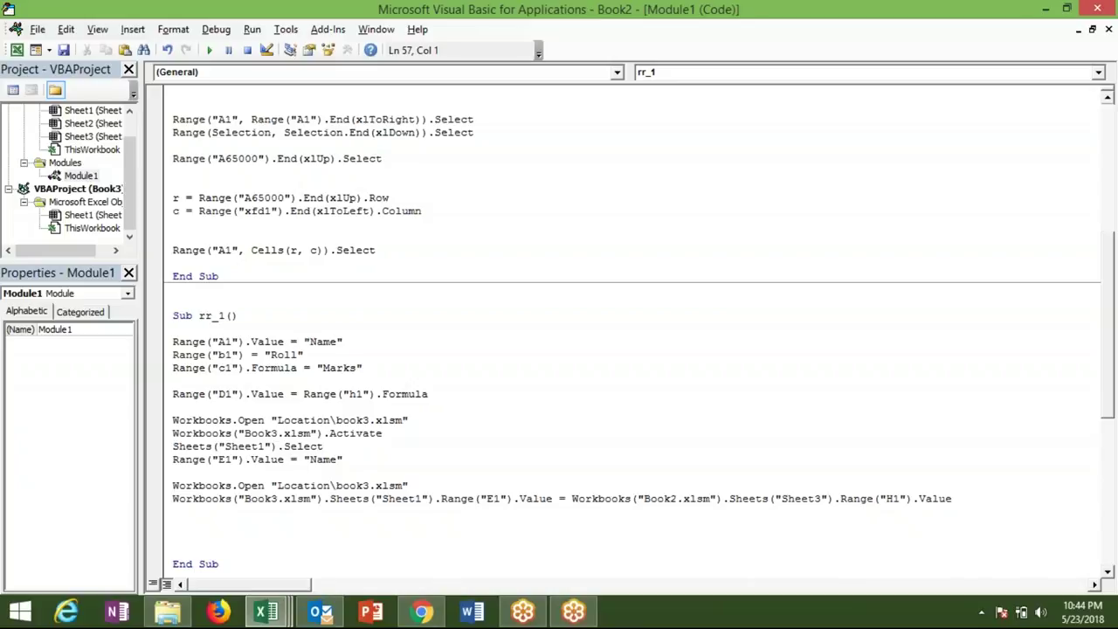
{"action": "key", "text": "alt+Tab"}
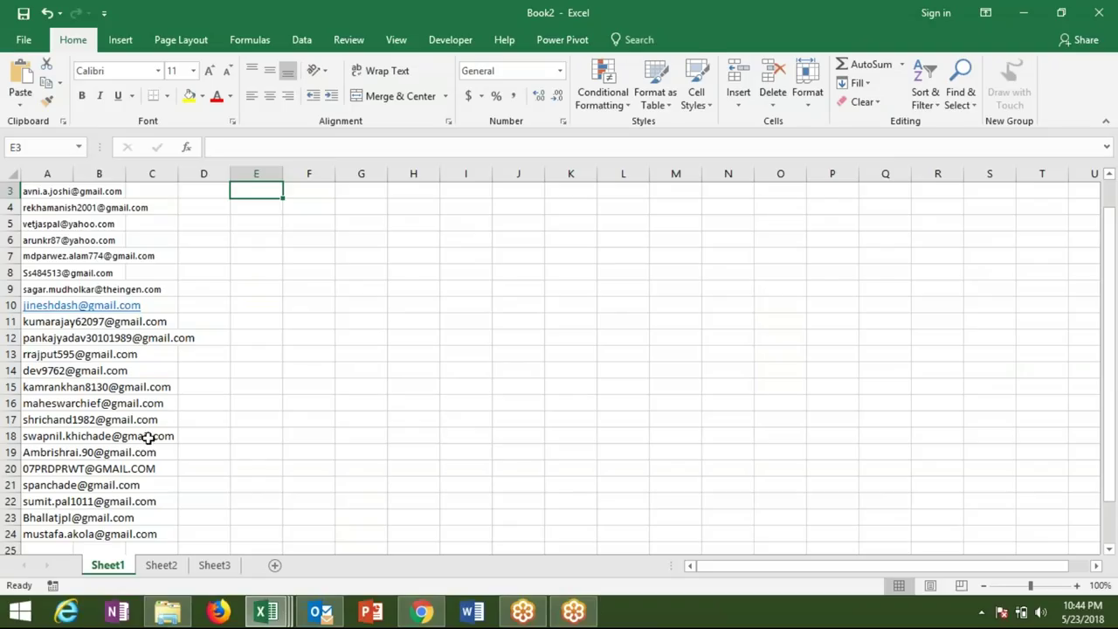
{"action": "left_click", "coordinate": [137, 568]}
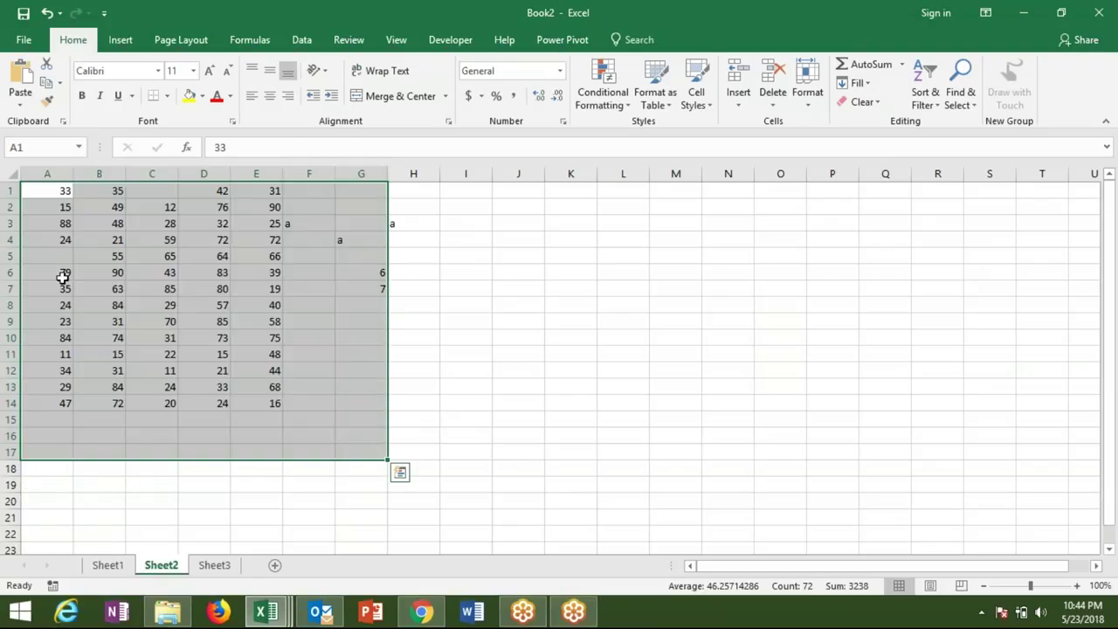
{"action": "left_click", "coordinate": [61, 272]}
{"action": "left_click", "coordinate": [59, 253]}
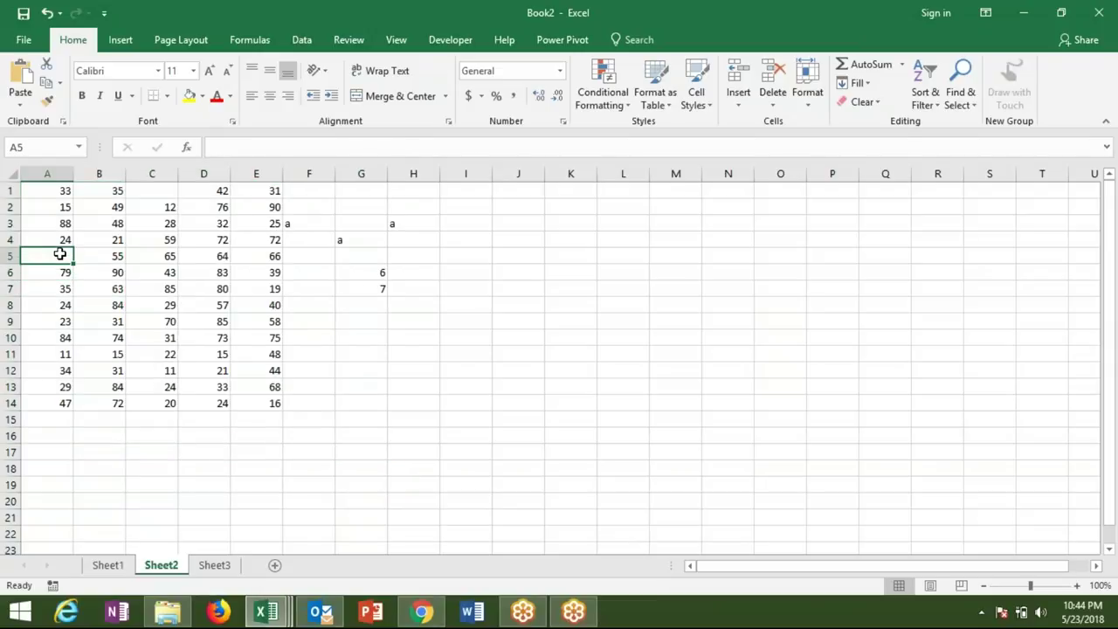
{"action": "type", "text": "52"}
{"action": "key", "text": "Down"}
{"action": "left_click", "coordinate": [64, 190]}
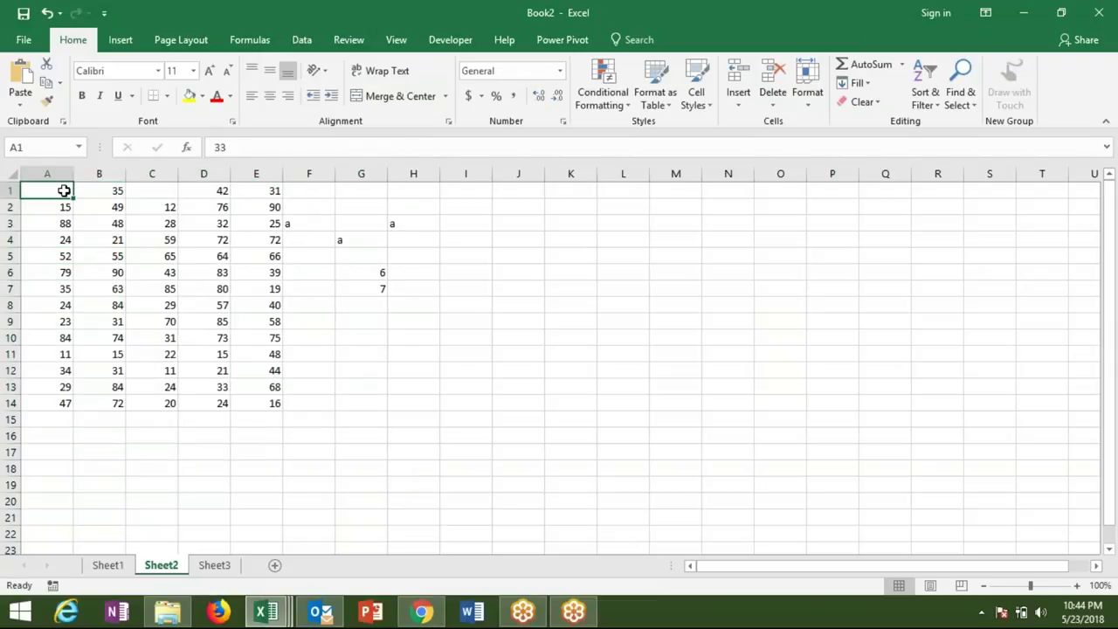
{"action": "left_click", "coordinate": [45, 403]}
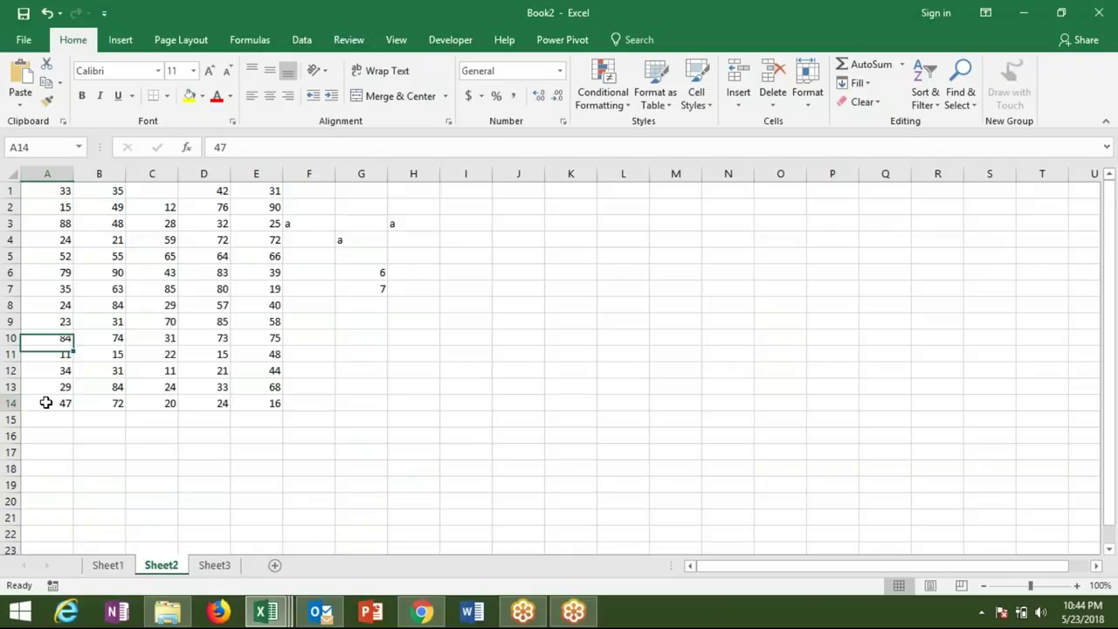
{"action": "key", "text": "Down"}
{"action": "type", "text": "12"}
{"action": "key", "text": "Return"}
{"action": "key", "text": "Up"}
{"action": "key", "text": "Down"}
{"action": "type", "text": "25"}
{"action": "key", "text": "Return"}
{"action": "key", "text": "Up"}
{"action": "key", "text": "Up"}
{"action": "key", "text": "shift+Down"}
{"action": "key", "text": "Delete"}
{"action": "key", "text": "Up"}
{"action": "key", "text": "Up"}
{"action": "key", "text": "Up"}
{"action": "key", "text": "Up"}
{"action": "key", "text": "alt+F11"}
{"action": "key", "text": "Return"}
{"action": "type", "text": "ra"}
{"action": "type", "text": "nge("}
- Start the line Range("A1").End(xlDown), picking End and xlDown from IntelliSense
{"action": "type", "text": "A1\"0"}
{"action": "key", "text": "BackSpace"}
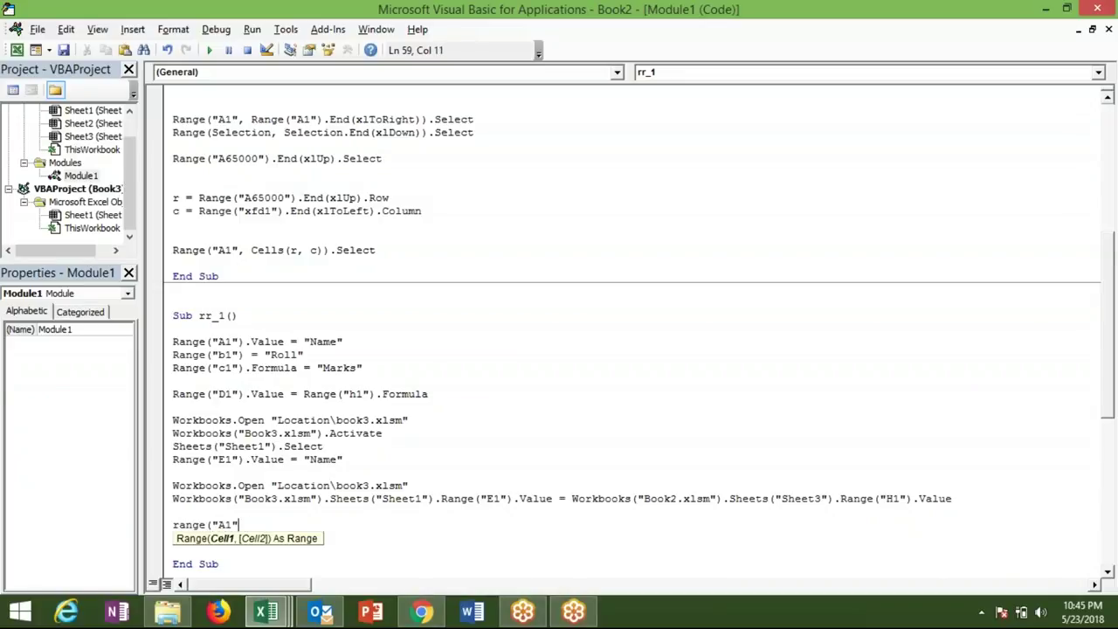
{"action": "type", "text": ")"}
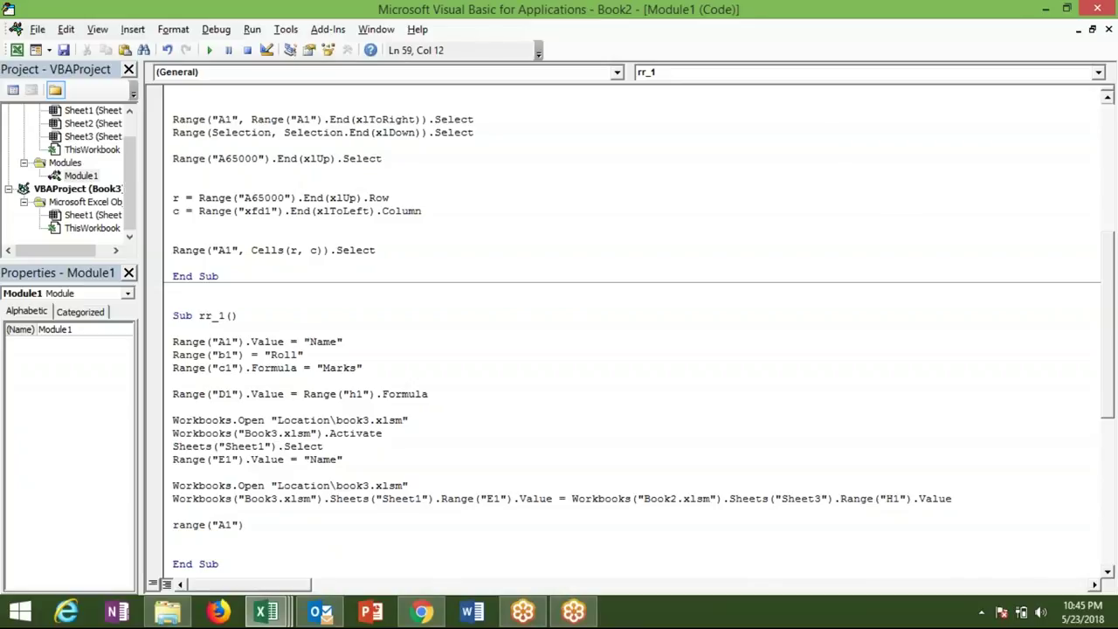
{"action": "type", "text": ".e"}
{"action": "key", "text": "Down"}
{"action": "key", "text": "Tab"}
{"action": "type", "text": "("}
{"action": "key", "text": "Down"}
{"action": "key", "text": "Down"}
{"action": "key", "text": "Down"}
{"action": "key", "text": "Up"}
{"action": "key", "text": "Up"}
{"action": "key", "text": "Up"}
{"action": "key", "text": "Tab"}
{"action": "type", "text": ")"}
{"action": "type", "text": ".v"}
{"action": "key", "text": "Tab"}
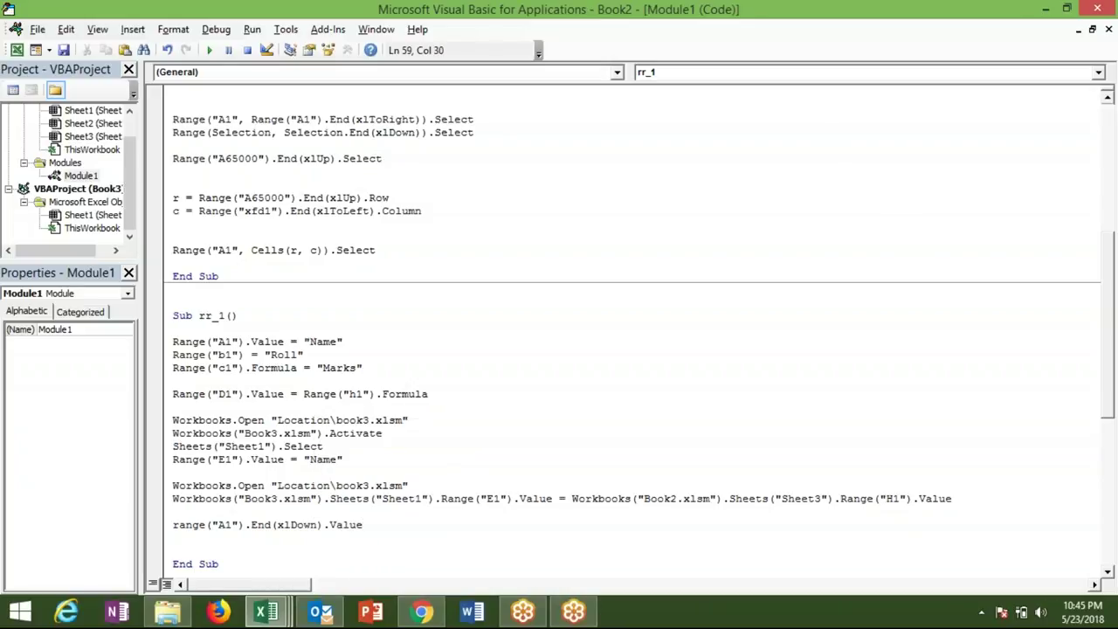
{"action": "key", "text": "BackSpace"}
{"action": "key", "text": "BackSpace"}
{"action": "key", "text": "BackSpace"}
{"action": "key", "text": "BackSpace"}
{"action": "key", "text": "BackSpace"}
{"action": "key", "text": "BackSpace"}
- Check column A's last filled cell, then finish the line as .Offset(1, 0).Value = 65
{"action": "key", "text": "alt+F11"}
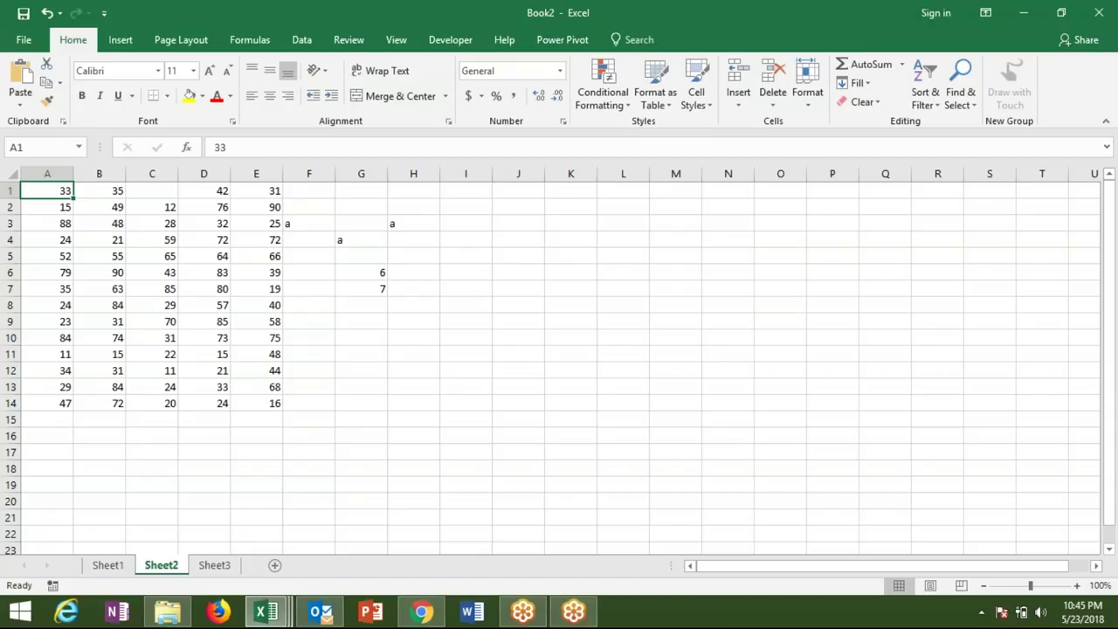
{"action": "key", "text": "ctrl+Down"}
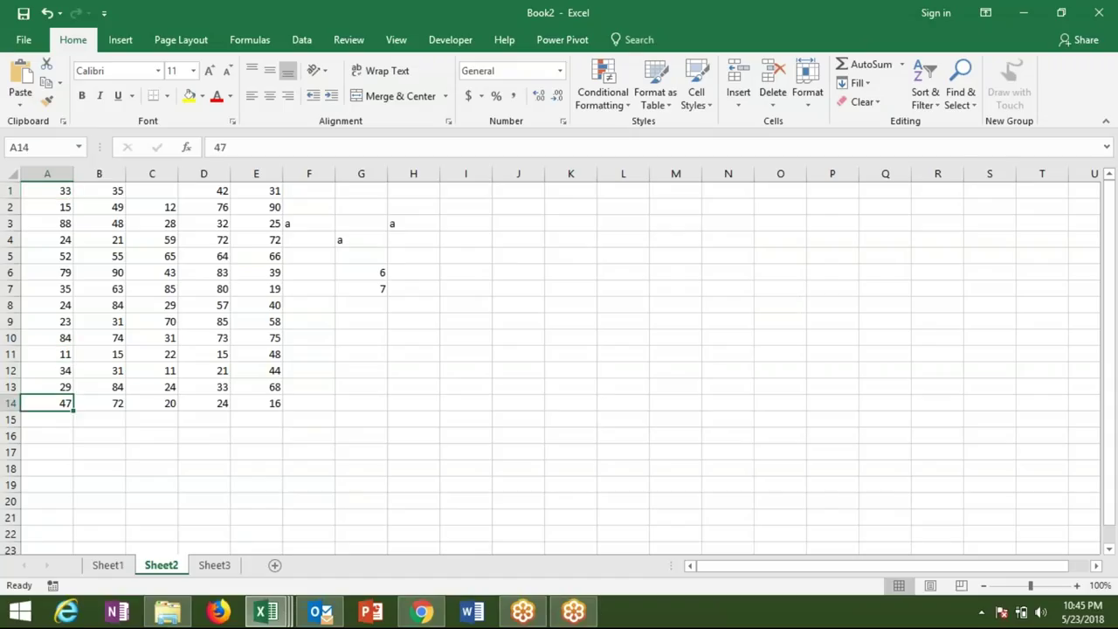
{"action": "left_click", "coordinate": [47, 419]}
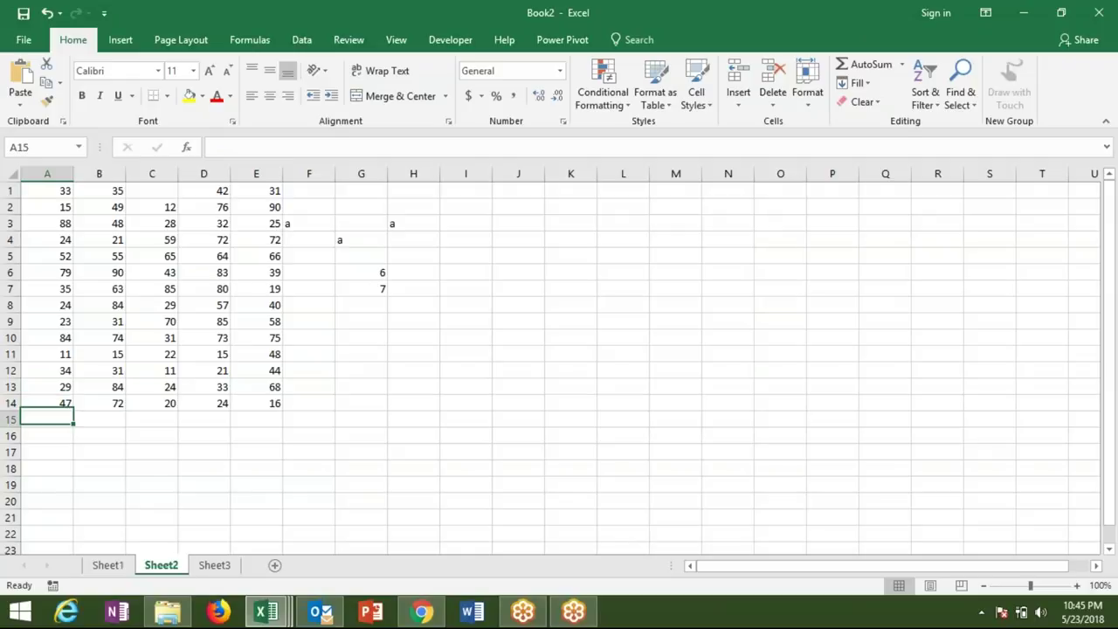
{"action": "key", "text": "alt+F11"}
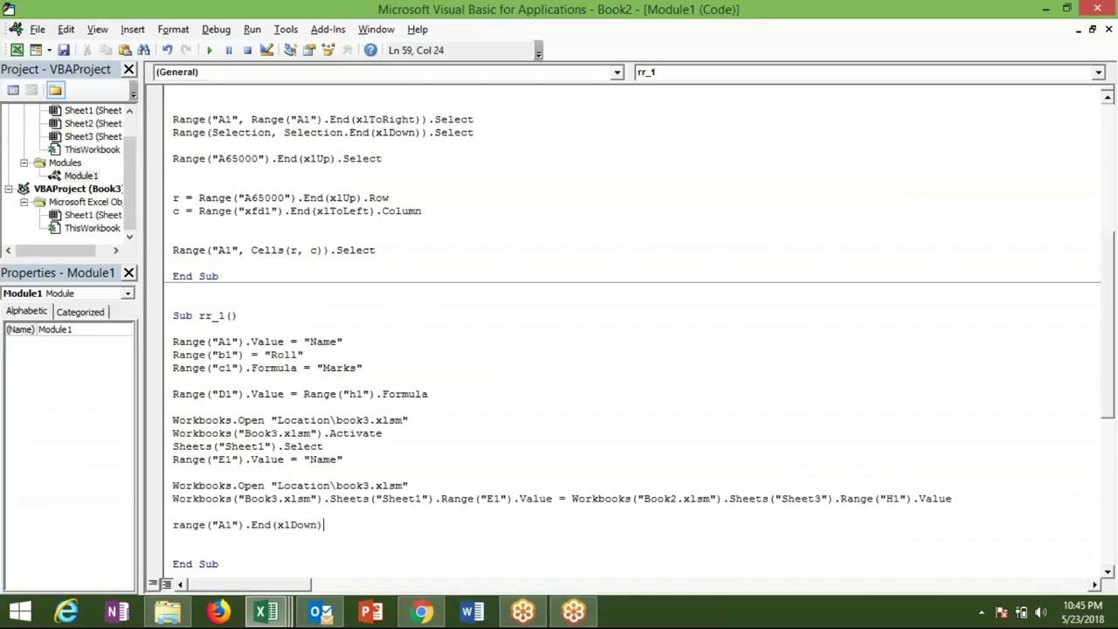
{"action": "type", "text": ".of"}
{"action": "key", "text": "Tab"}
{"action": "type", "text": "(1,0"}
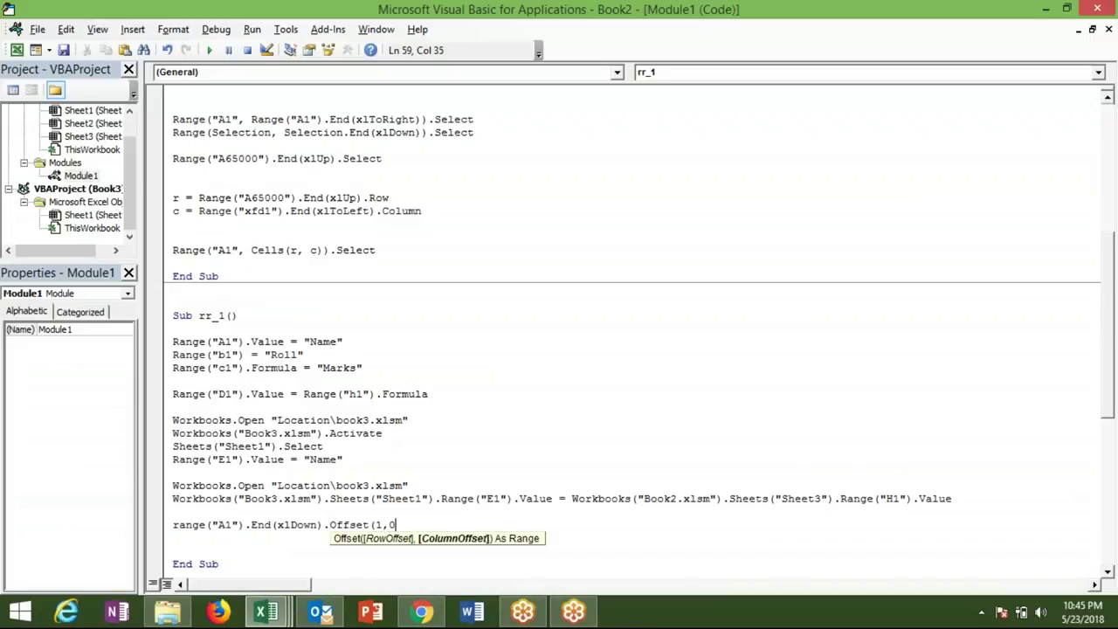
{"action": "type", "text": ").v"}
{"action": "key", "text": "Down"}
{"action": "type", "text": "= 65"}
{"action": "key", "text": "Return"}
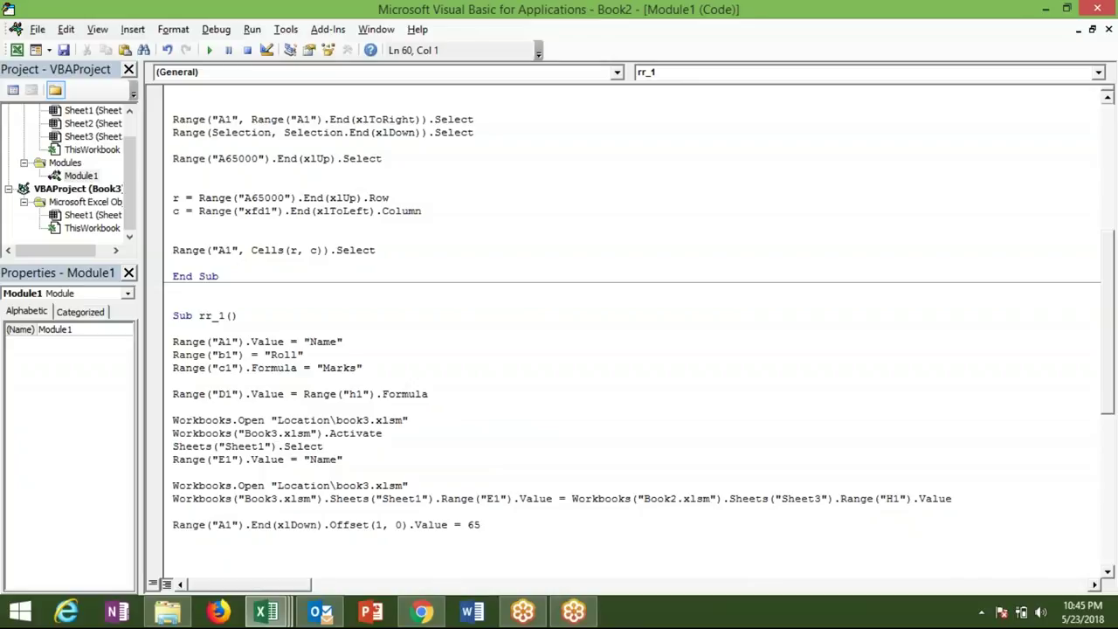
- In Sheet2, enter 52 in cell A15 and 525 in cell A5
{"action": "left_click", "coordinate": [172, 525]}
{"action": "key", "text": "alt+F11"}
{"action": "key", "text": "Up"}
{"action": "key", "text": "ctrl+Up"}
{"action": "key", "text": "ctrl+Down"}
{"action": "key", "text": "Down"}
{"action": "type", "text": "52"}
{"action": "key", "text": "Return"}
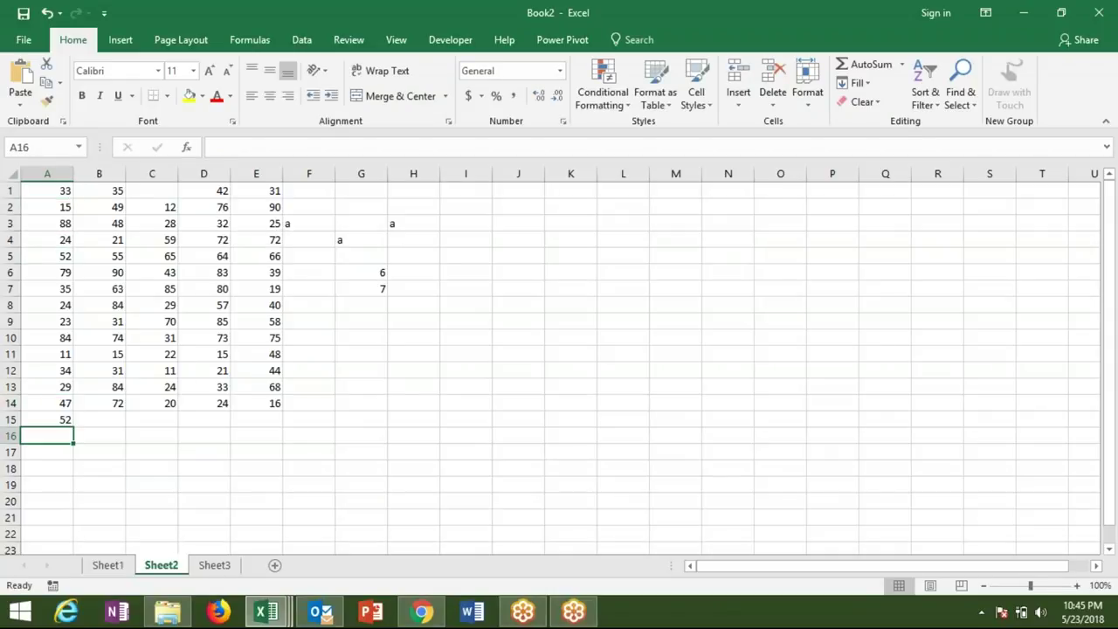
{"action": "key", "text": "ctrl+Home"}
{"action": "key", "text": "Down"}
{"action": "key", "text": "Down"}
{"action": "key", "text": "Down"}
{"action": "key", "text": "Down"}
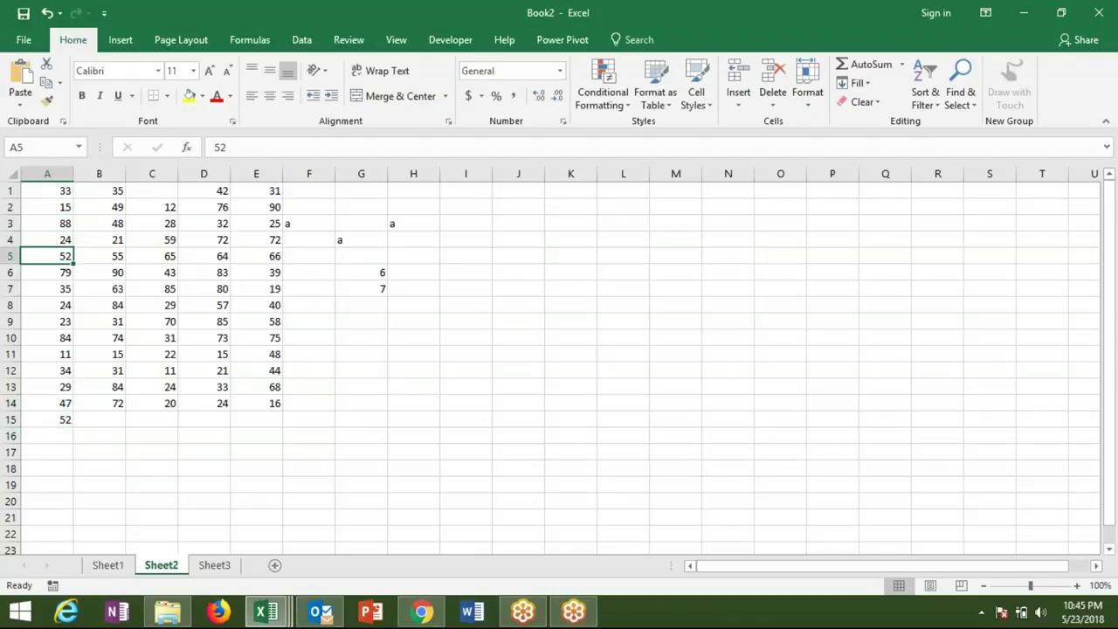
{"action": "key", "text": "Delete"}
{"action": "key", "text": "Down"}
{"action": "key", "text": "Up"}
{"action": "key", "text": "Up"}
{"action": "key", "text": "Up"}
{"action": "key", "text": "Up"}
{"action": "key", "text": "Up"}
{"action": "key", "text": "Down"}
{"action": "key", "text": "Down"}
{"action": "key", "text": "Down"}
{"action": "key", "text": "Down"}
{"action": "type", "text": "525"}
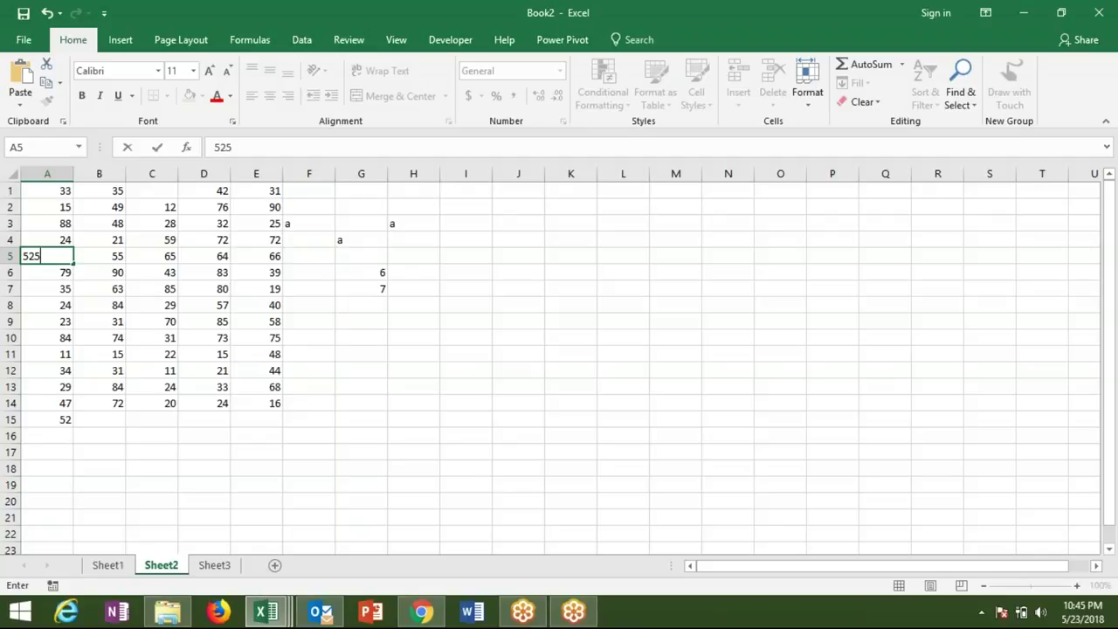
{"action": "key", "text": "Return"}
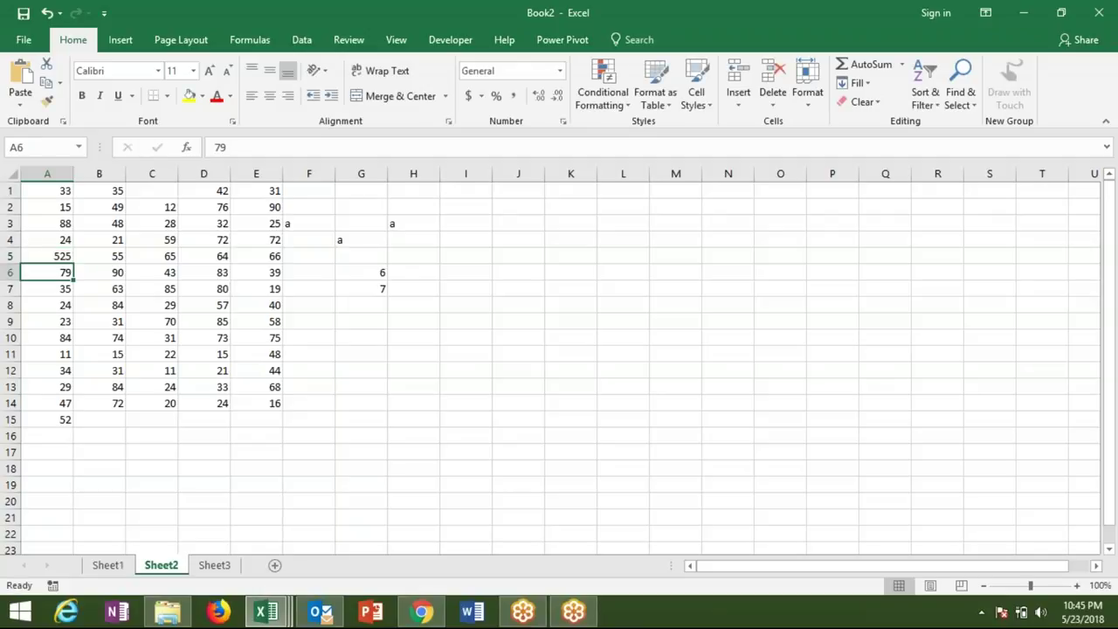
- Begin a new code line with range("A65000").End
{"action": "key", "text": "ctrl+Down"}
{"action": "key", "text": "Down"}
{"action": "key", "text": "alt+Tab"}
{"action": "key", "text": "Down"}
{"action": "type", "text": "range(\"A65000\""}
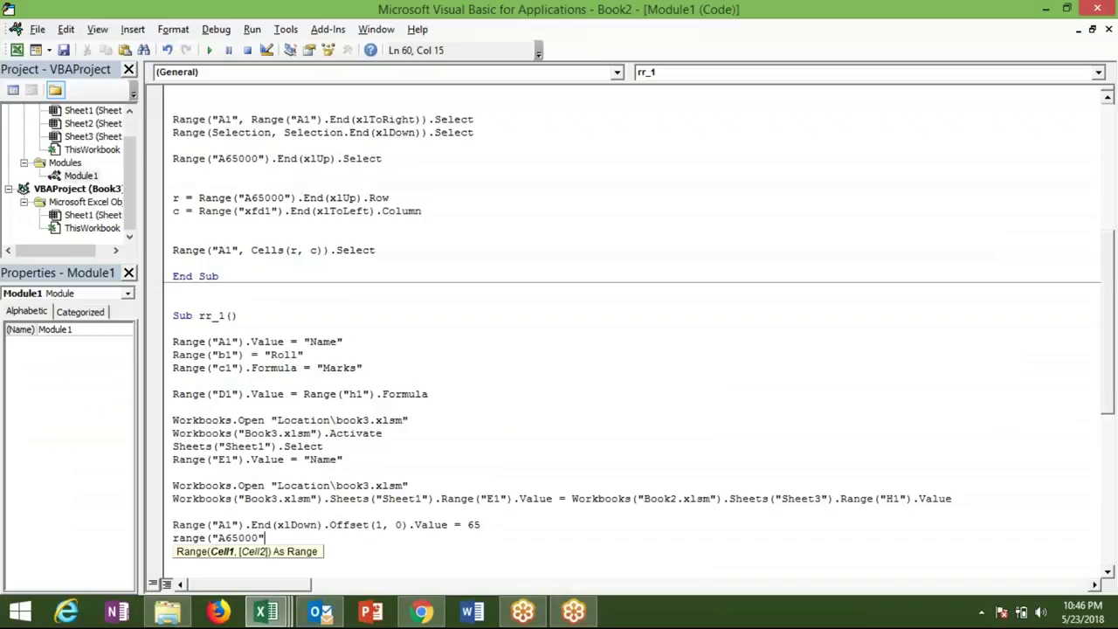
{"action": "type", "text": ").e"}
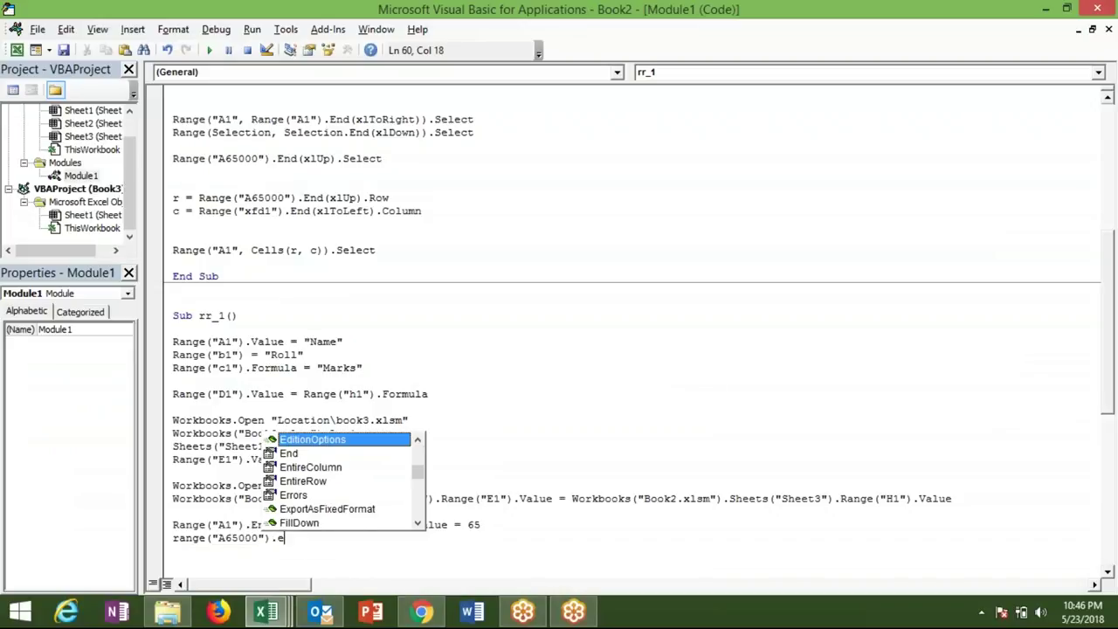
- Extend the new line to range("A65000").End(xlUp), choosing xlUp from IntelliSense
{"action": "key", "text": "Down"}
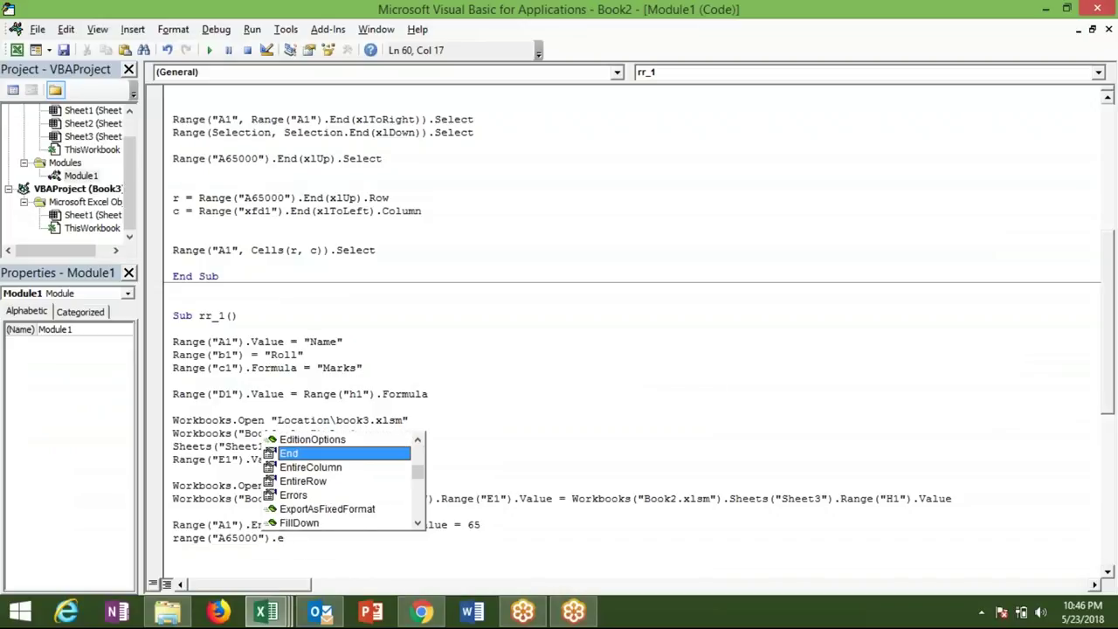
{"action": "key", "text": "Tab"}
{"action": "type", "text": "("}
{"action": "key", "text": "Down"}
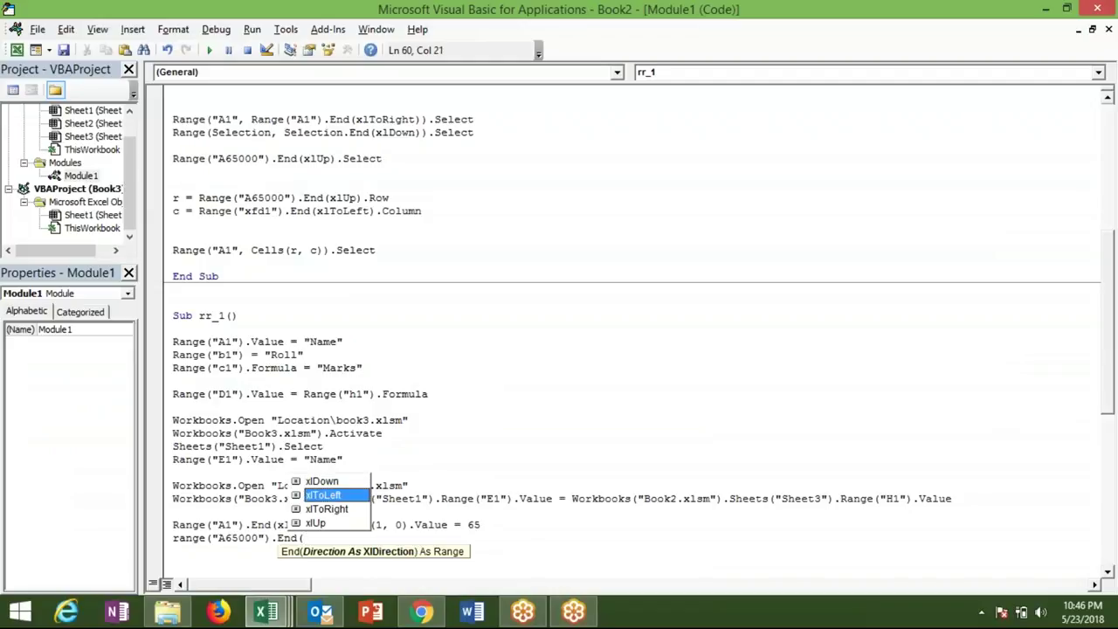
{"action": "key", "text": "Down"}
{"action": "key", "text": "Down"}
{"action": "key", "text": "Tab"}
{"action": "type", "text": ")"}
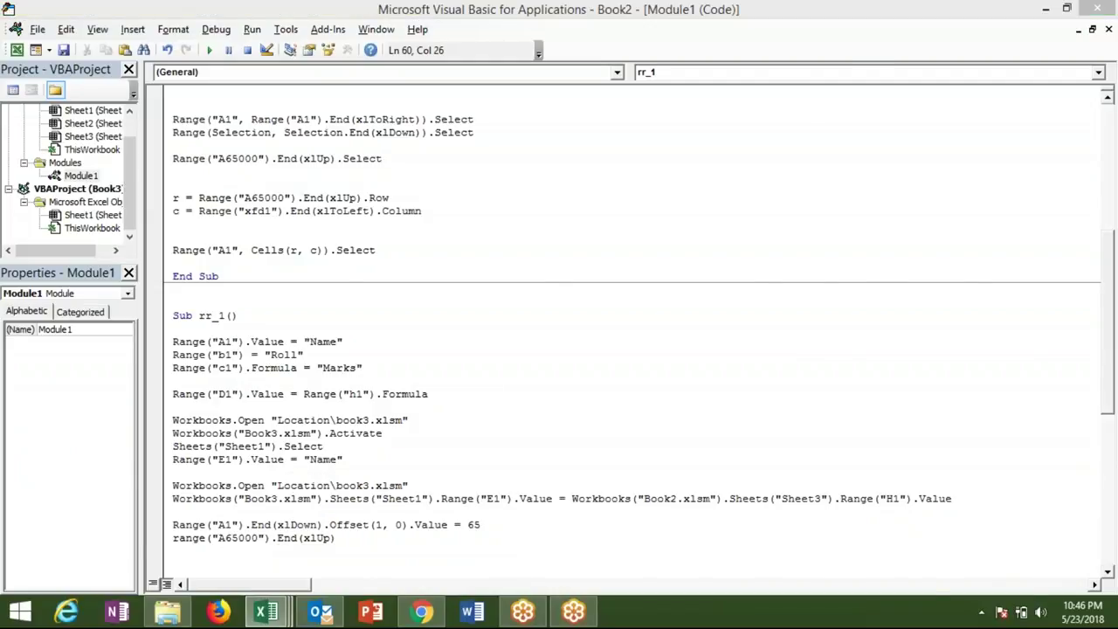
- Test the xlUp jump in Sheet2's column A and clear the 525 from cell A5
{"action": "key", "text": "alt+F11"}
{"action": "left_click", "coordinate": [59, 551]}
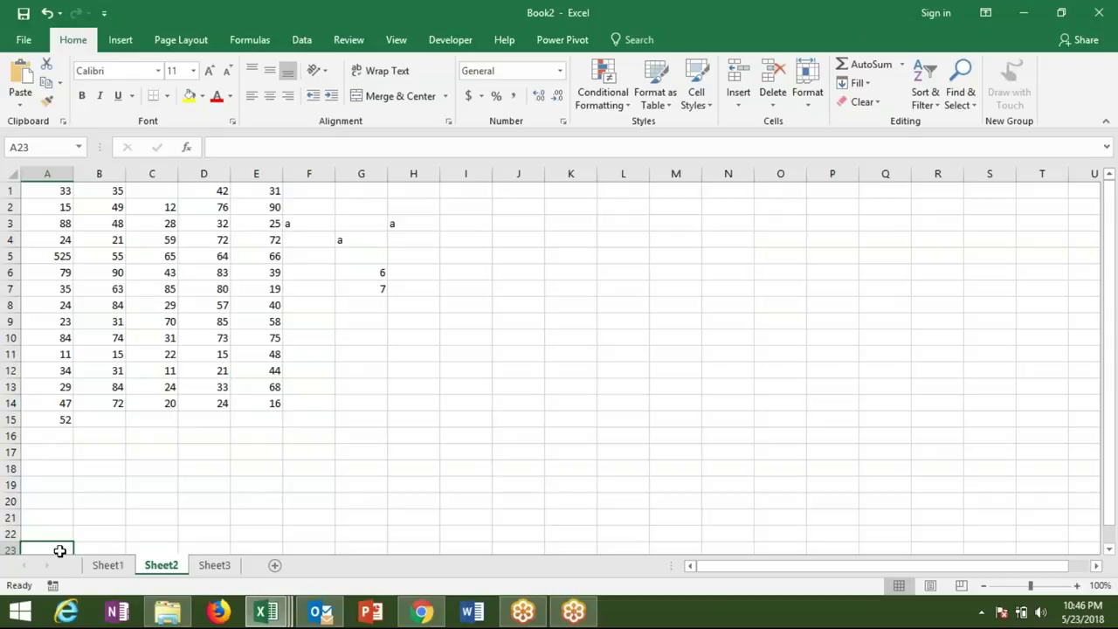
{"action": "key", "text": "ctrl+Up"}
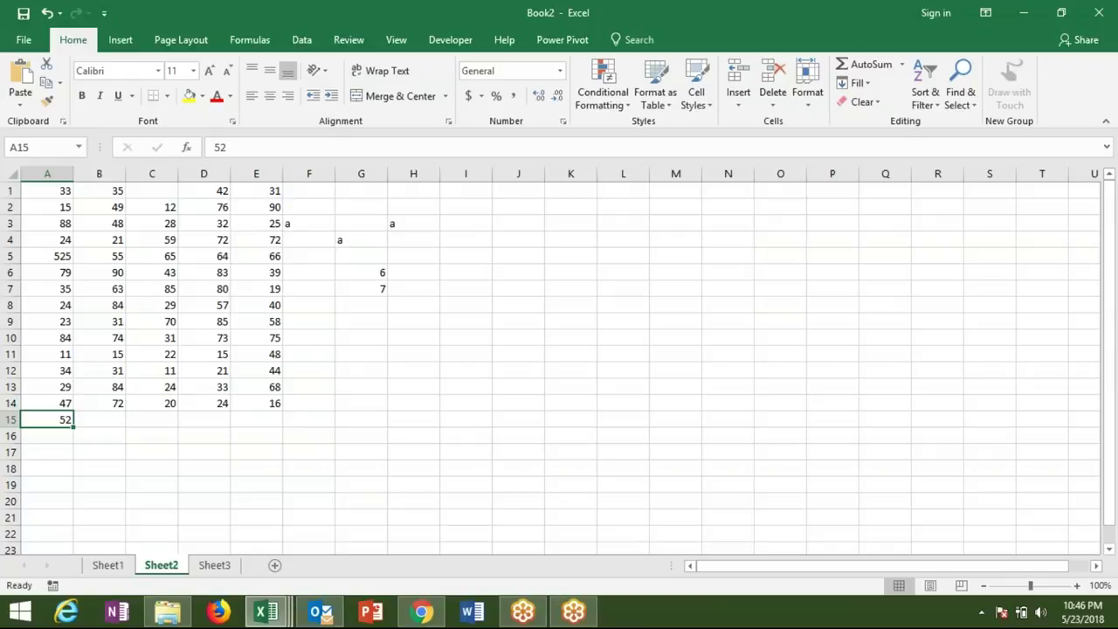
{"action": "left_click", "coordinate": [63, 259]}
{"action": "key", "text": "Delete"}
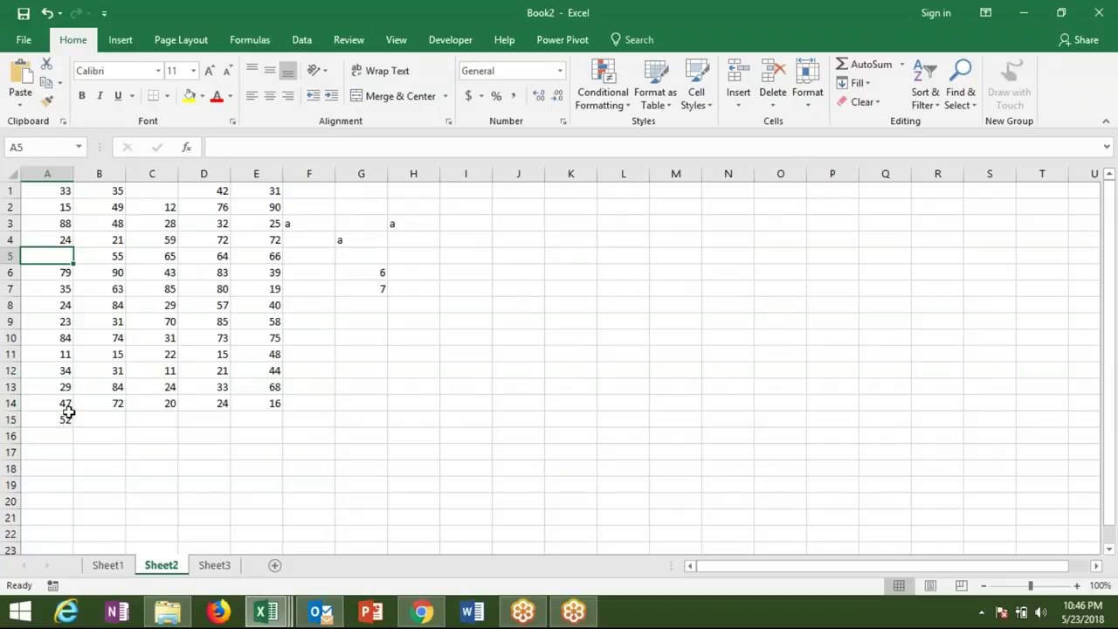
{"action": "left_click", "coordinate": [66, 418]}
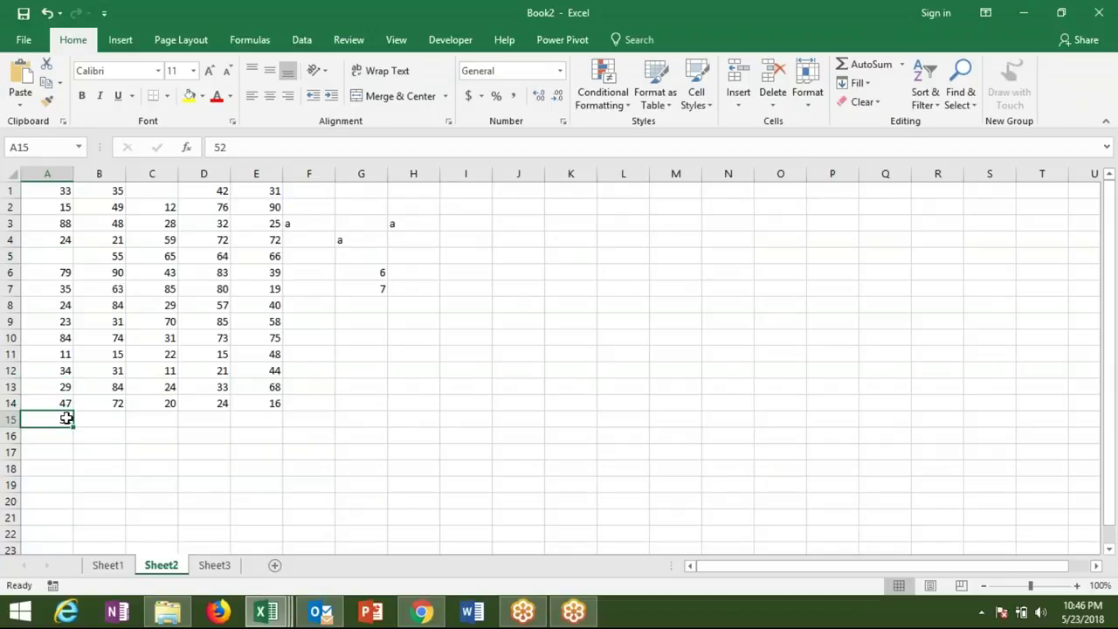
- Finish the line as Range("A65000").End(xlUp).Offset(1, 0).Value = 85
{"action": "key", "text": "alt+F11"}
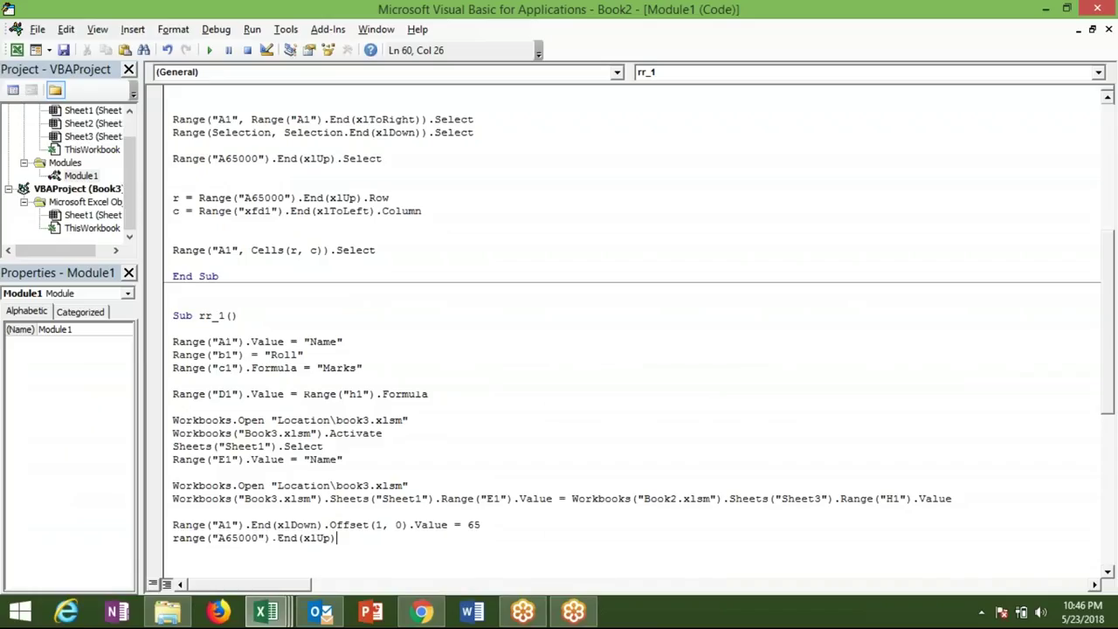
{"action": "type", "text": ".off"}
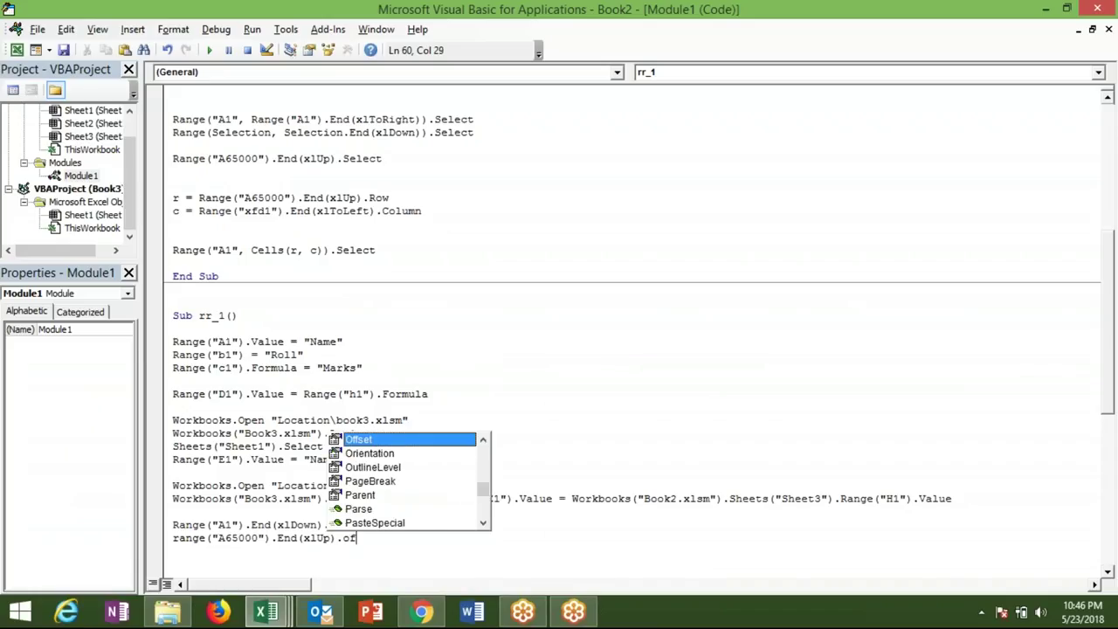
{"action": "key", "text": "Tab"}
{"action": "type", "text": "("}
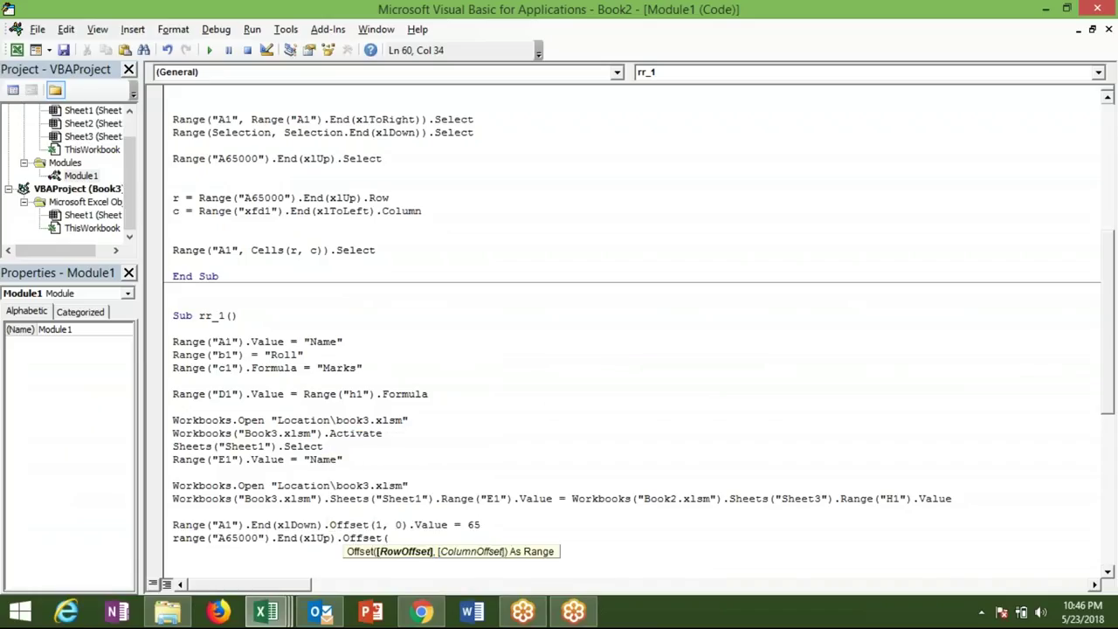
{"action": "type", "text": "1,0"}
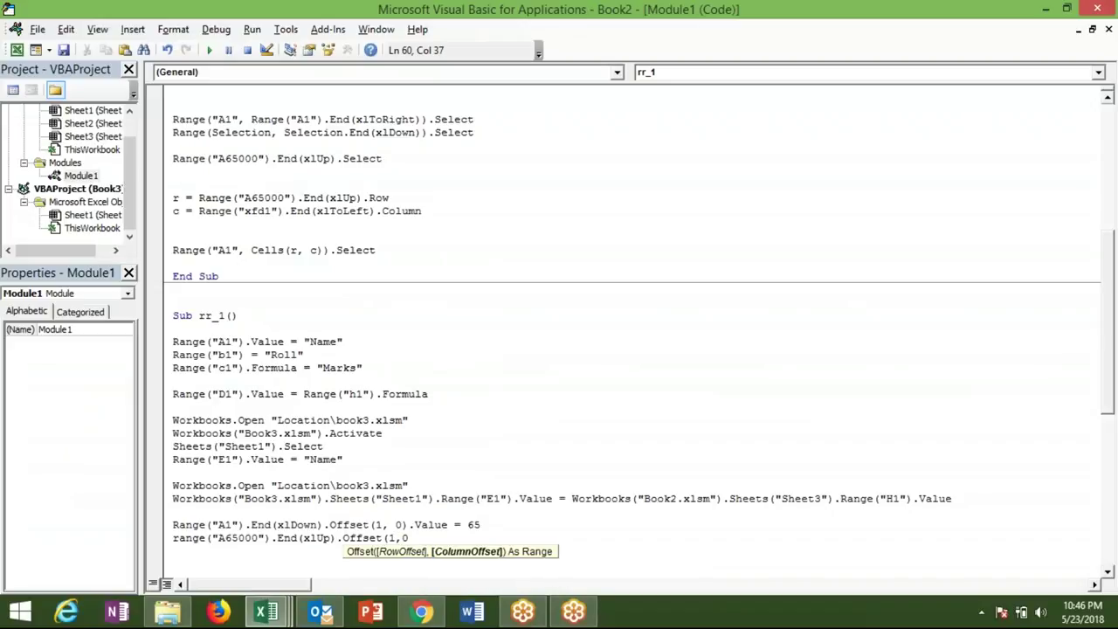
{"action": "type", "text": ").v"}
{"action": "key", "text": "Down"}
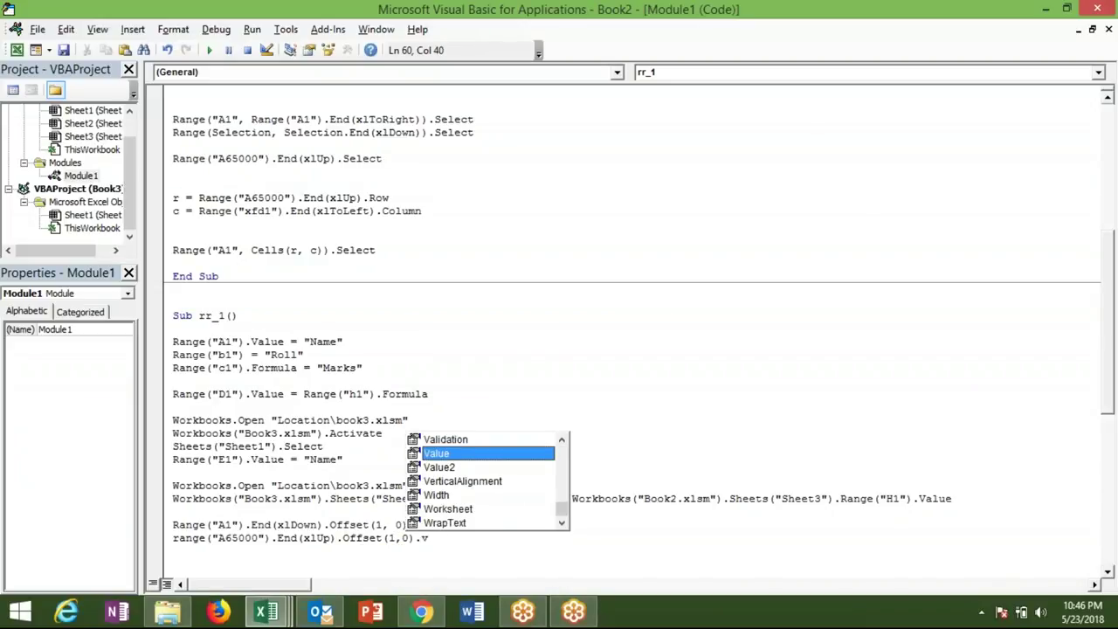
{"action": "key", "text": "Tab"}
{"action": "type", "text": "= 85"}
{"action": "key", "text": "Return"}
{"action": "key", "text": "Down"}
{"action": "key", "text": "Down"}
{"action": "key", "text": "Down"}
{"action": "scroll", "coordinate": [628, 332], "scroll_direction": "down", "scroll_amount": 1}
{"action": "key", "text": "Up"}
{"action": "key", "text": "Up"}
{"action": "key", "text": "Up"}
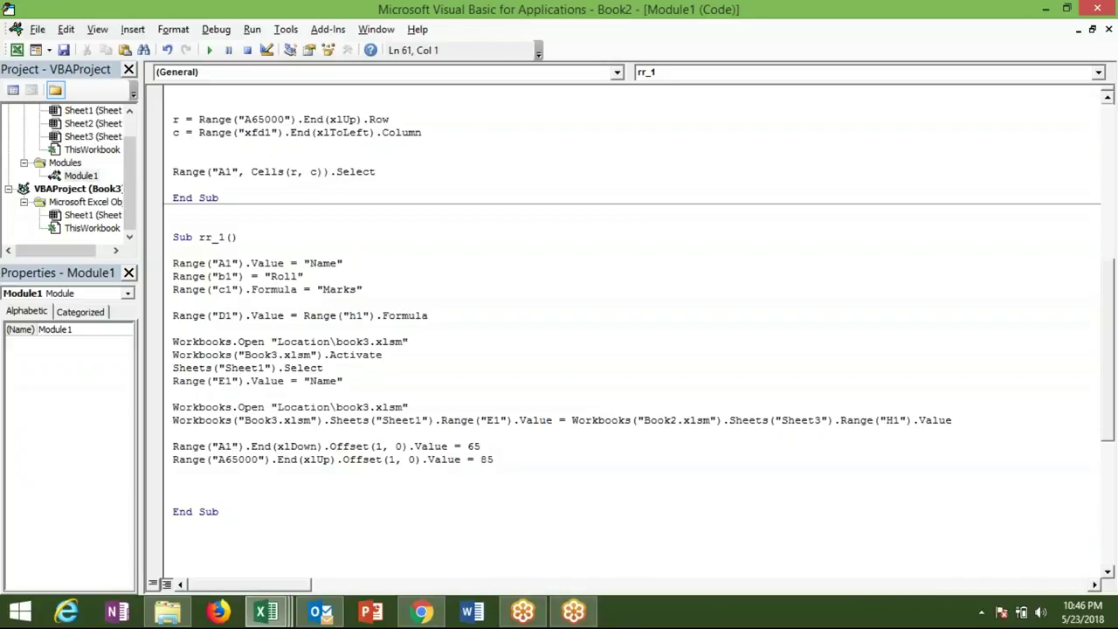
- Select all of Module1's rr_1 code in the VBA editor for copying
{"action": "key", "text": "ctrl+End"}
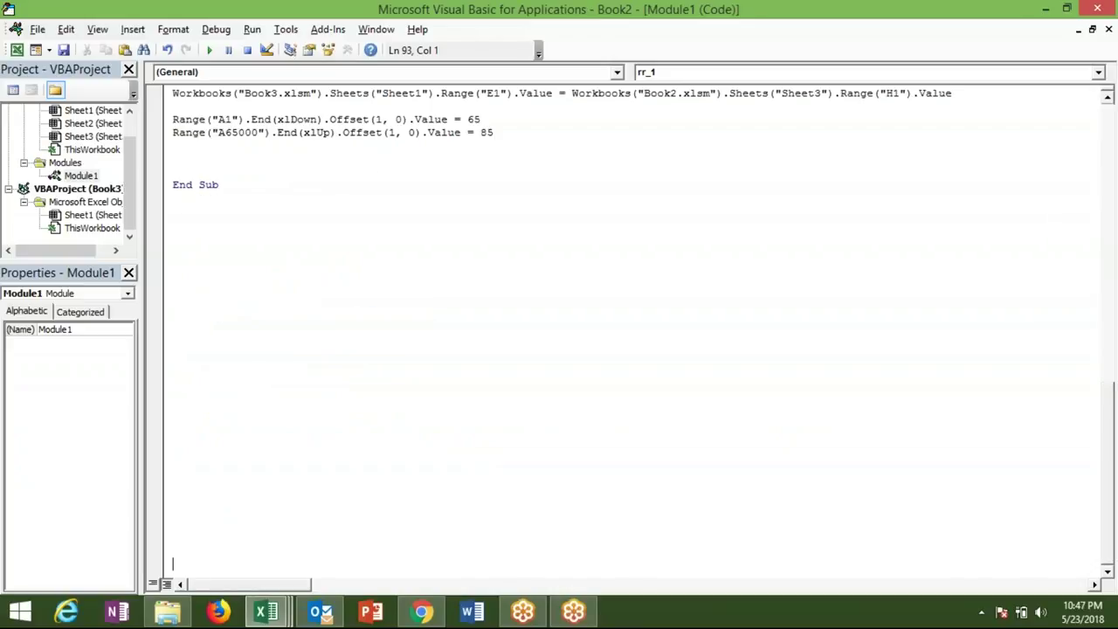
{"action": "key", "text": "Up"}
{"action": "key", "text": "Up"}
{"action": "key", "text": "Up"}
{"action": "key", "text": "Up"}
{"action": "key", "text": "Up"}
{"action": "key", "text": "Up"}
{"action": "key", "text": "Down"}
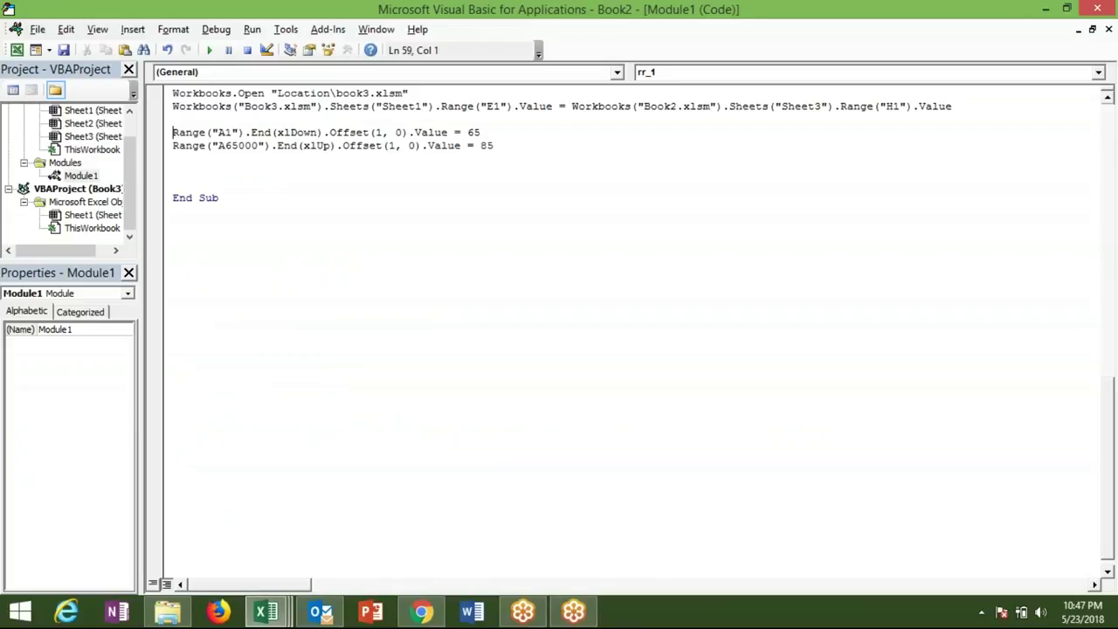
{"action": "key", "text": "shift+Down"}
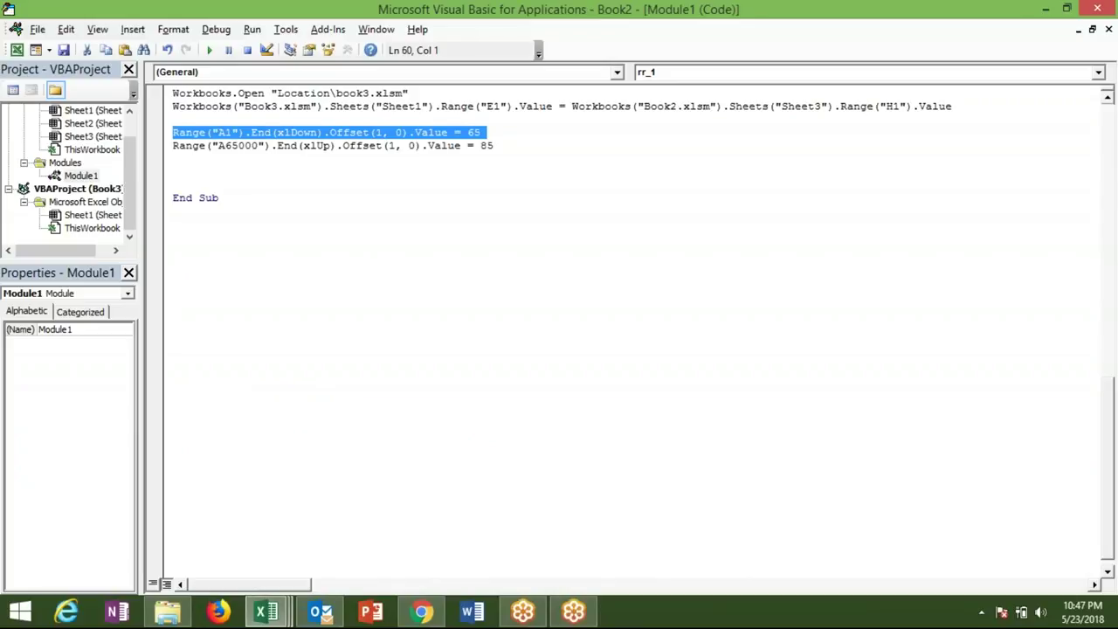
{"action": "key", "text": "ctrl+a"}
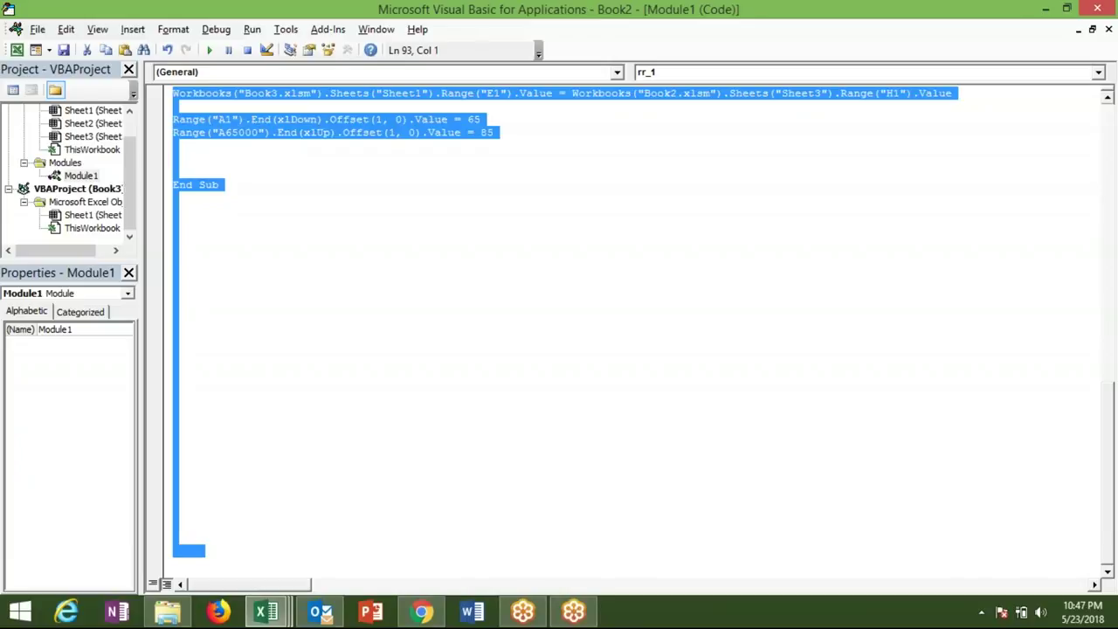
{"action": "left_click", "coordinate": [418, 615]}
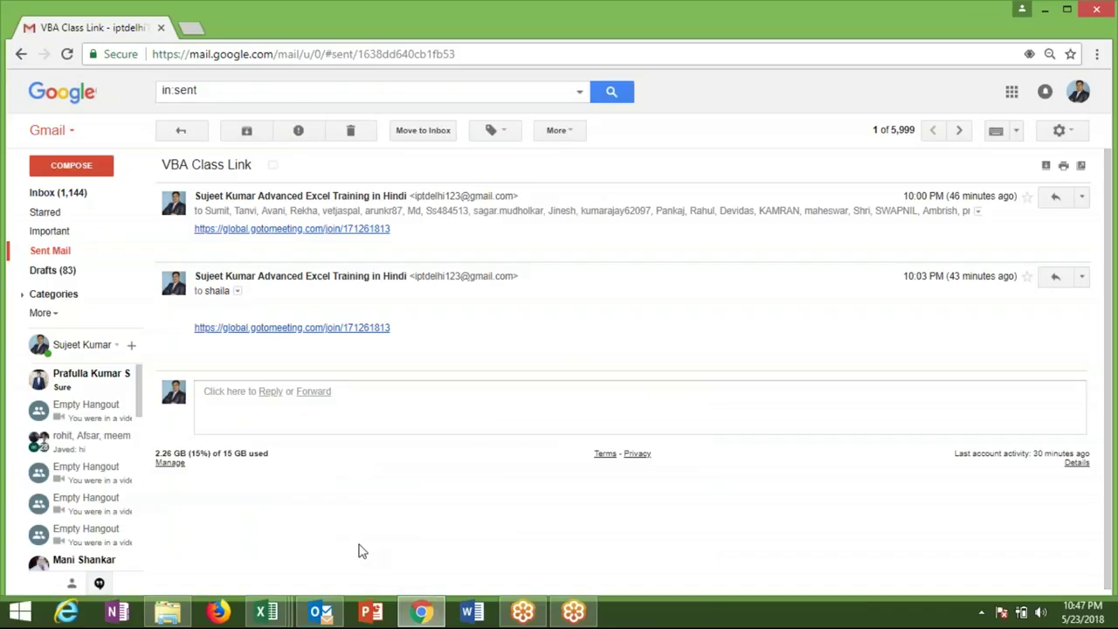
- Paste the VBA code into a forward of the VBA Class Link message, then discard the recipient-less draft
{"action": "left_click", "coordinate": [312, 392]}
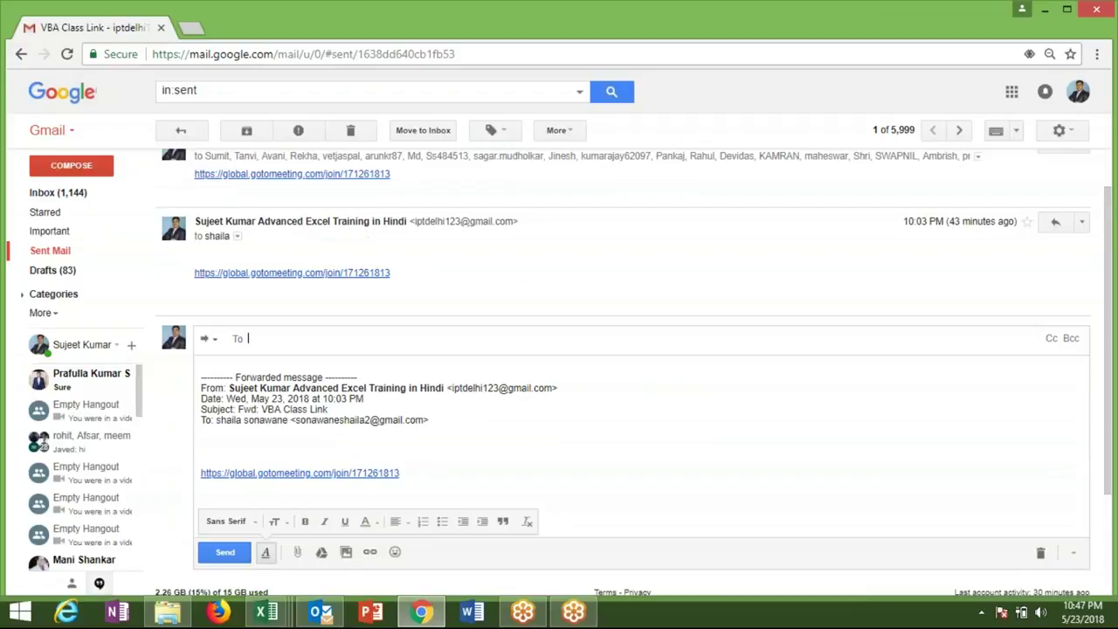
{"action": "key", "text": "Tab"}
{"action": "key", "text": "ctrl+v"}
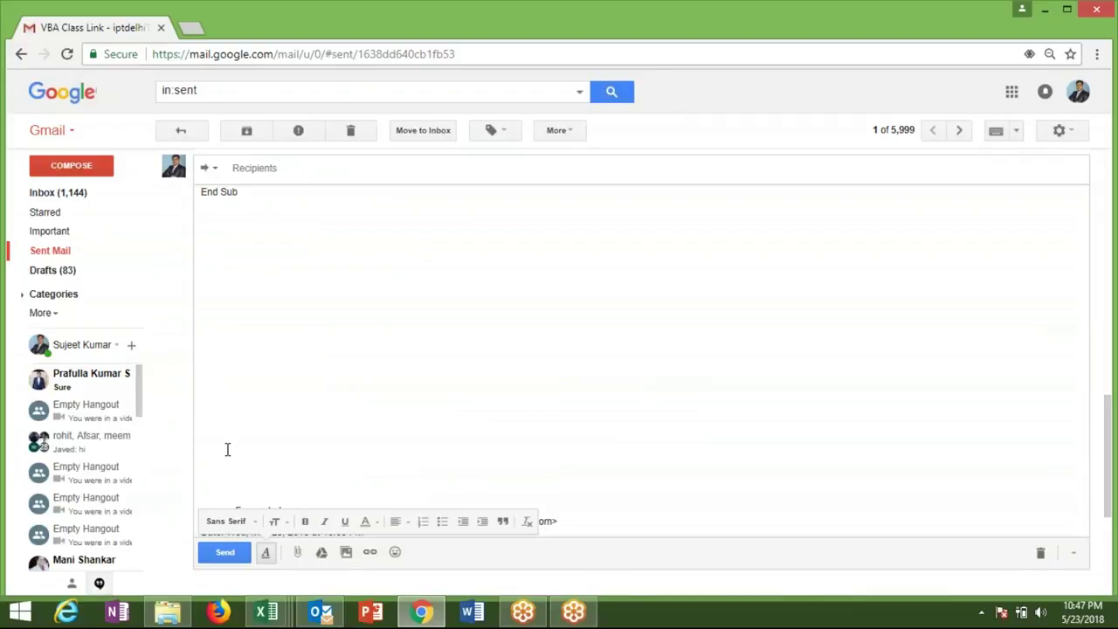
{"action": "left_click", "coordinate": [229, 553]}
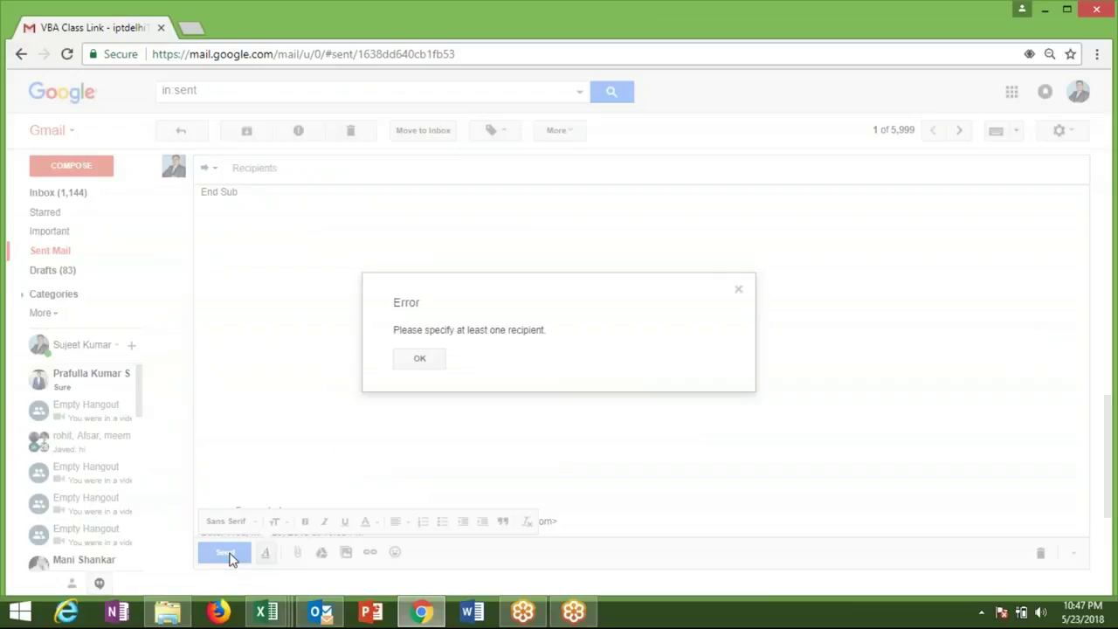
{"action": "left_click", "coordinate": [429, 366]}
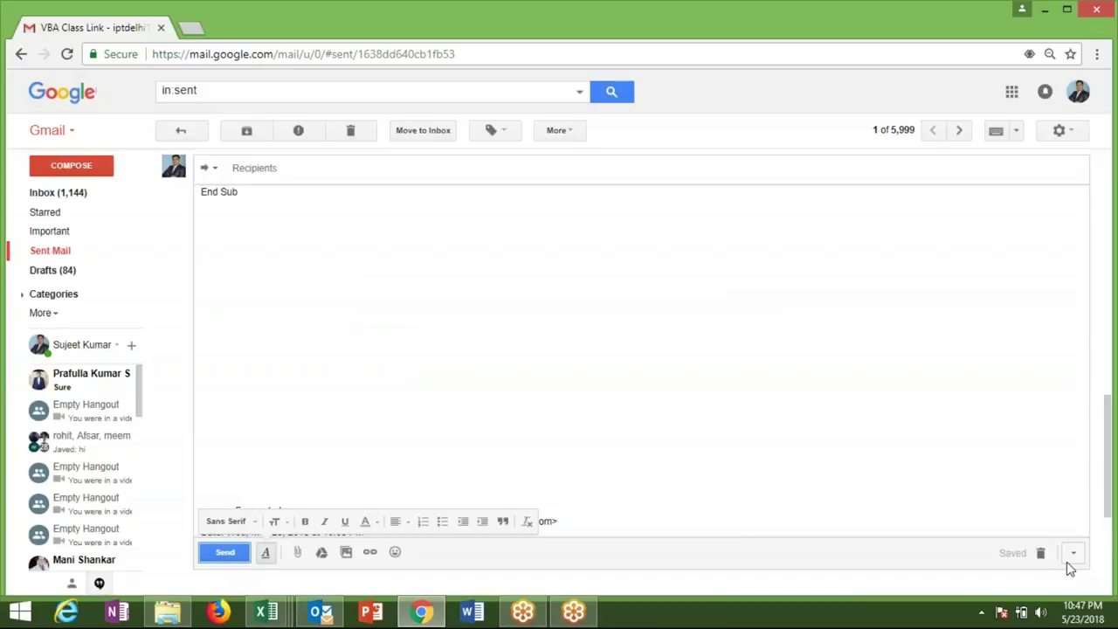
{"action": "left_click", "coordinate": [1041, 553]}
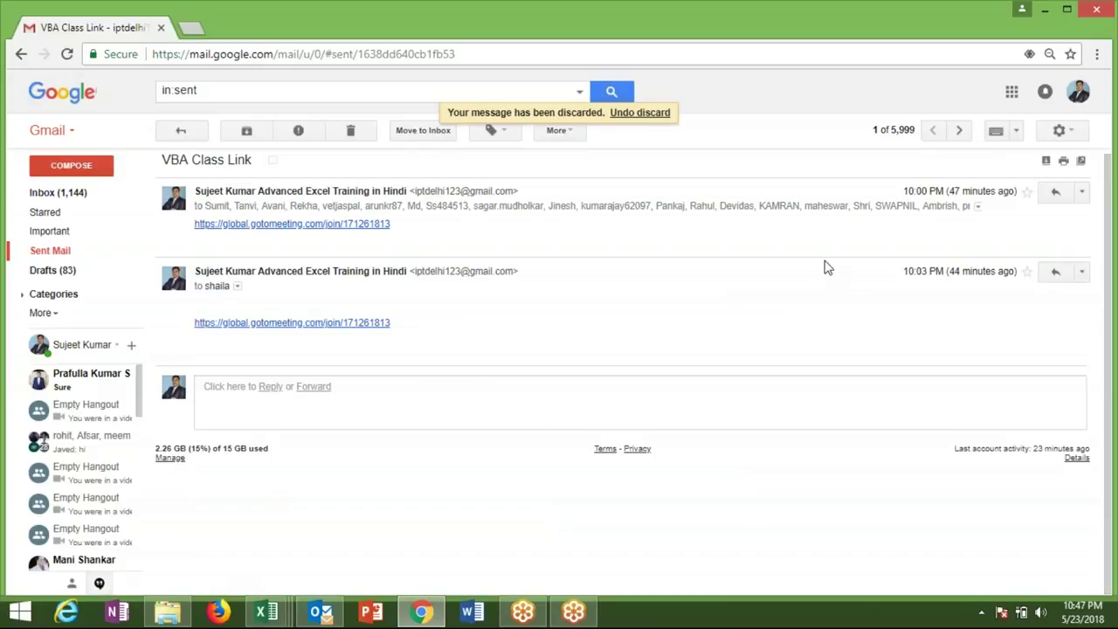
- Reply to the second VBA Class Link message with the pasted VBA code and send it
{"action": "left_click", "coordinate": [1055, 273]}
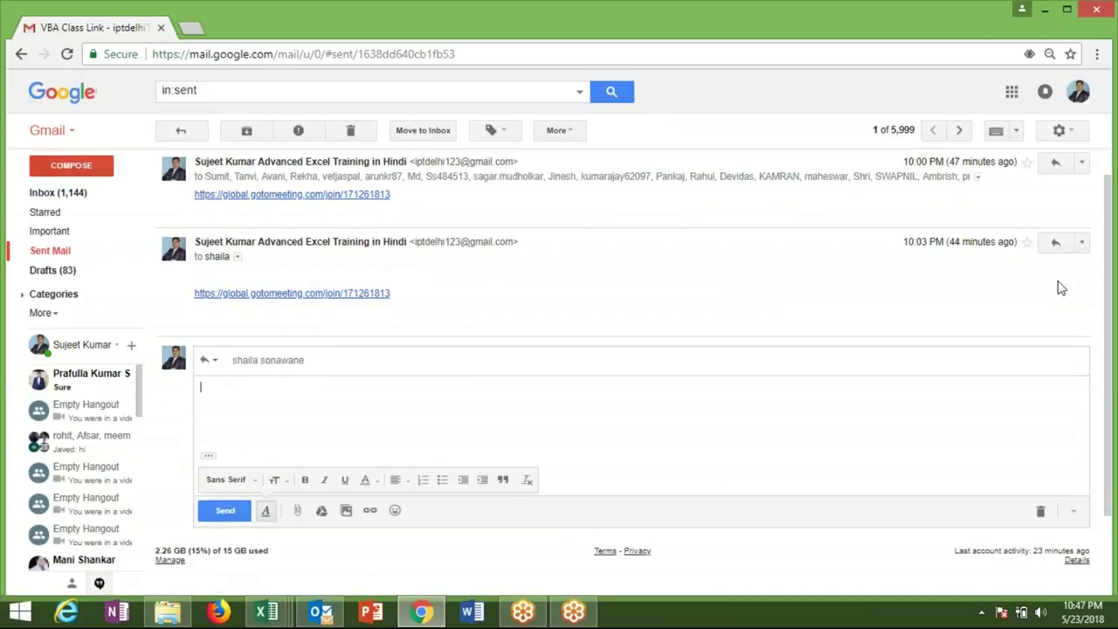
{"action": "key", "text": "ctrl+v"}
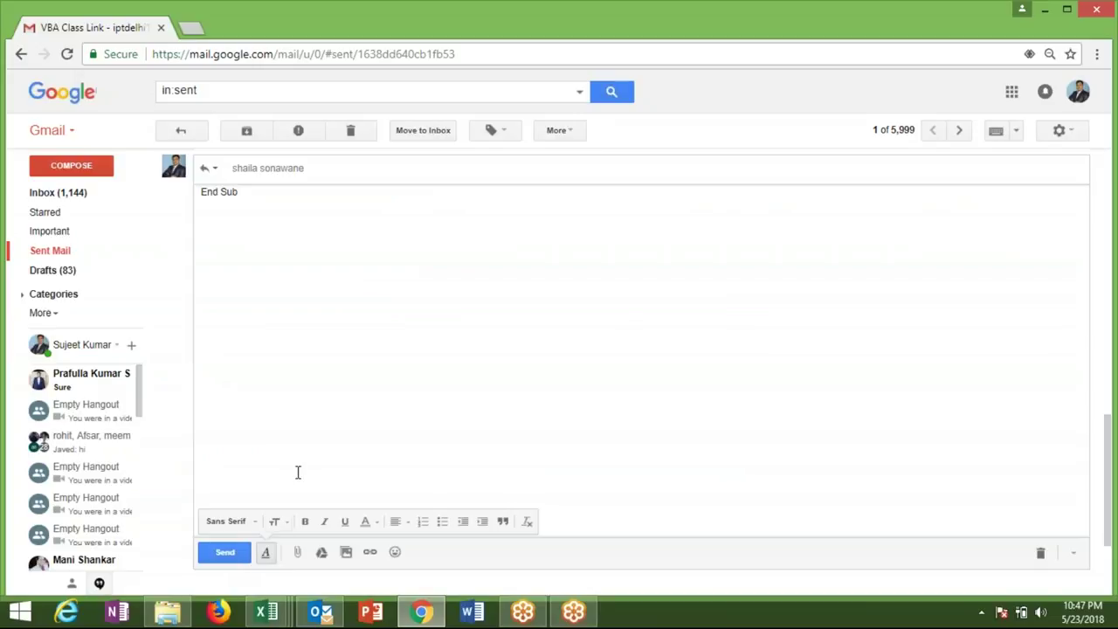
{"action": "left_click", "coordinate": [232, 554]}
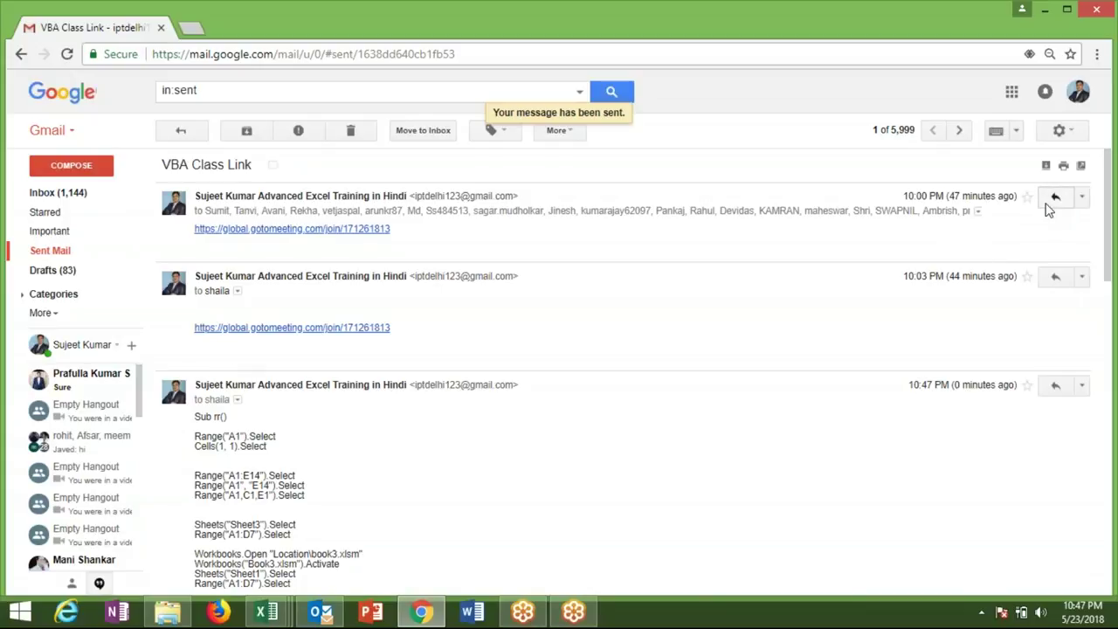
- Send the pasted VBA code as a reply to the first class message, then return to the Inbox
{"action": "left_click", "coordinate": [1053, 199]}
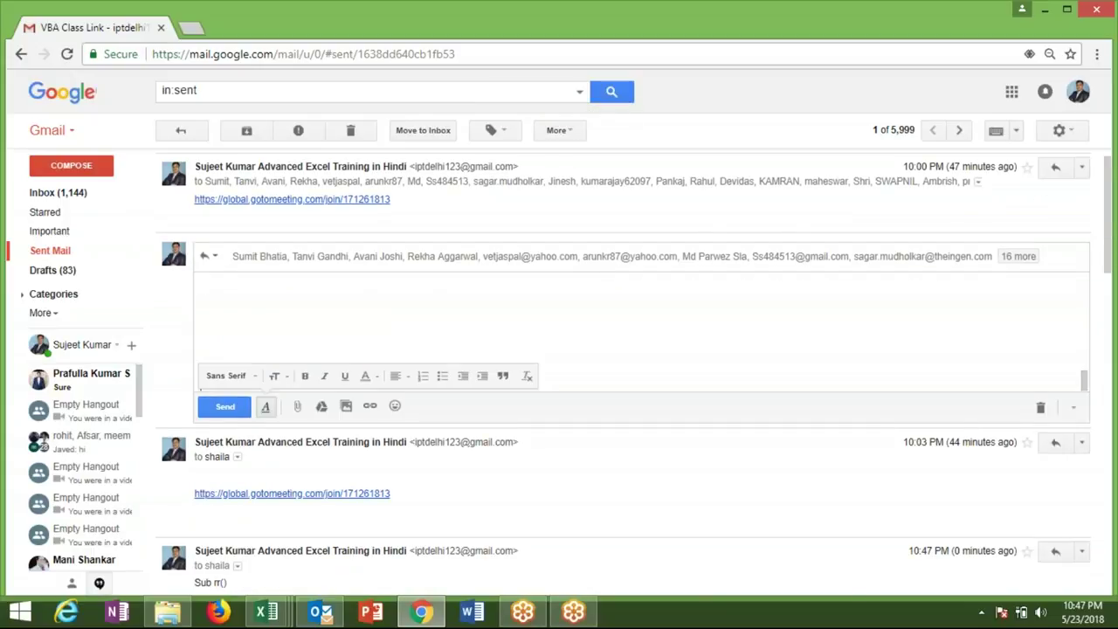
{"action": "key", "text": "ctrl+v"}
{"action": "left_click", "coordinate": [240, 561]}
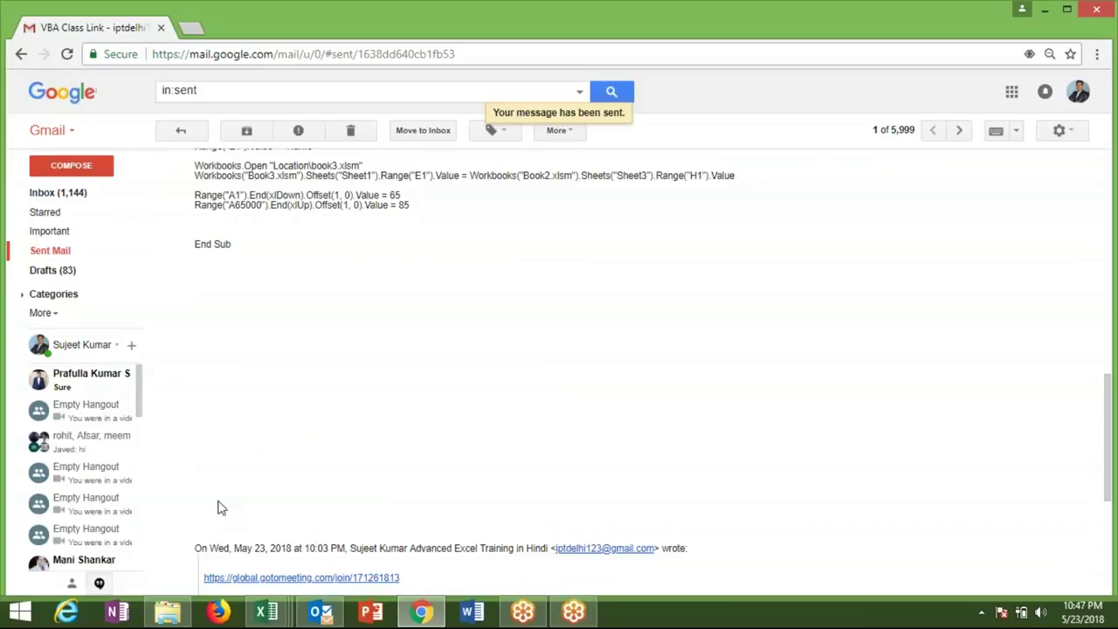
{"action": "left_click", "coordinate": [90, 205]}
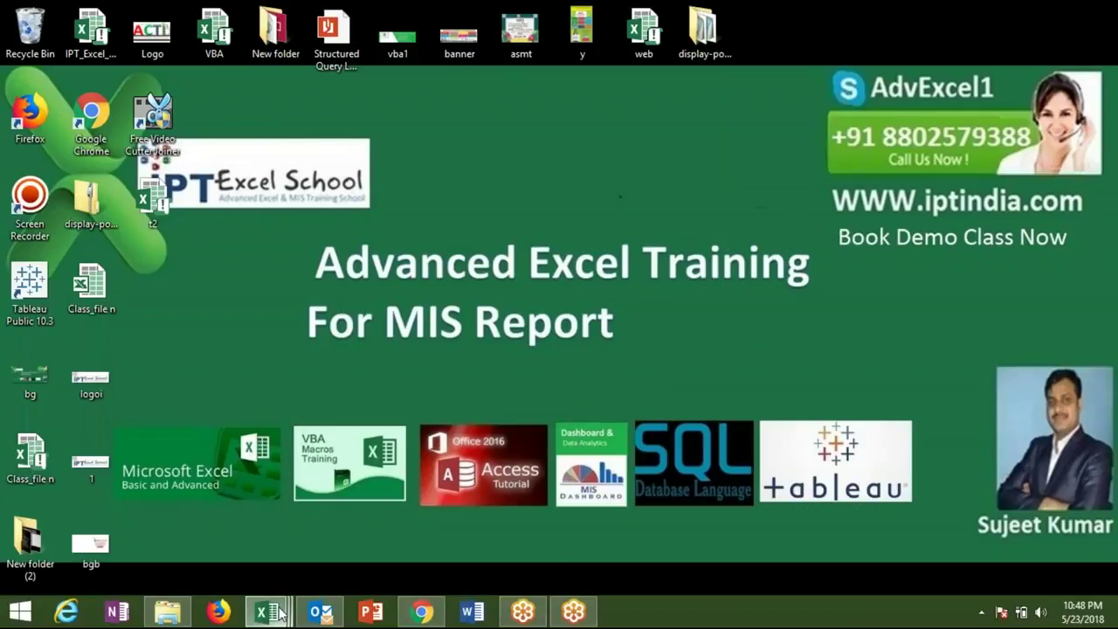
- Check Book2, then review the rr_1 code in the VBA editor down to the Sheets("Sheet3") line
{"action": "mouse_move", "coordinate": [280, 614]}
{"action": "left_click", "coordinate": [155, 541]}
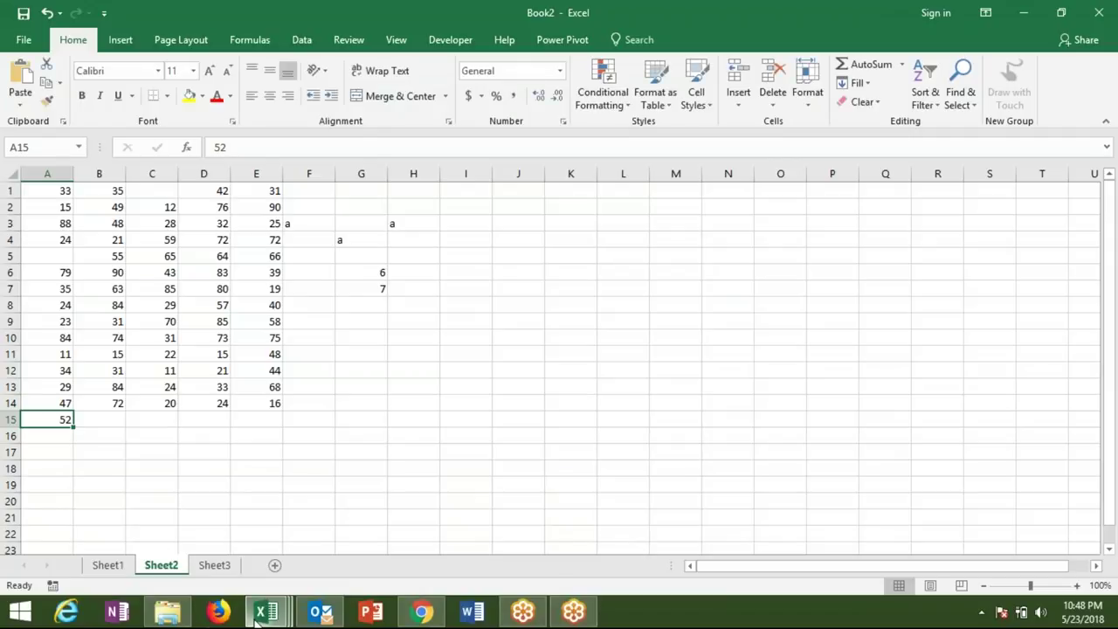
{"action": "mouse_move", "coordinate": [256, 620]}
{"action": "mouse_move", "coordinate": [273, 471]}
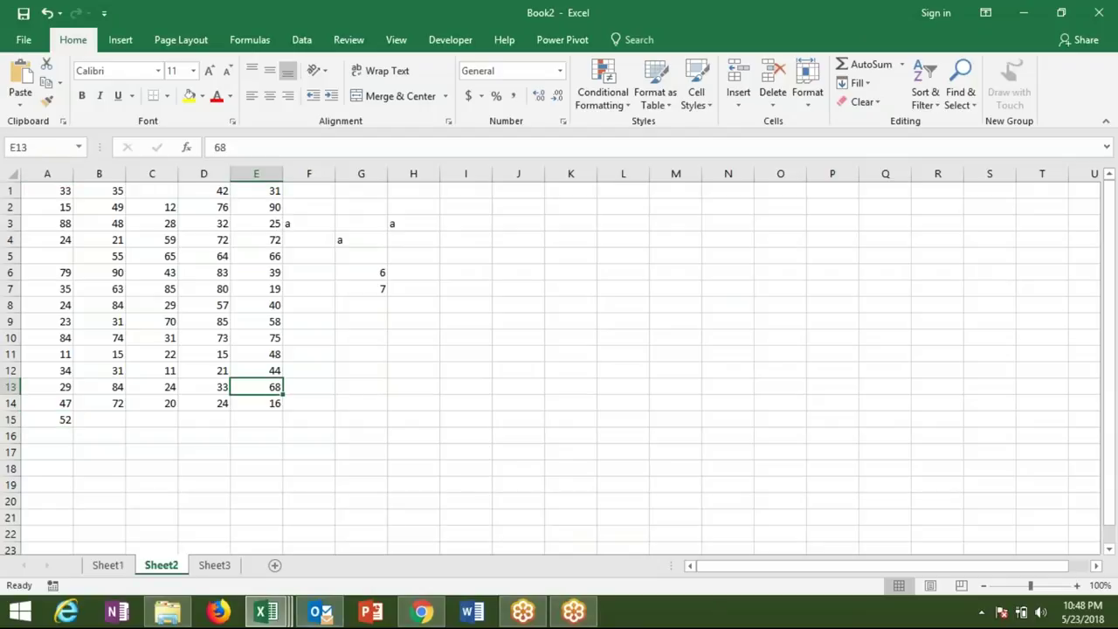
{"action": "mouse_move", "coordinate": [290, 618]}
{"action": "left_click", "coordinate": [300, 568]}
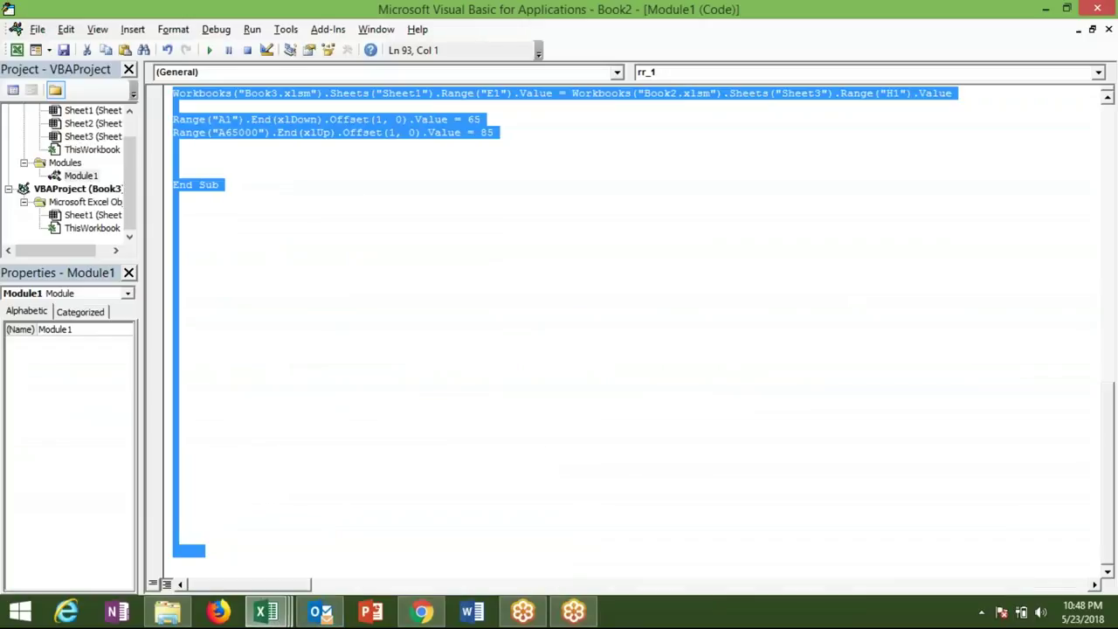
{"action": "key", "text": "Down"}
{"action": "key", "text": "Down"}
{"action": "key", "text": "Down"}
{"action": "key", "text": "Down"}
{"action": "key", "text": "Down"}
{"action": "key", "text": "Down"}
{"action": "key", "text": "Down"}
{"action": "key", "text": "Down"}
{"action": "key", "text": "Down"}
{"action": "key", "text": "Down"}
{"action": "key", "text": "Down"}
{"action": "key", "text": "Down"}
{"action": "key", "text": "Down"}
{"action": "key", "text": "Down"}
{"action": "key", "text": "Down"}
{"action": "key", "text": "Down"}
{"action": "key", "text": "Down"}
{"action": "key", "text": "Up"}
{"action": "key", "text": "Up"}
{"action": "key", "text": "Up"}
{"action": "key", "text": "Up"}
{"action": "key", "text": "Up"}
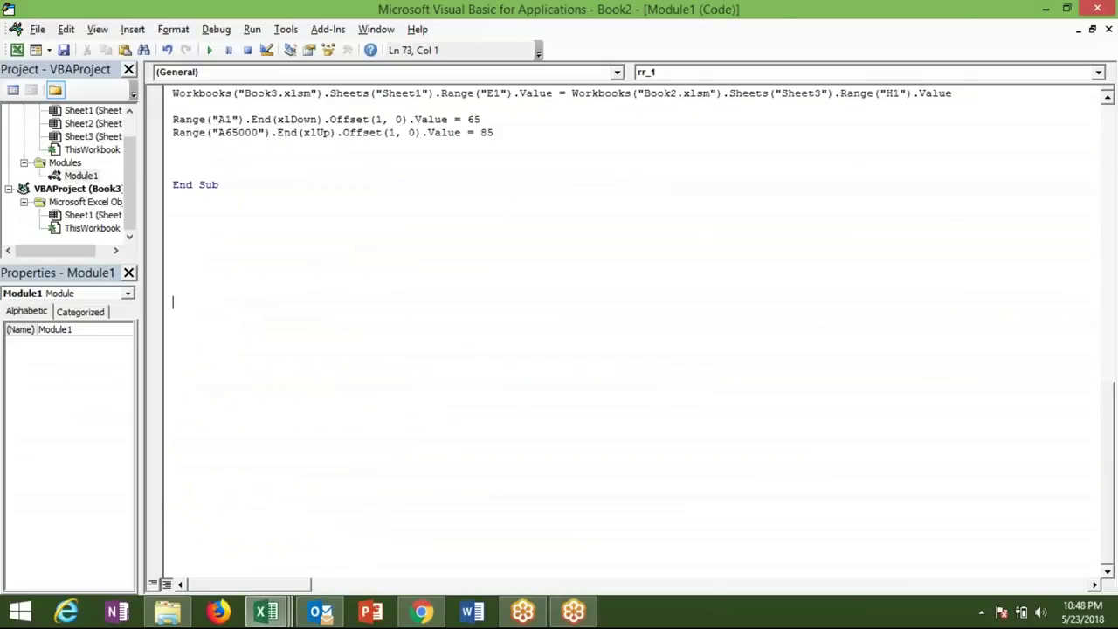
{"action": "key", "text": "Up"}
{"action": "key", "text": "Up"}
{"action": "key", "text": "Up"}
{"action": "key", "text": "Up"}
{"action": "key", "text": "Up"}
{"action": "key", "text": "Up"}
{"action": "key", "text": "Up"}
{"action": "key", "text": "Up"}
{"action": "key", "text": "Up"}
{"action": "key", "text": "Up"}
{"action": "key", "text": "Up"}
{"action": "key", "text": "Up"}
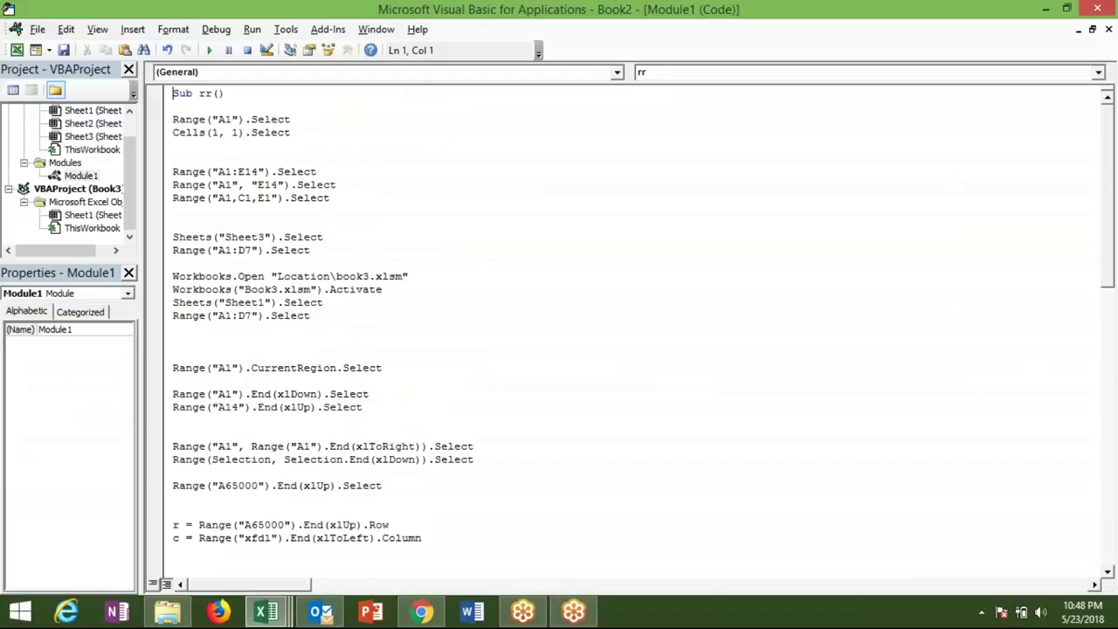
{"action": "key", "text": "Down"}
{"action": "key", "text": "Down"}
{"action": "key", "text": "Down"}
{"action": "key", "text": "Down"}
{"action": "key", "text": "Down"}
{"action": "key", "text": "Down"}
{"action": "key", "text": "Down"}
{"action": "key", "text": "Down"}
{"action": "key", "text": "Down"}
{"action": "key", "text": "Down"}
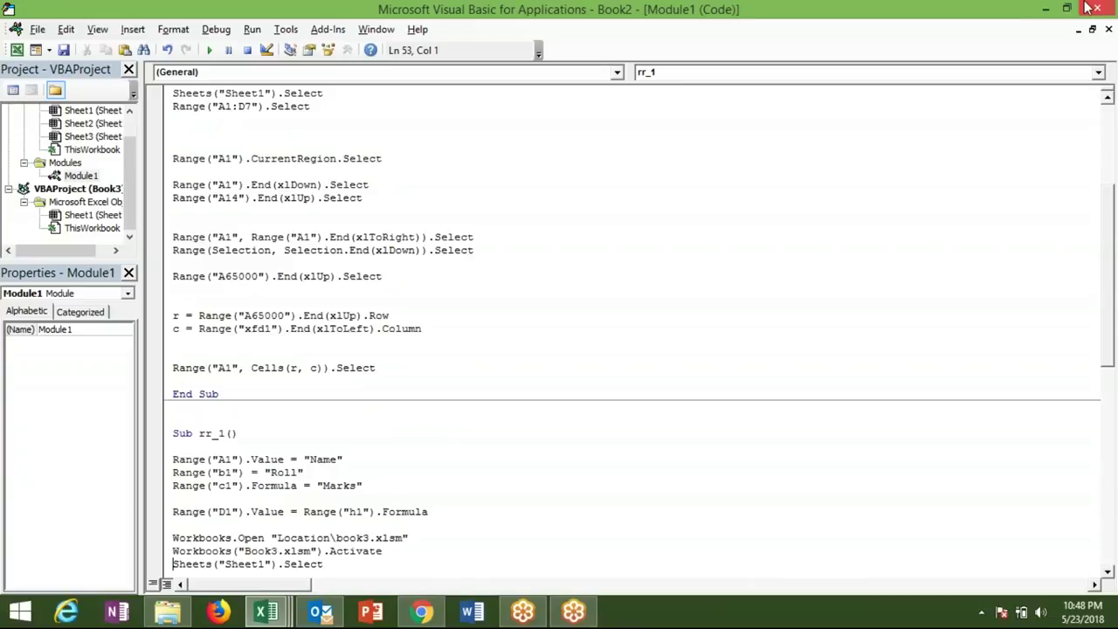
- Close the VBA editor and the Book2 workbook without saving
{"action": "double_click", "coordinate": [1002, 17]}
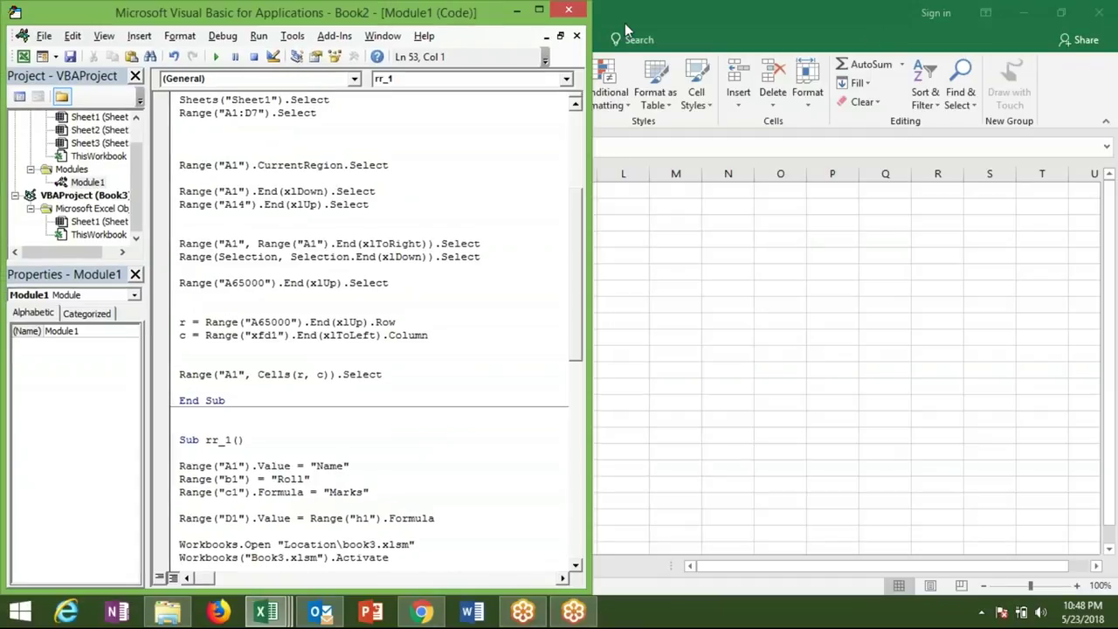
{"action": "left_click", "coordinate": [569, 10]}
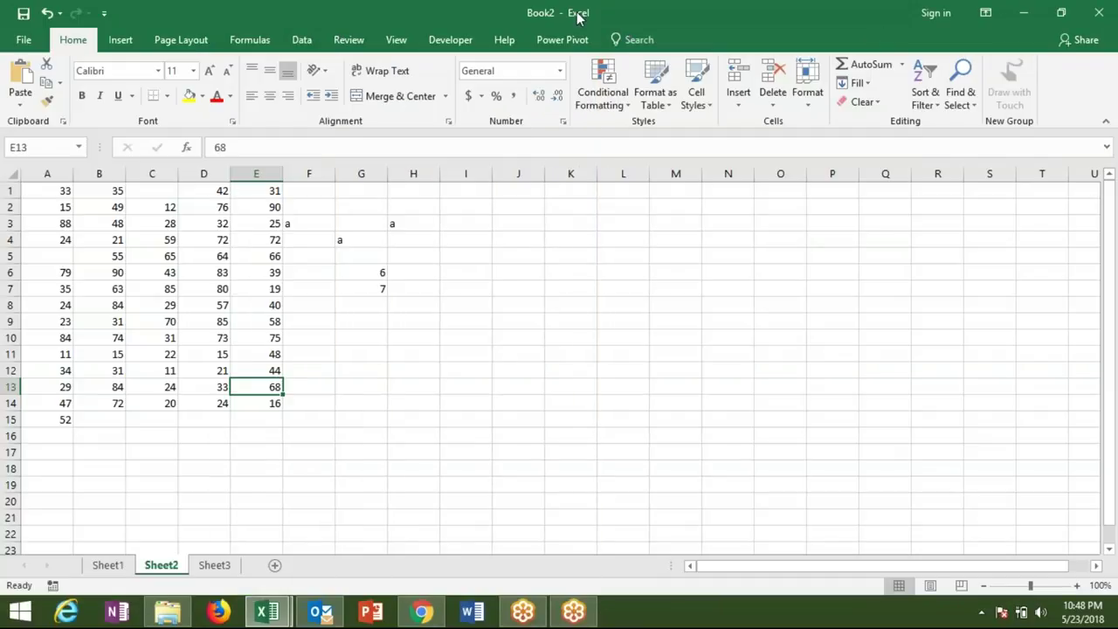
{"action": "double_click", "coordinate": [690, 8]}
{"action": "left_click", "coordinate": [1039, 199]}
{"action": "left_click", "coordinate": [559, 337]}
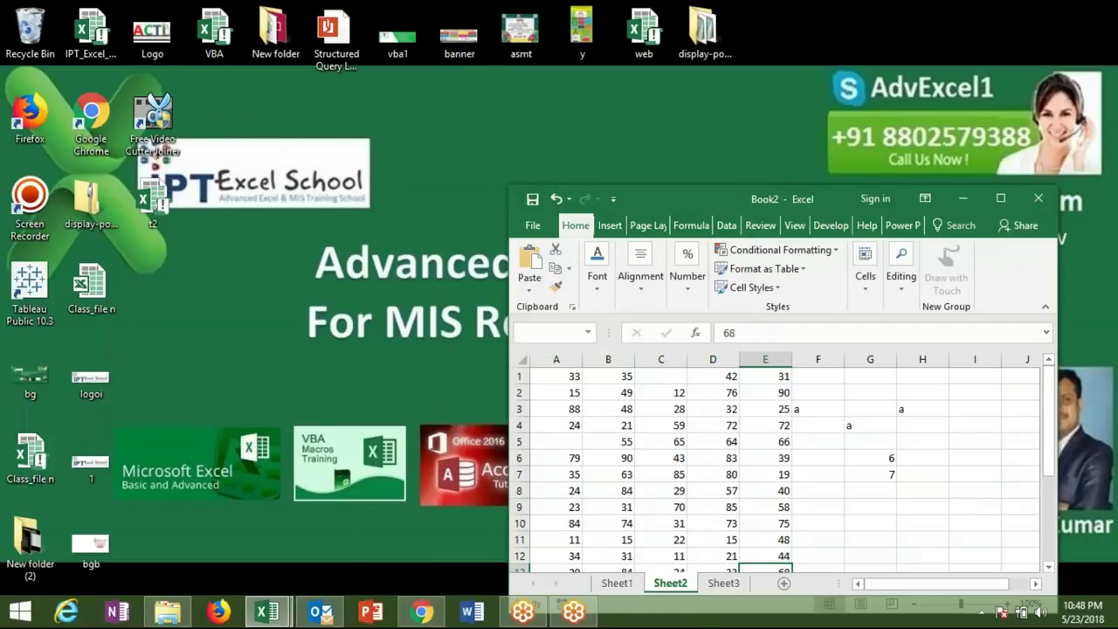